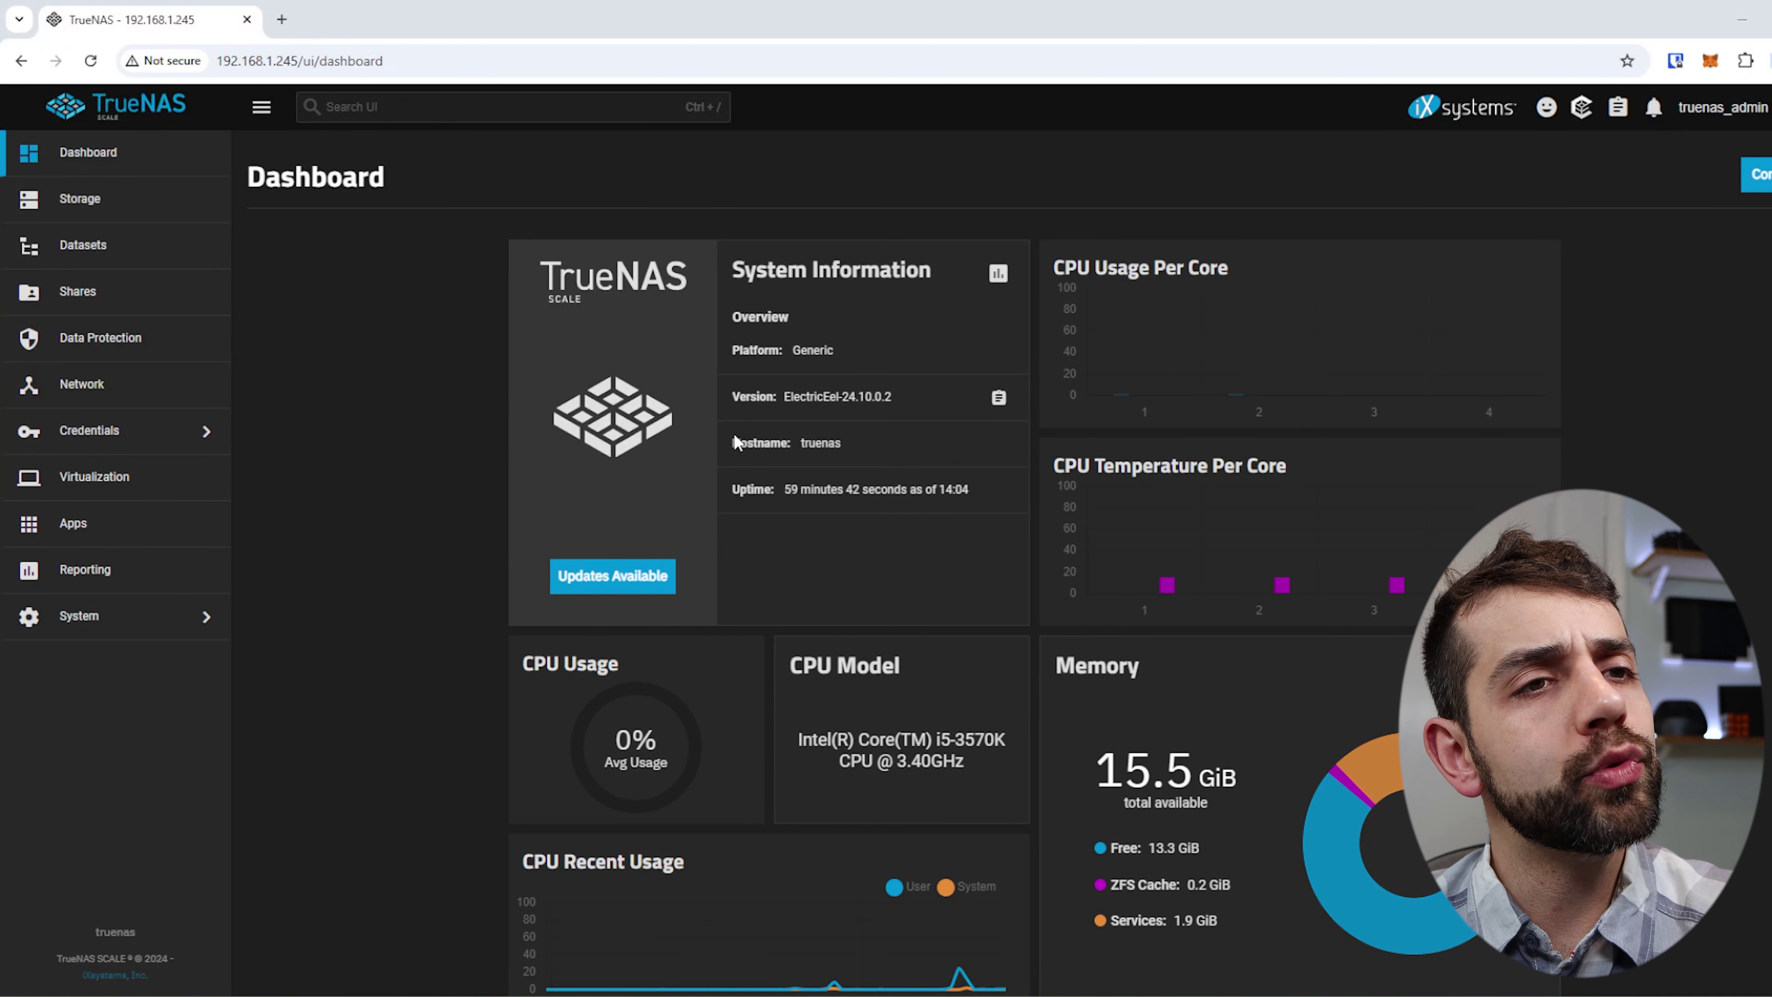
# Review the dashboard cards down to Storage, then open the Storage Dashboard for the home pool.
pyautogui.scroll(-1, 808, 611)
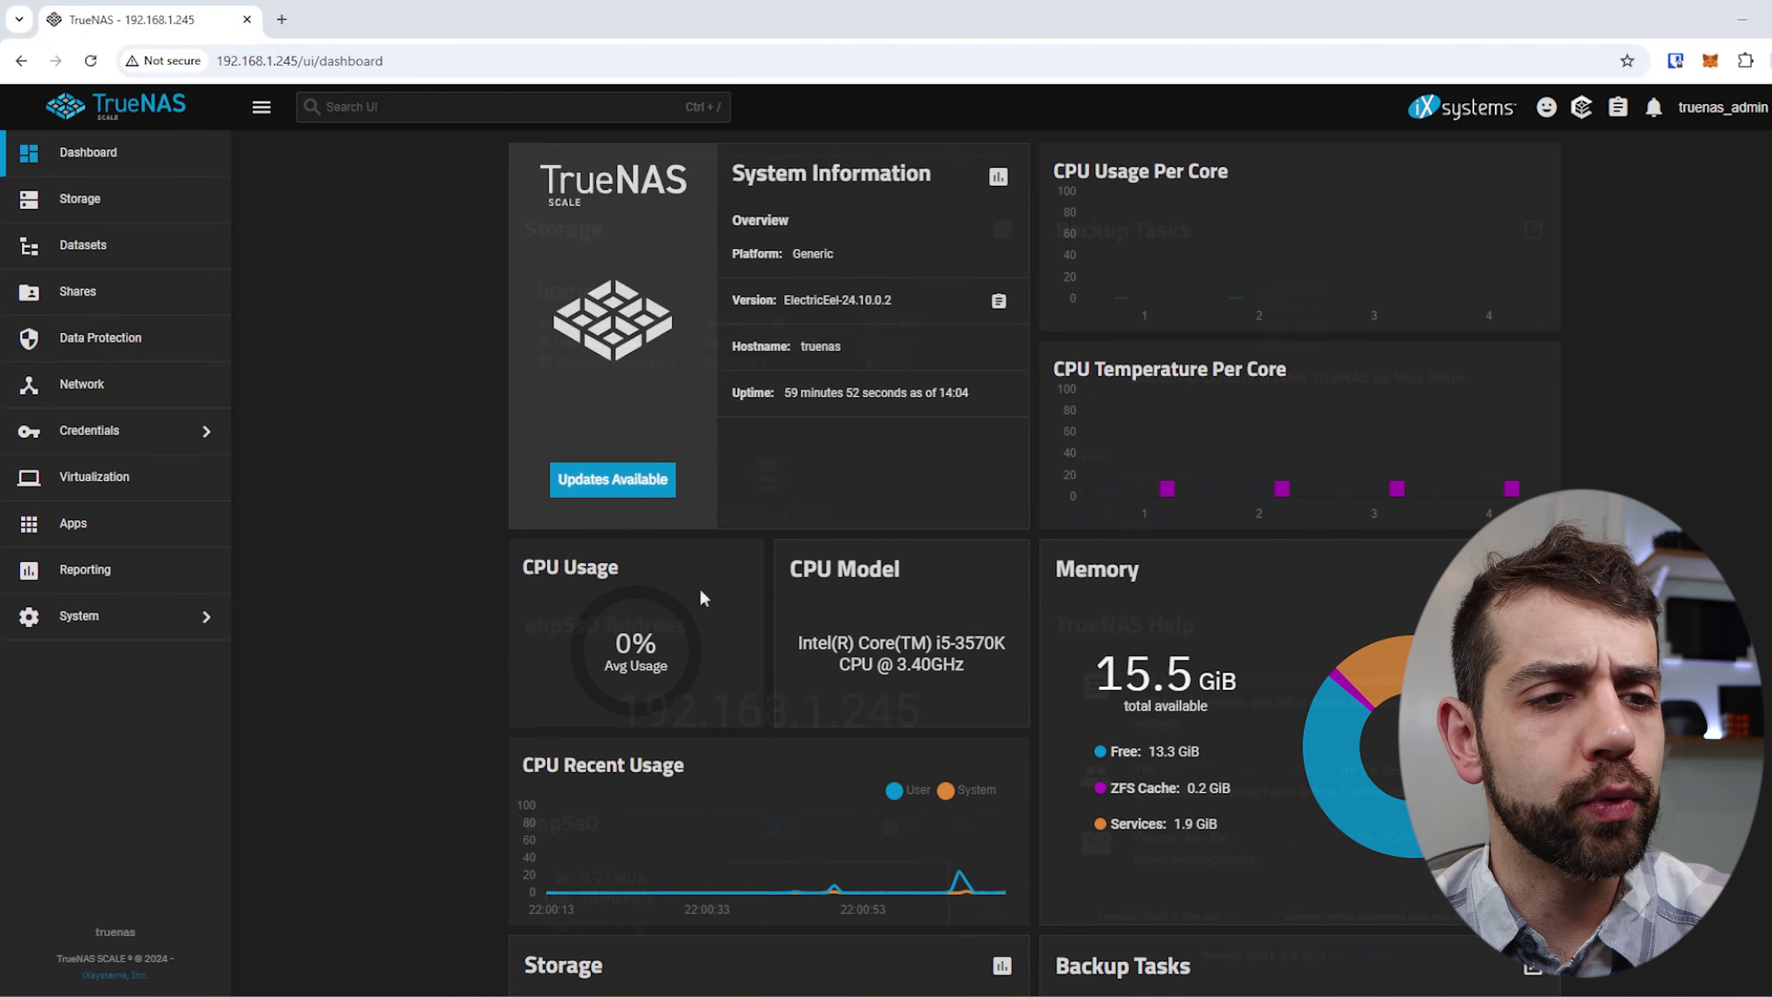
pyautogui.scroll(-5, 699, 593)
pyautogui.scroll(-3, 780, 574)
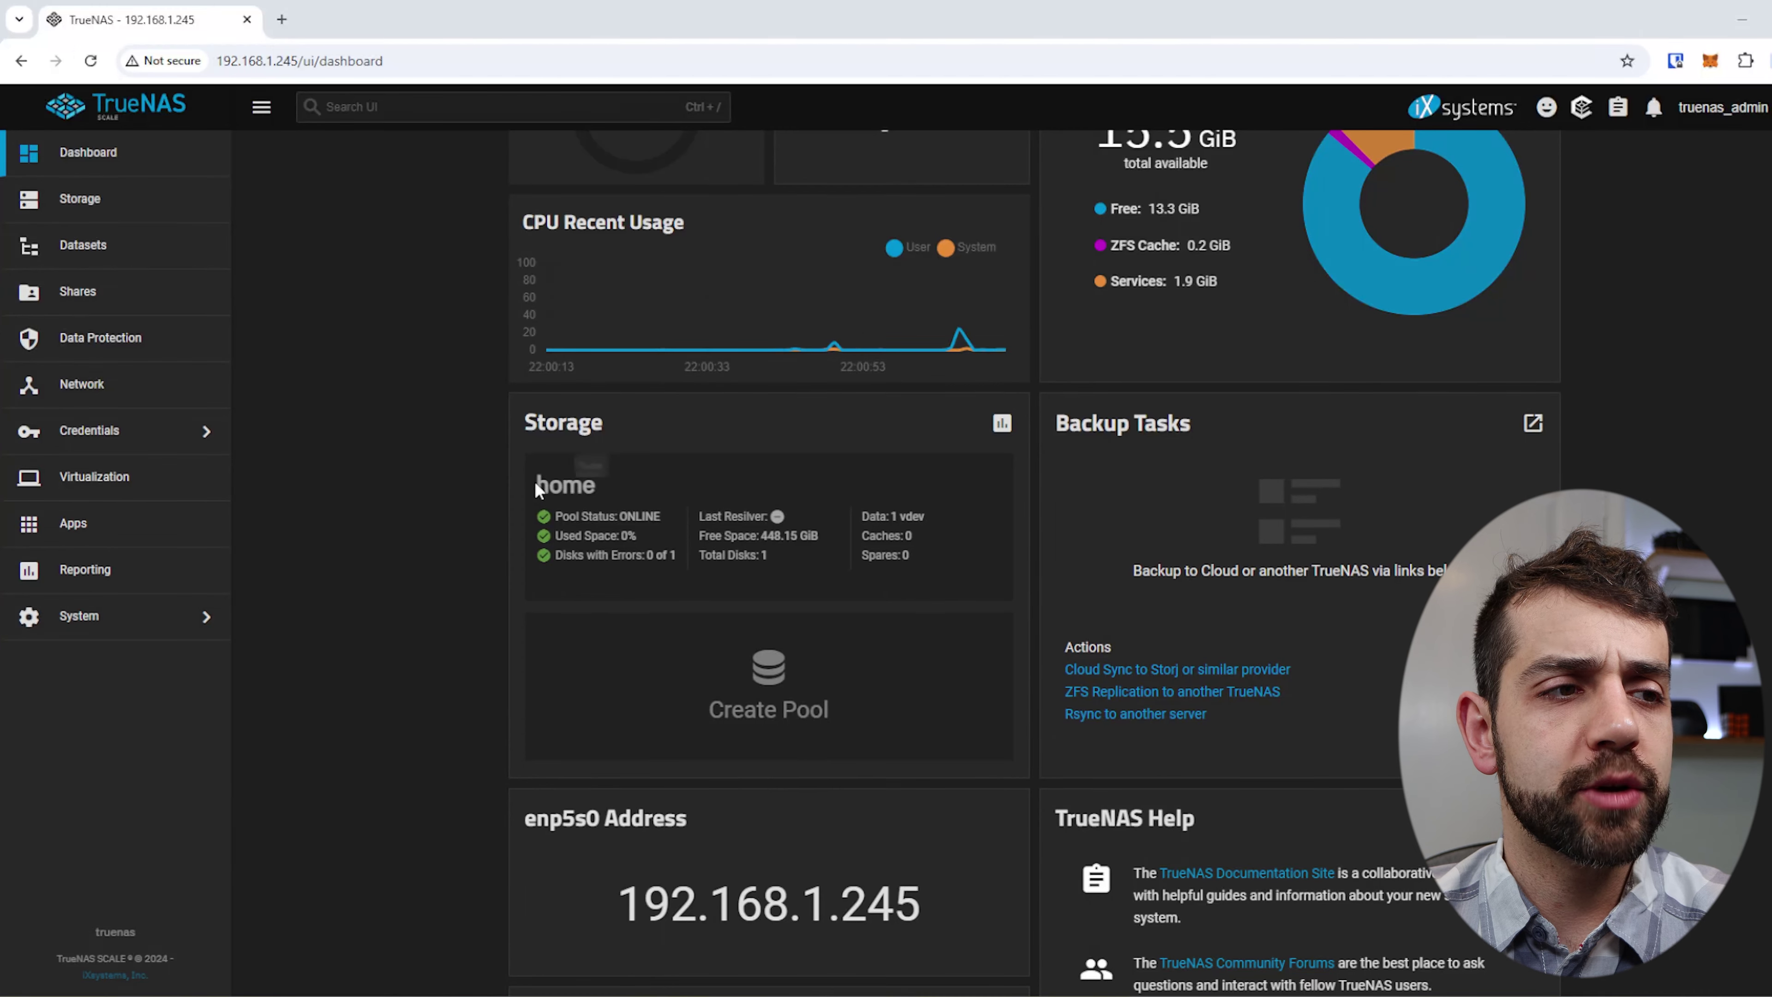
pyautogui.scroll(-3, 684, 595)
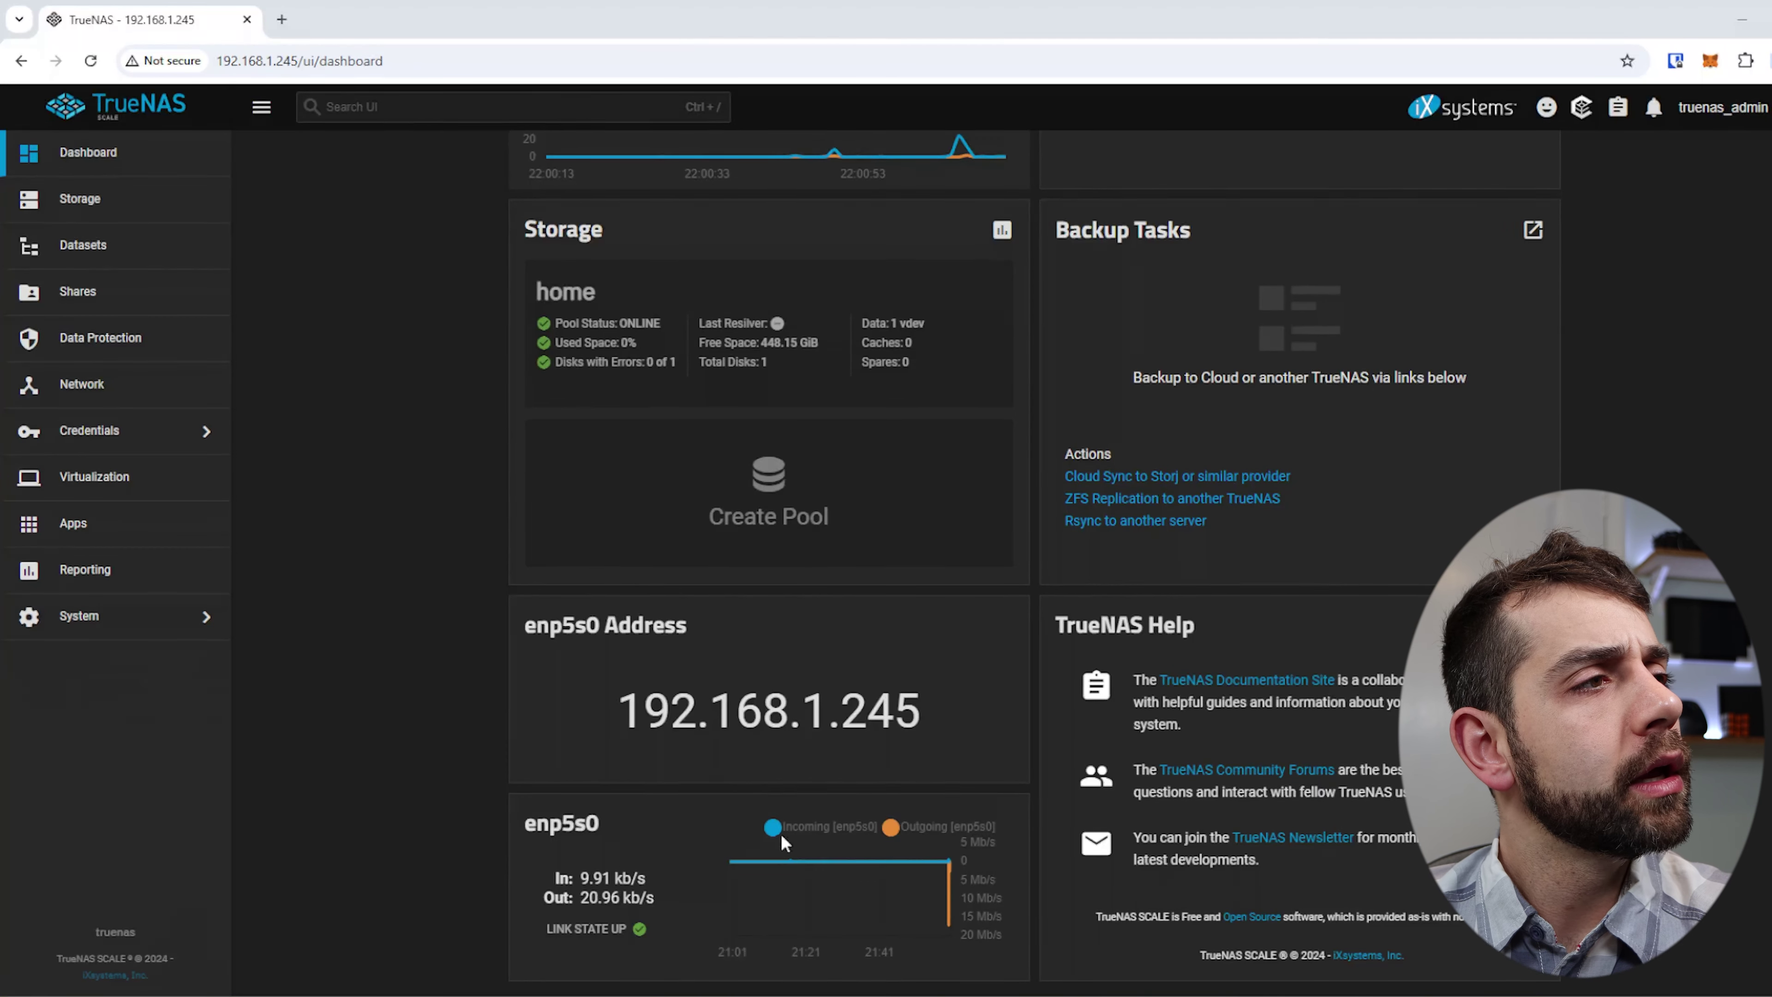
pyautogui.click(79, 209)
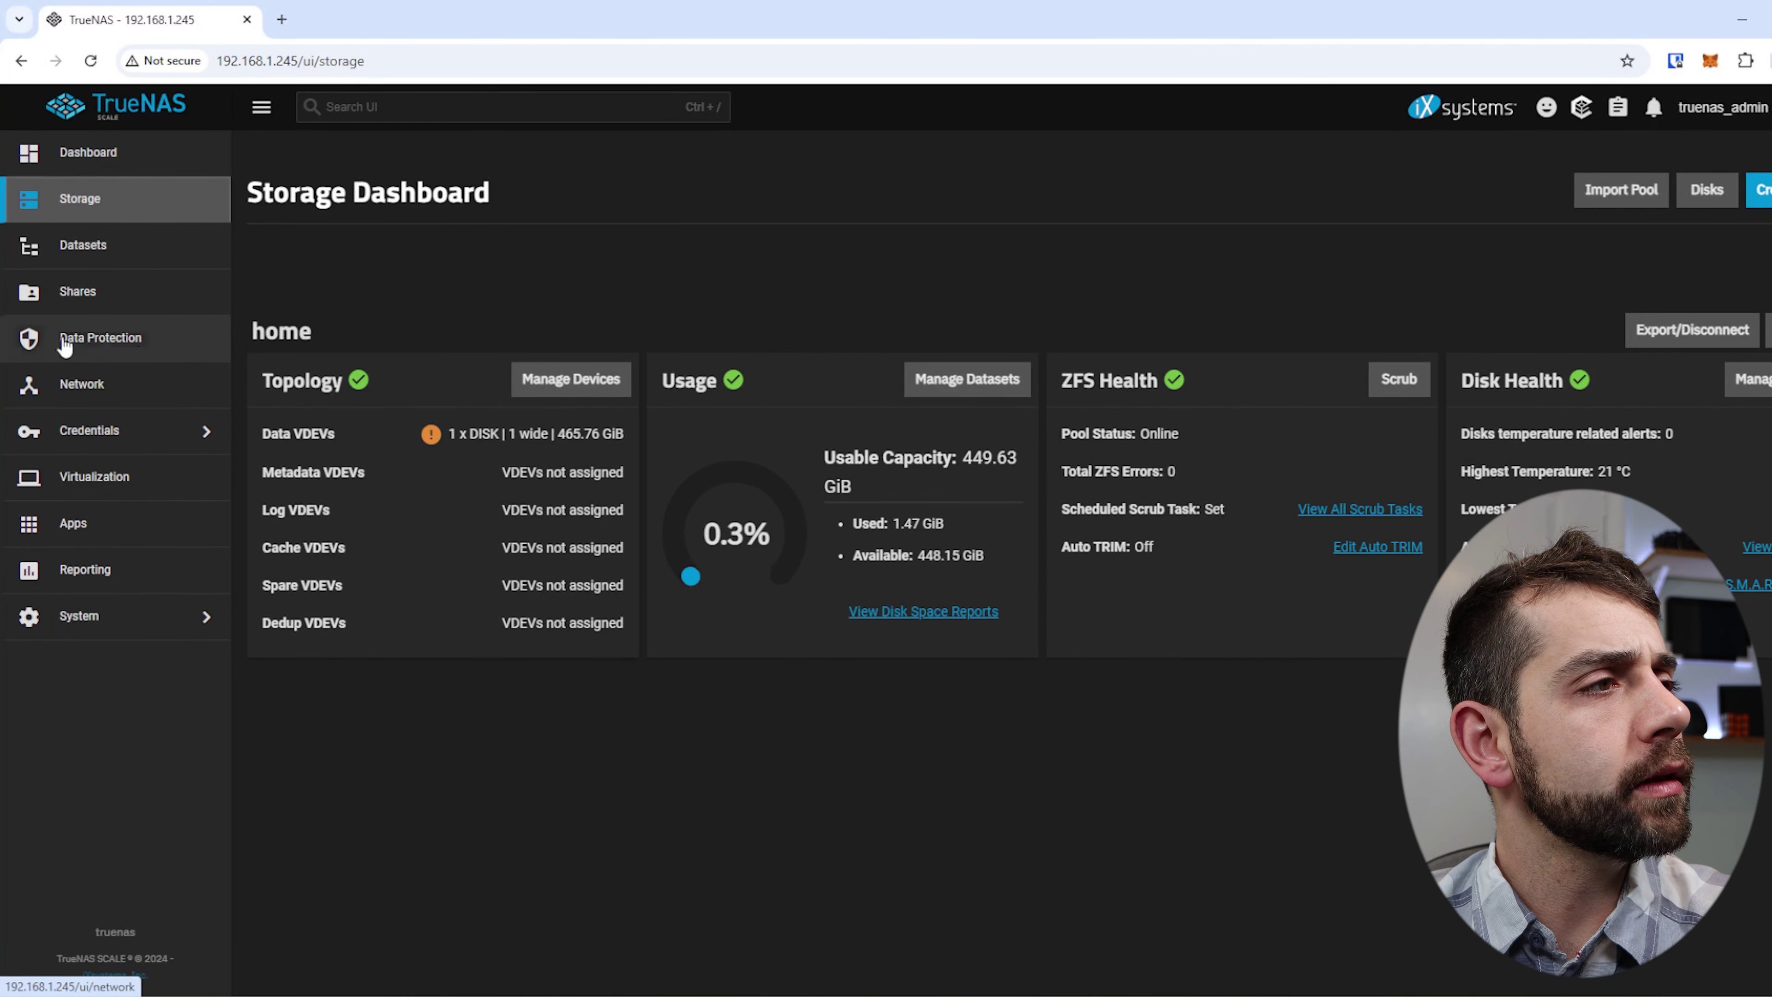
# View the home dataset and its SMB-shared data child, then expand the Credentials menu.
pyautogui.click(103, 248)
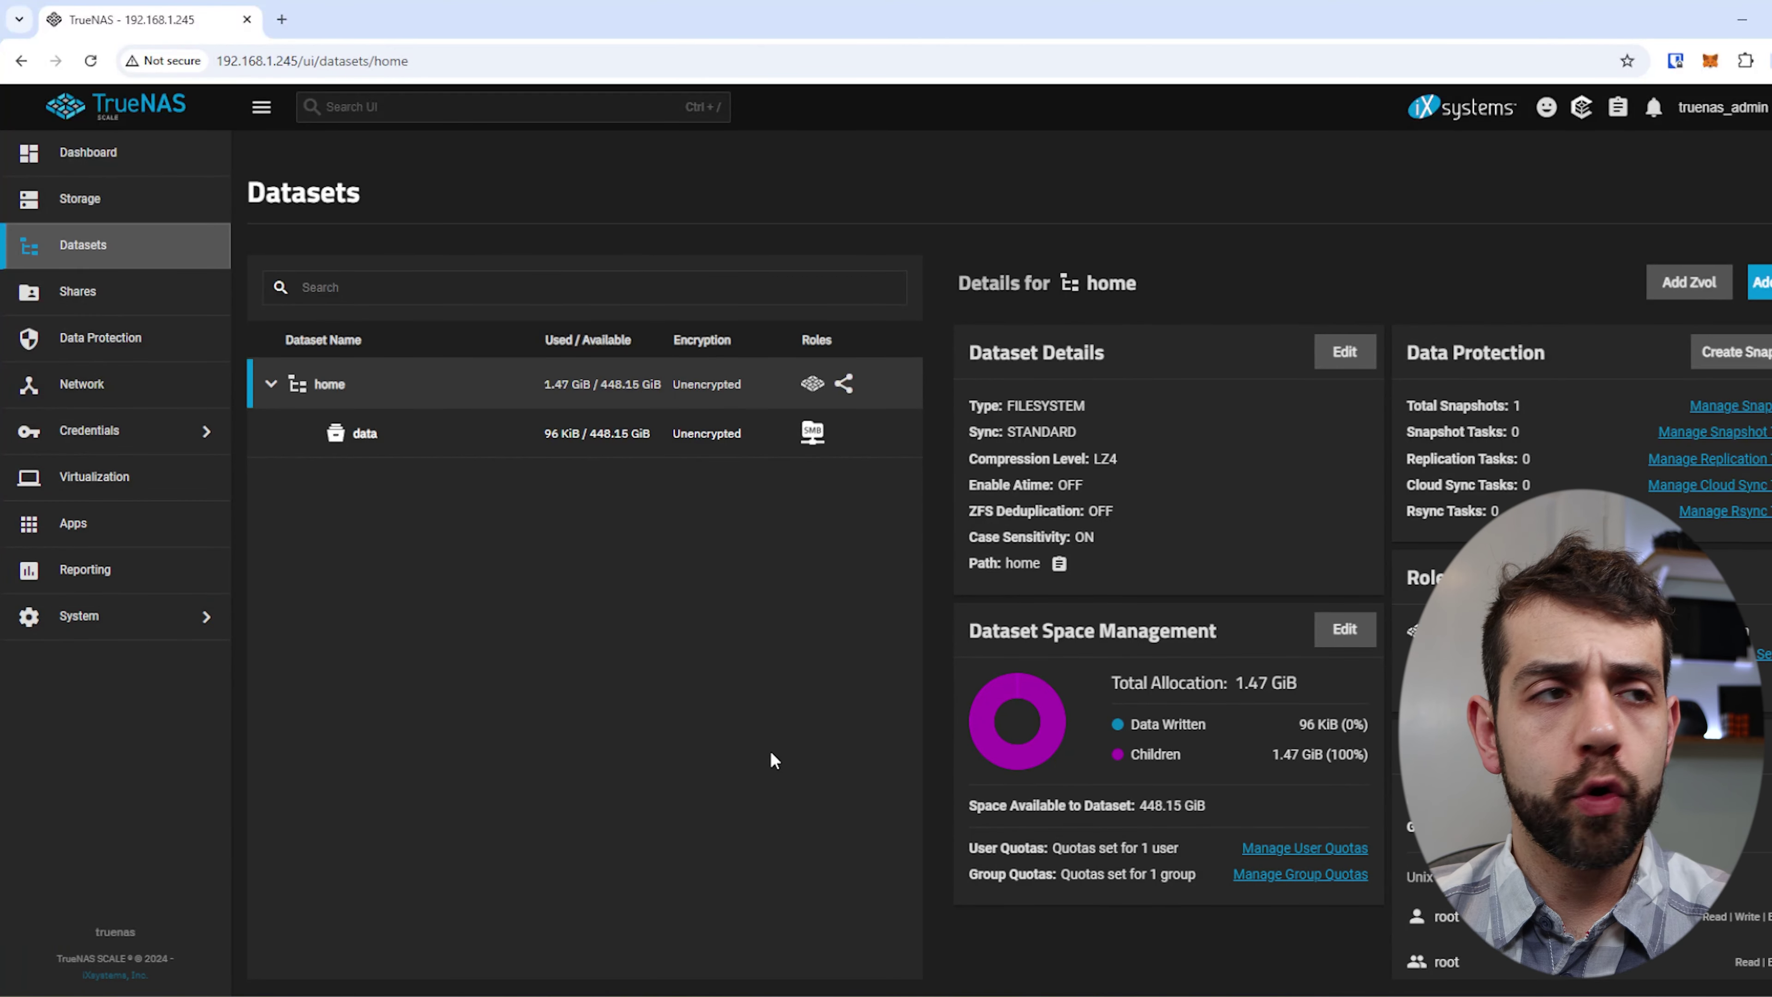
pyautogui.click(104, 433)
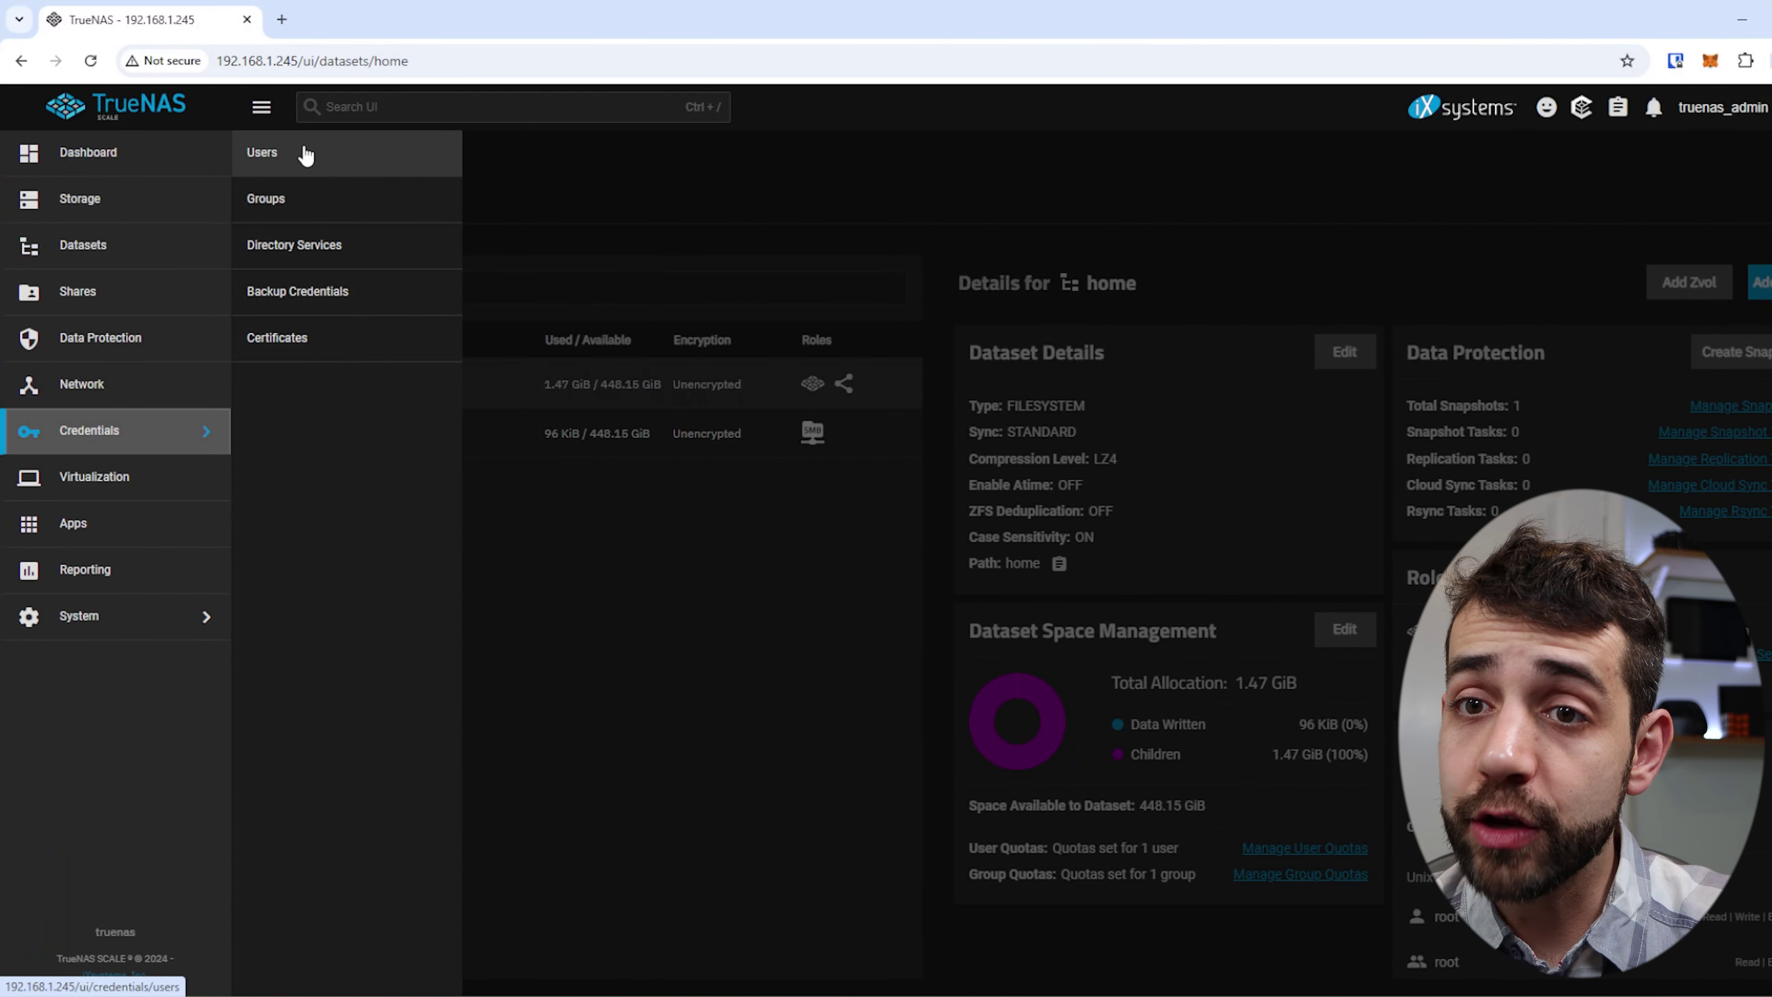
# Start a new local user on the Users page with full name User1.
pyautogui.click(357, 166)
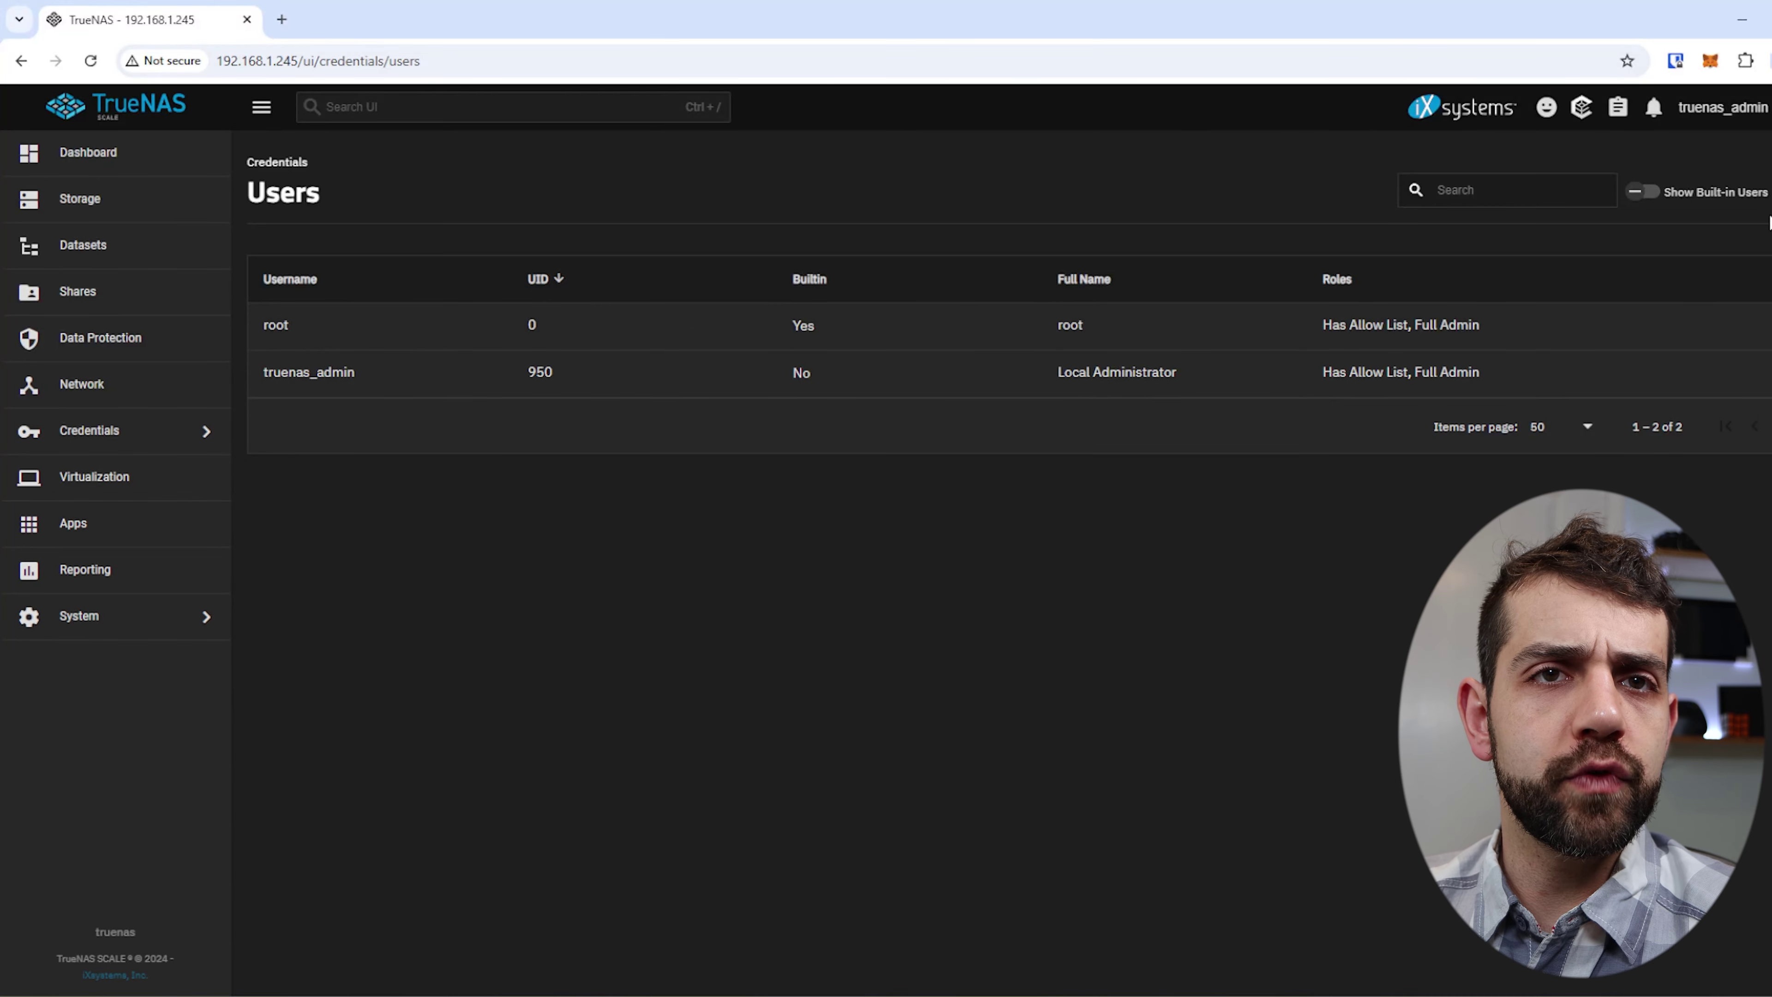
pyautogui.click(1768, 191)
pyautogui.click(1241, 310)
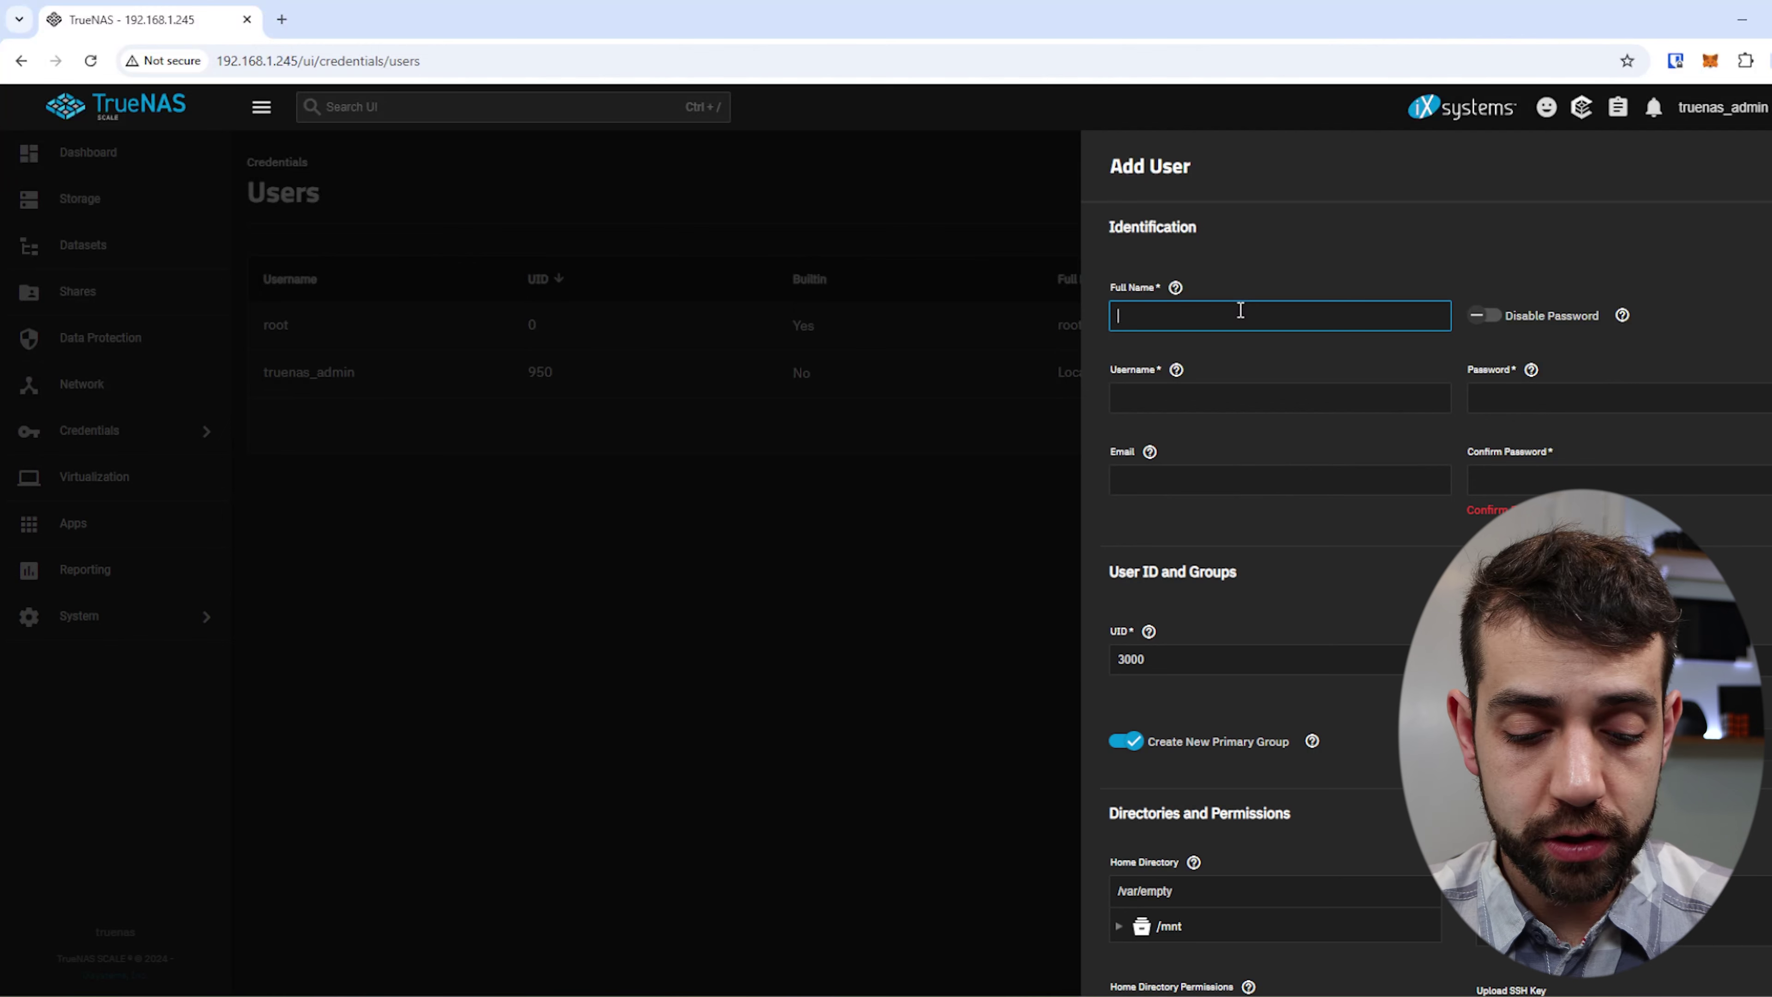
pyautogui.write('P')
pyautogui.press('BackSpace')
pyautogui.write('User1')
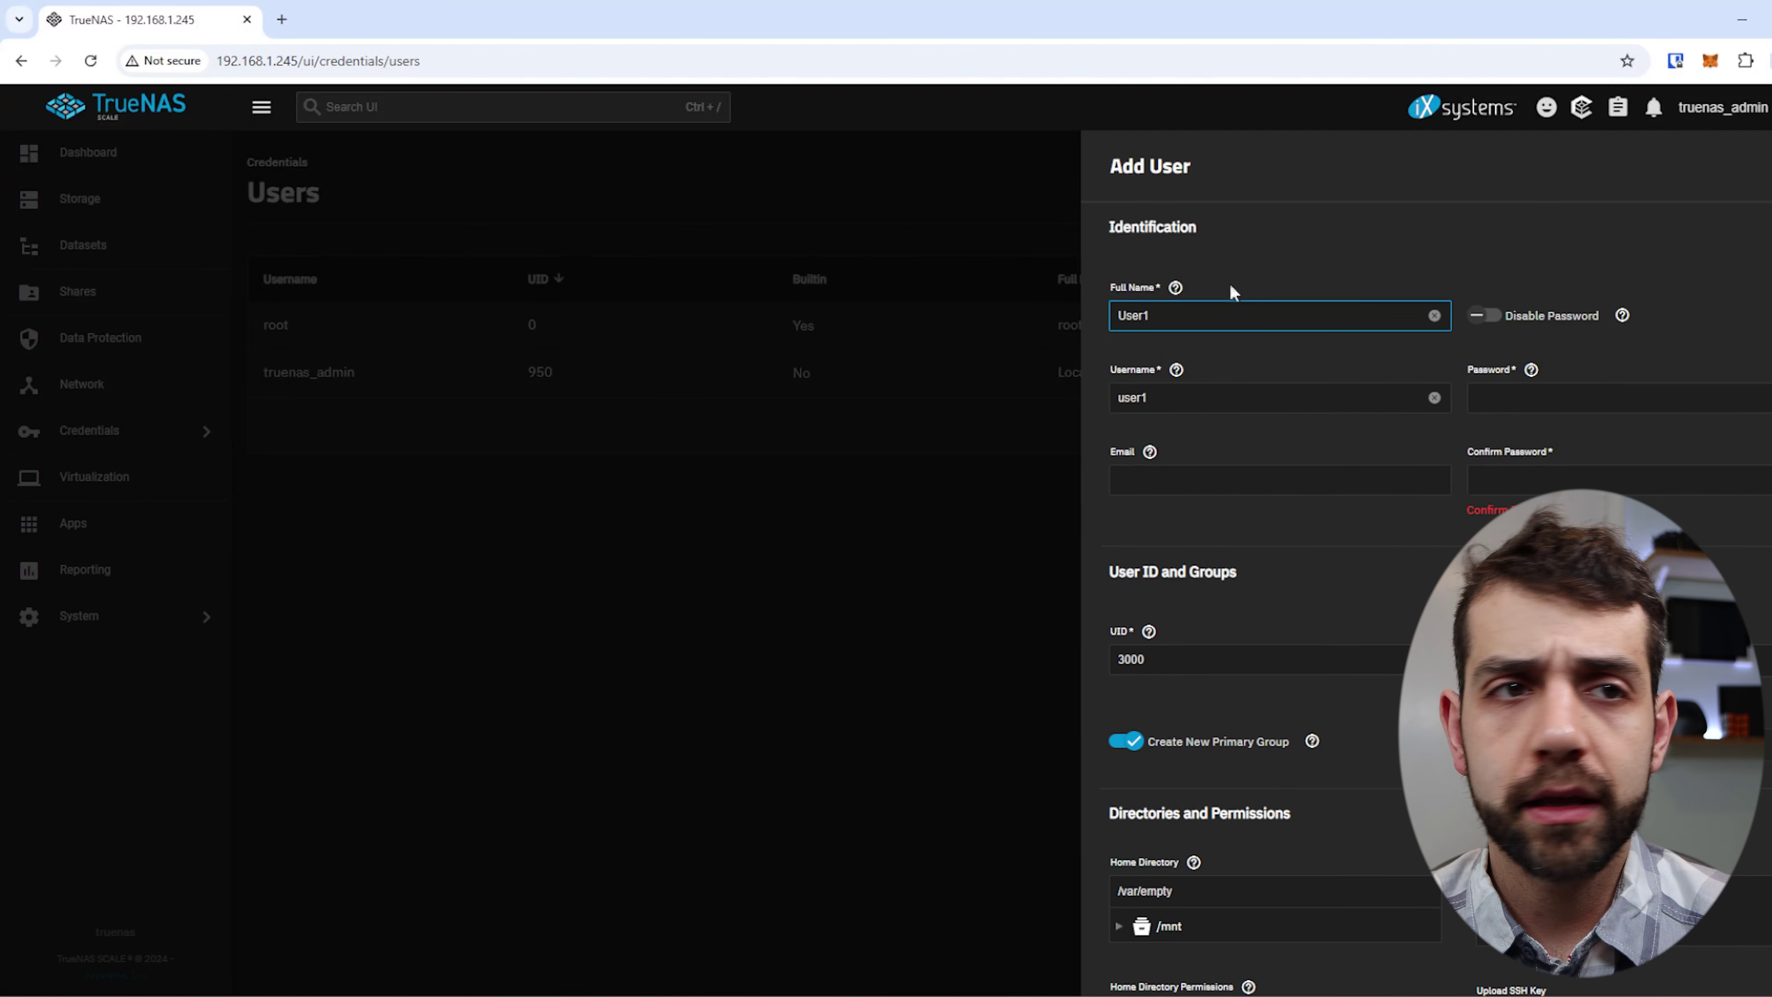
# Enter and confirm the user's password, then save user1 with UID 3000.
pyautogui.click(1618, 399)
pyautogui.write('user')
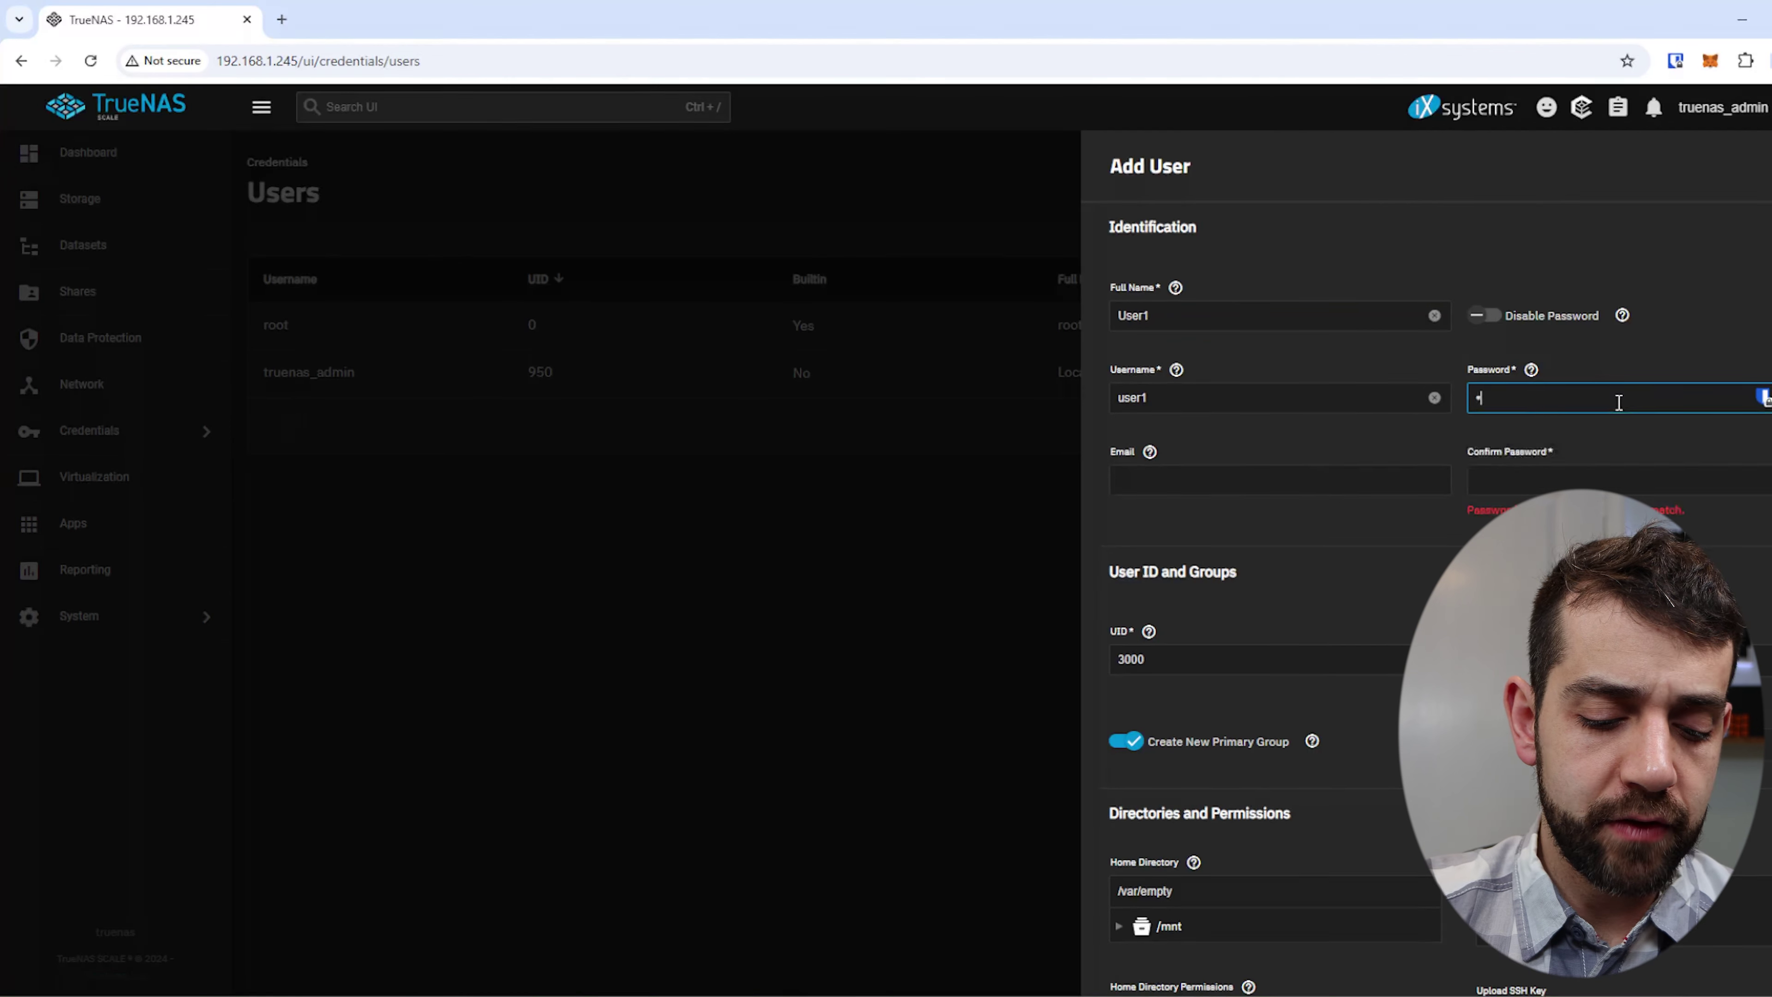
pyautogui.press('Tab')
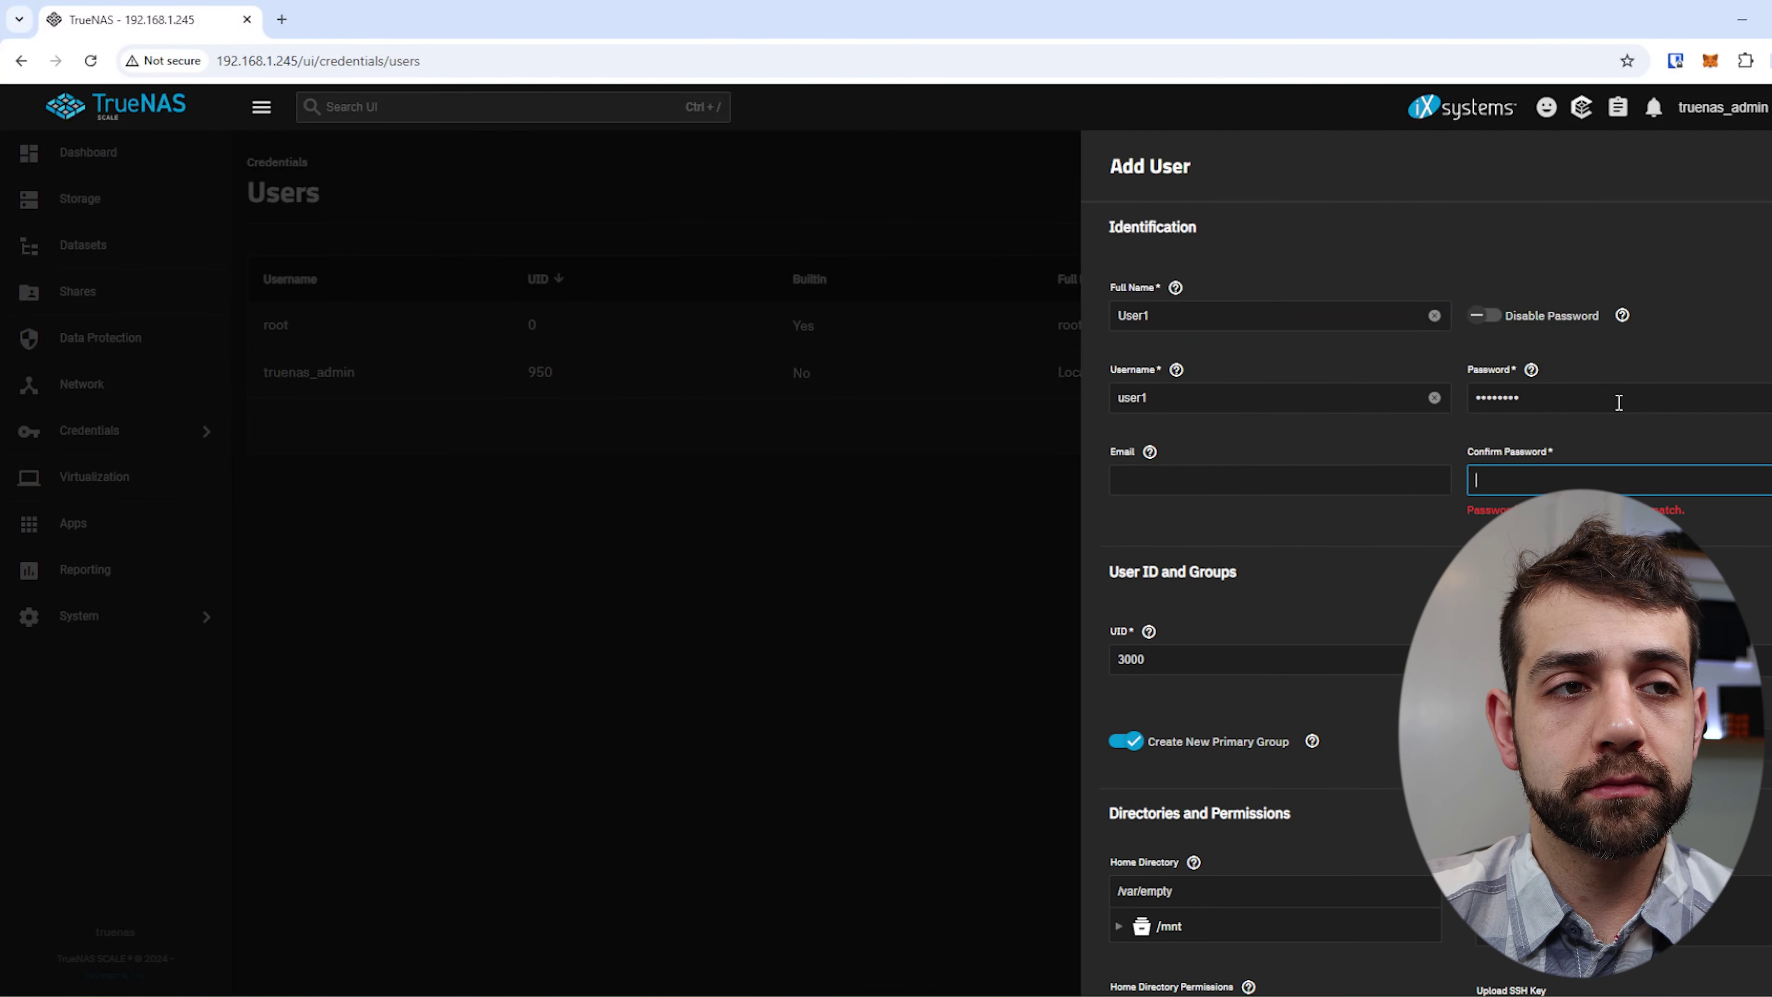
pyautogui.write('user1234')
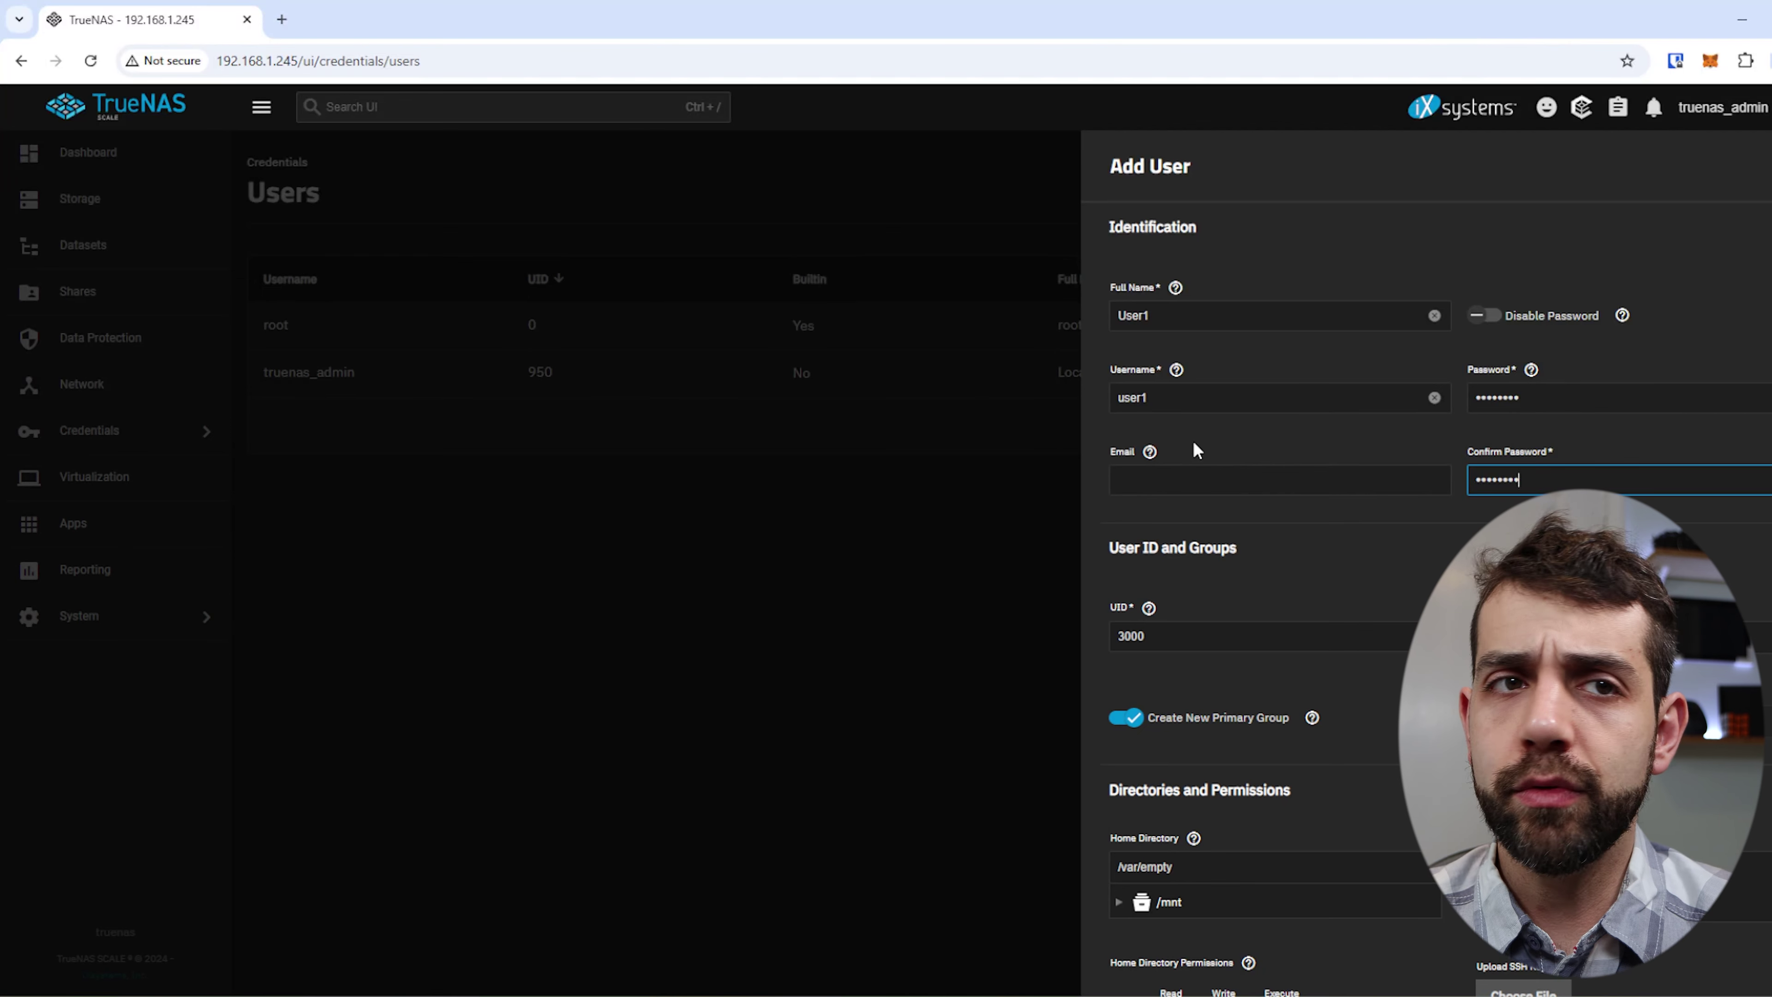
pyautogui.scroll(-1, 1219, 431)
pyautogui.scroll(-8, 1220, 423)
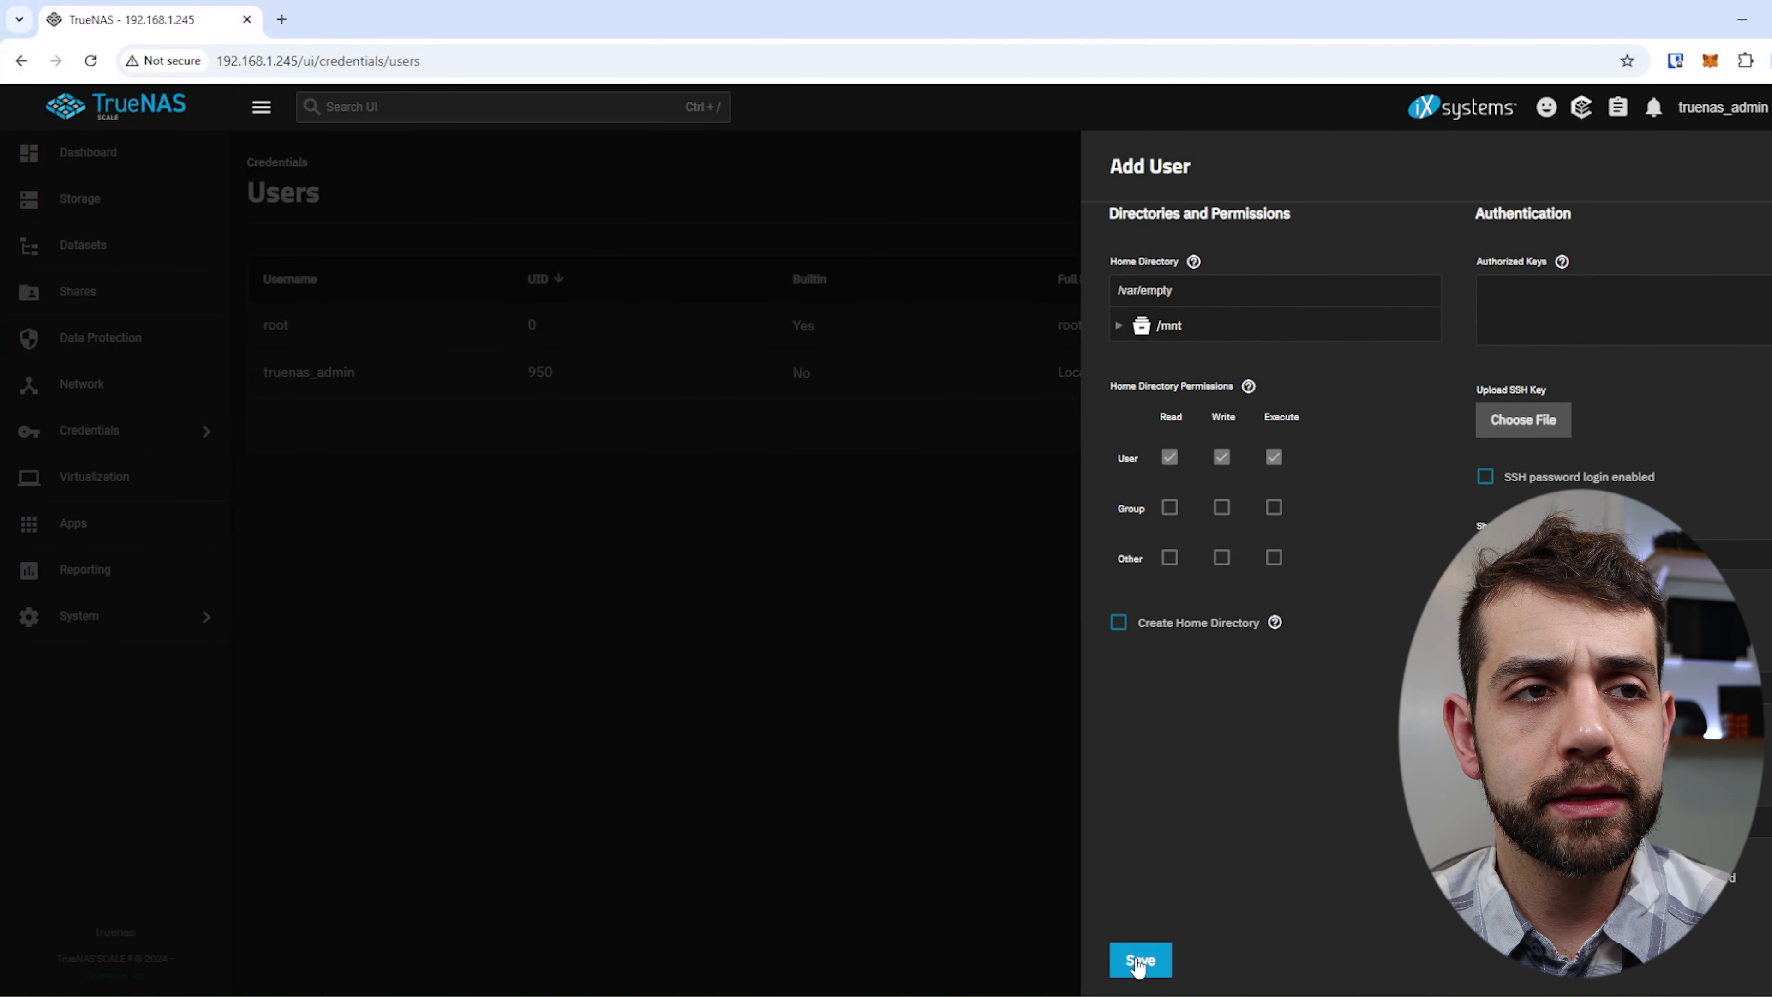
pyautogui.click(1137, 961)
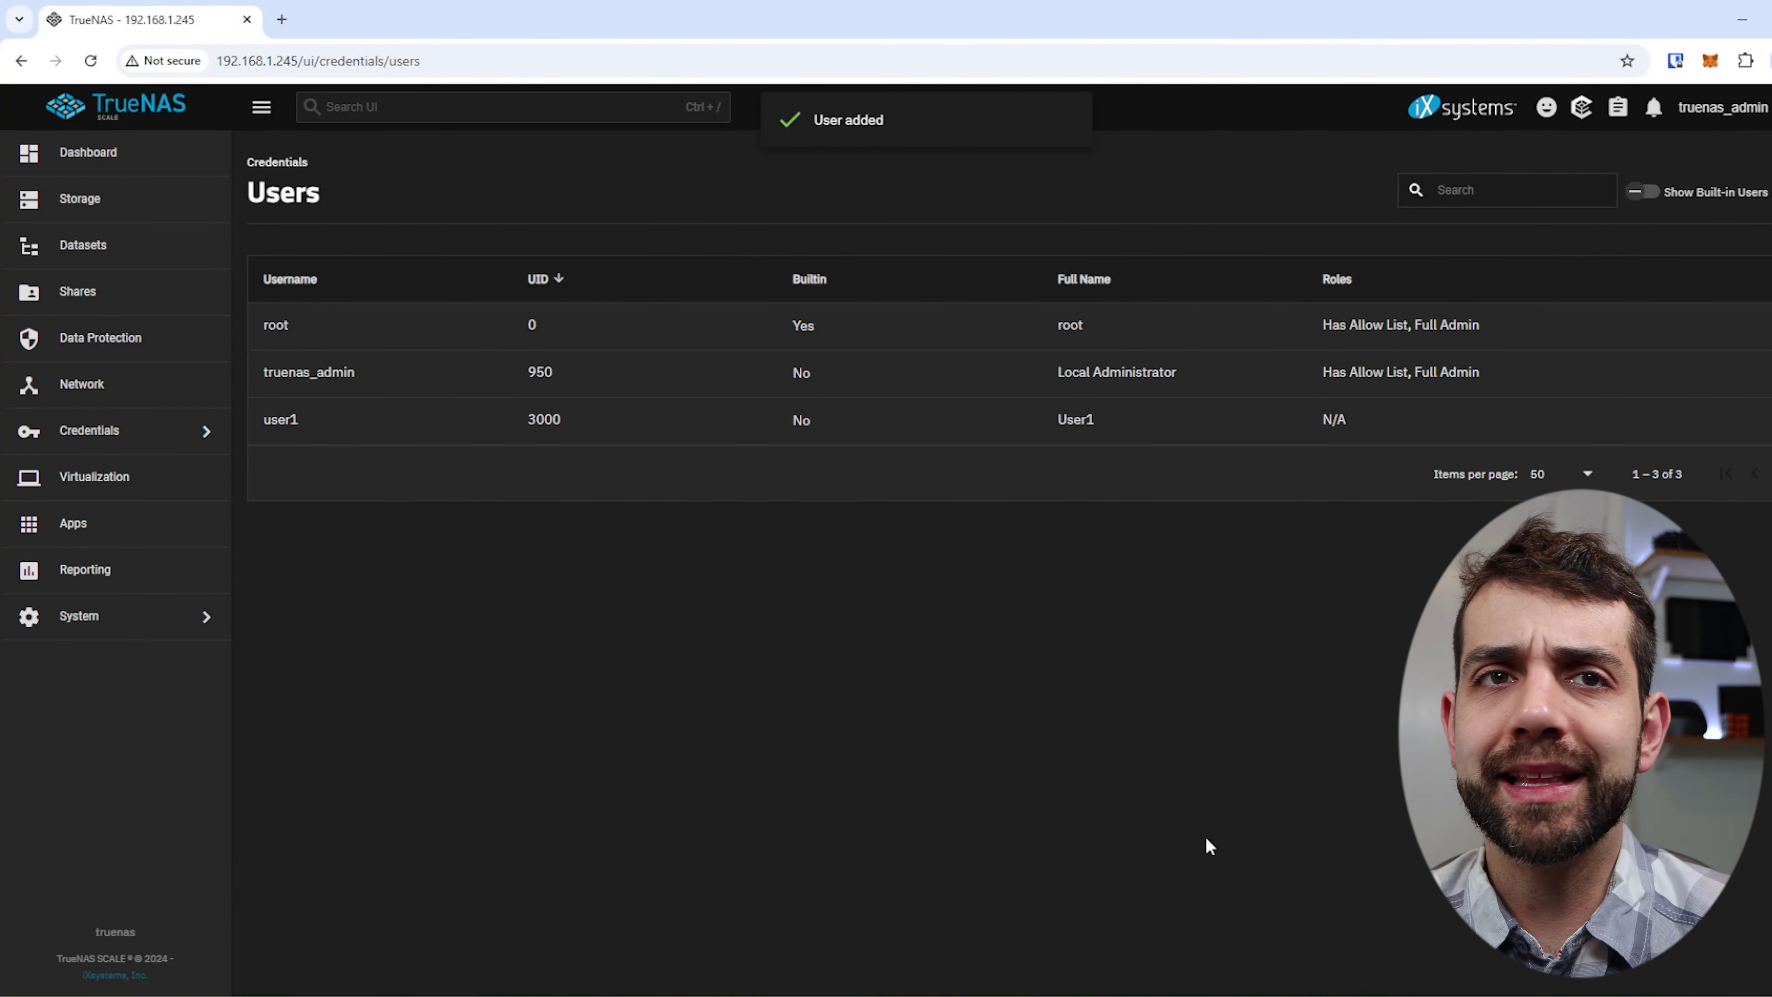
# Start another user with full name user2 and enter its password twice.
pyautogui.click(1765, 191)
pyautogui.click(1201, 319)
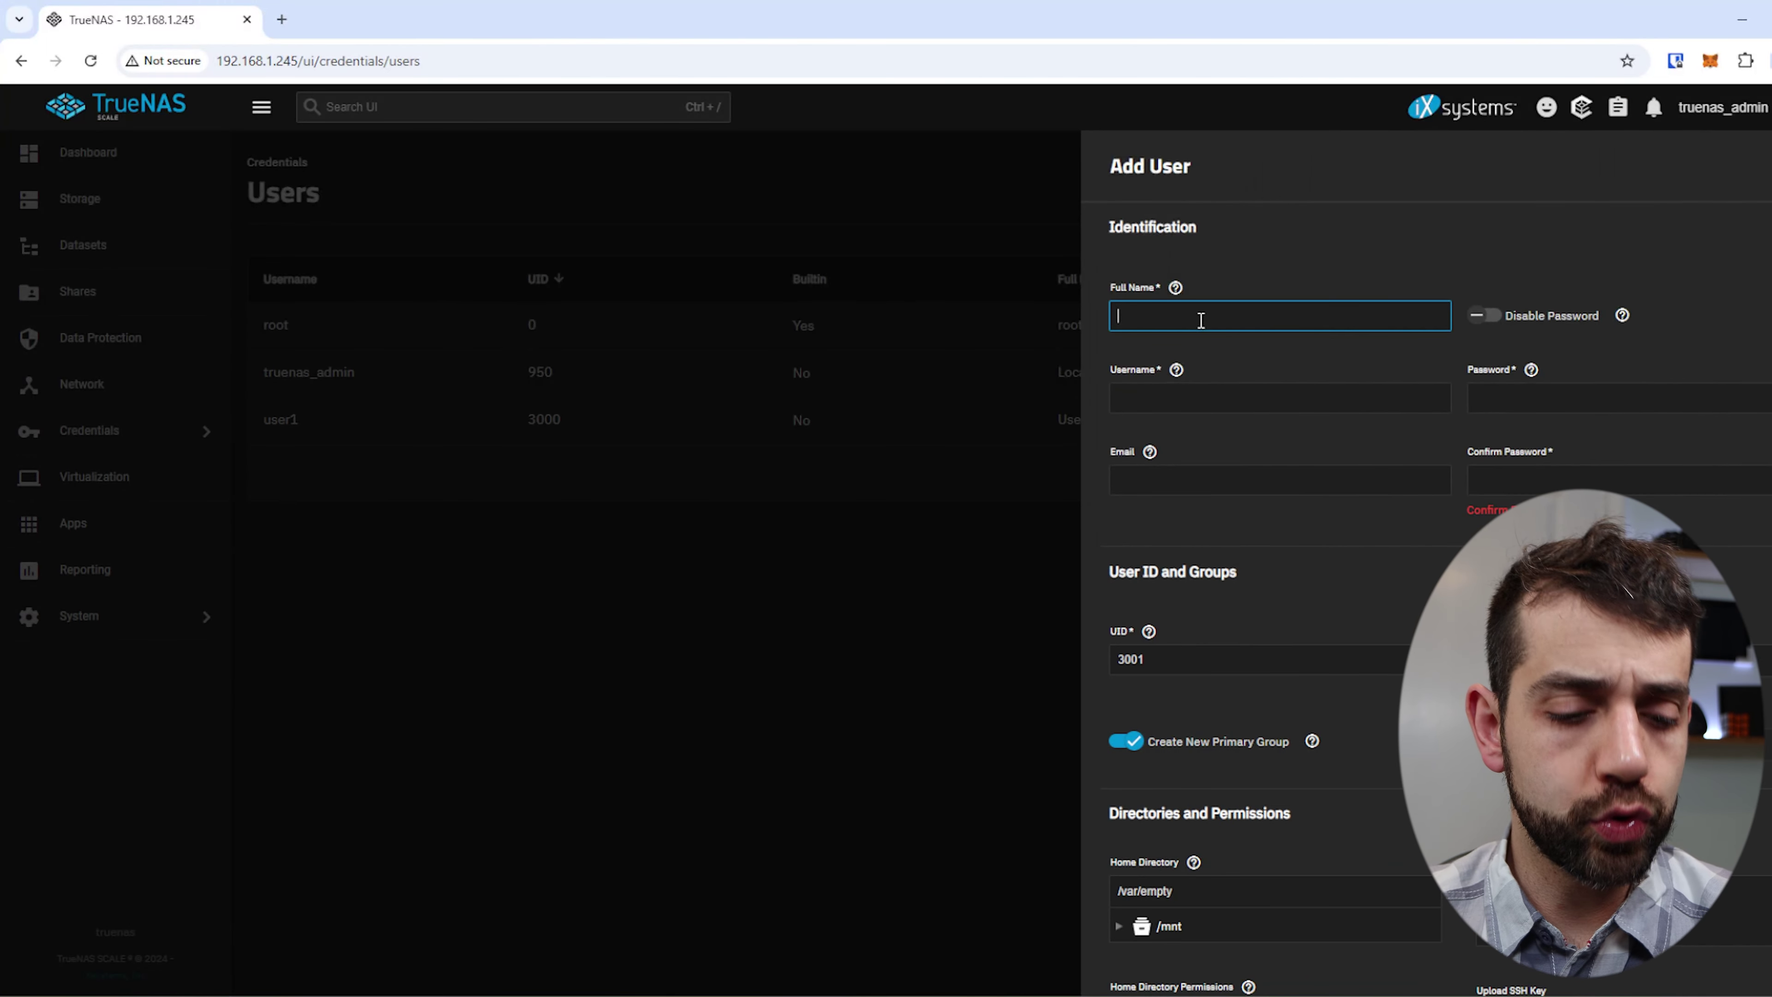
pyautogui.write('user')
pyautogui.press('BackSpace')
pyautogui.press('BackSpace')
pyautogui.press('BackSpace')
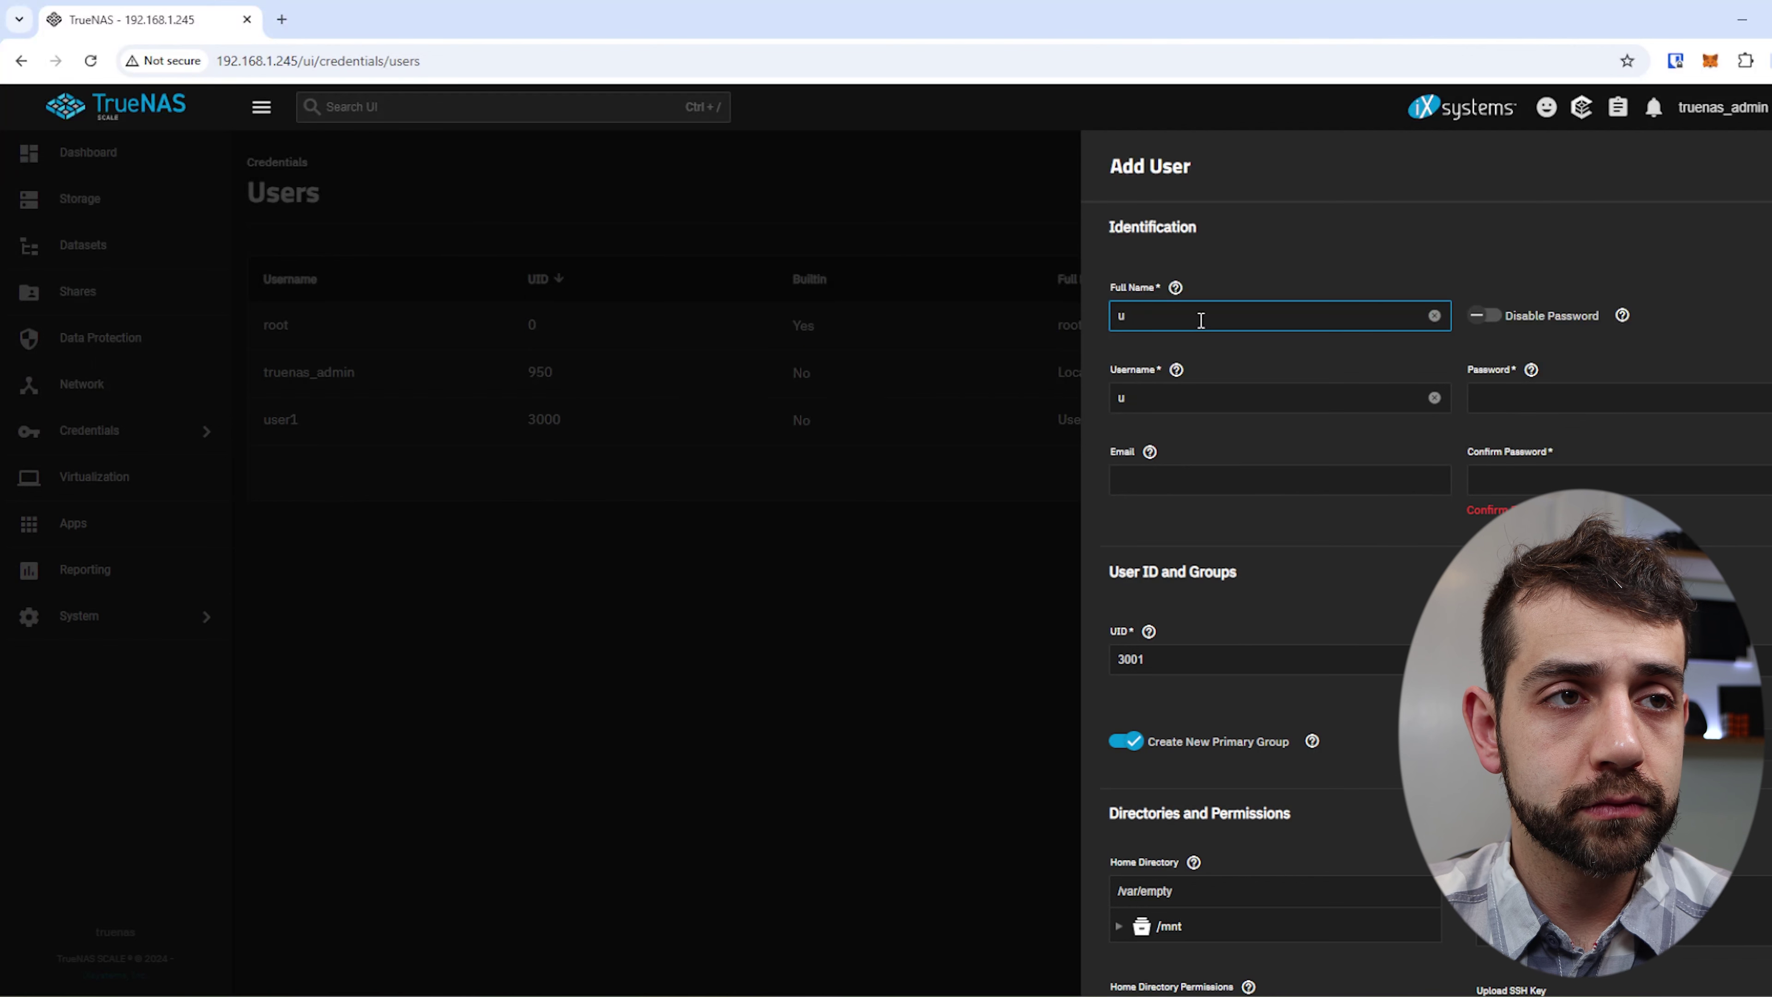
pyautogui.write('ser2')
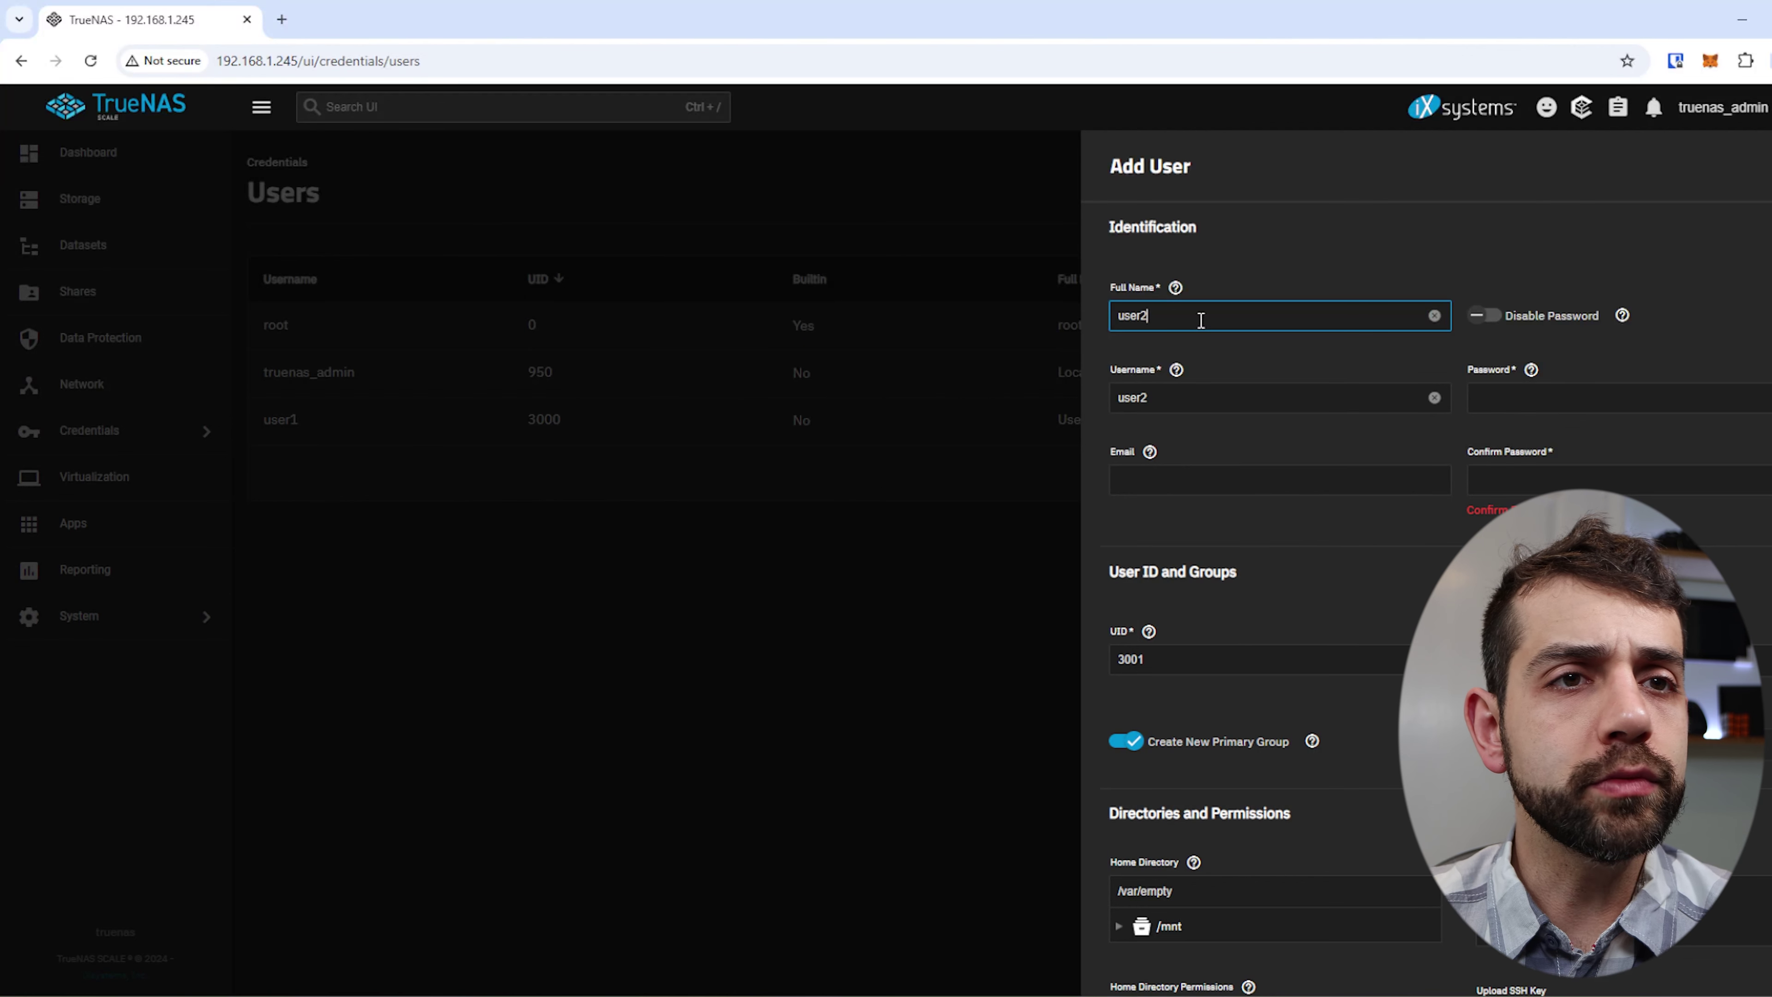
pyautogui.click(1520, 403)
pyautogui.write('********')
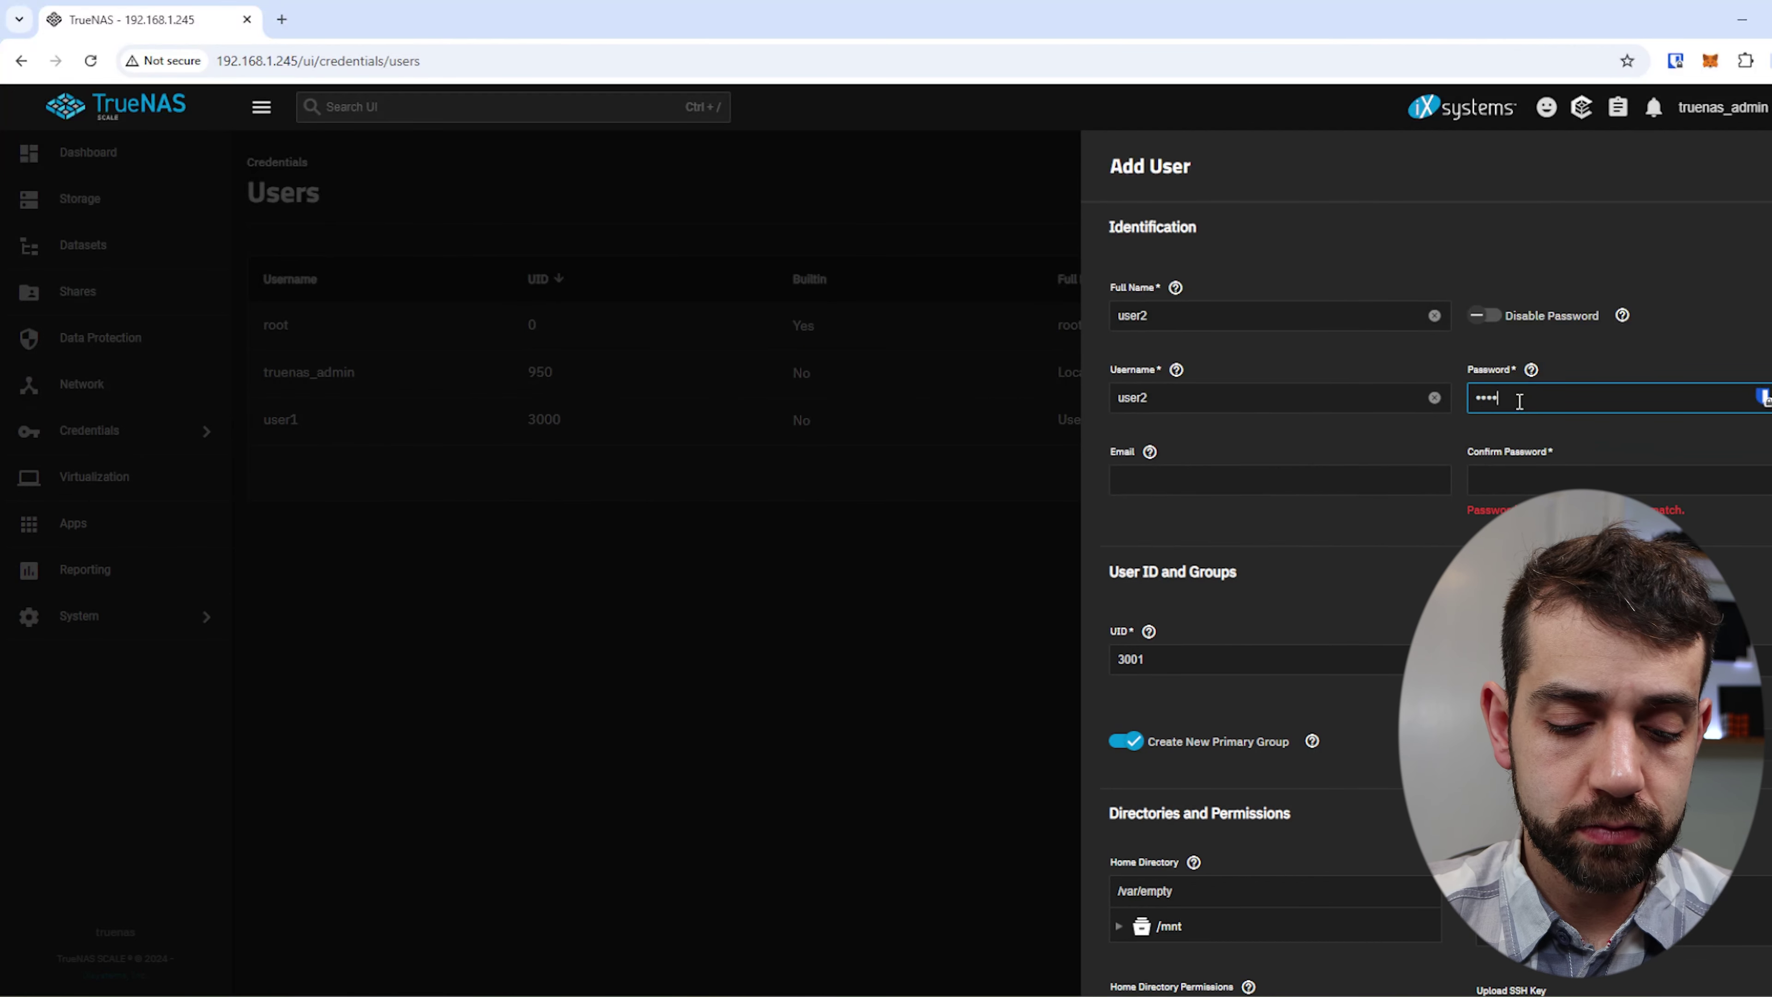
pyautogui.press('Tab')
pyautogui.write('******')
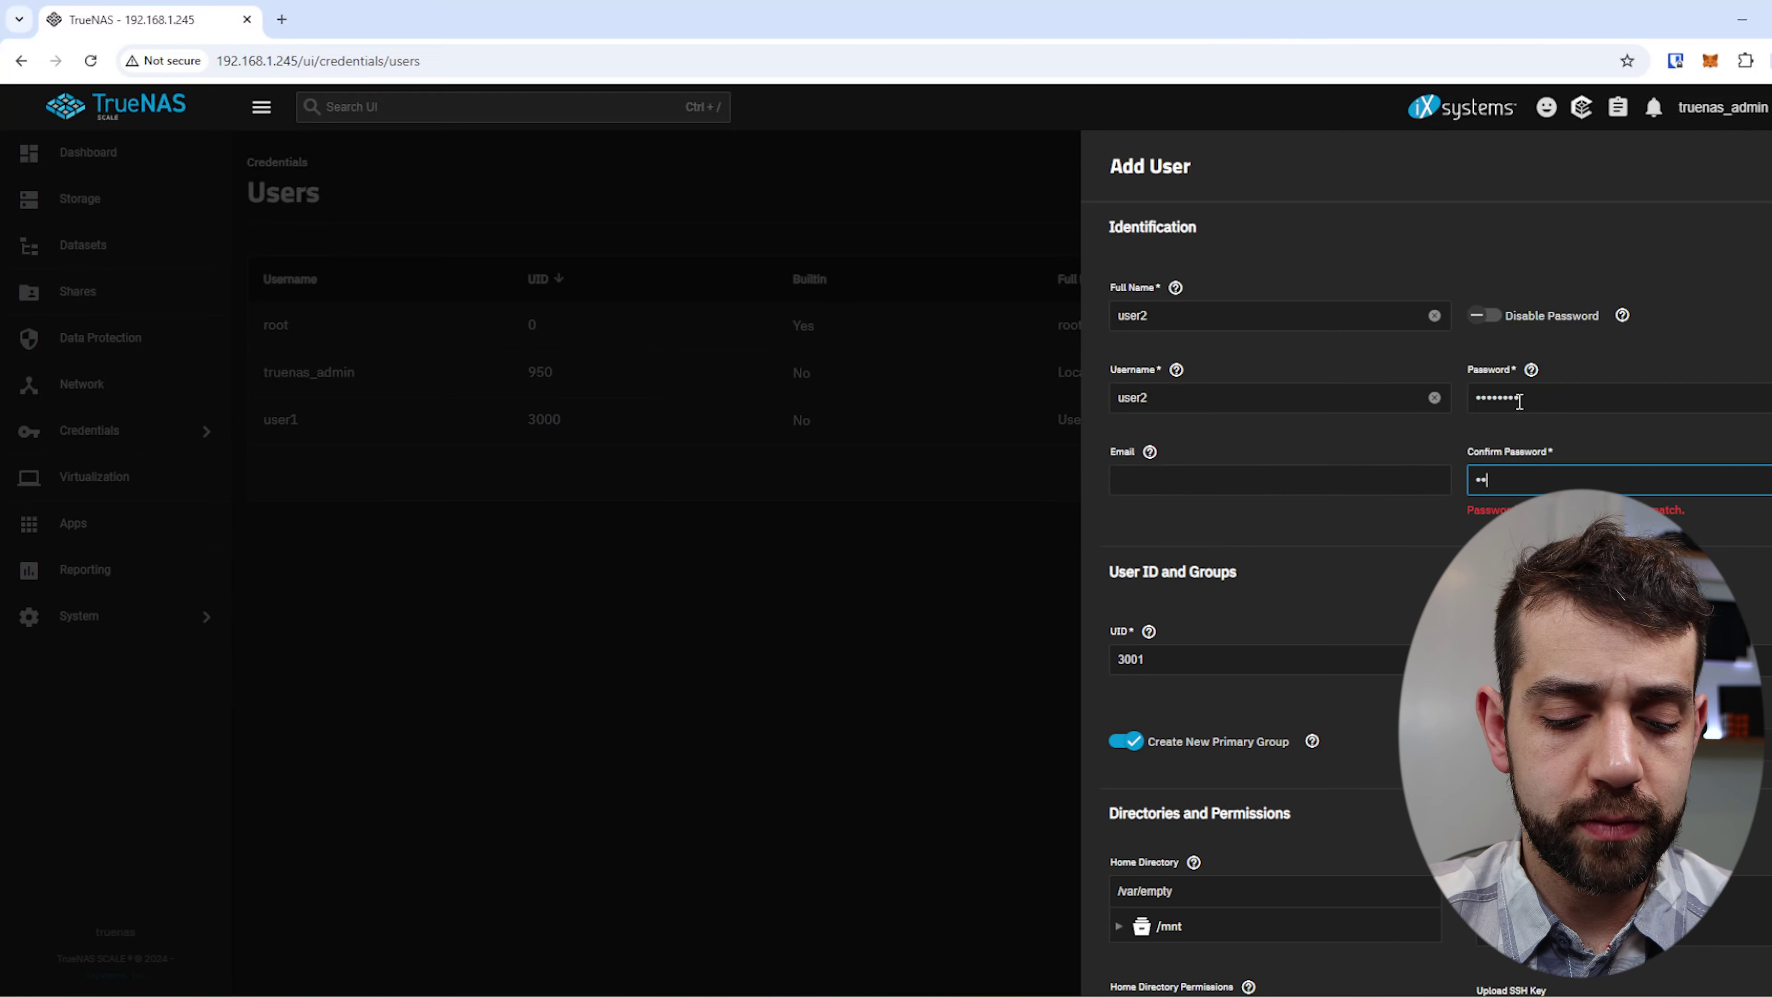
pyautogui.write('**')
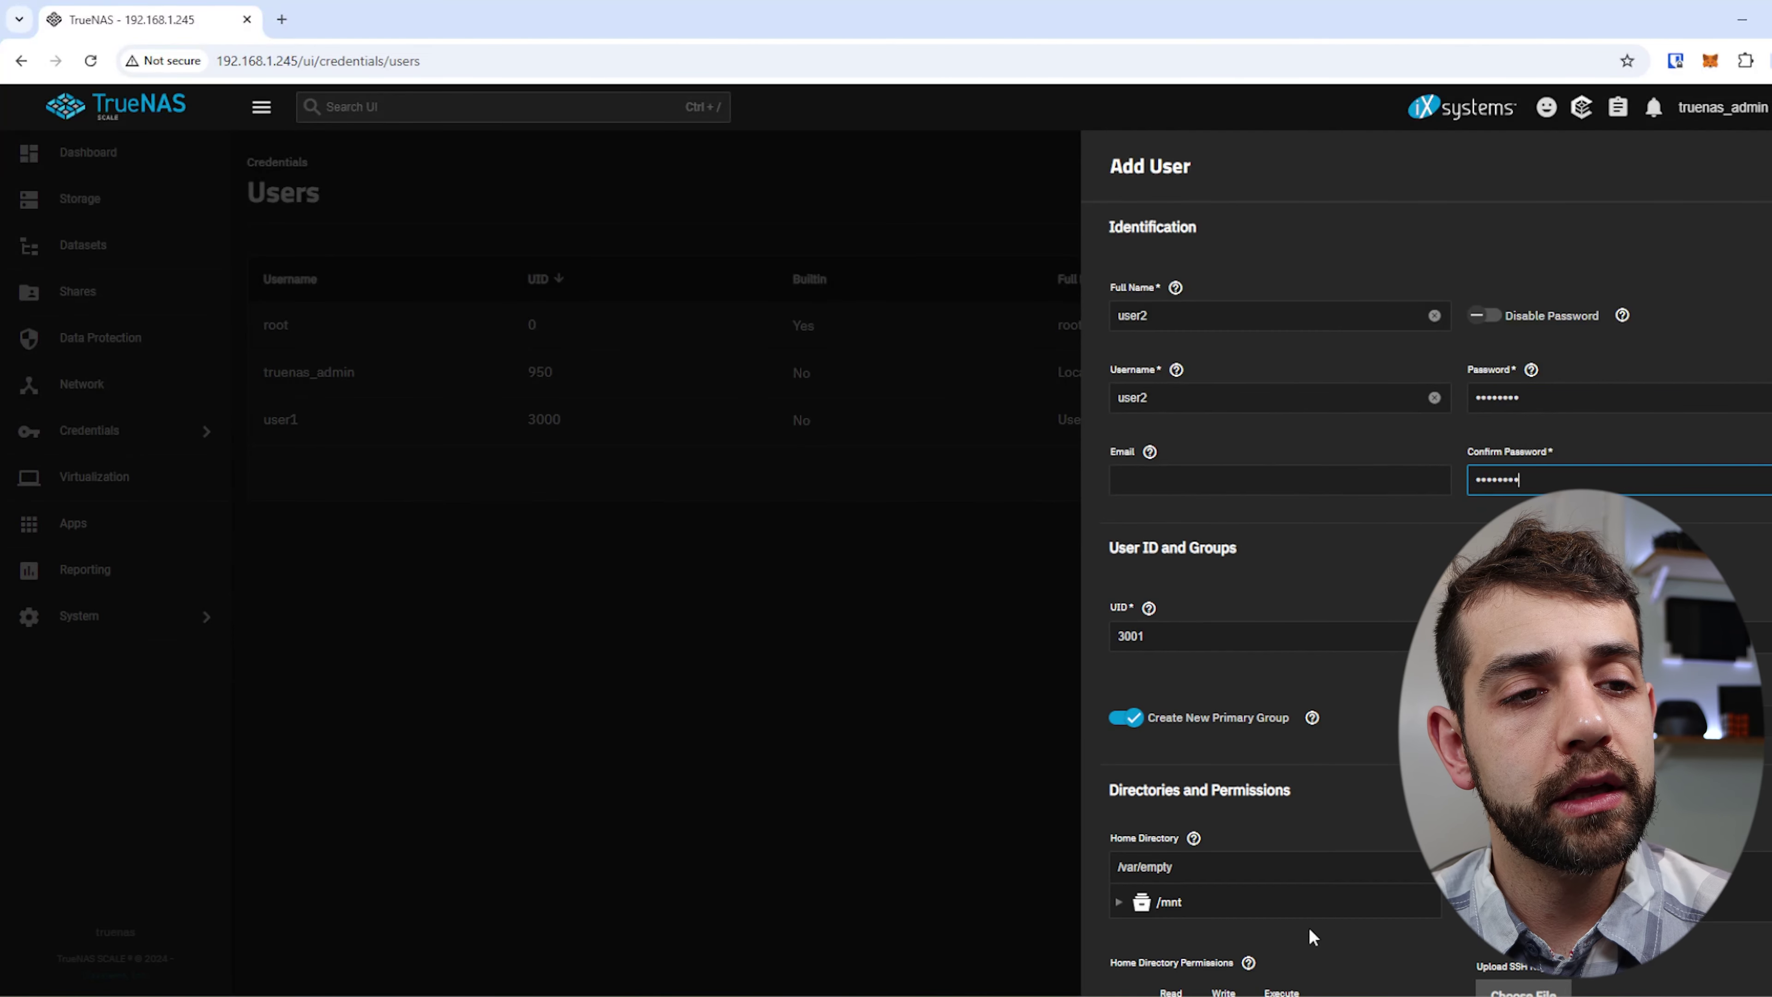
# Save user2 with UID 3001, then save user3 with UID 3002.
pyautogui.scroll(-8, 1140, 933)
pyautogui.click(1140, 957)
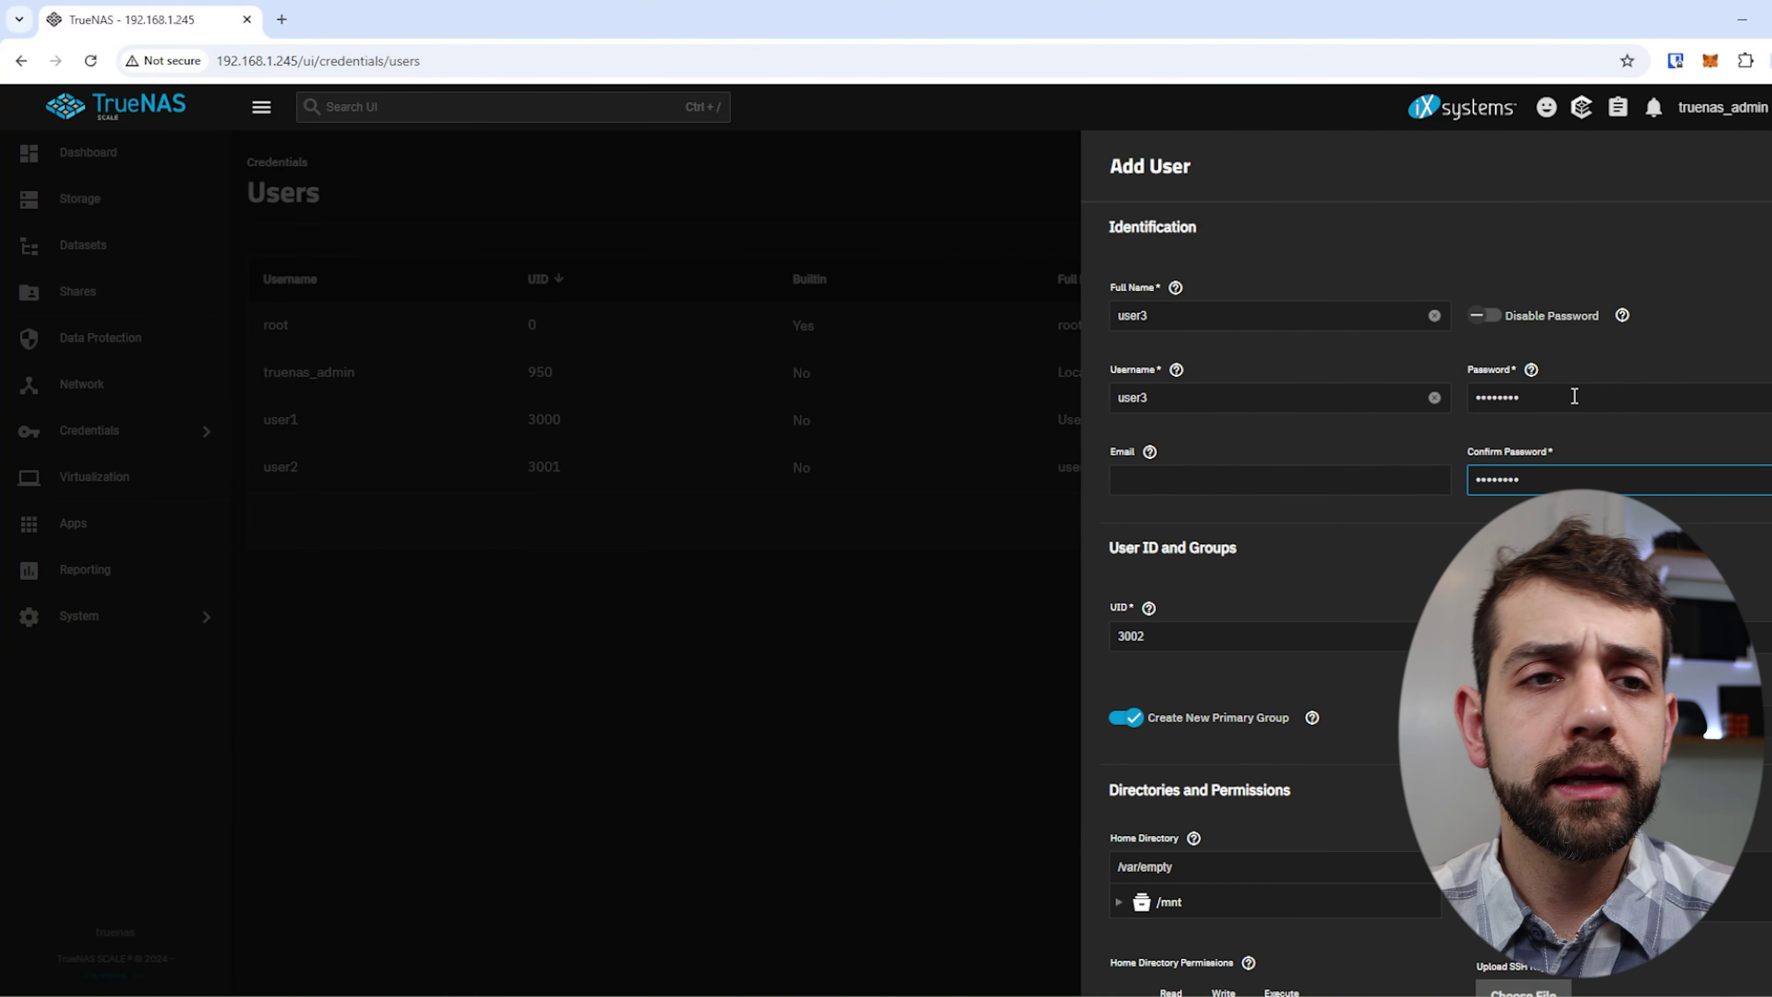
pyautogui.scroll(-7, 1274, 863)
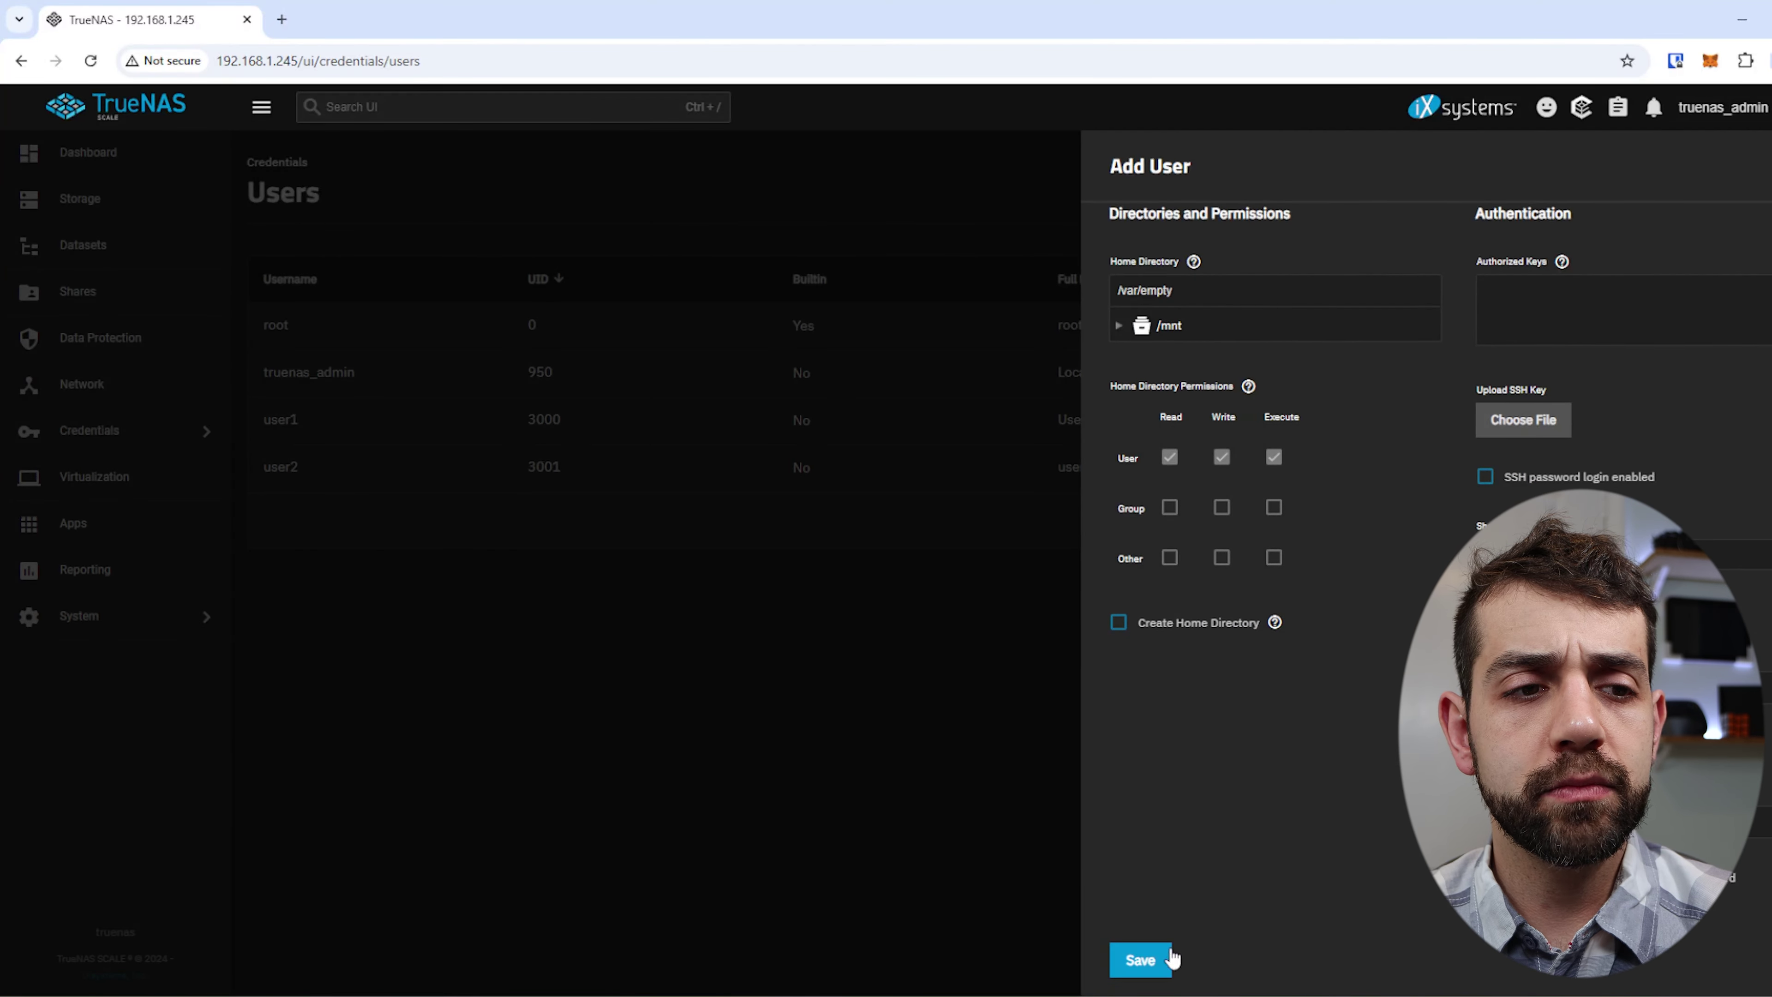
pyautogui.click(1160, 947)
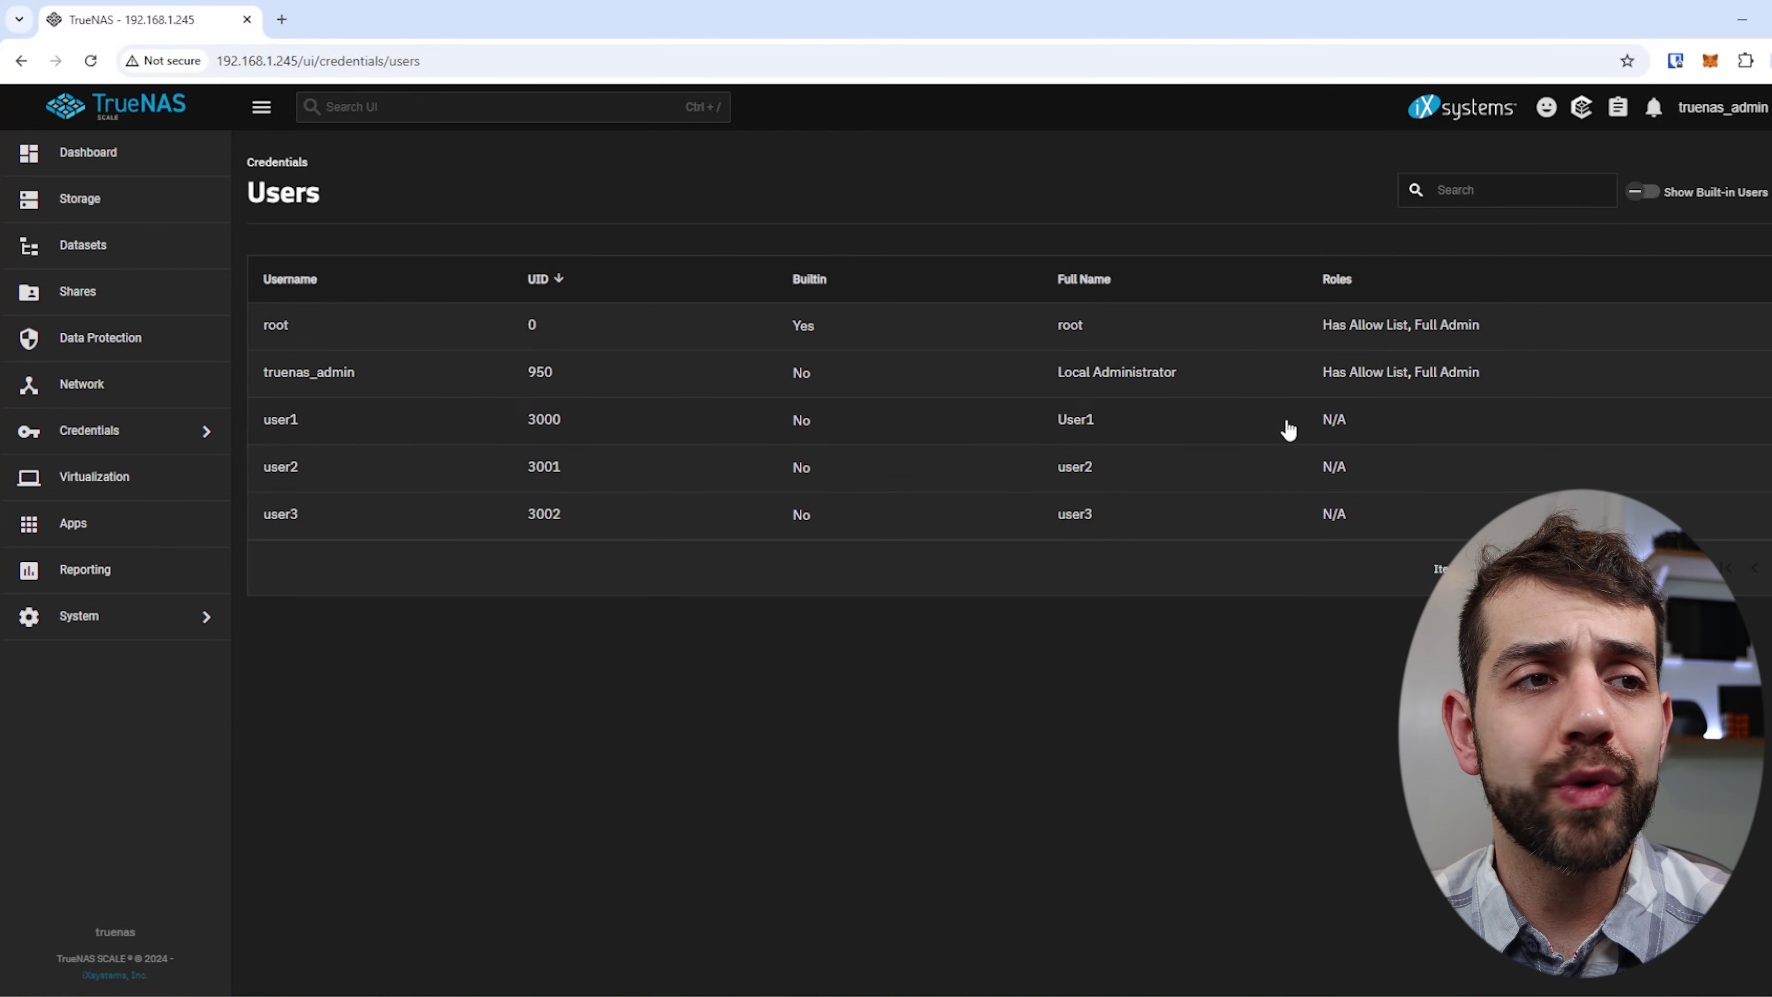
# Open membership management for the user1 group under Credentials > Groups.
pyautogui.click(134, 430)
pyautogui.click(321, 198)
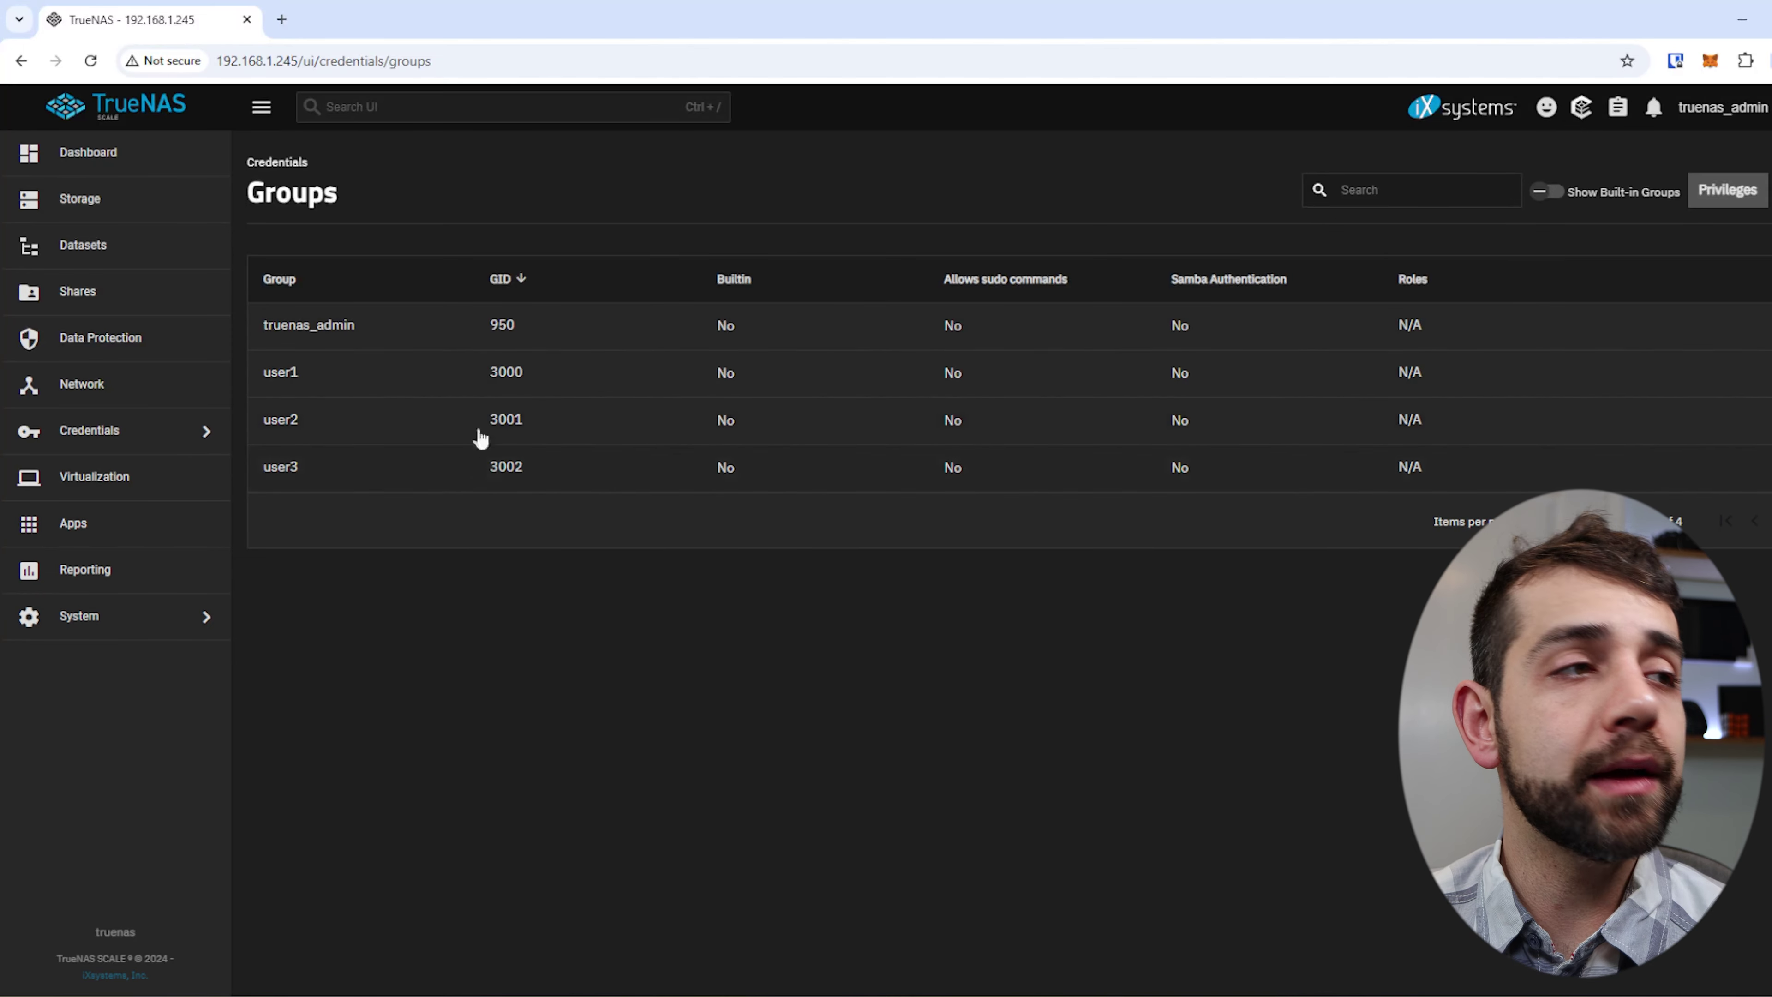
pyautogui.click(657, 377)
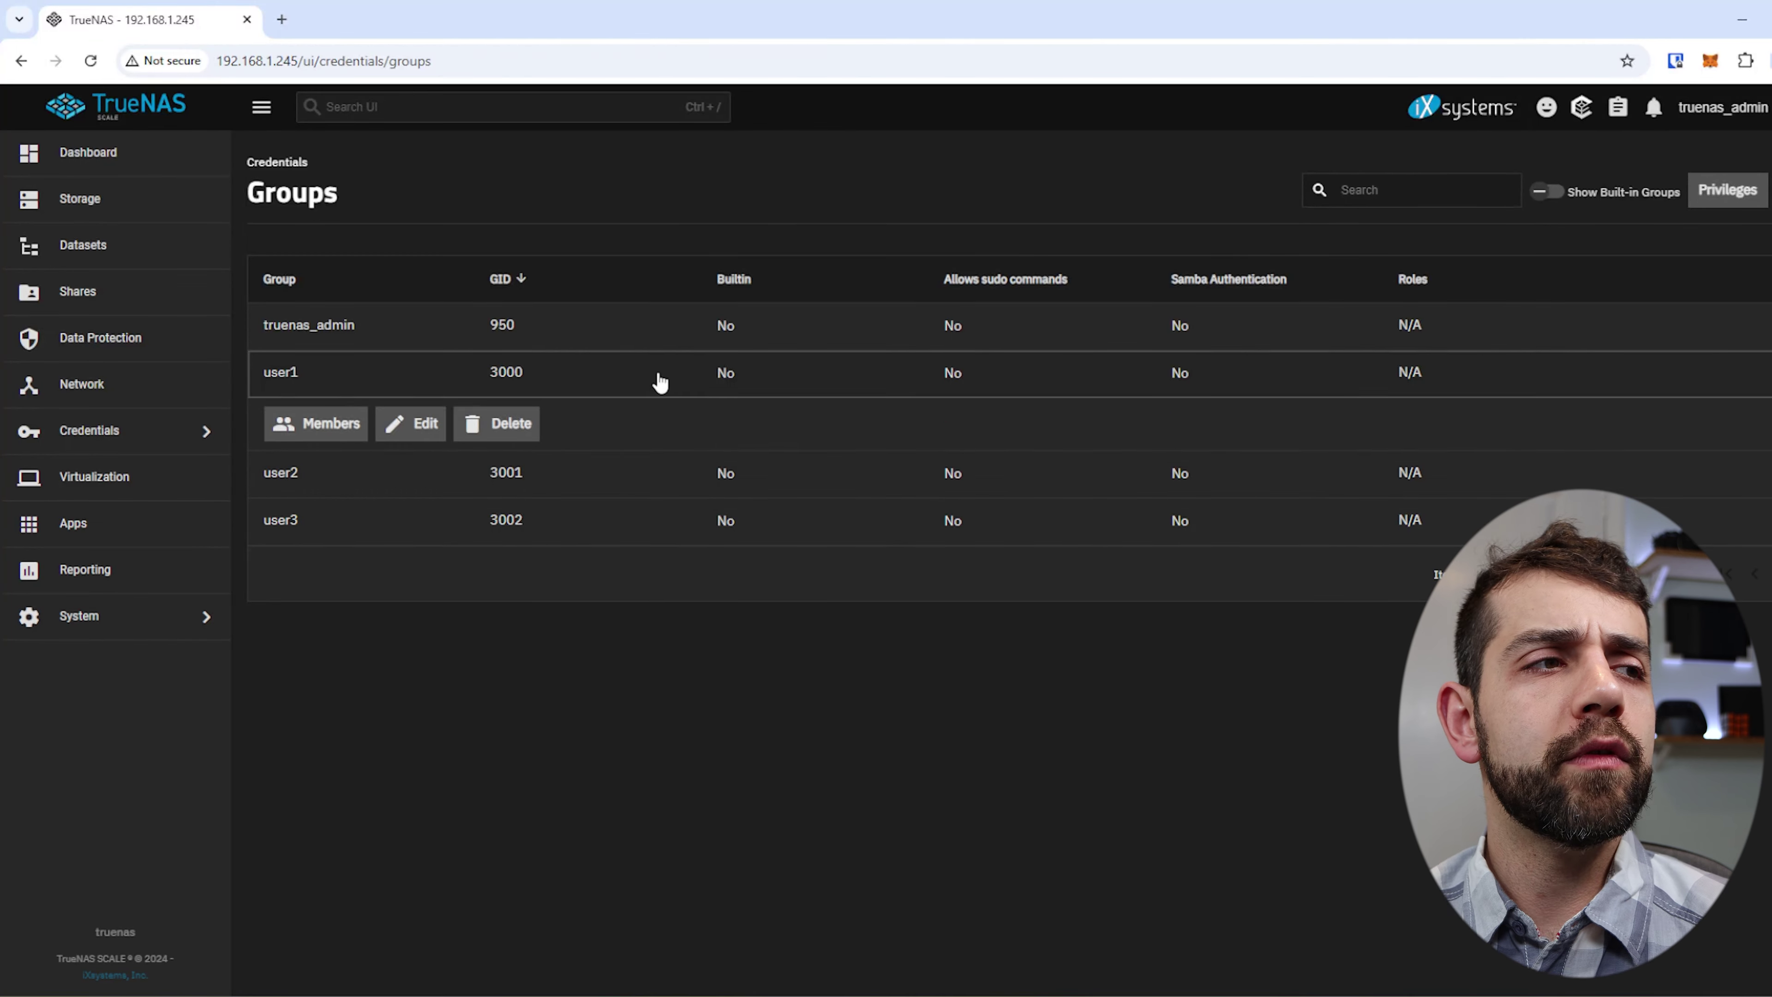
pyautogui.click(332, 427)
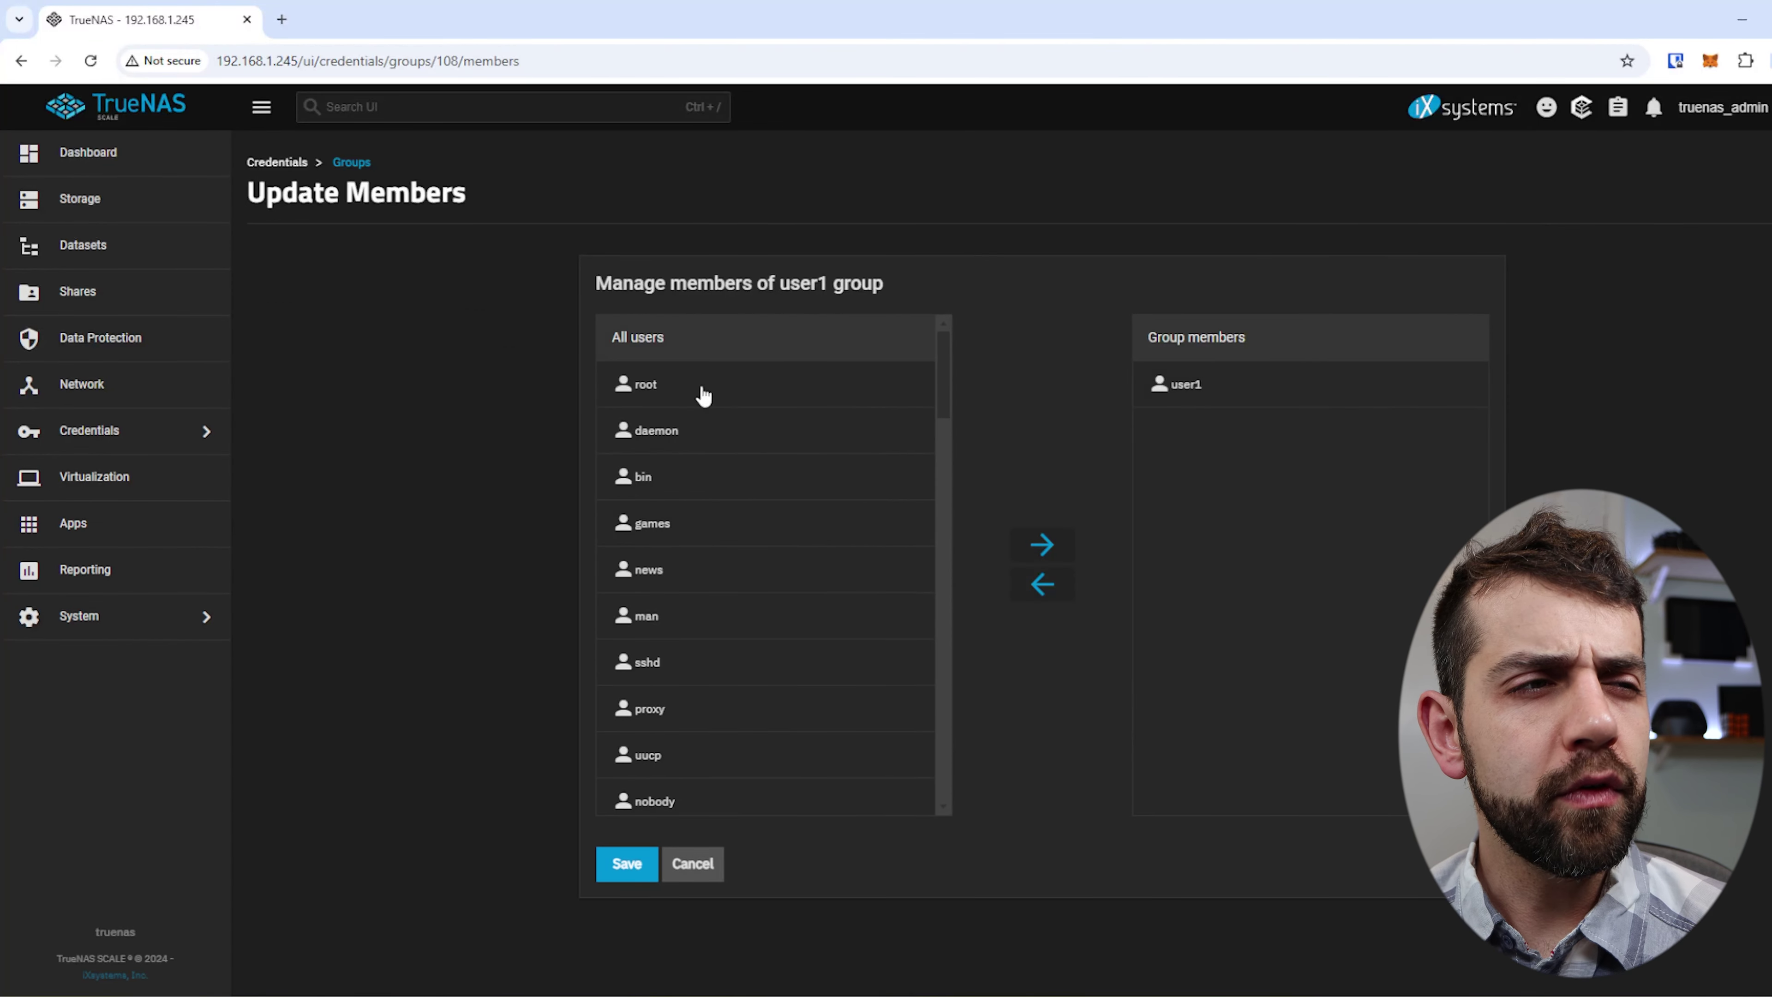
# Move user2 and user3 into the user1 group's members and save.
pyautogui.scroll(-10, 764, 720)
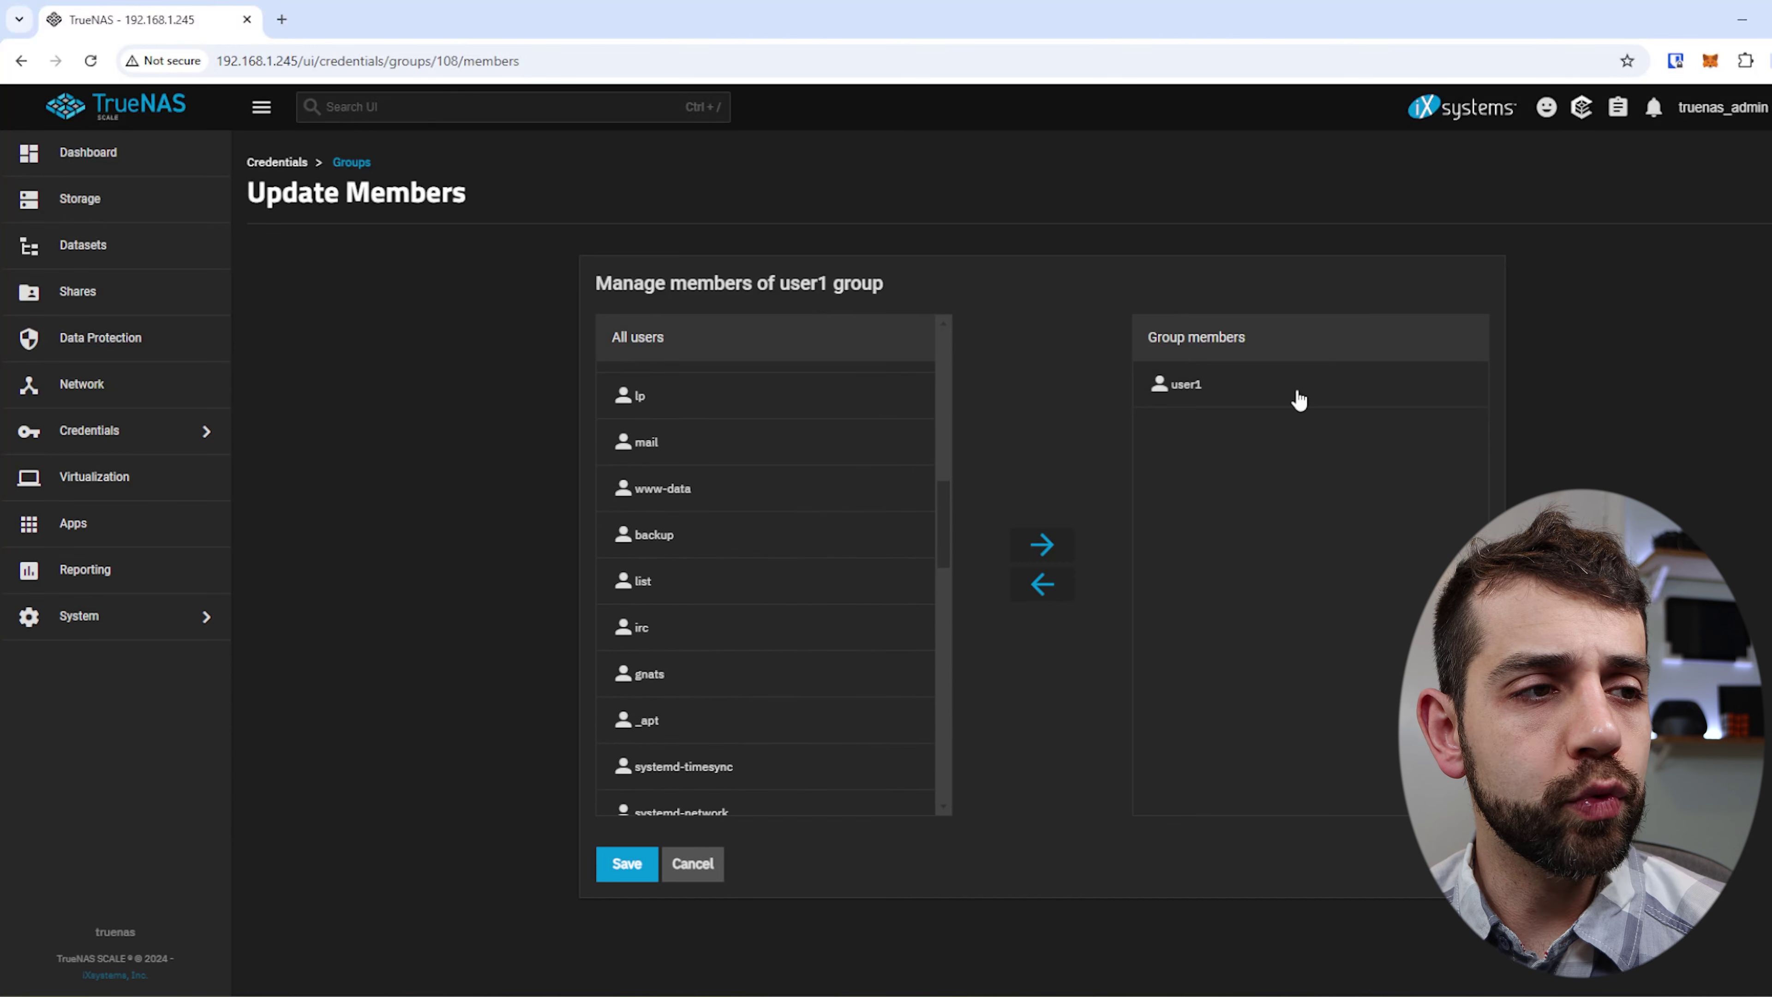
pyautogui.scroll(-10, 604, 499)
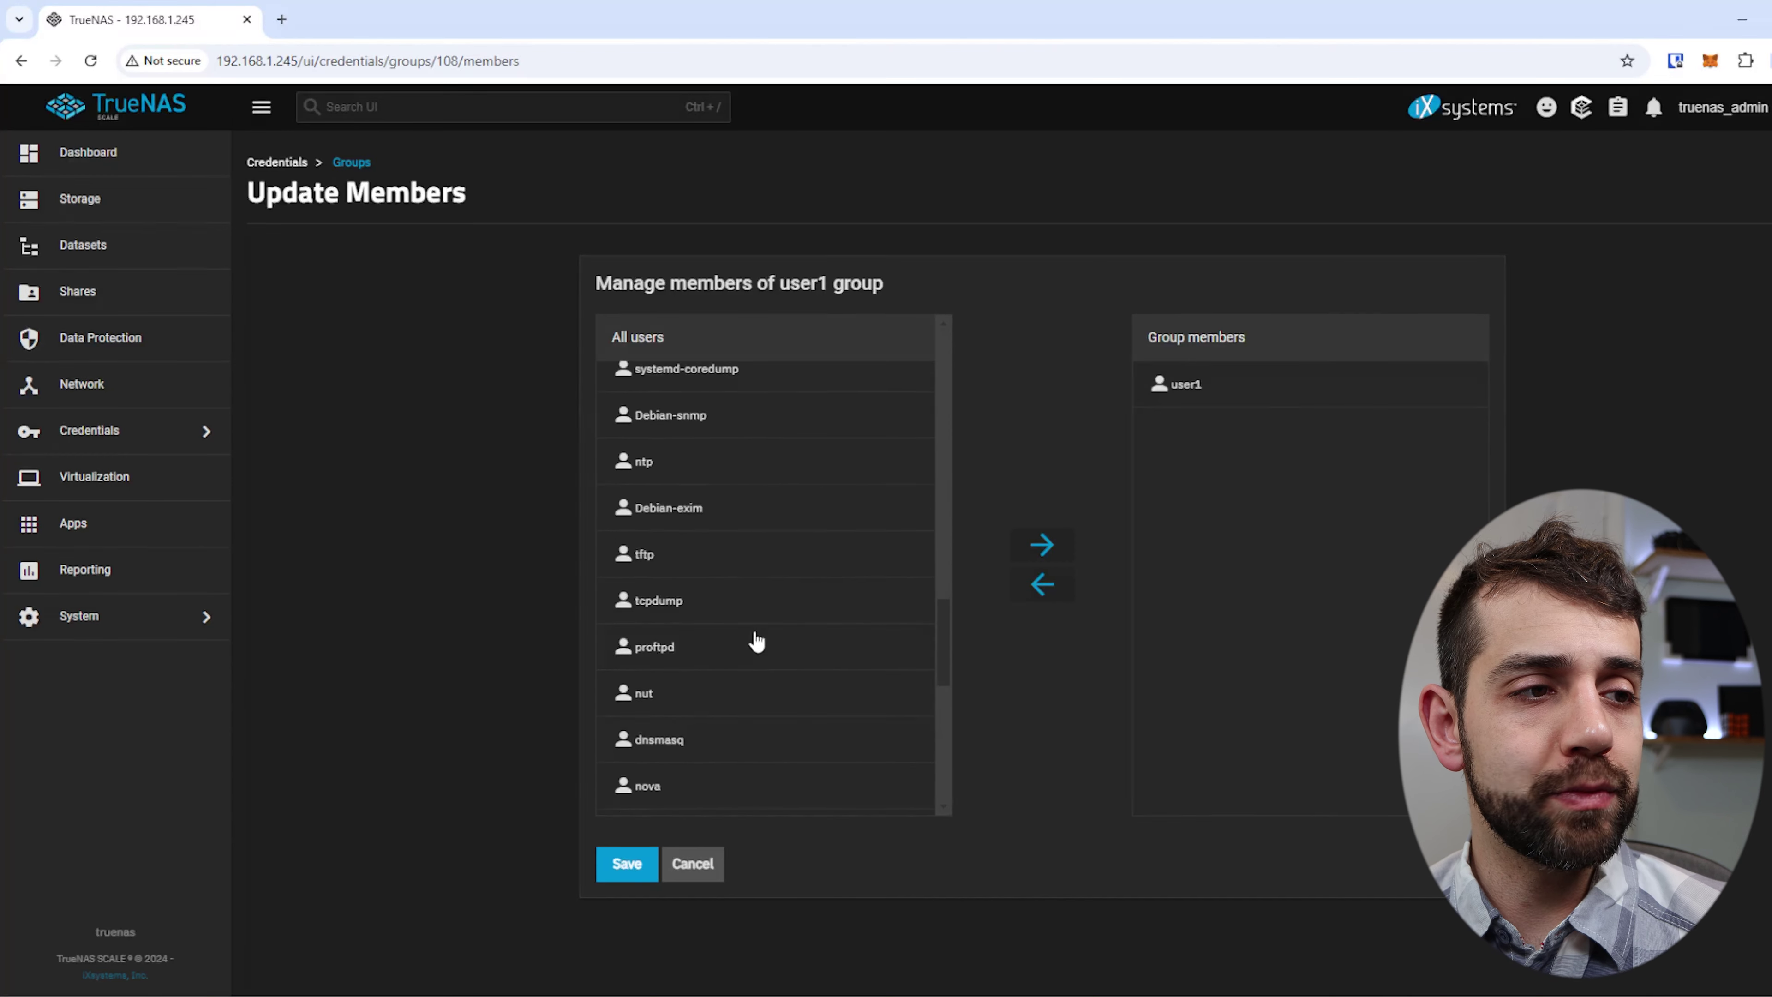
pyautogui.scroll(-10, 757, 641)
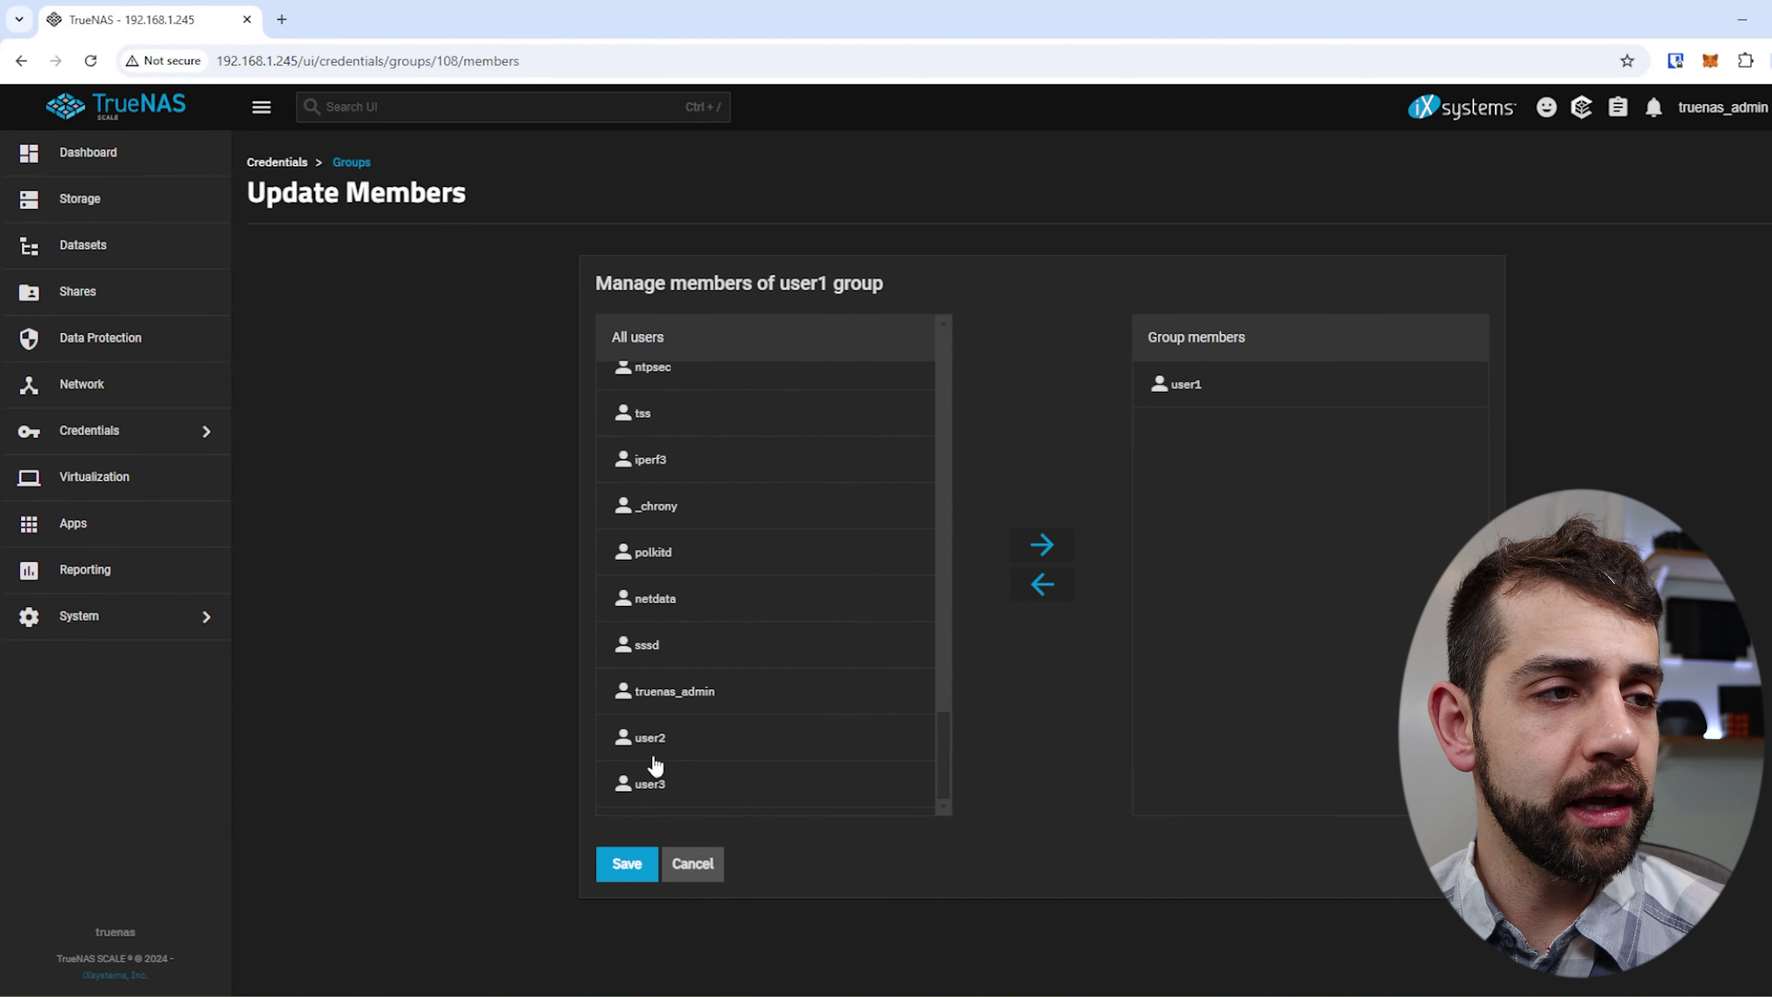
pyautogui.click(644, 740)
pyautogui.click(1044, 546)
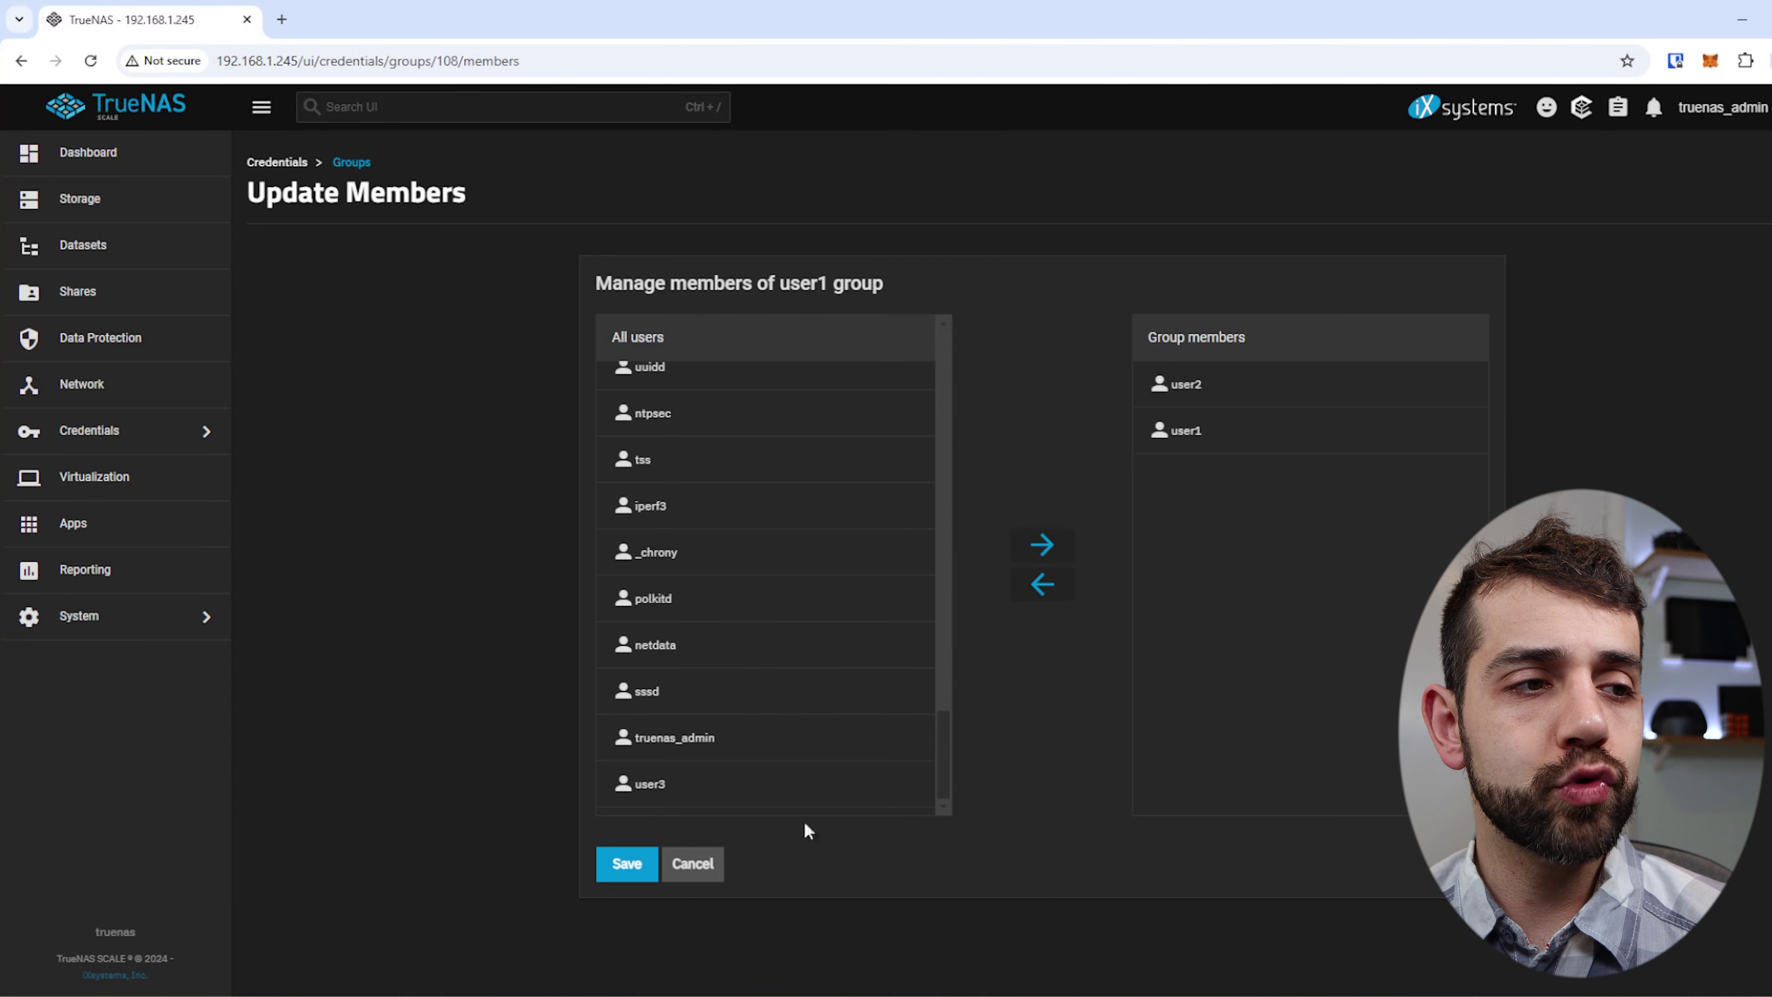
pyautogui.click(753, 782)
pyautogui.click(1031, 539)
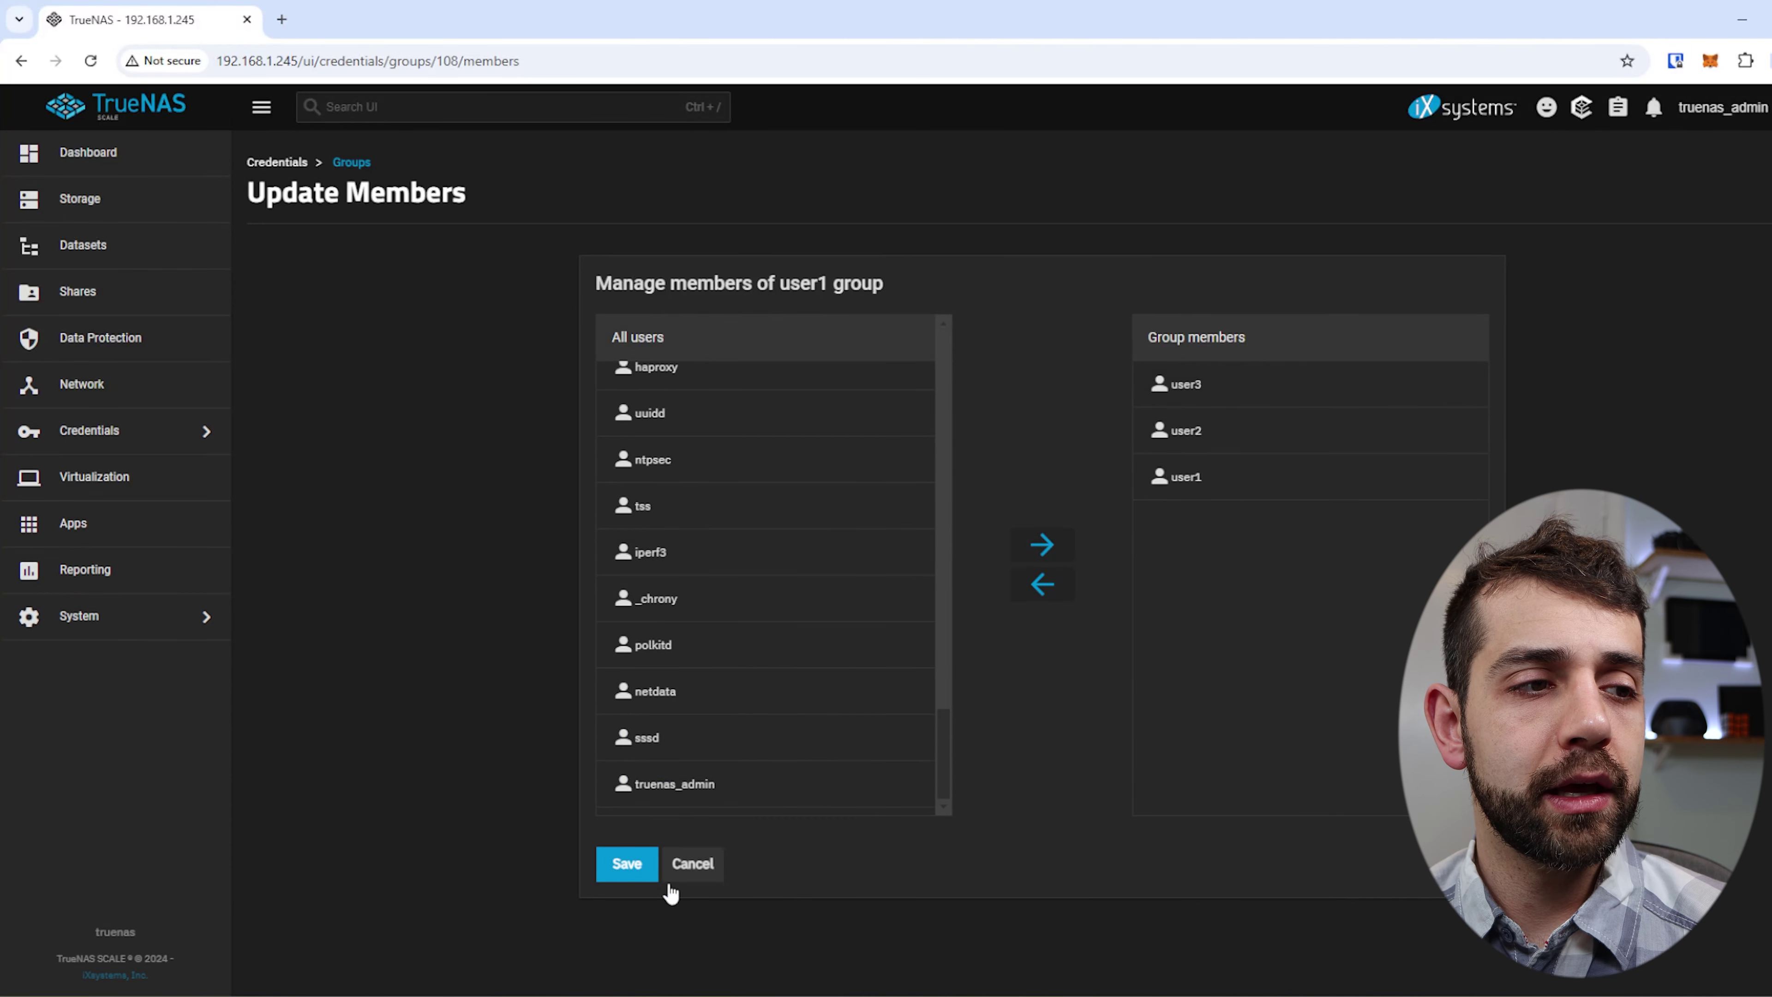
pyautogui.click(631, 869)
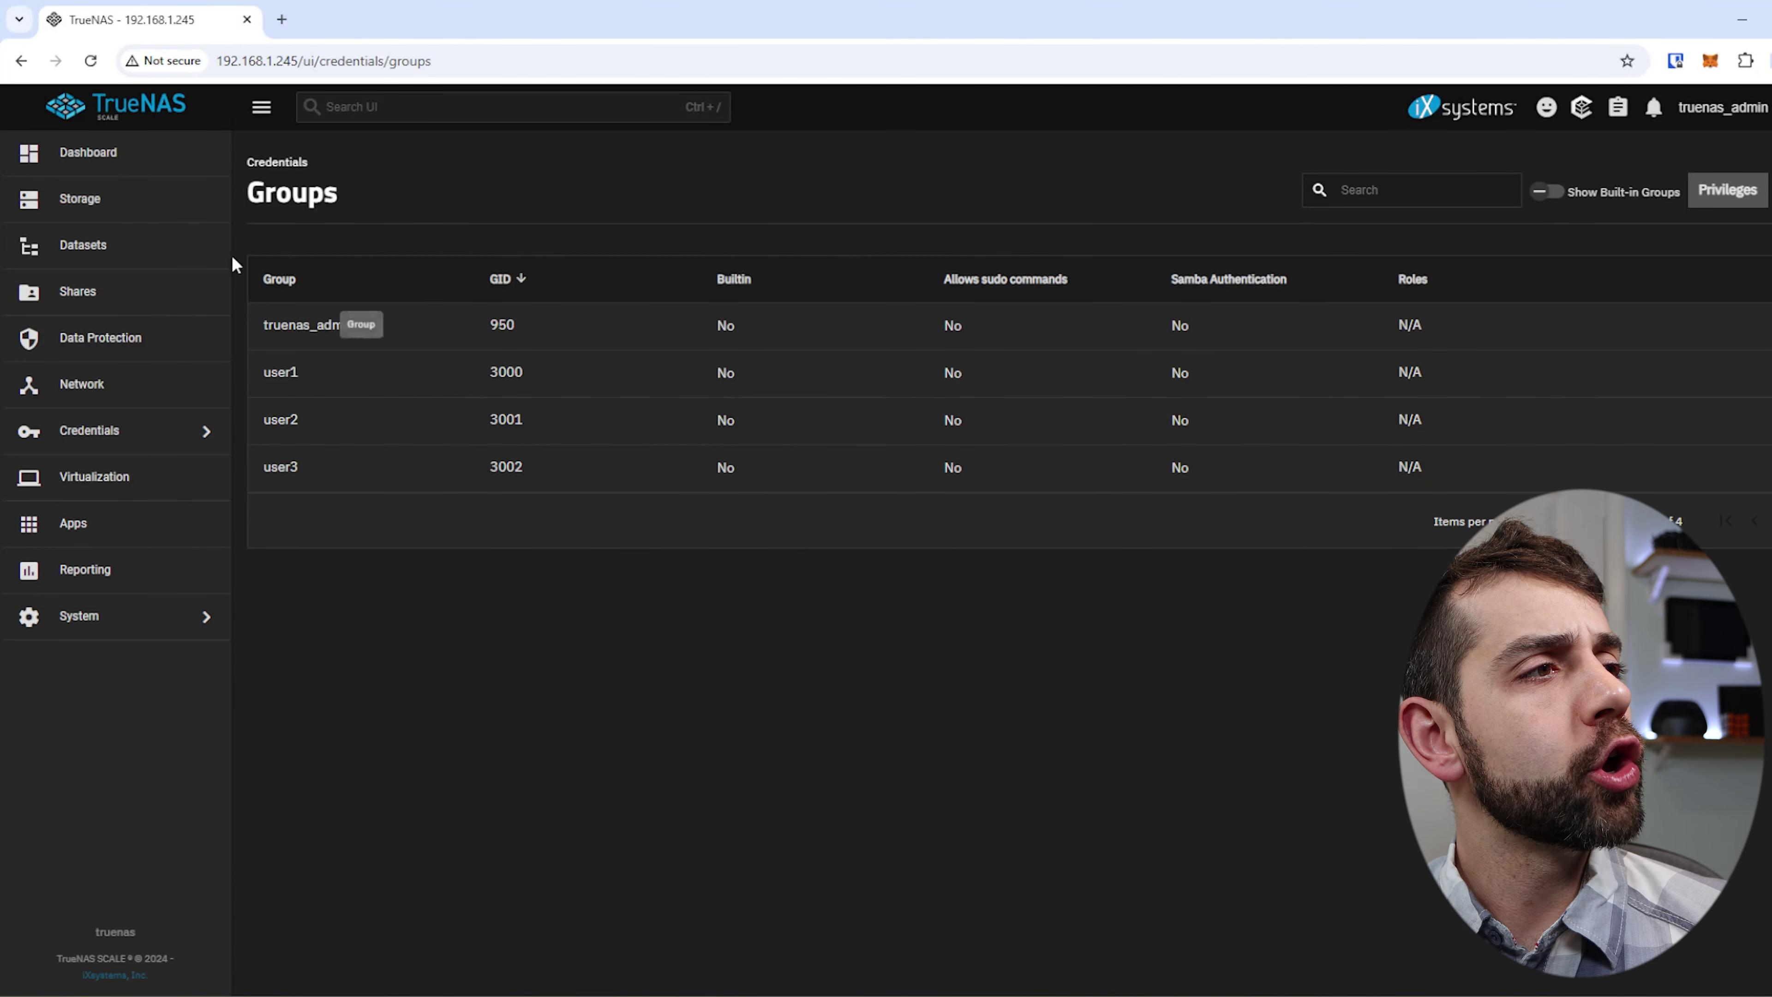
# Create a child dataset named user1 under home/data.
pyautogui.click(173, 247)
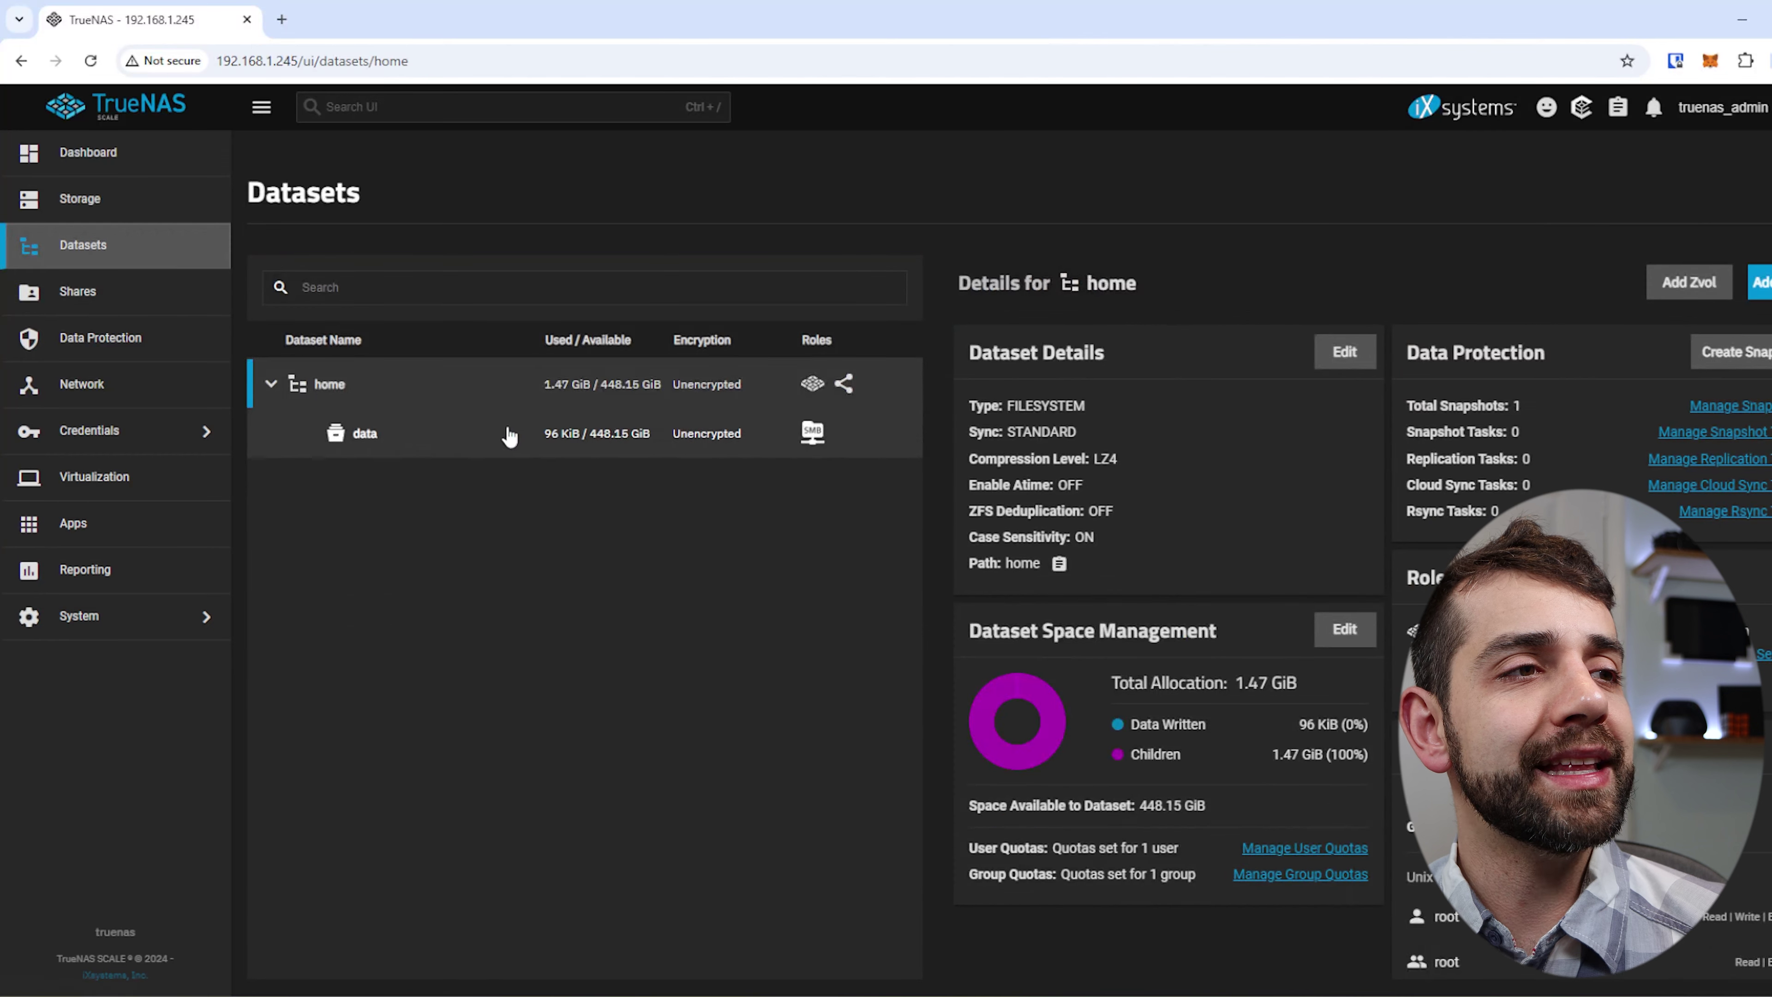
pyautogui.click(510, 436)
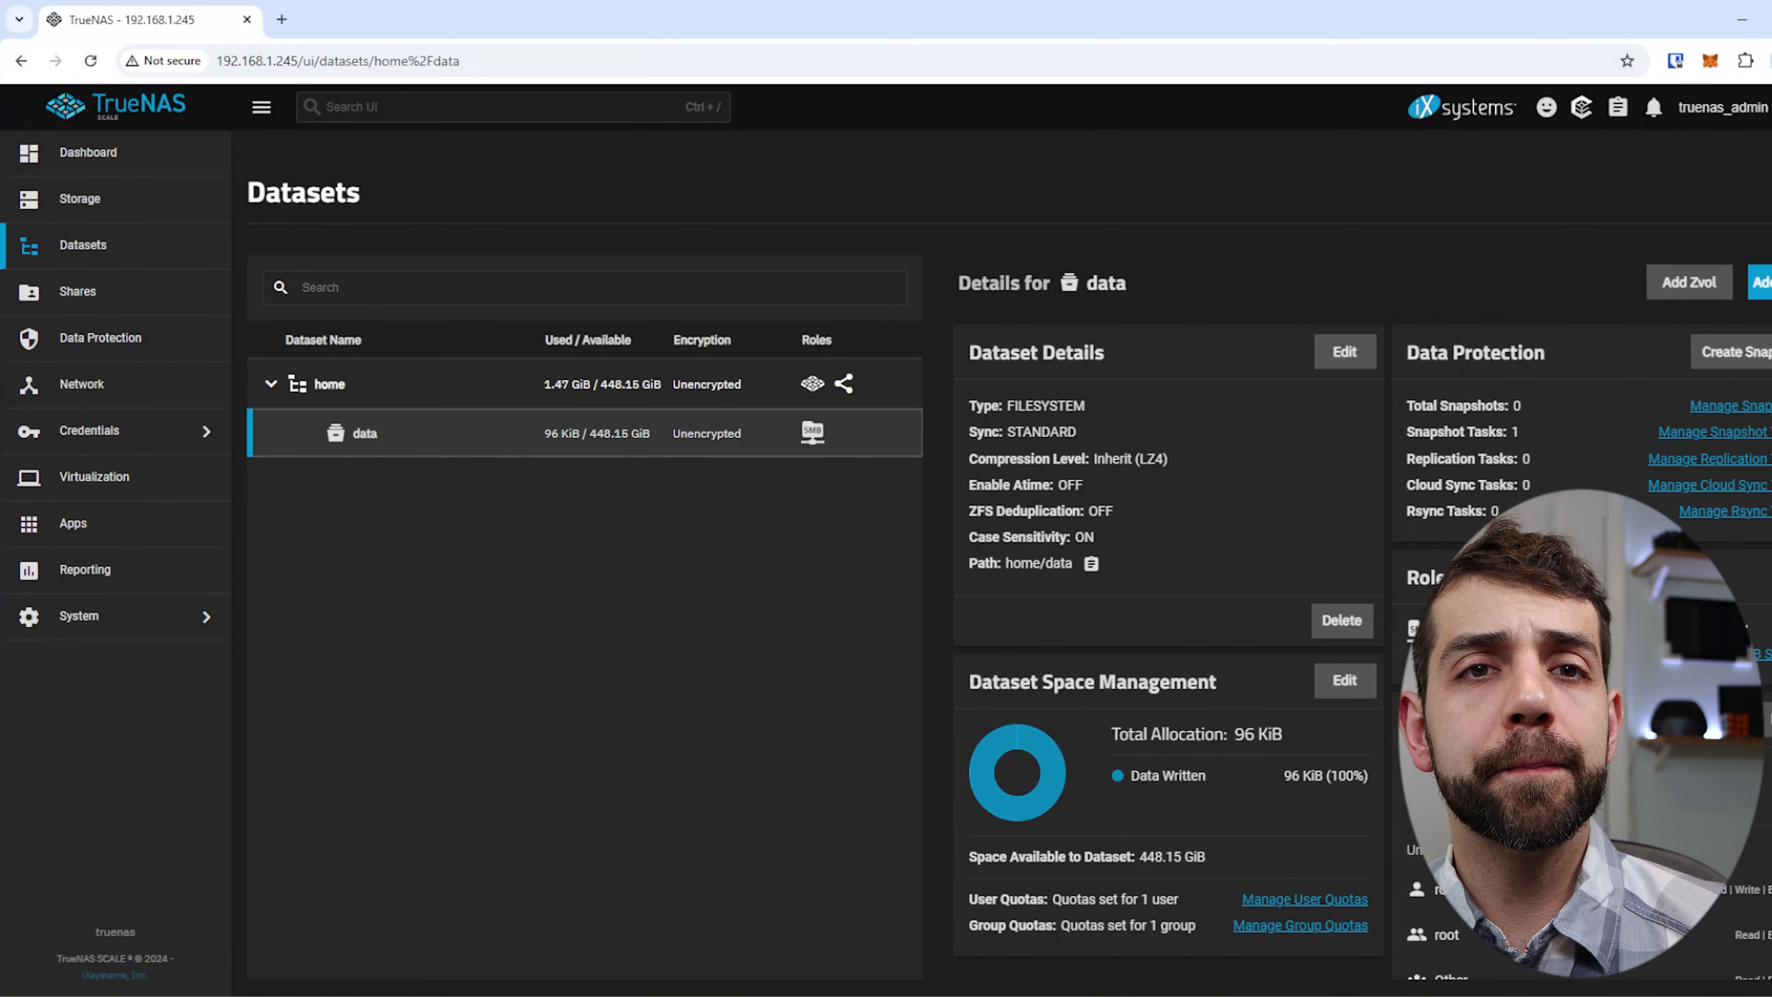
pyautogui.click(1759, 282)
pyautogui.click(1255, 419)
pyautogui.write('user1')
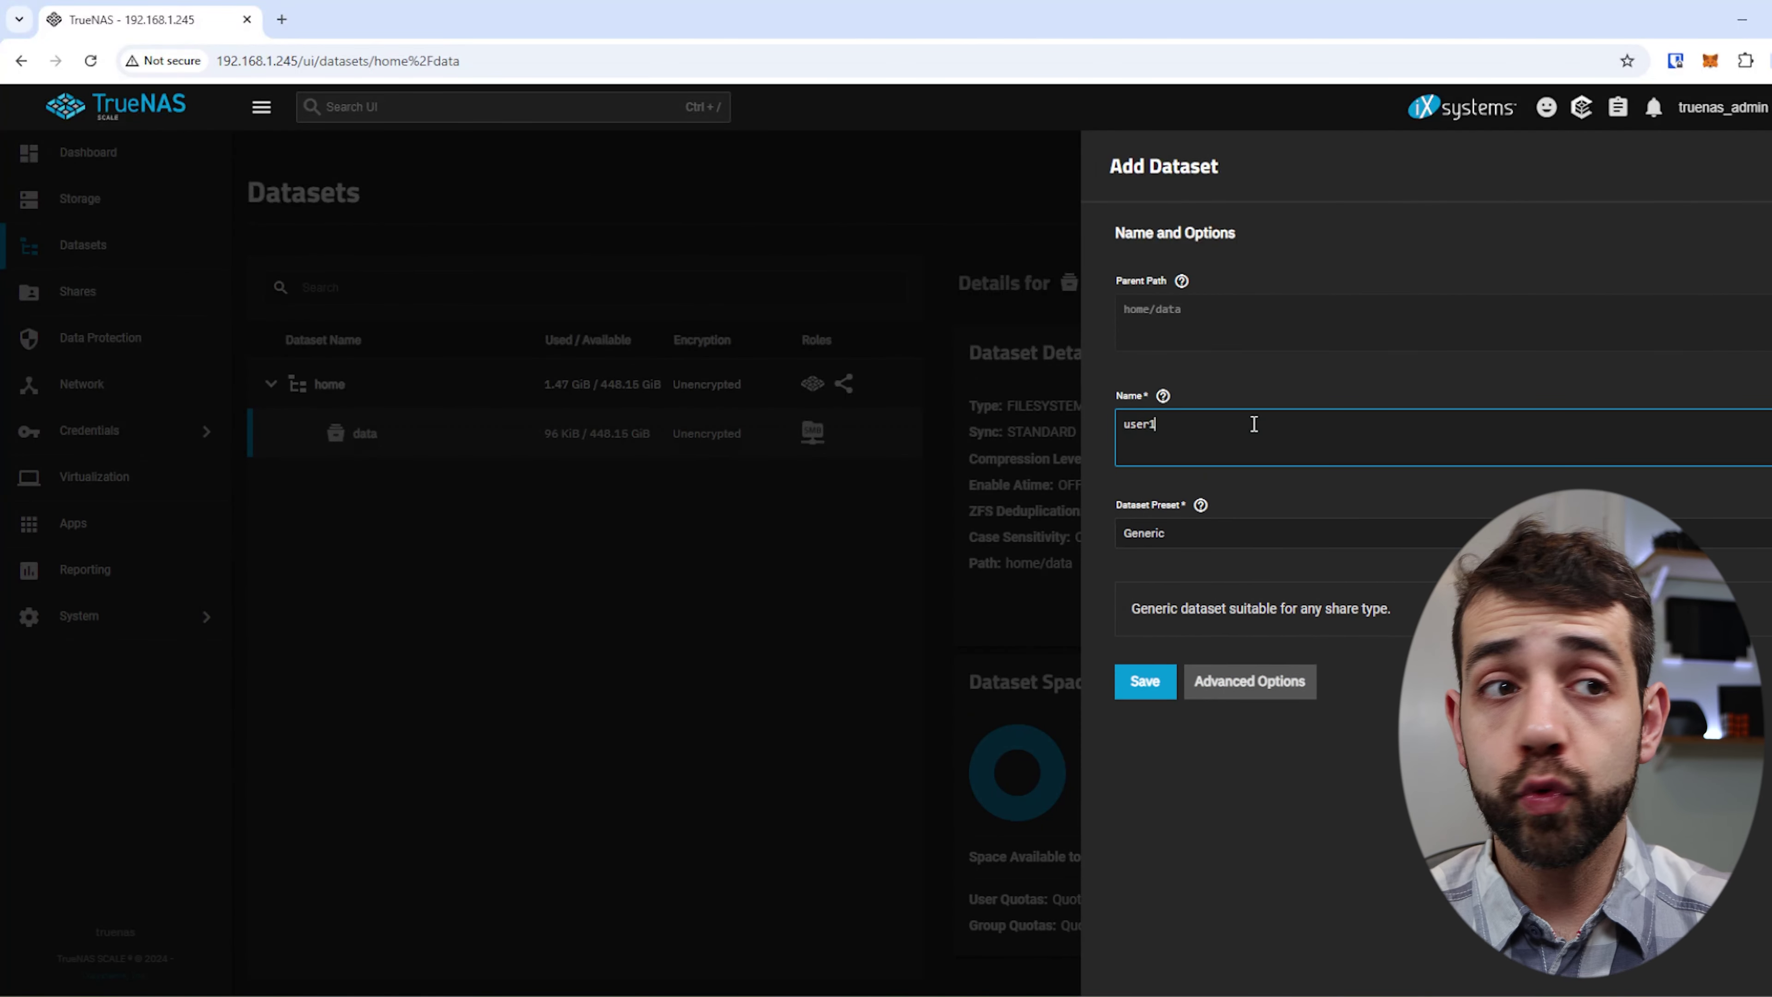
pyautogui.click(1145, 681)
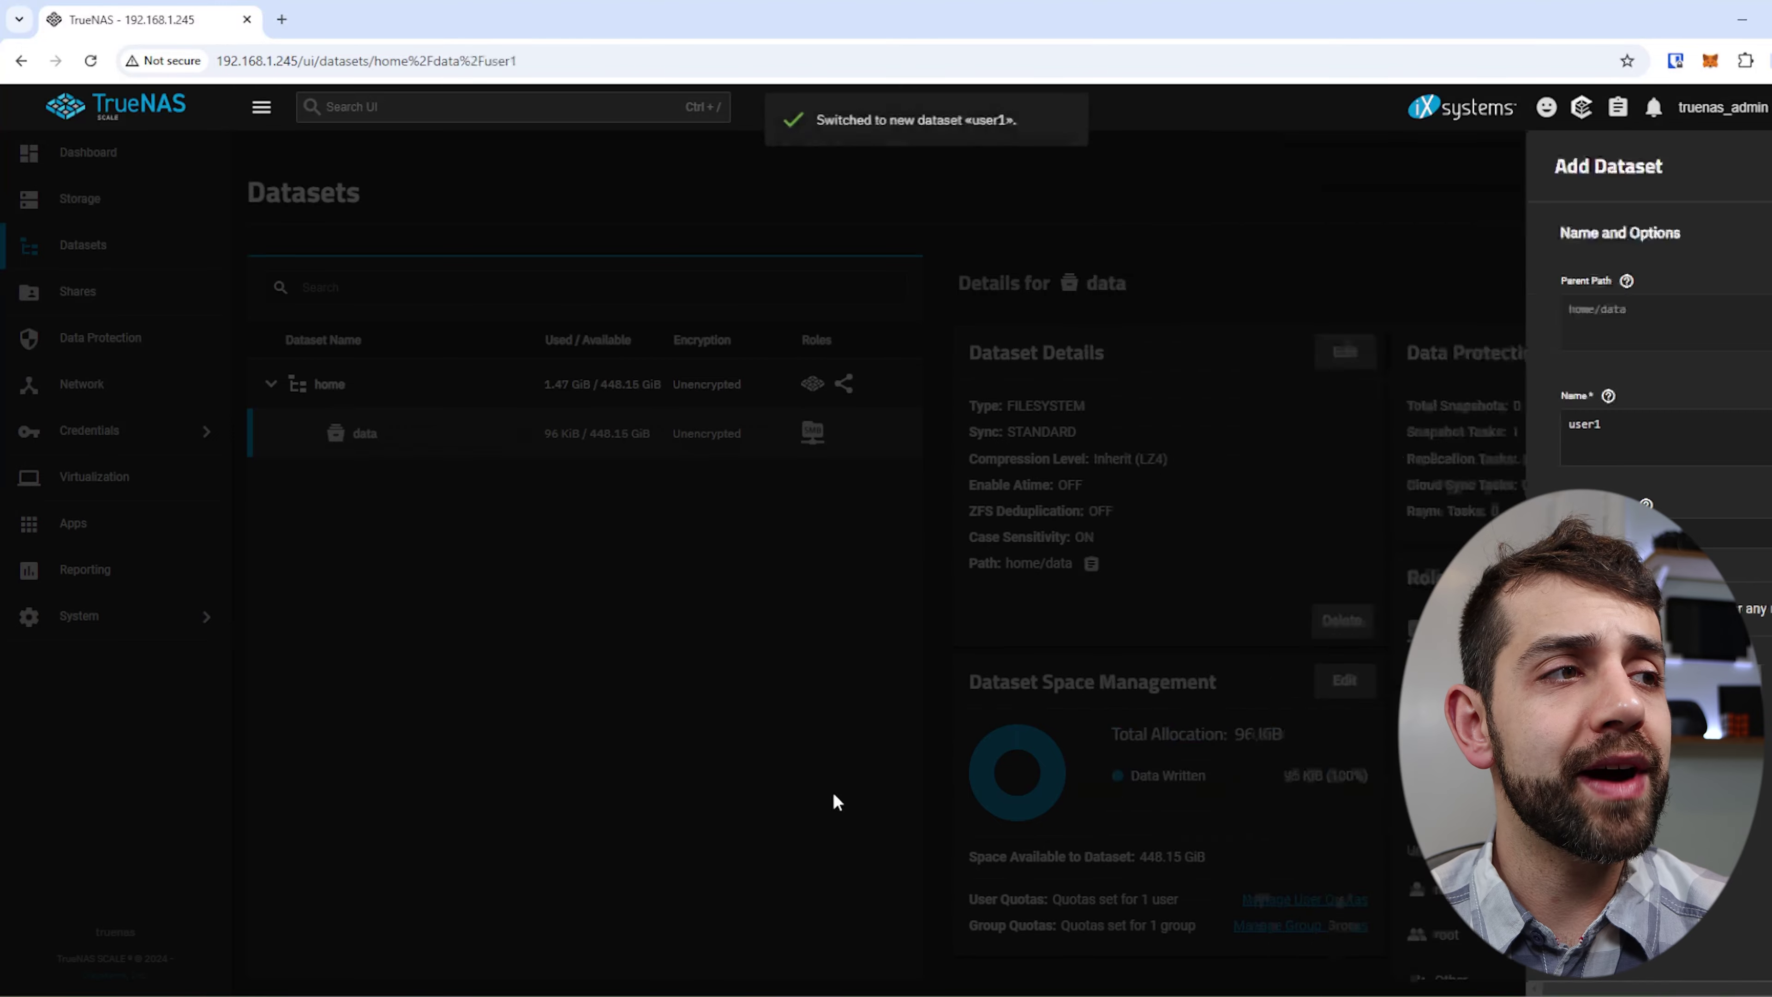
# Check the new user1 dataset's details, then add child dataset user2 under data.
pyautogui.click(444, 427)
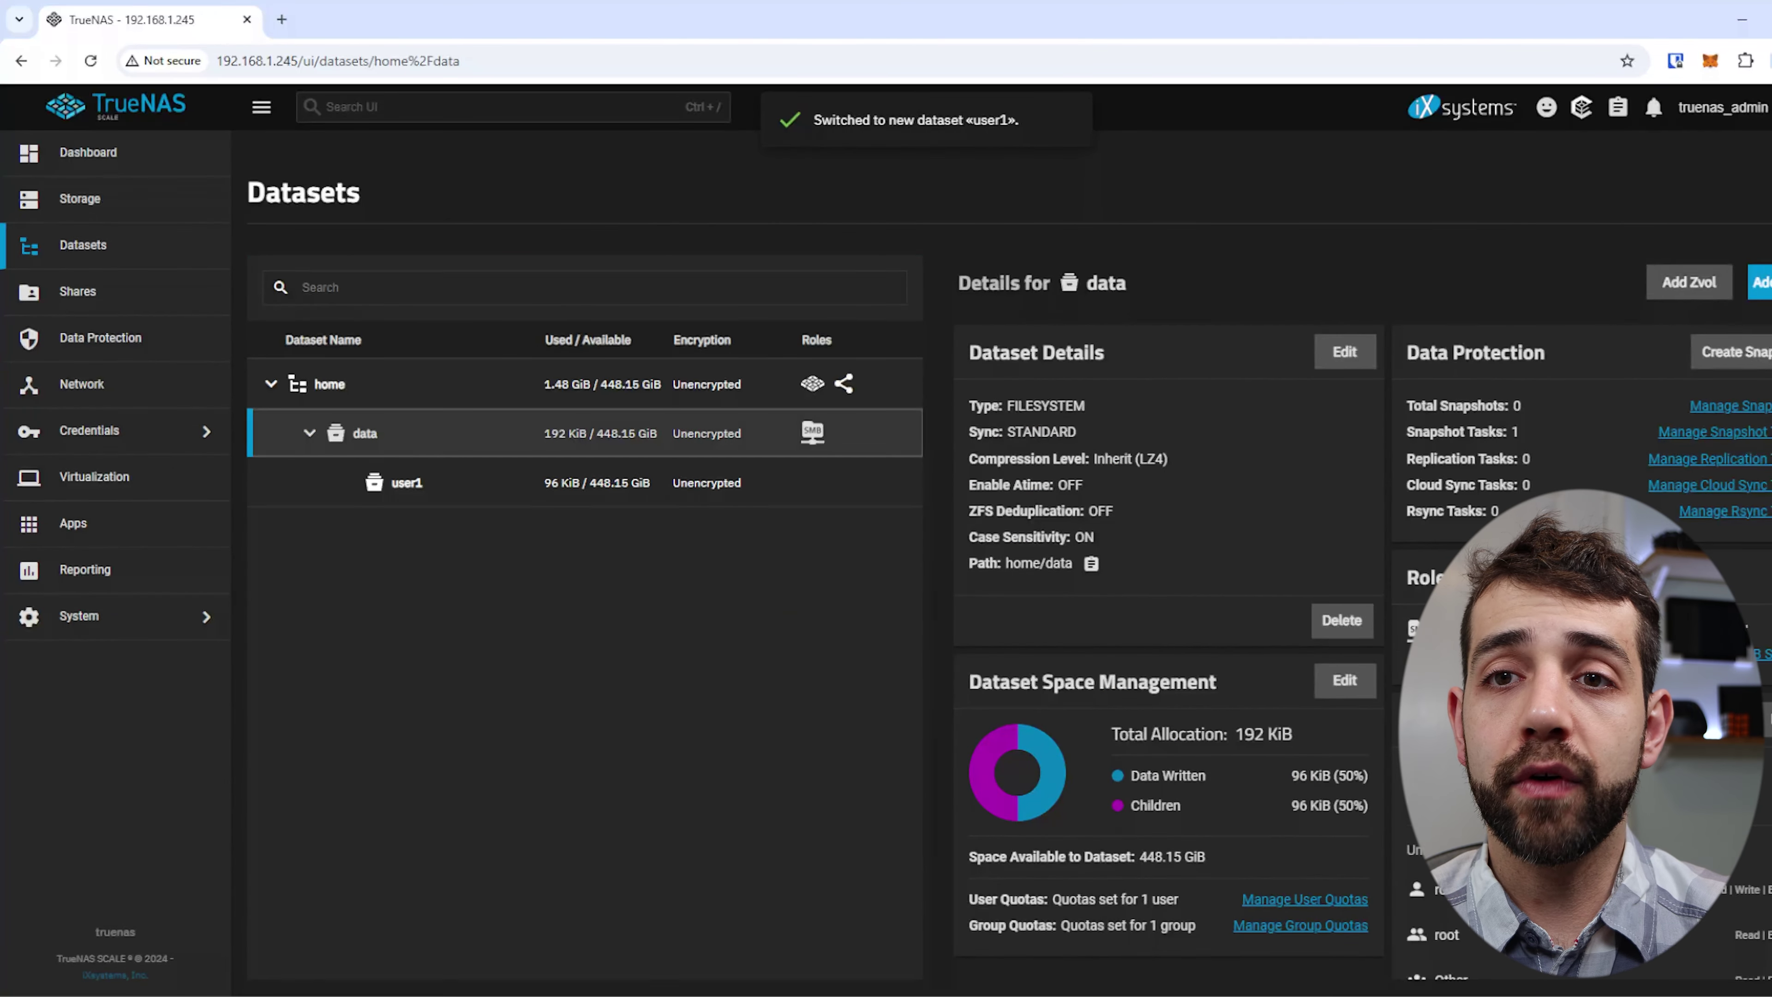
pyautogui.click(432, 497)
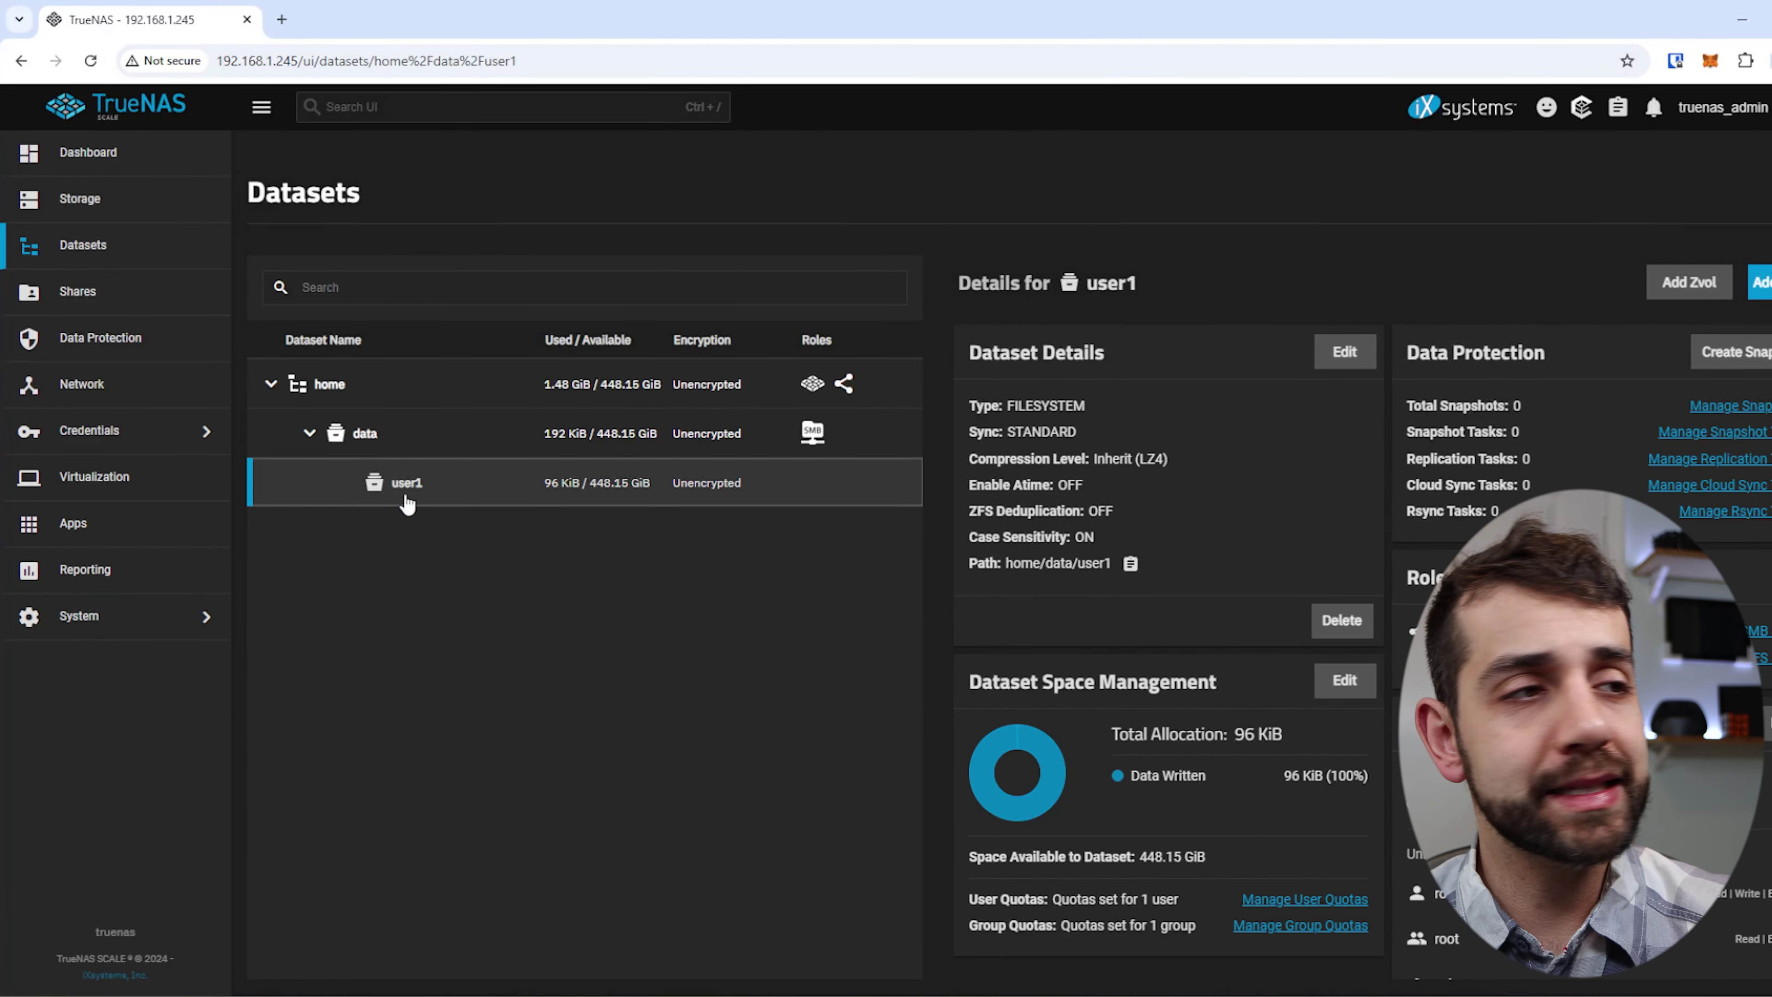
pyautogui.click(367, 434)
pyautogui.click(1761, 282)
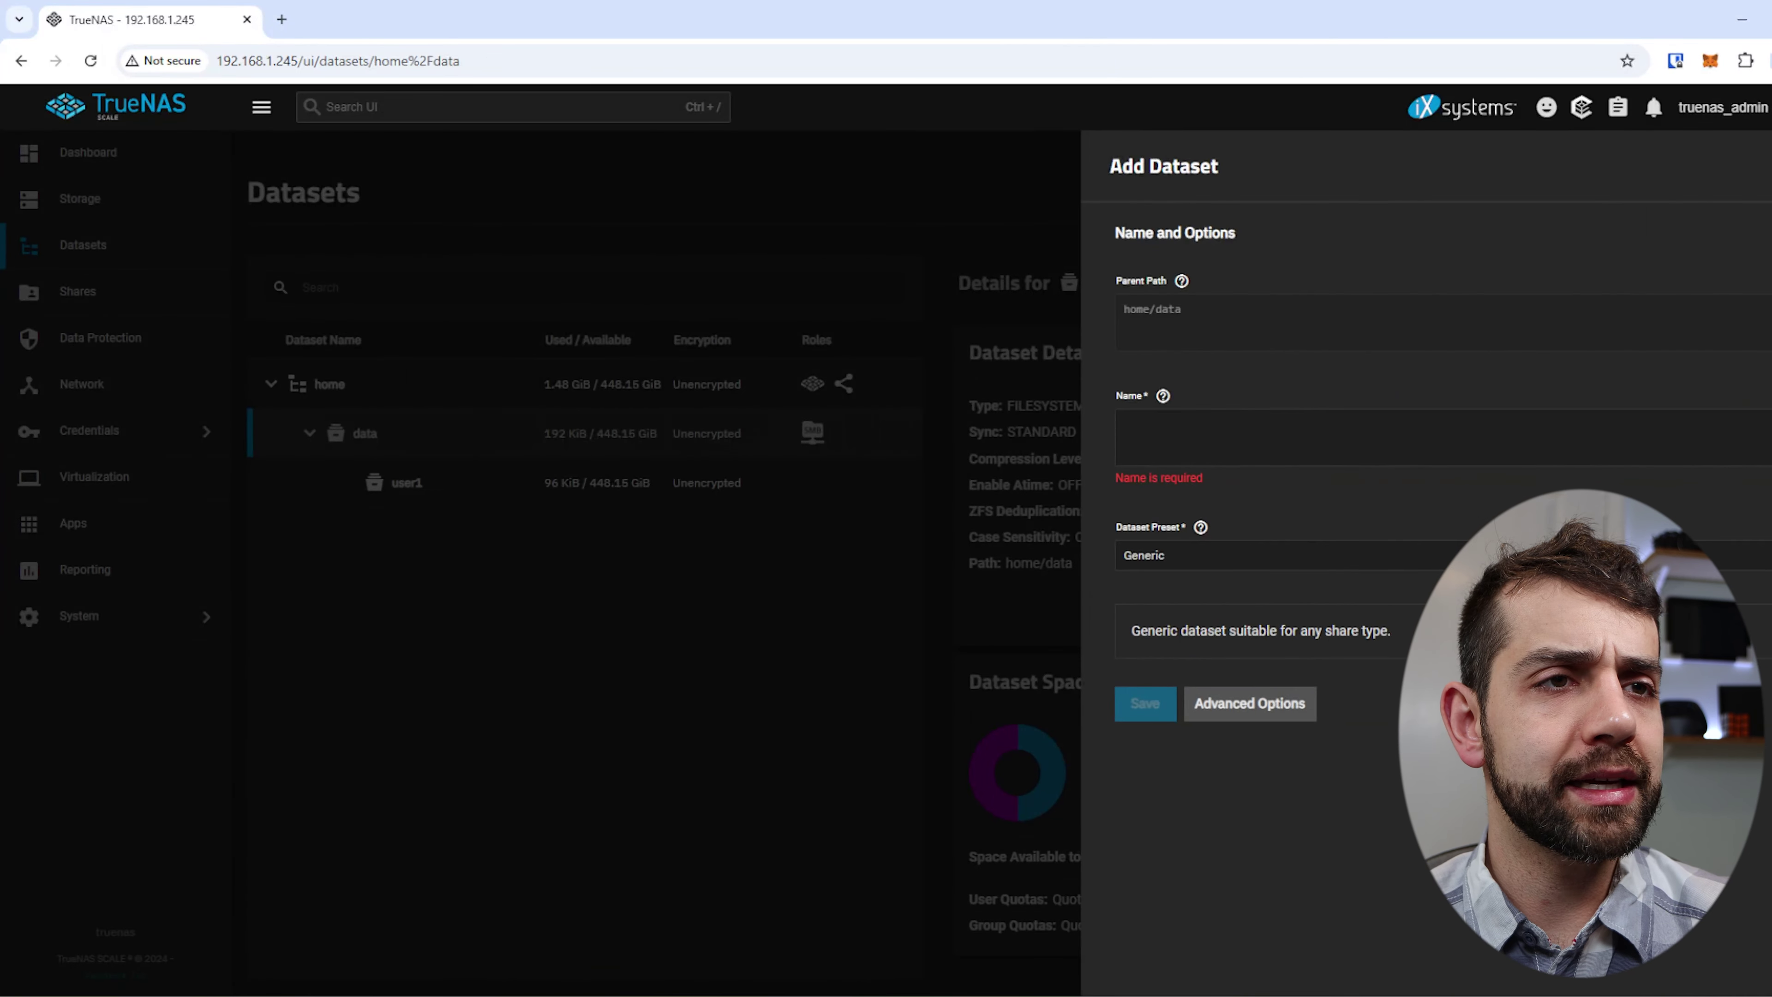
pyautogui.click(1228, 443)
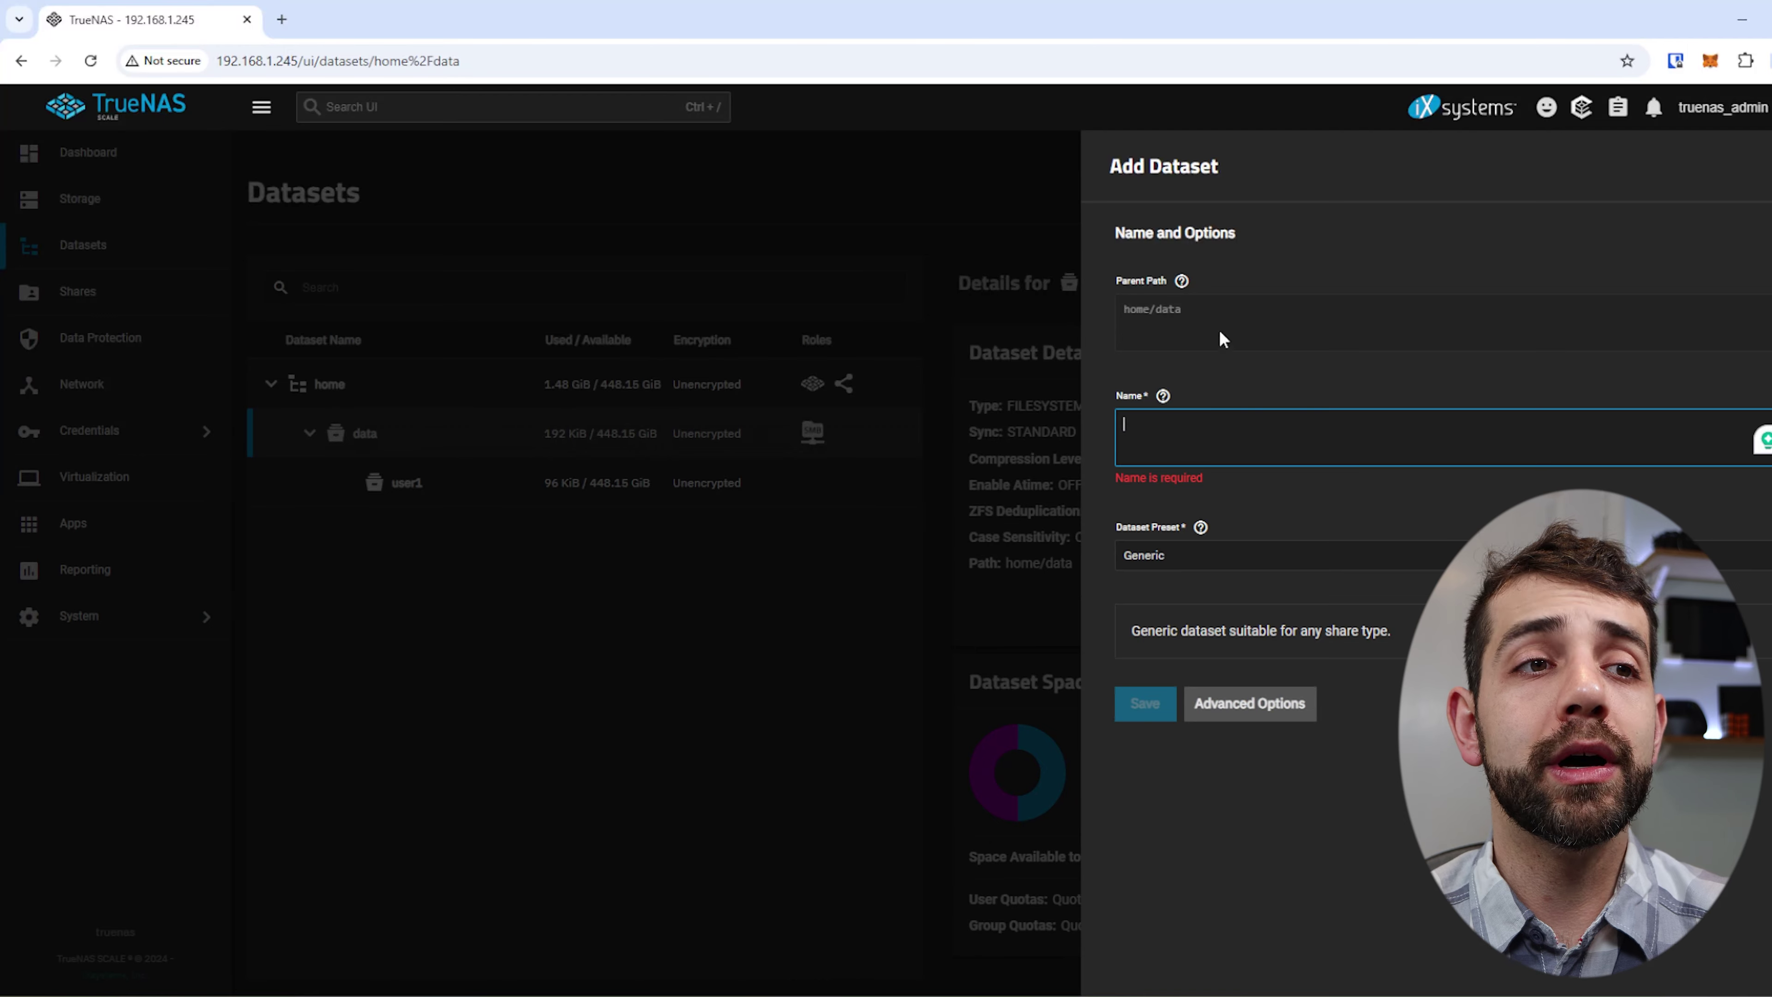
pyautogui.write('user2')
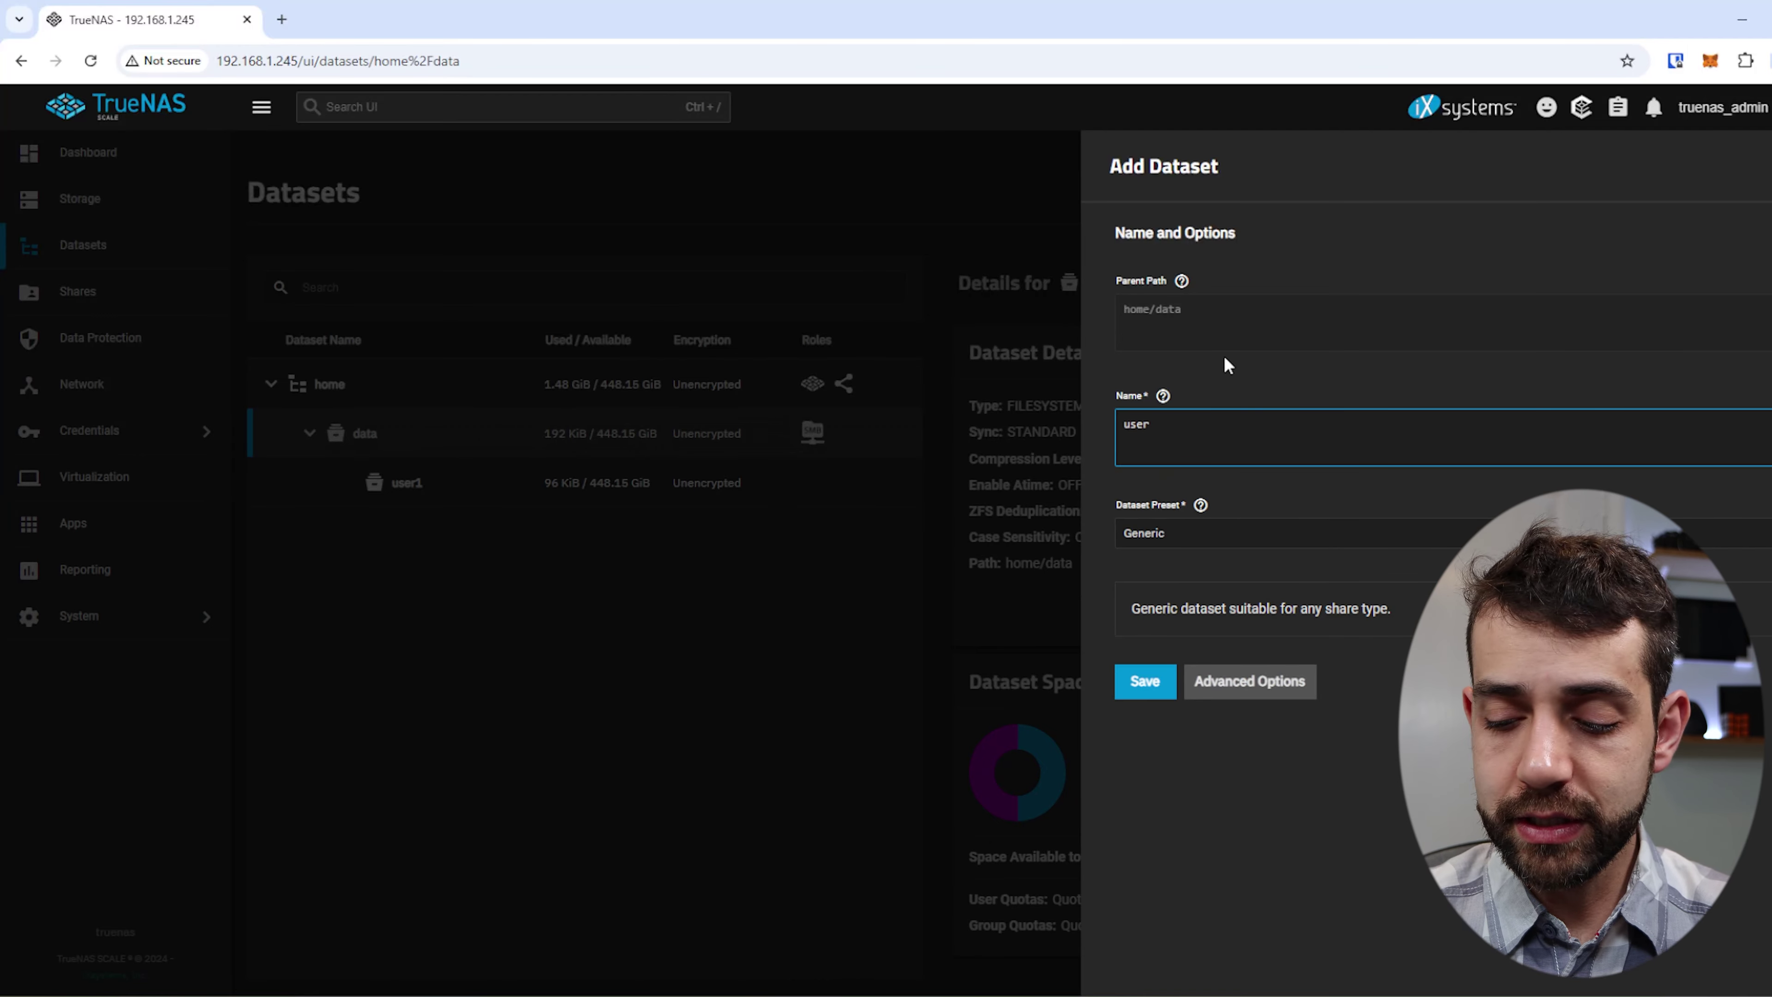
pyautogui.click(1156, 688)
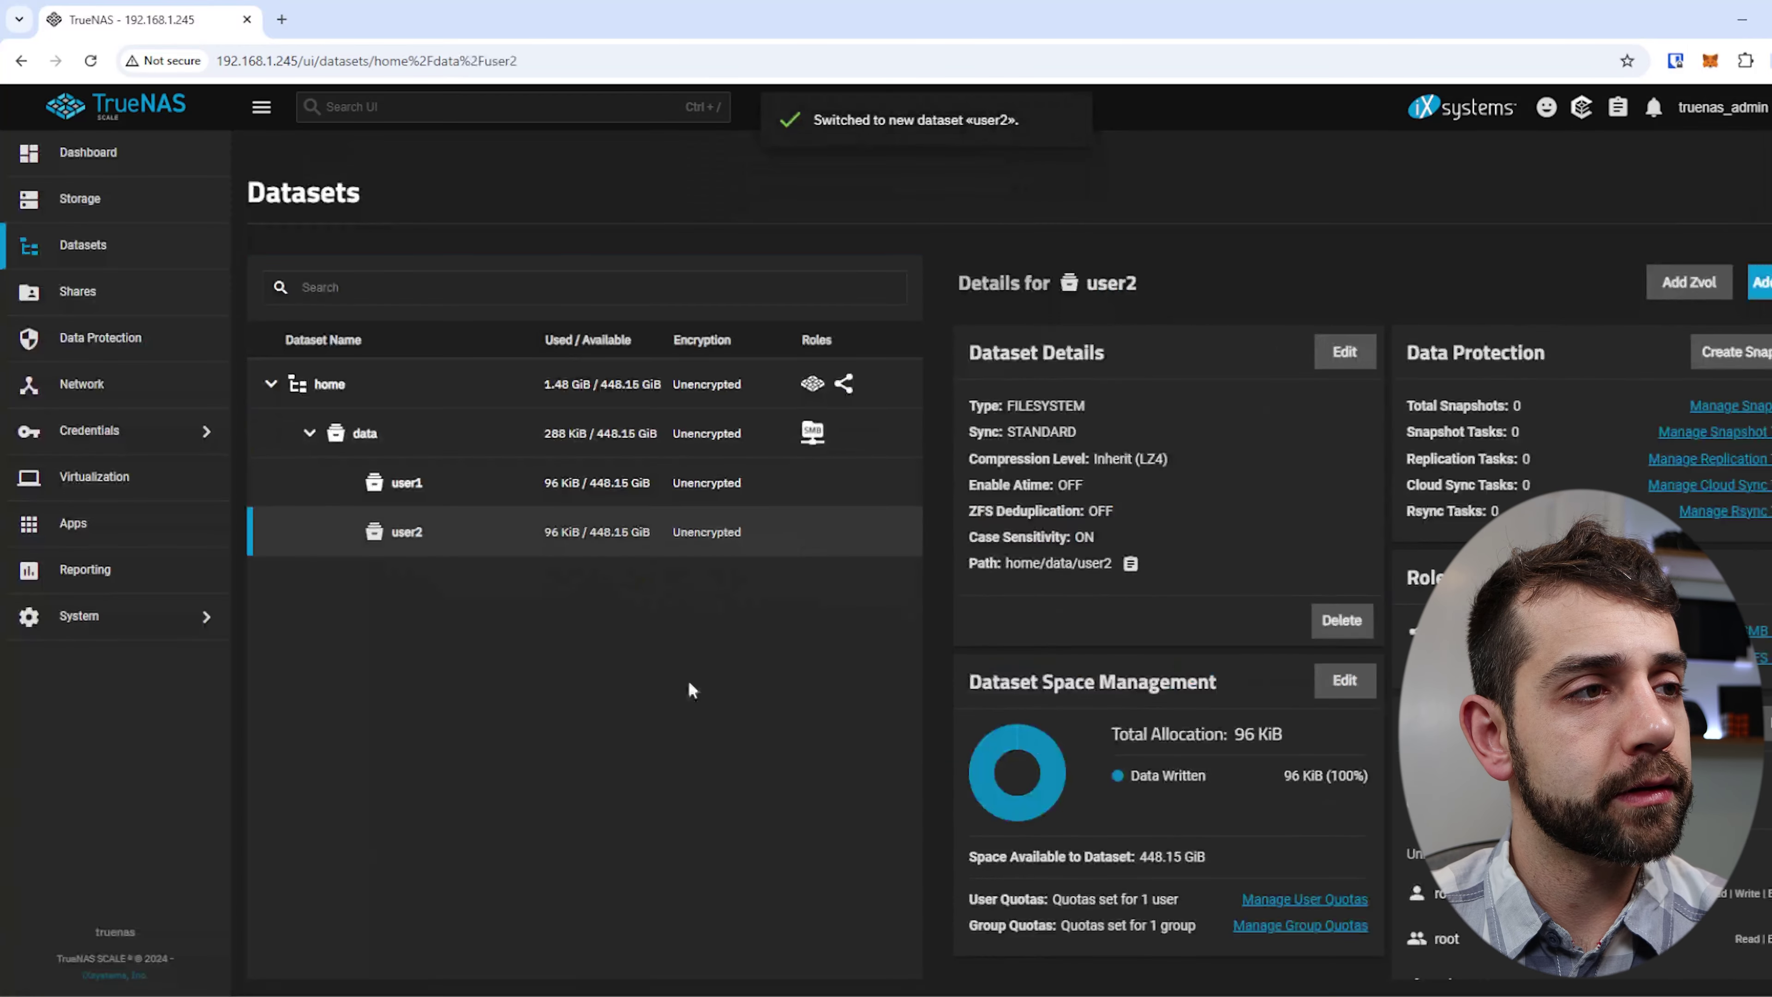
# Add the third child dataset, user3, under home/data.
pyautogui.click(662, 427)
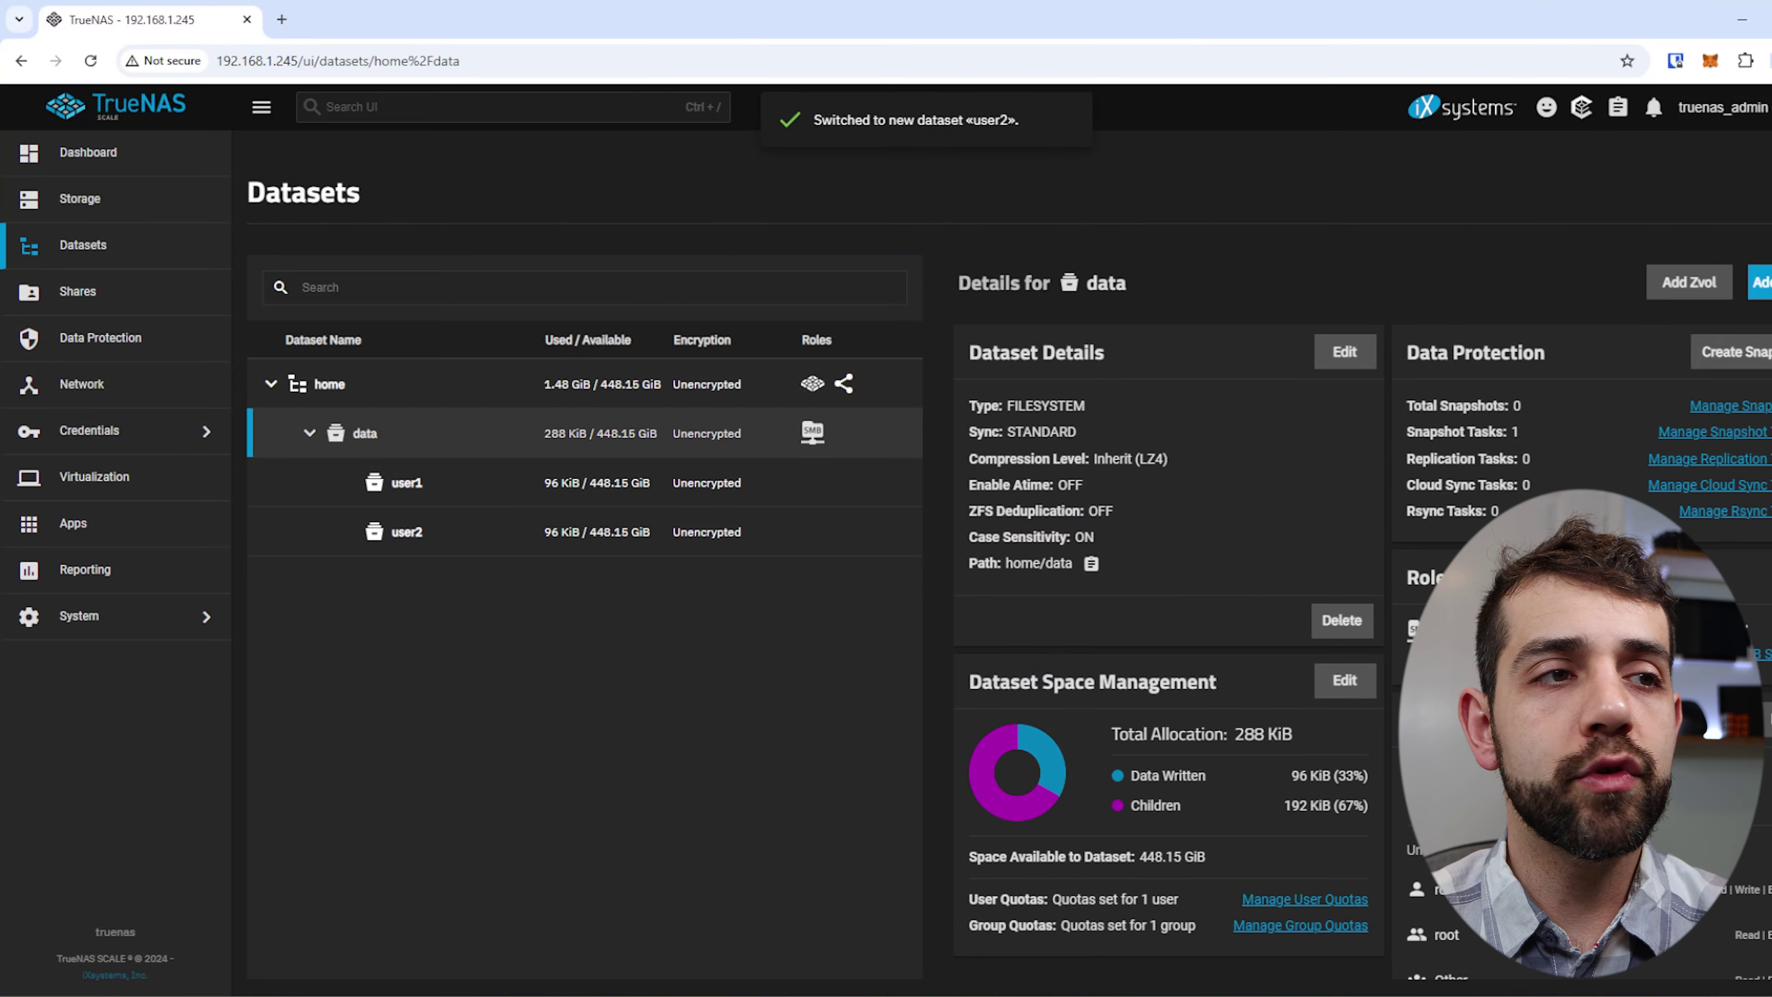
pyautogui.click(1758, 282)
pyautogui.click(1231, 419)
pyautogui.write('user3')
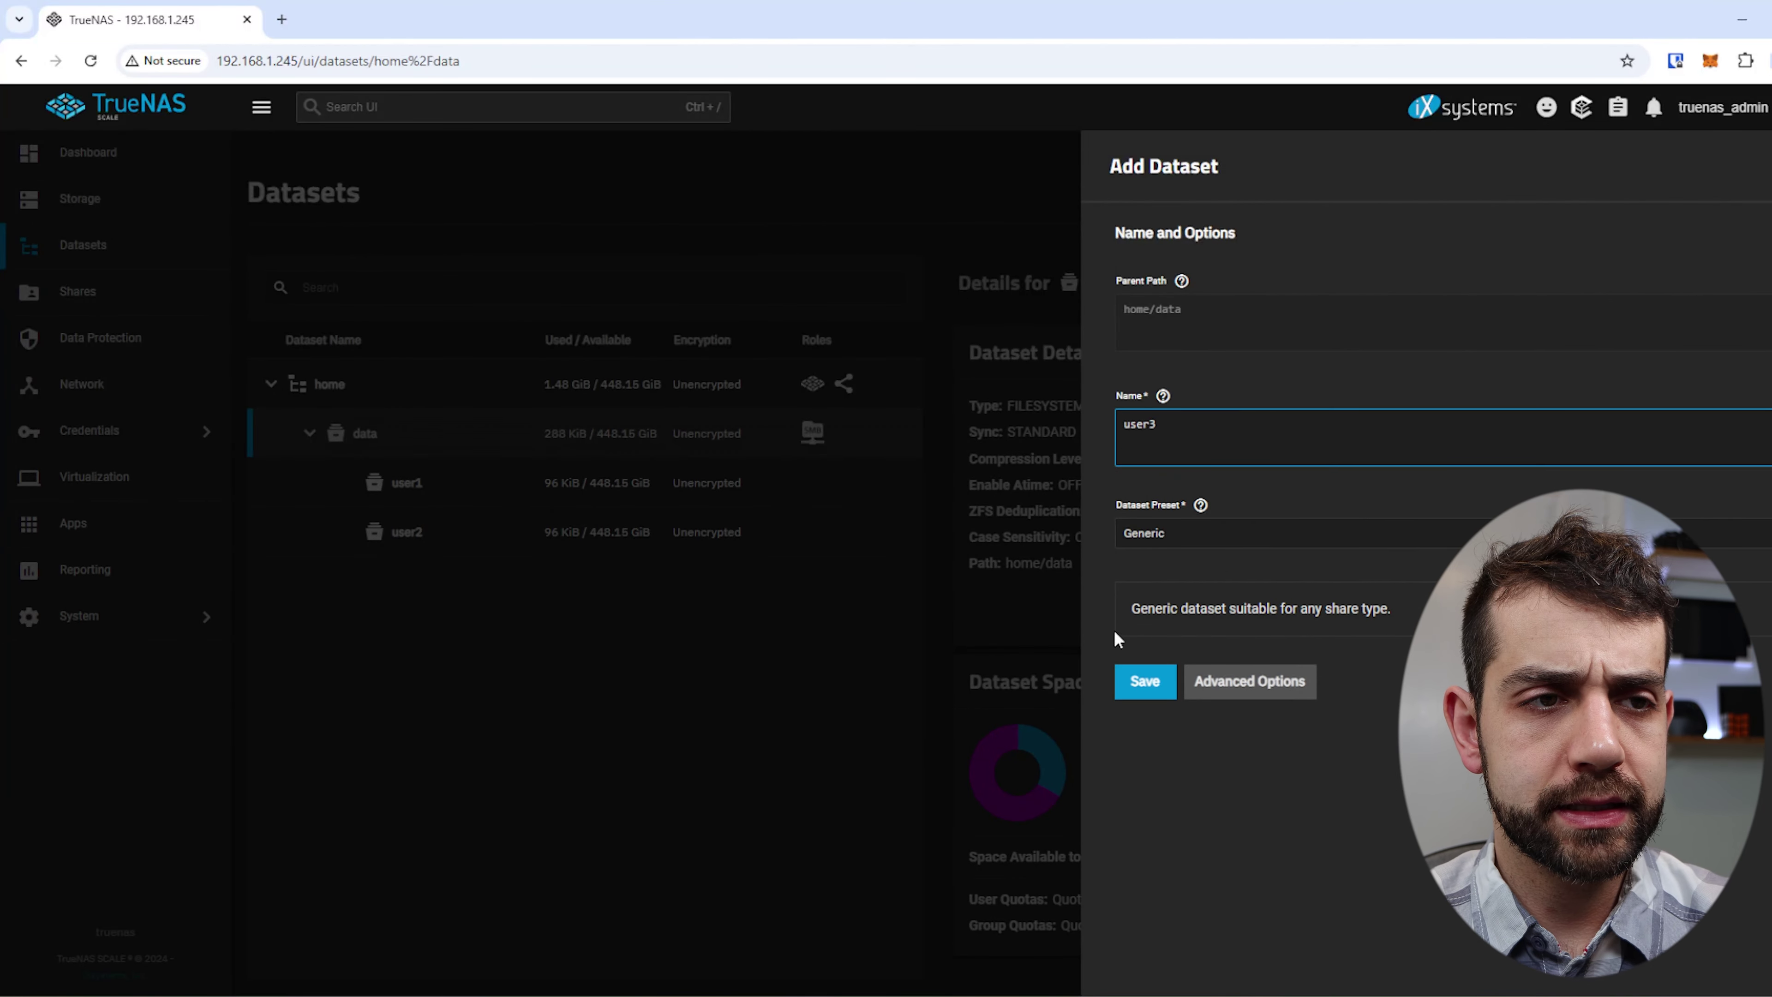
pyautogui.click(1144, 680)
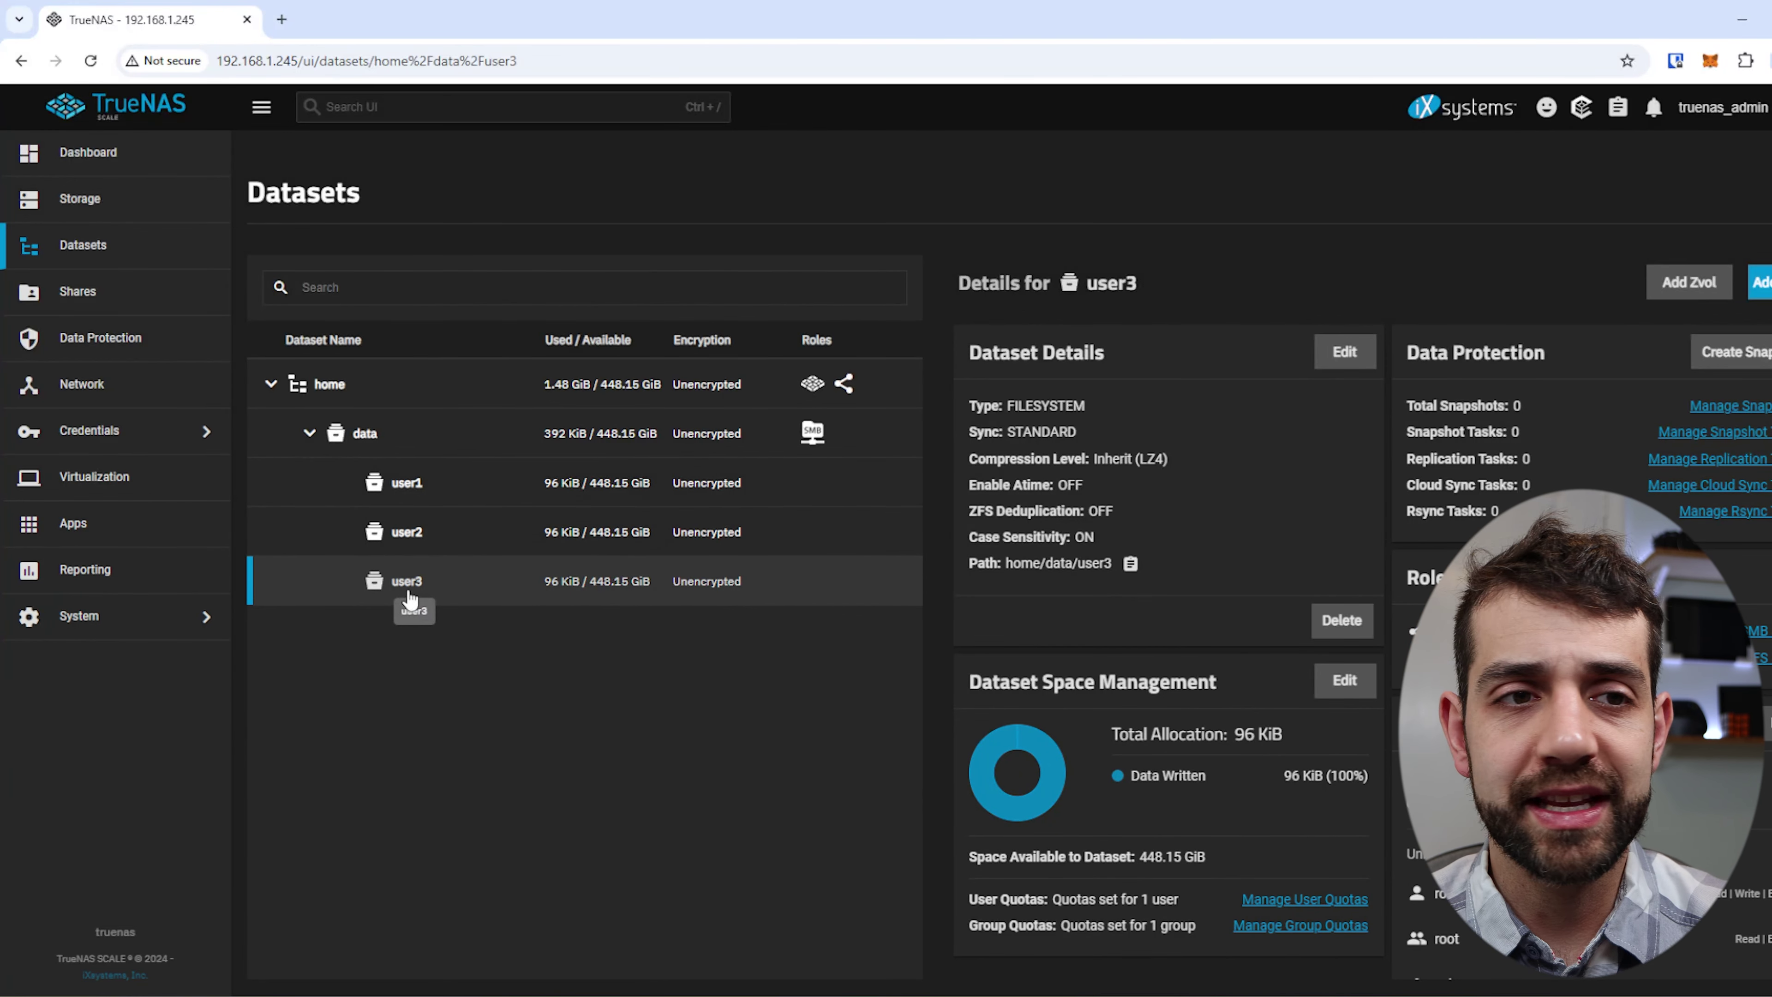
# Make user1 the owning group of the user1 dataset and bring up the ACL preset list.
pyautogui.click(443, 489)
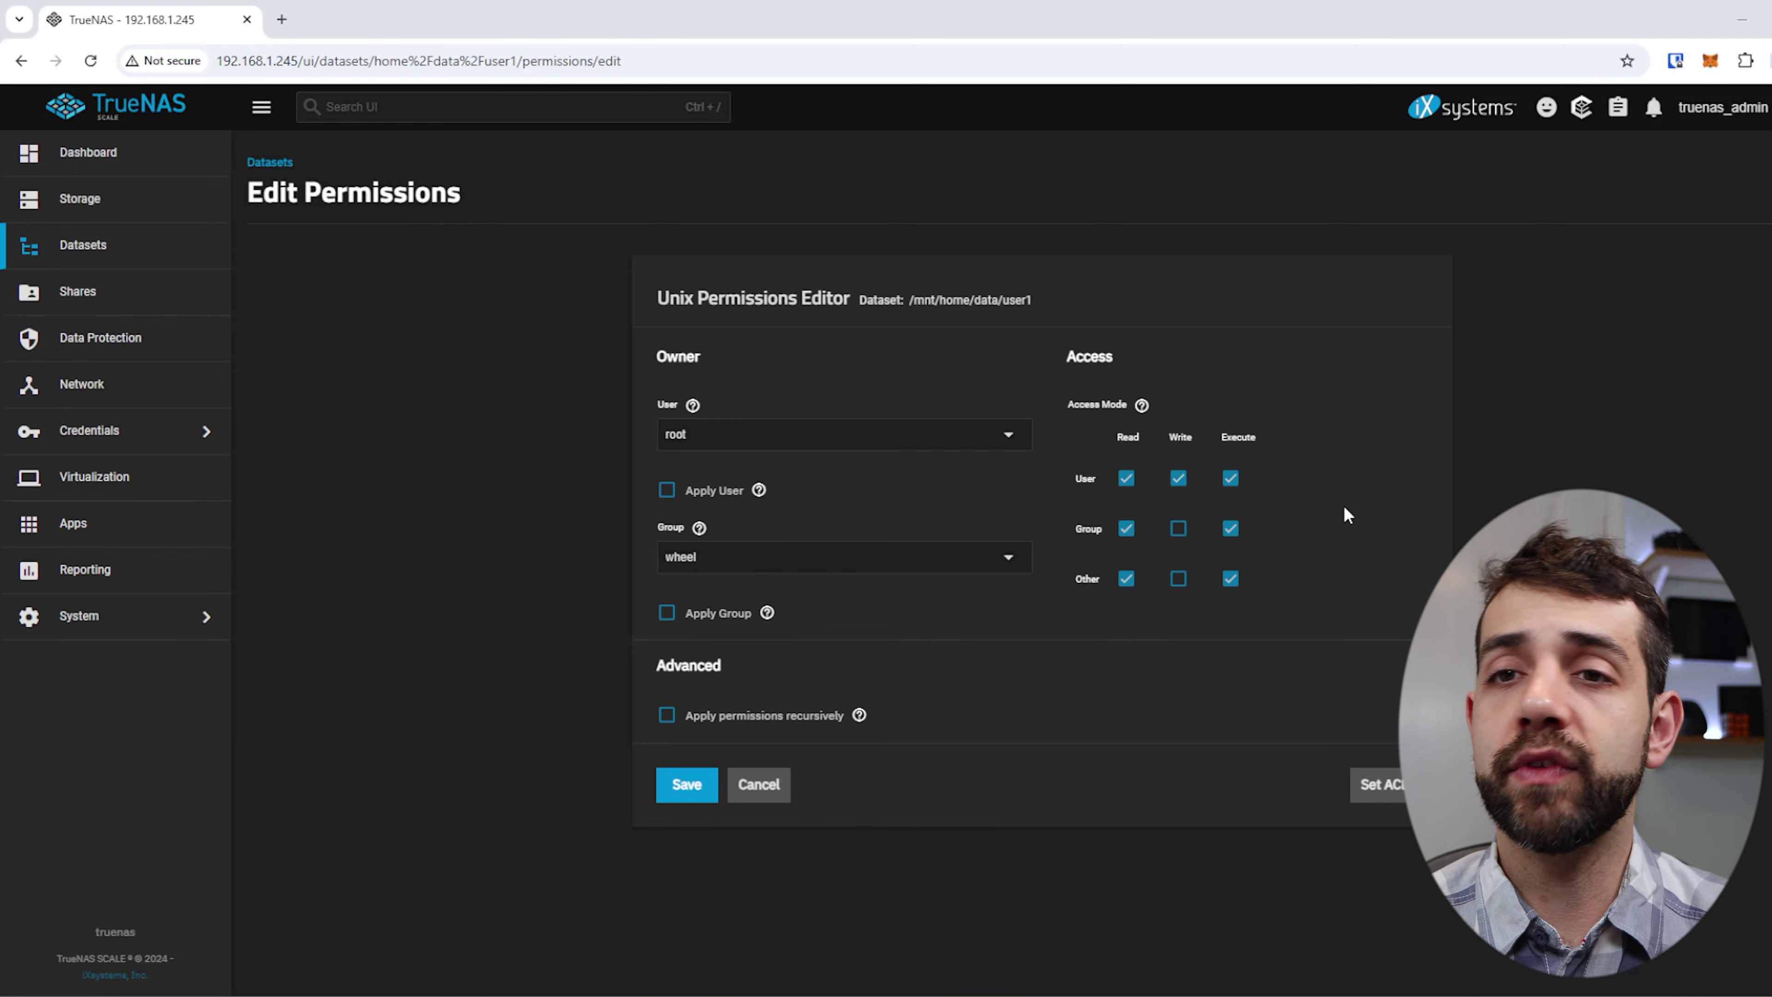
pyautogui.click(935, 556)
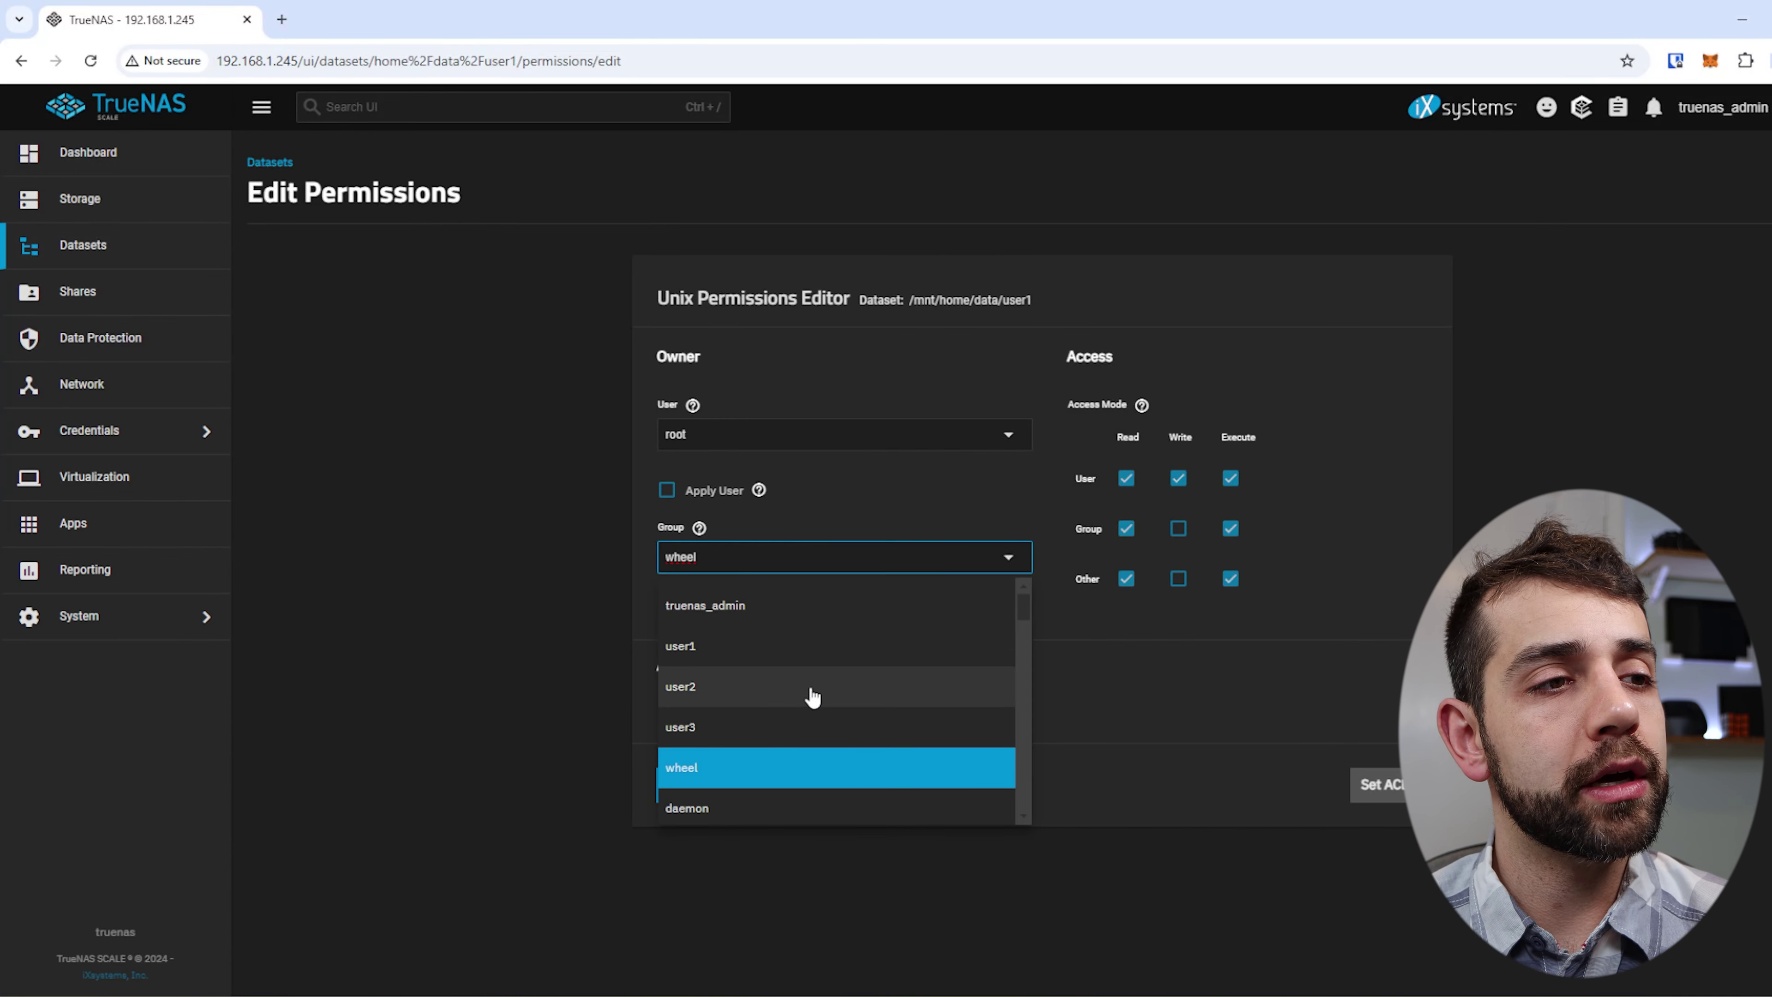
pyautogui.click(790, 656)
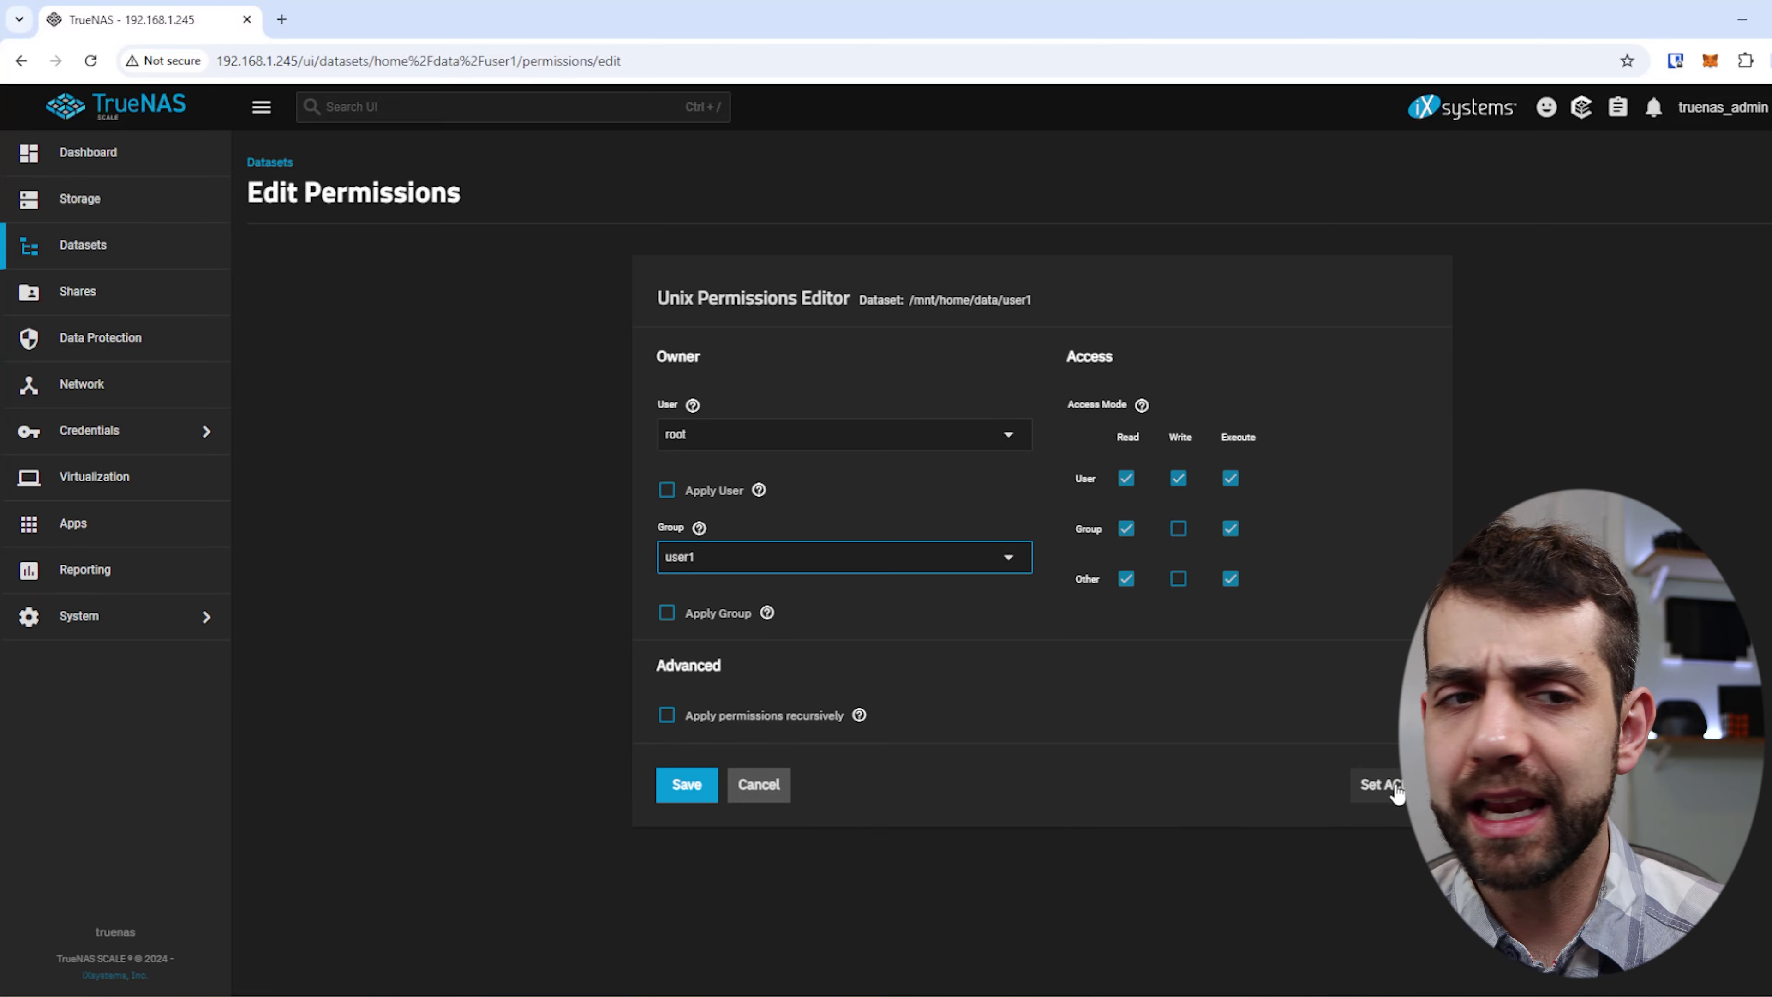
pyautogui.click(1379, 790)
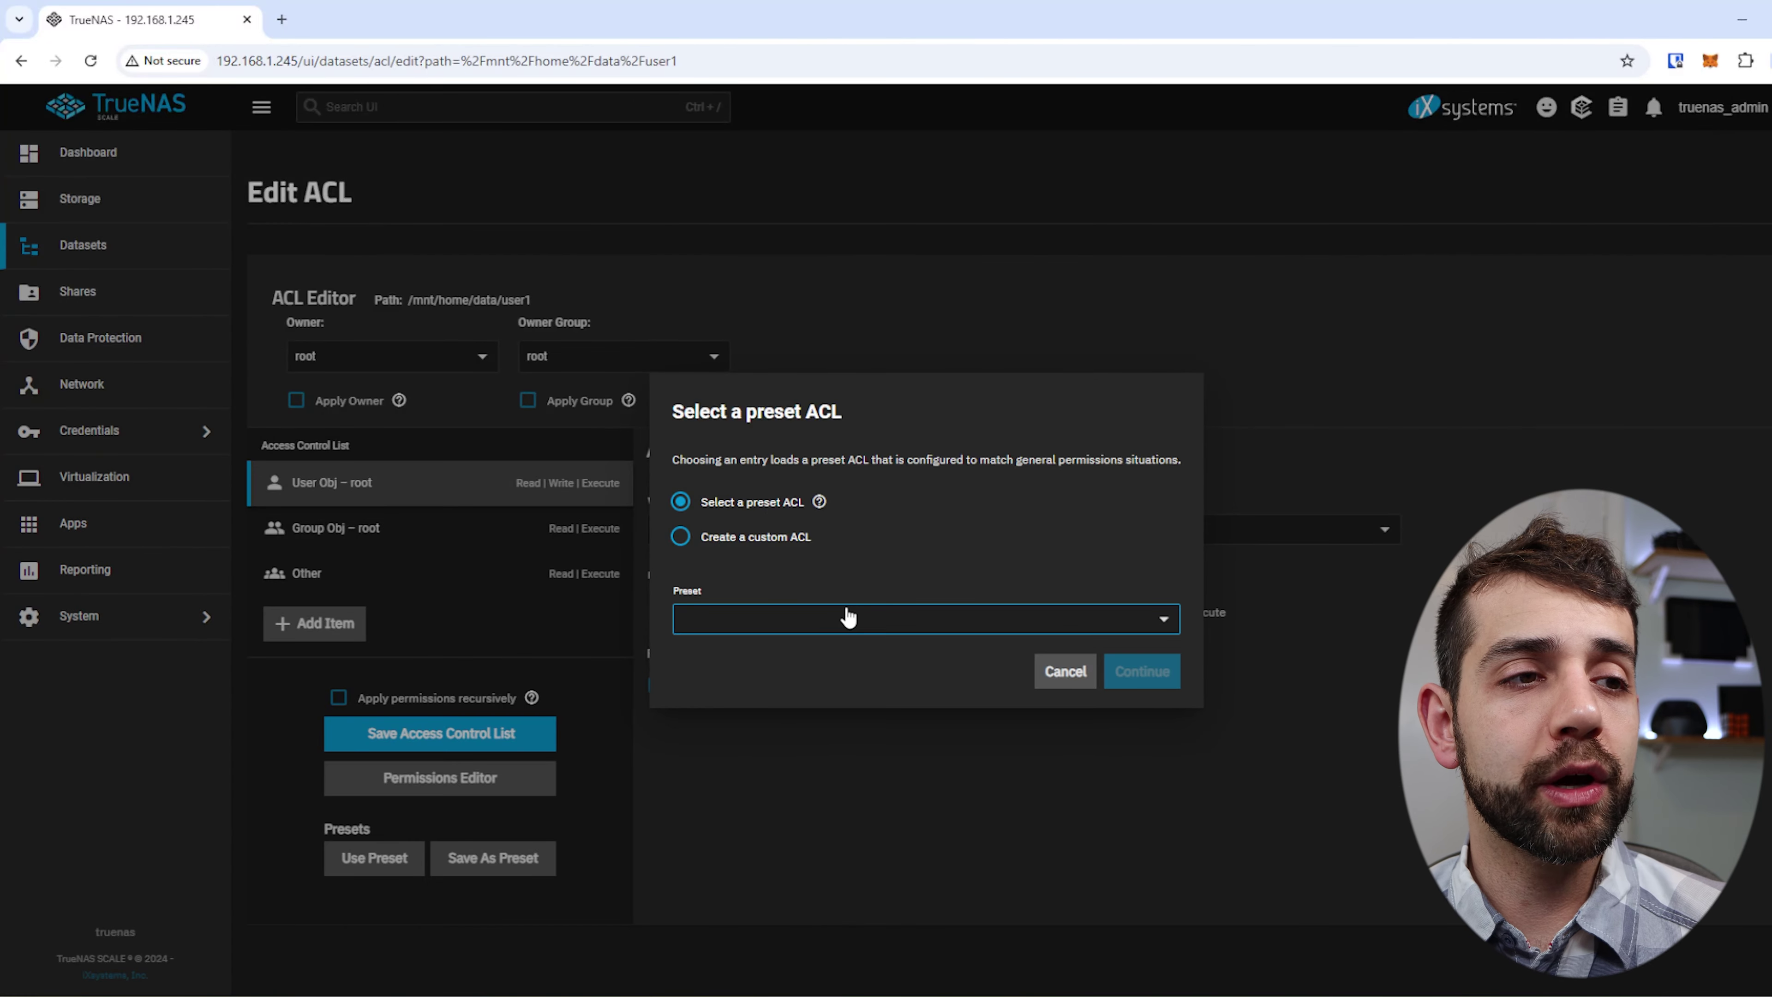
pyautogui.click(781, 619)
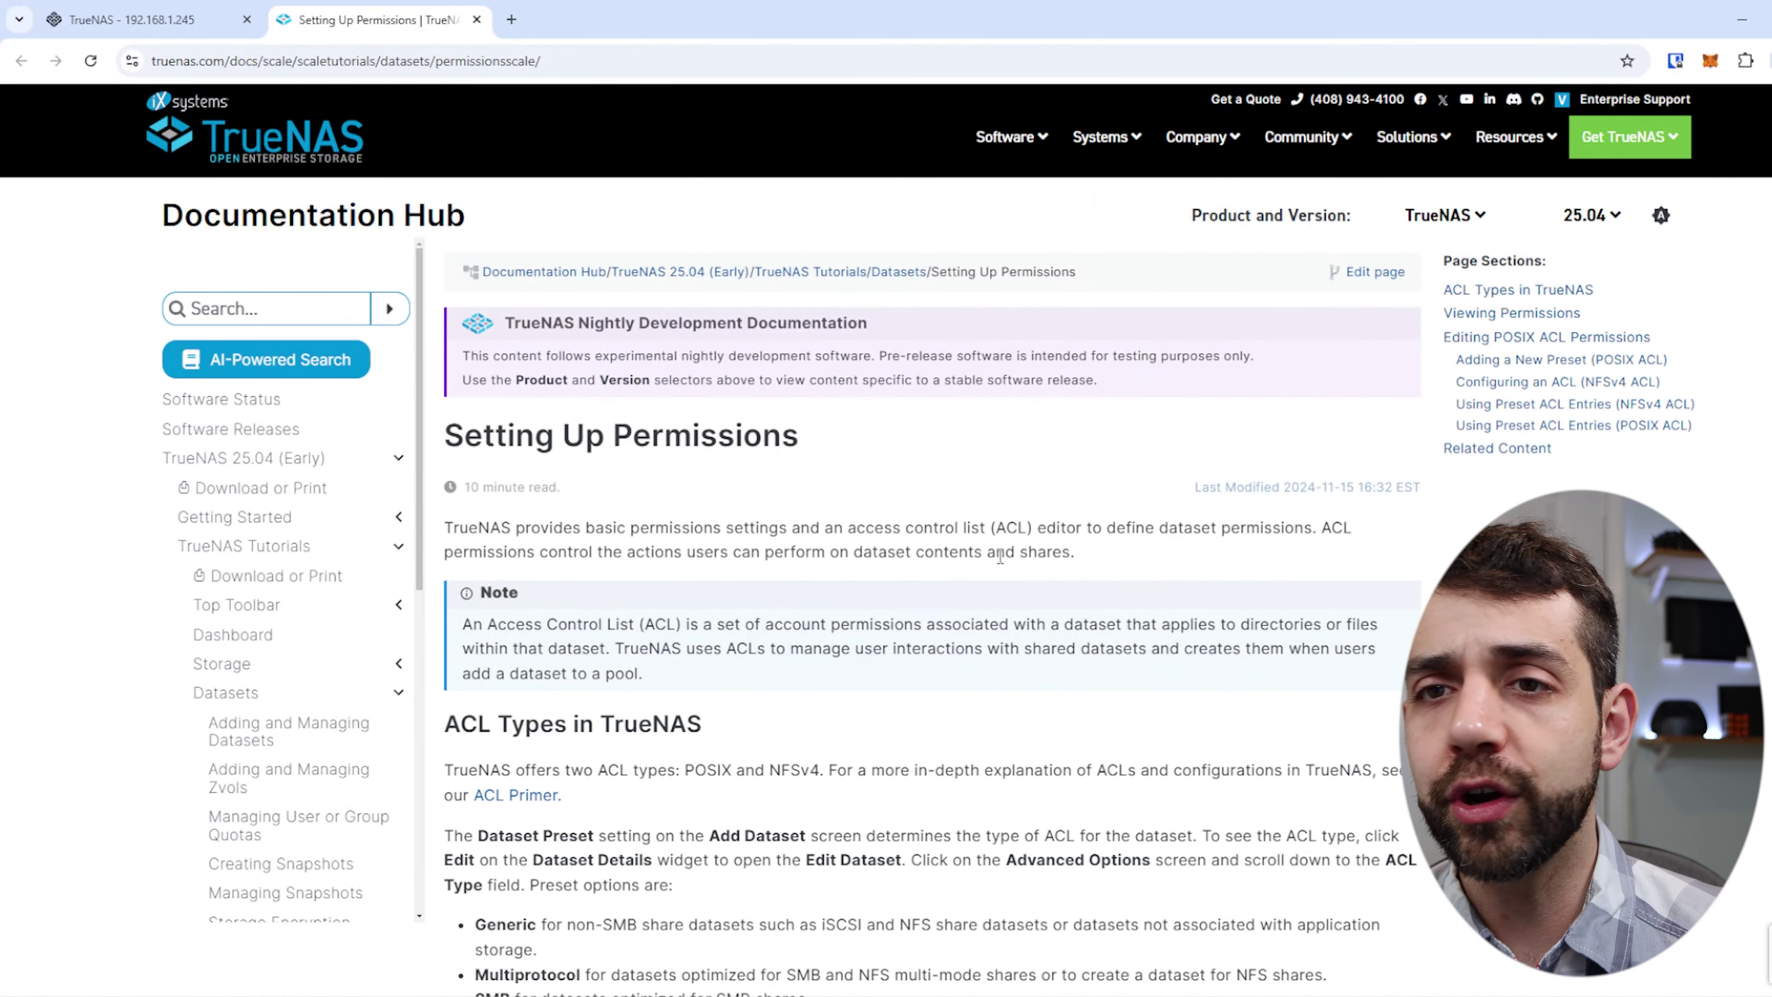
# Scroll to Using Preset ACL Entries and highlight the POSIX_OPEN, POSIX_RESTRICTED and POSIX_HOME descriptions.
pyautogui.scroll(-15, 999, 555)
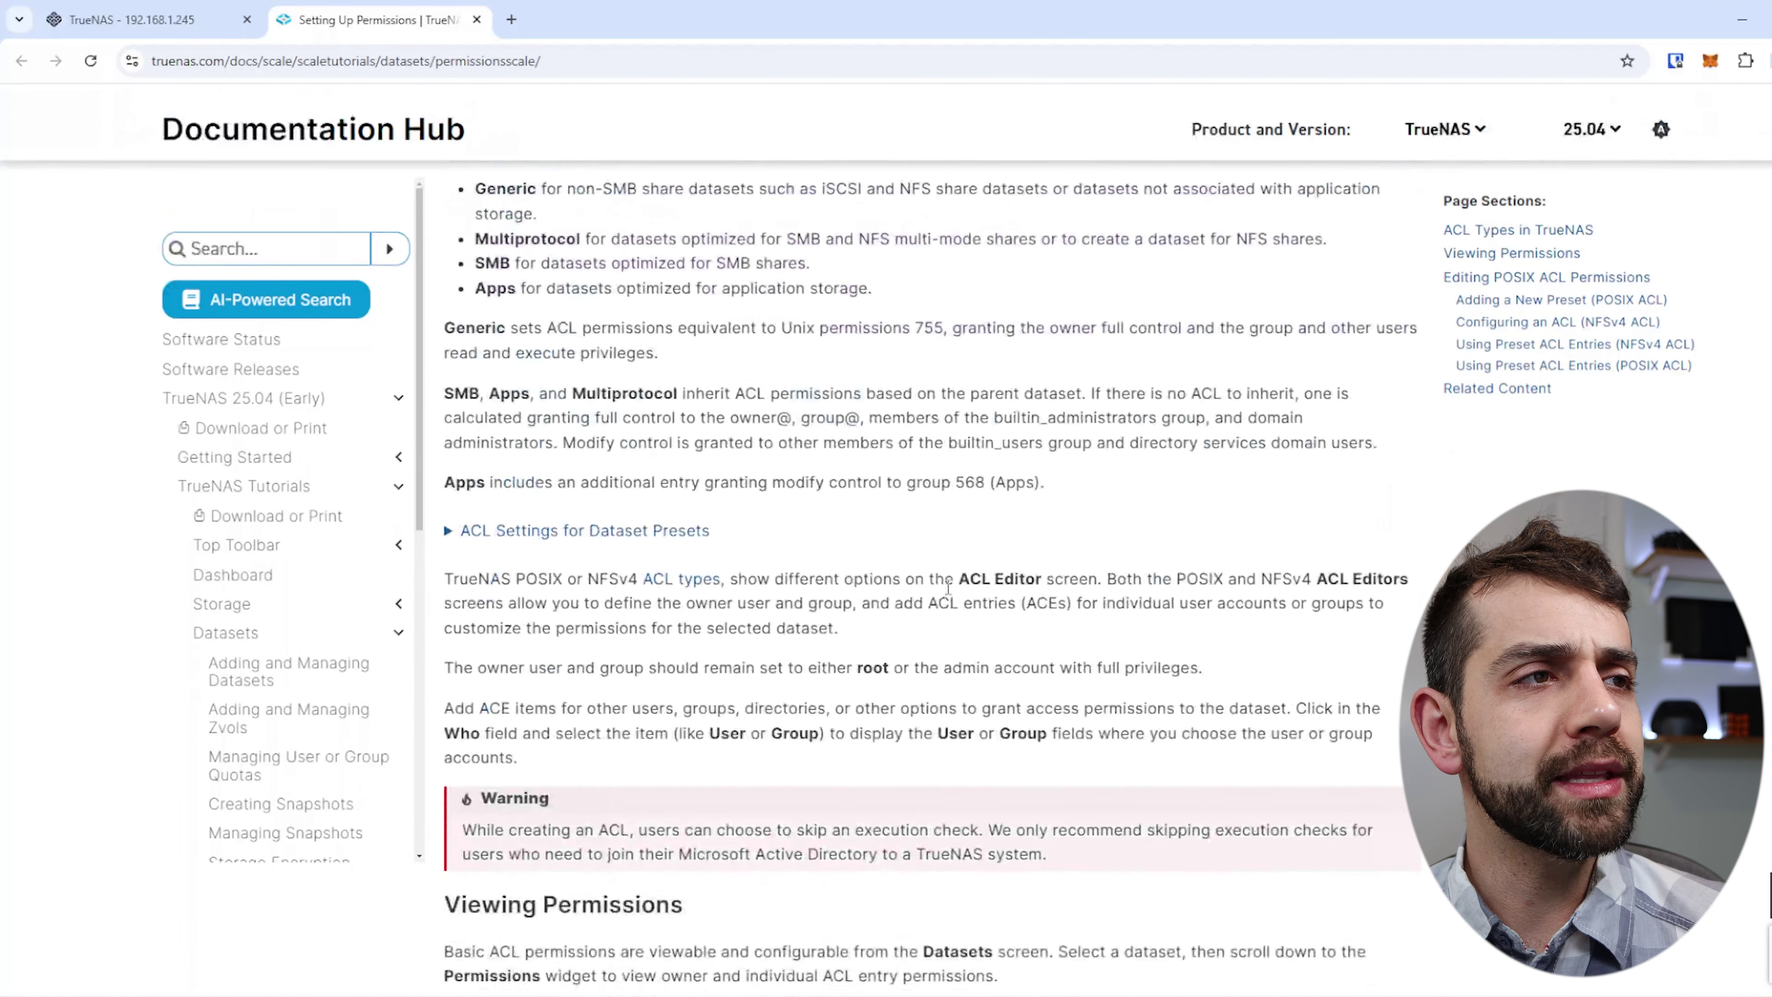
pyautogui.scroll(-20, 949, 600)
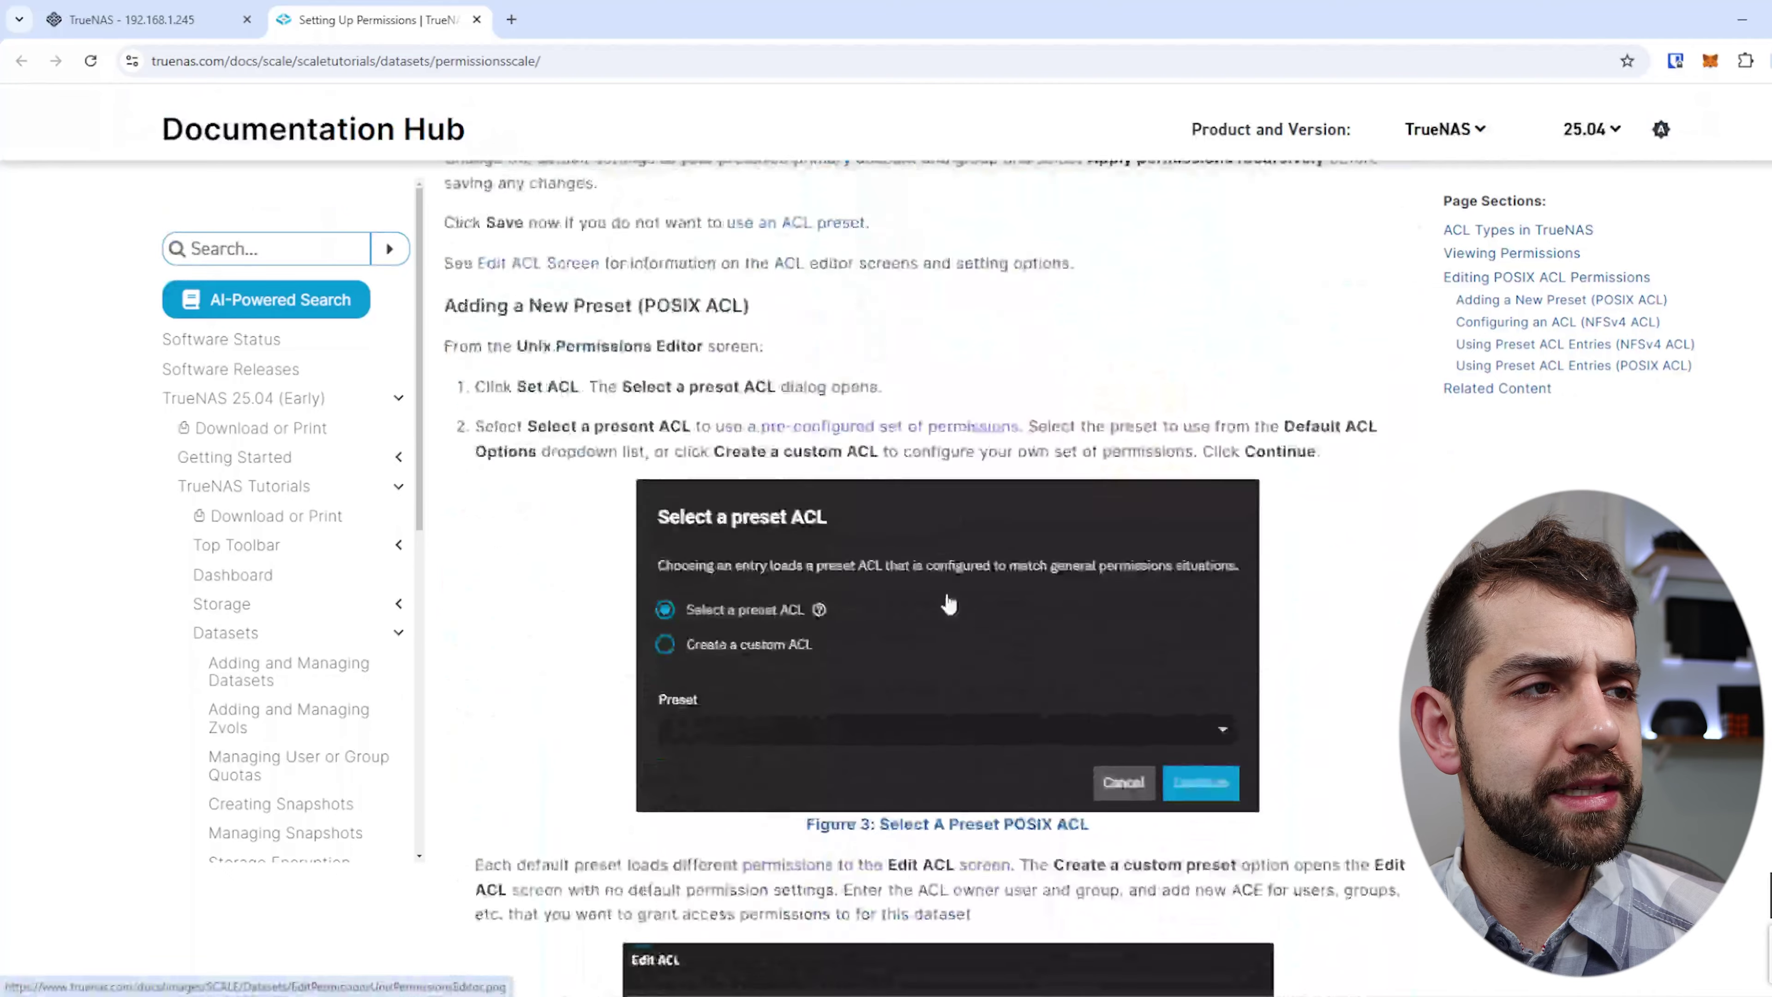
pyautogui.scroll(-20, 946, 608)
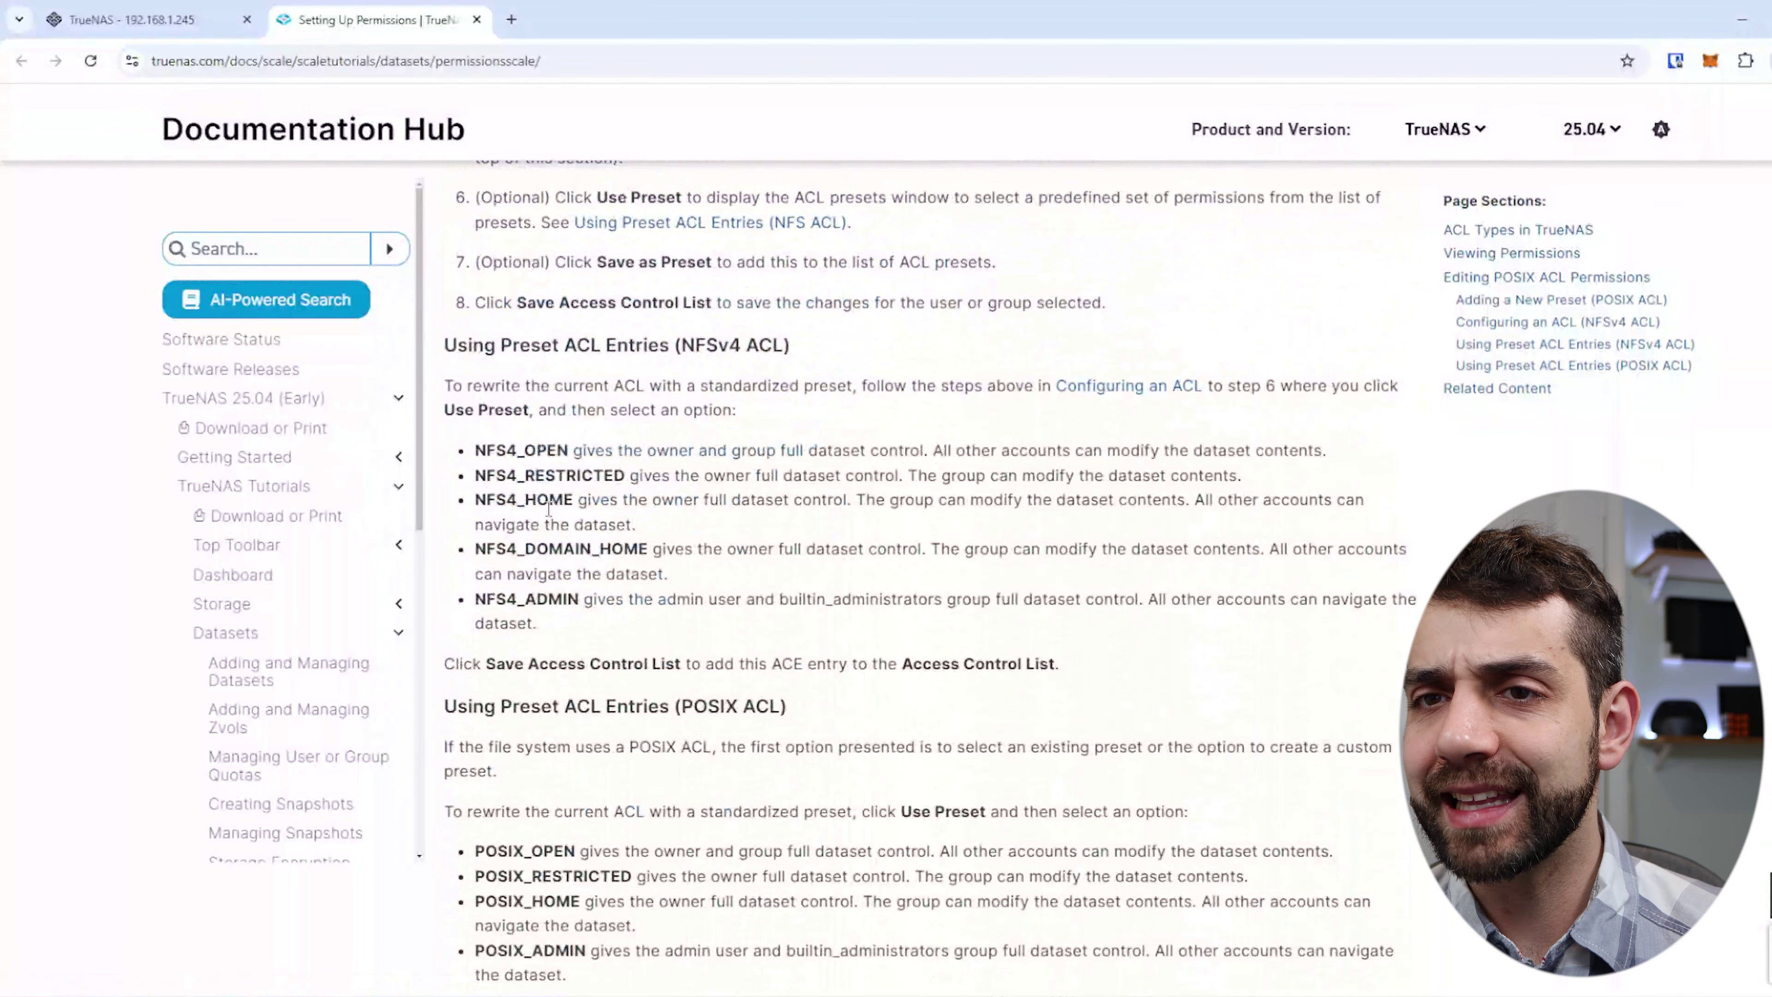
pyautogui.scroll(-5, 546, 492)
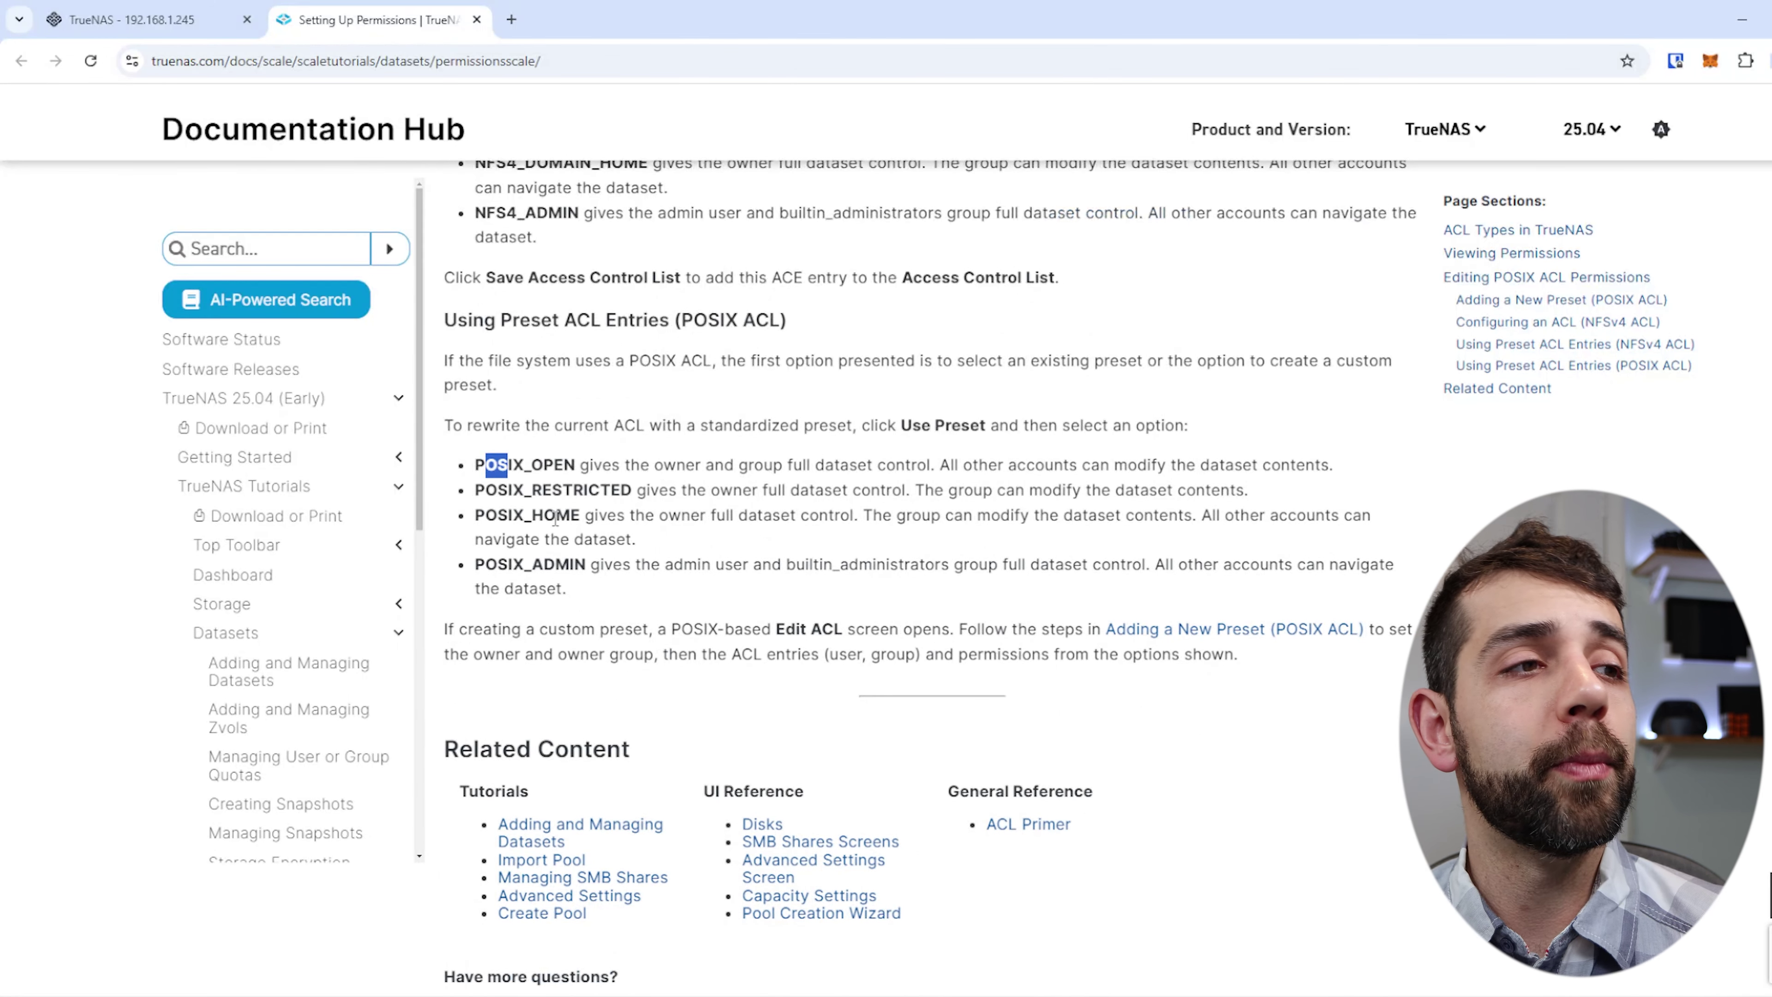
pyautogui.moveTo(734, 463); pyautogui.dragTo(1054, 464)
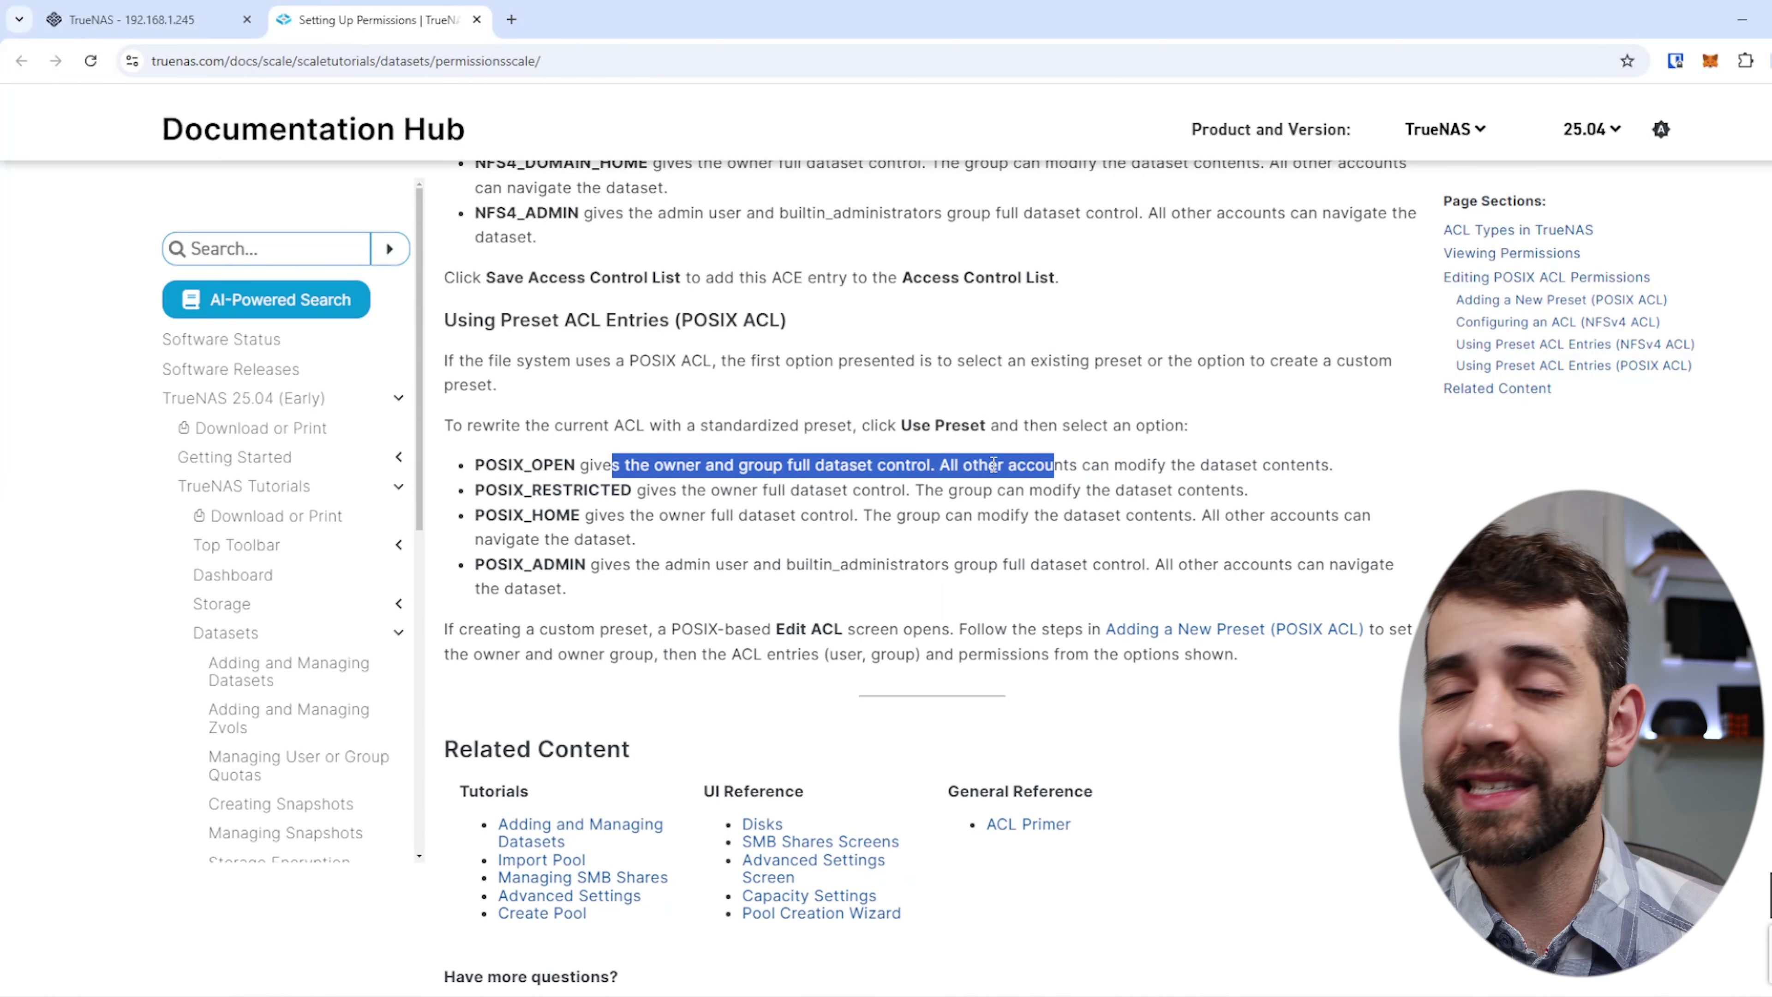
pyautogui.moveTo(708, 490); pyautogui.dragTo(1250, 490)
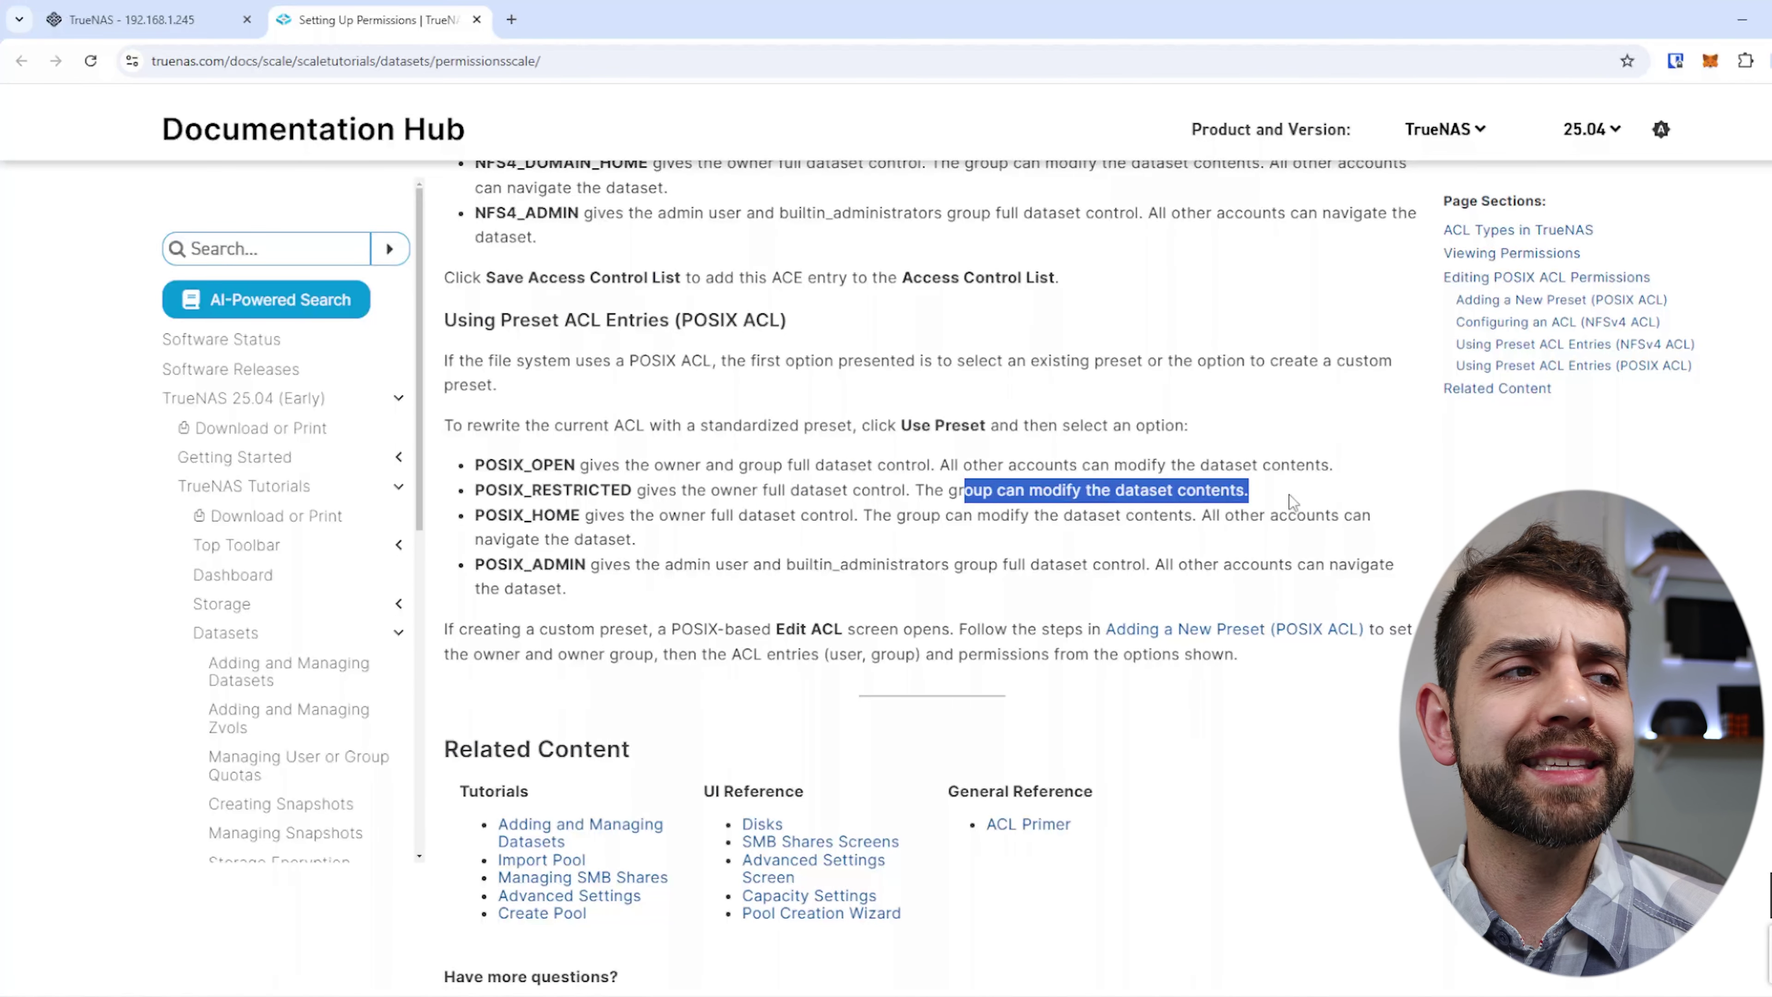
pyautogui.moveTo(556, 515); pyautogui.dragTo(896, 514)
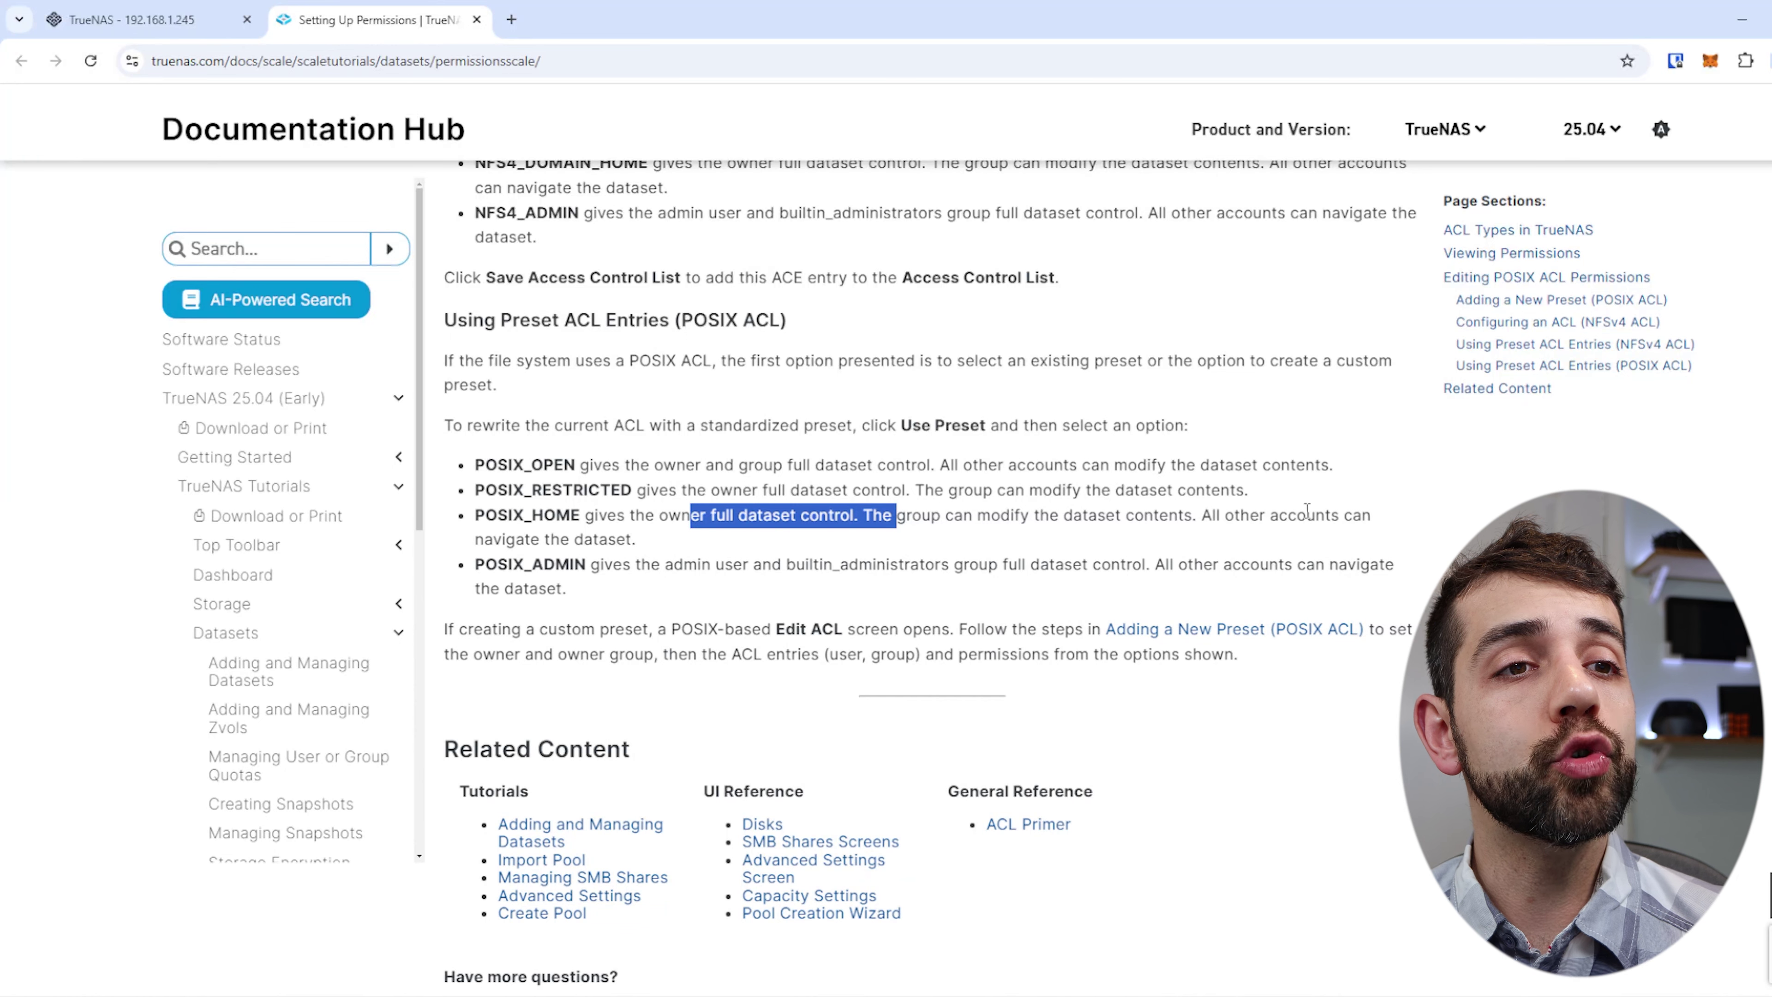
pyautogui.moveTo(516, 539); pyautogui.dragTo(639, 545)
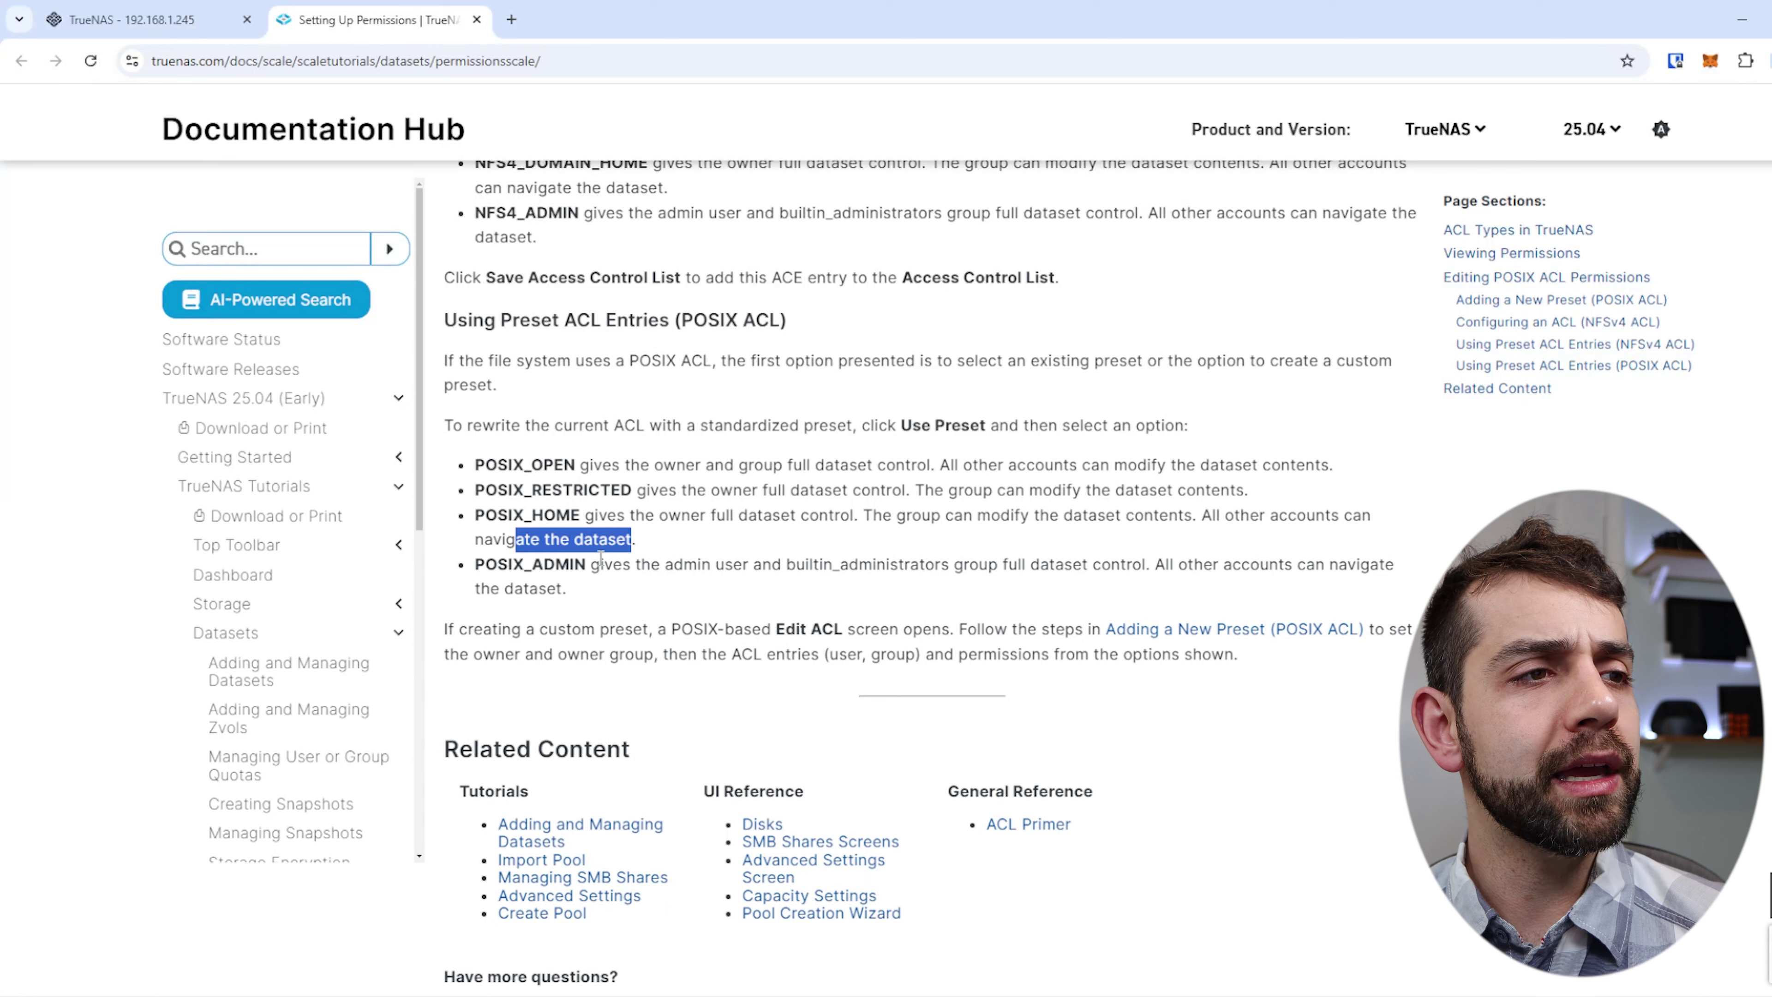
pyautogui.moveTo(475, 564); pyautogui.dragTo(598, 564)
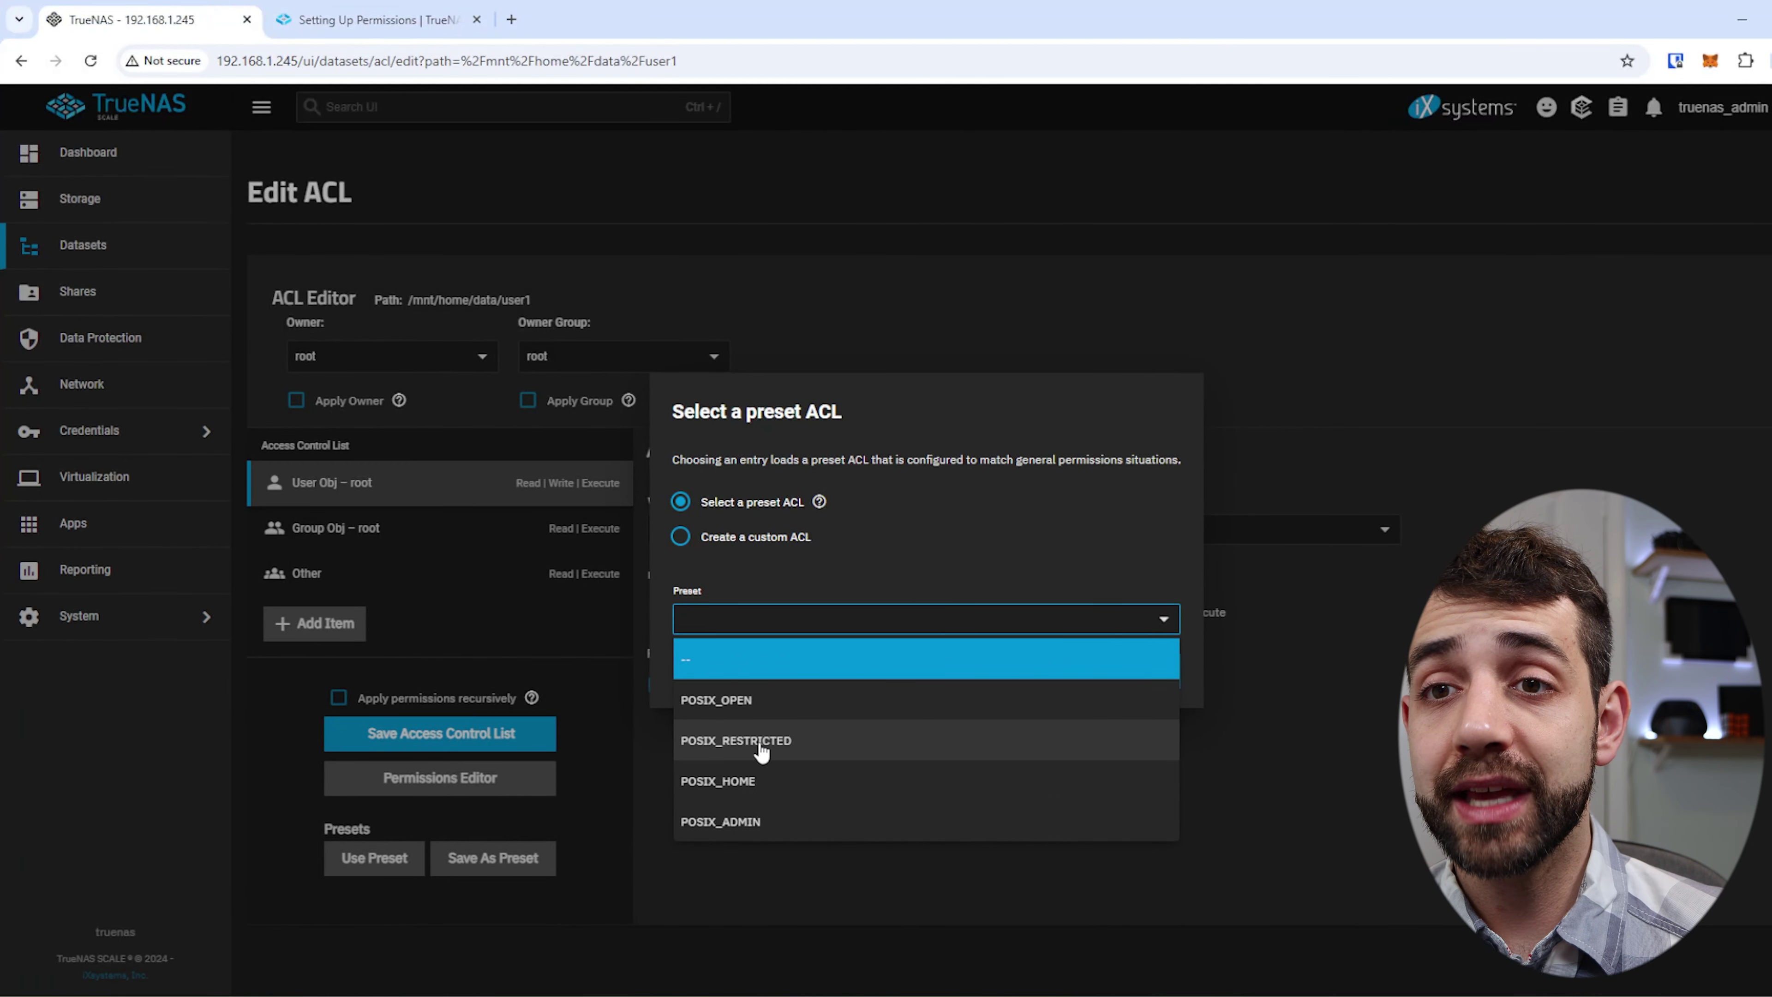
# Choose the POSIX_RESTRICTED preset and load it into the user1 dataset's ACL.
pyautogui.click(760, 742)
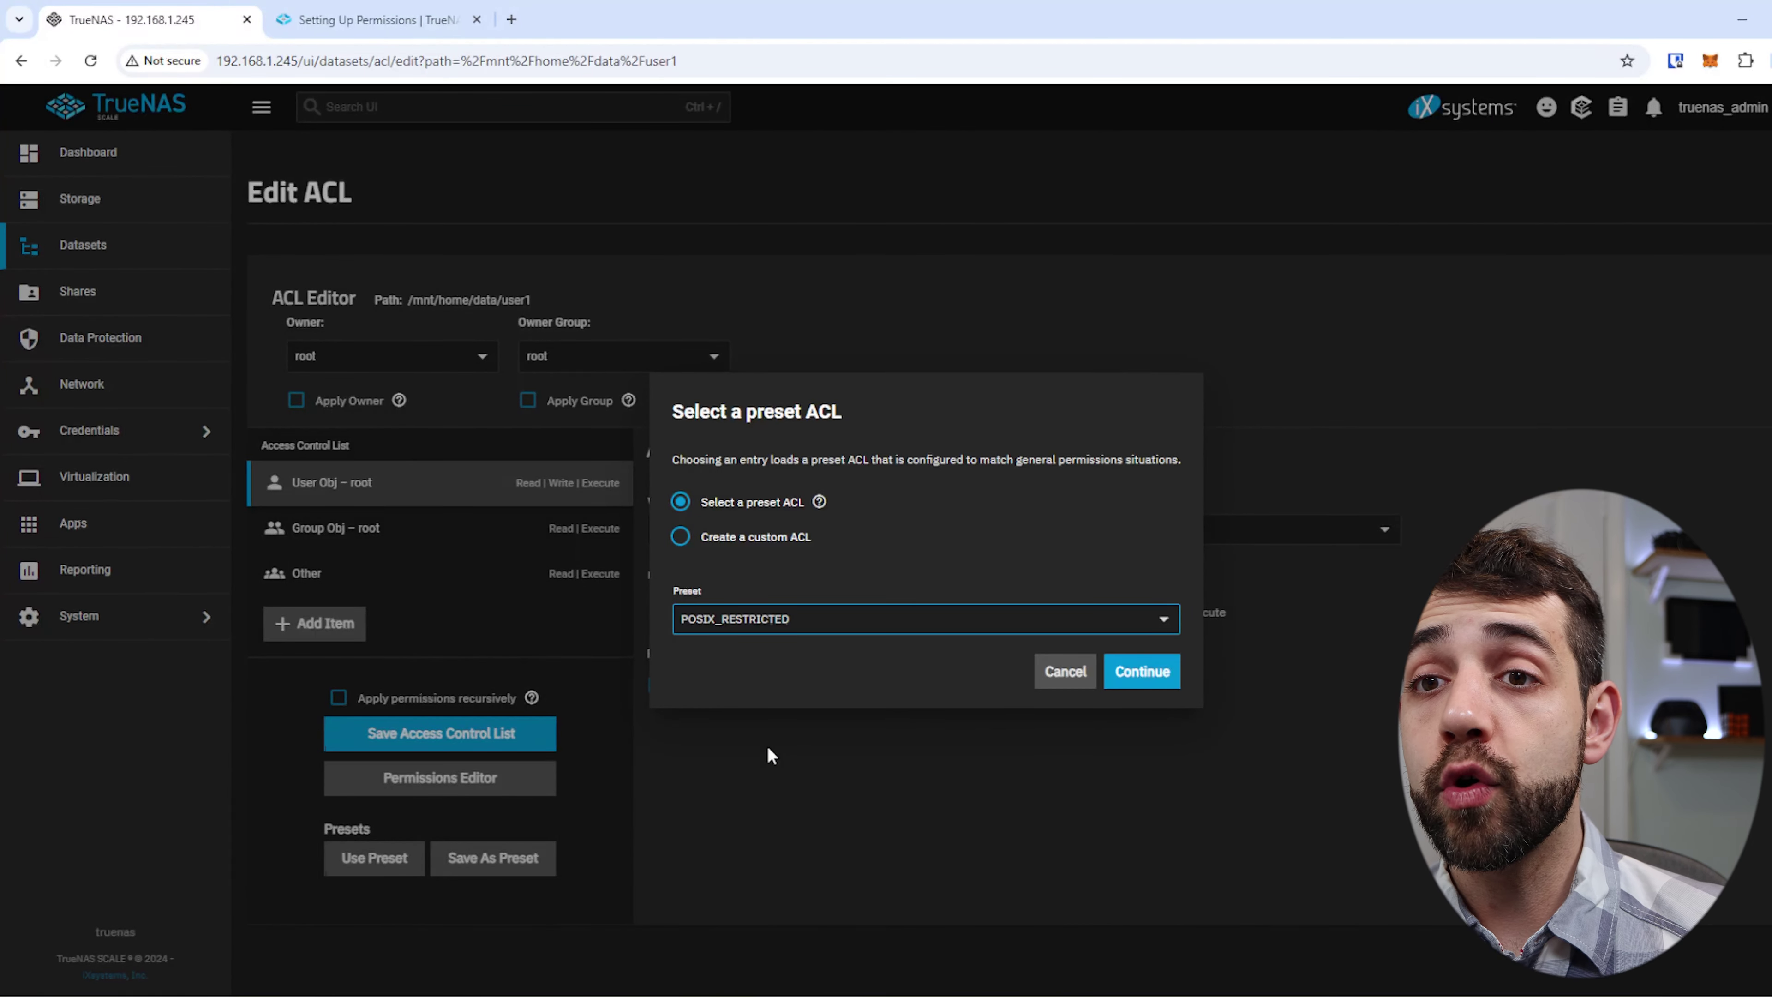
pyautogui.click(1141, 672)
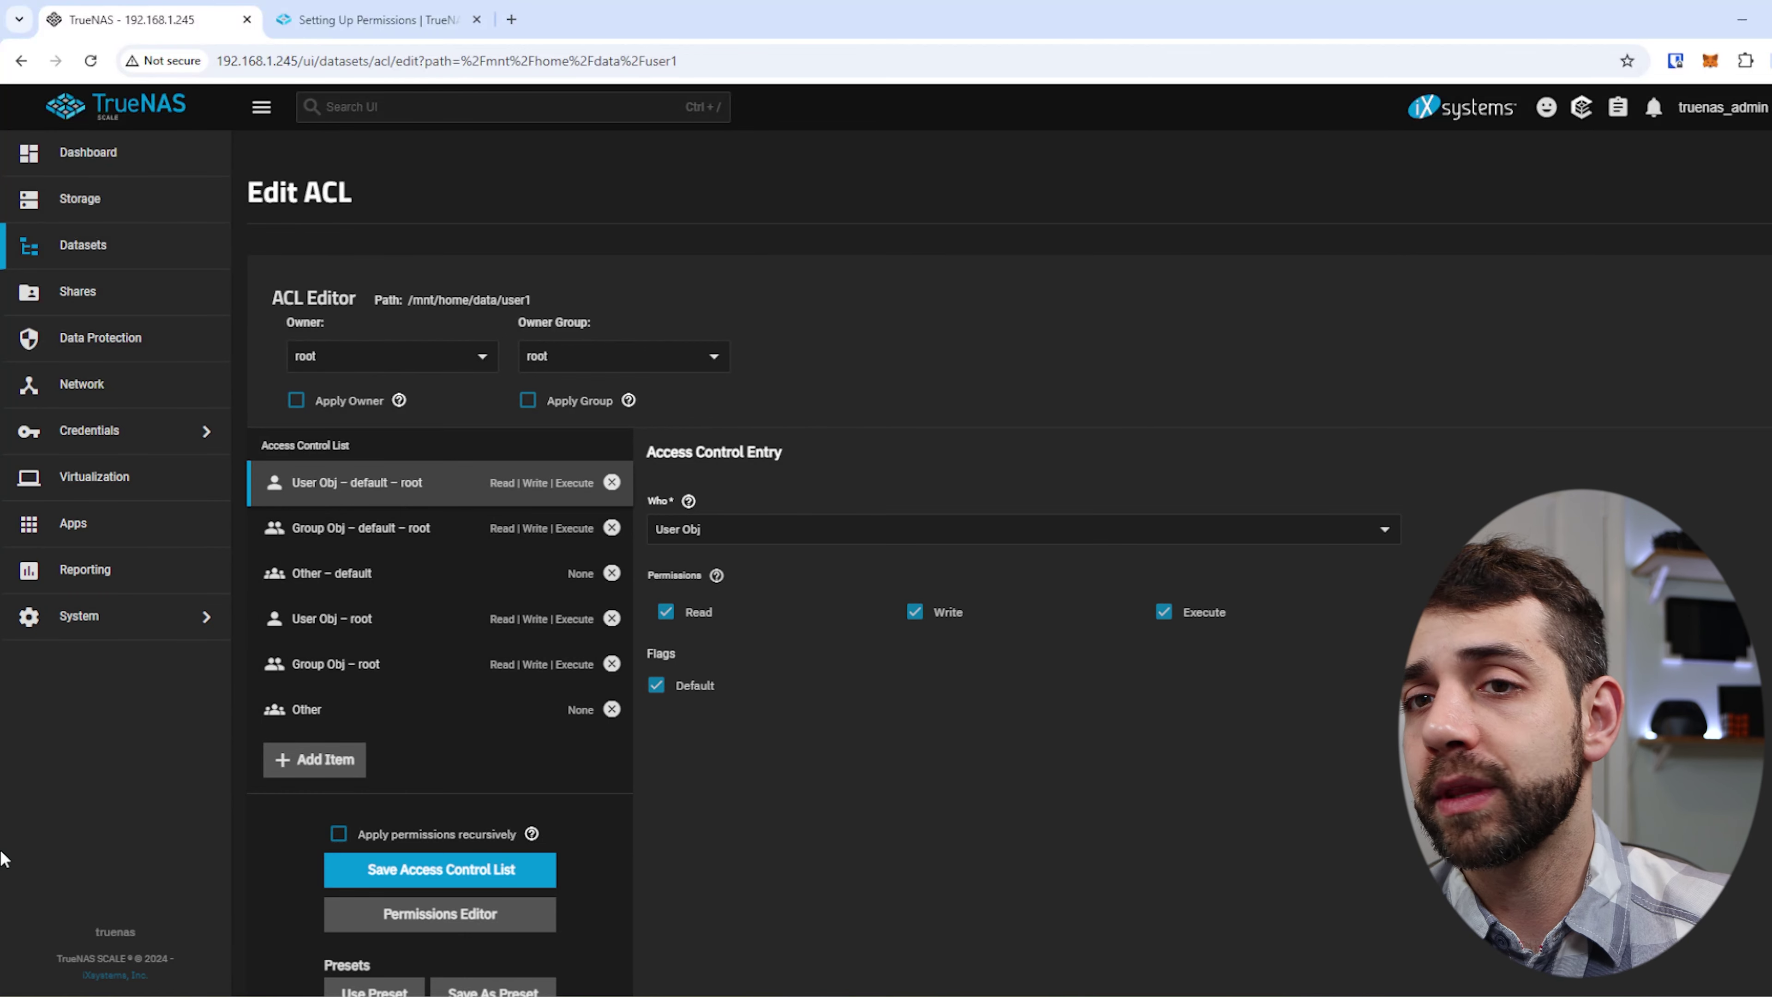
pyautogui.scroll(-1, 411, 739)
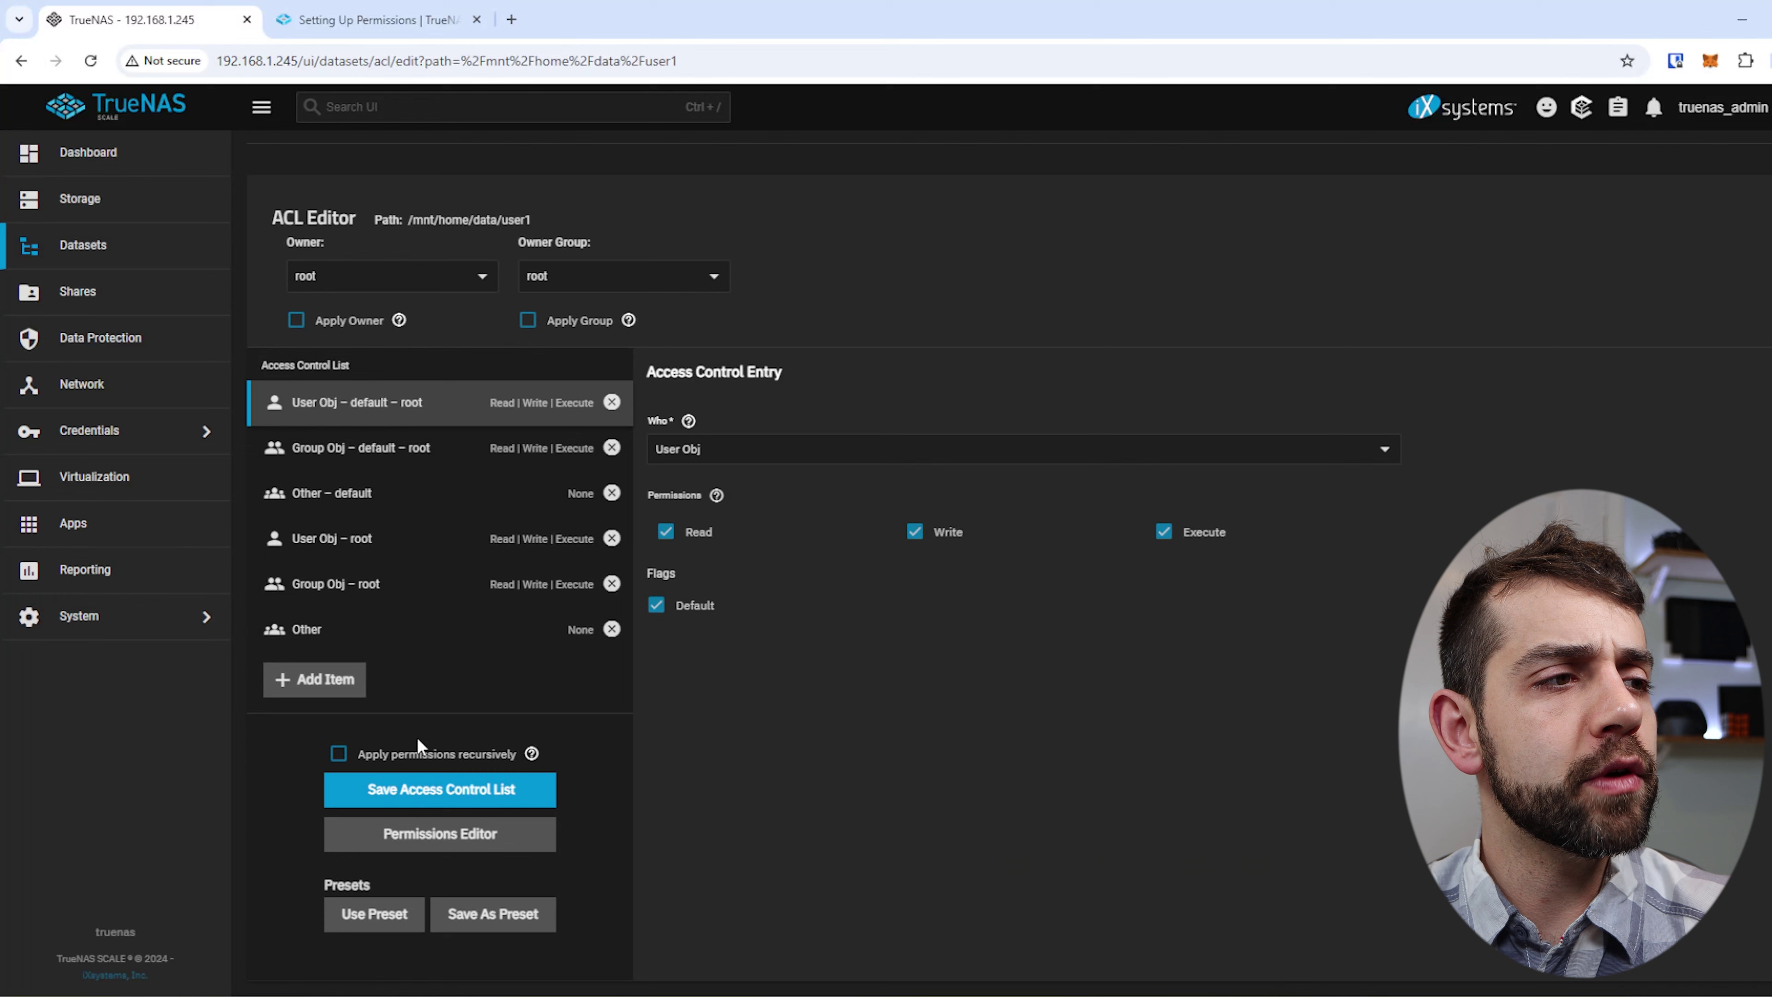
# Add a mask entry and a Group user1 entry with read/write/execute to user1's ACL.
pyautogui.click(322, 690)
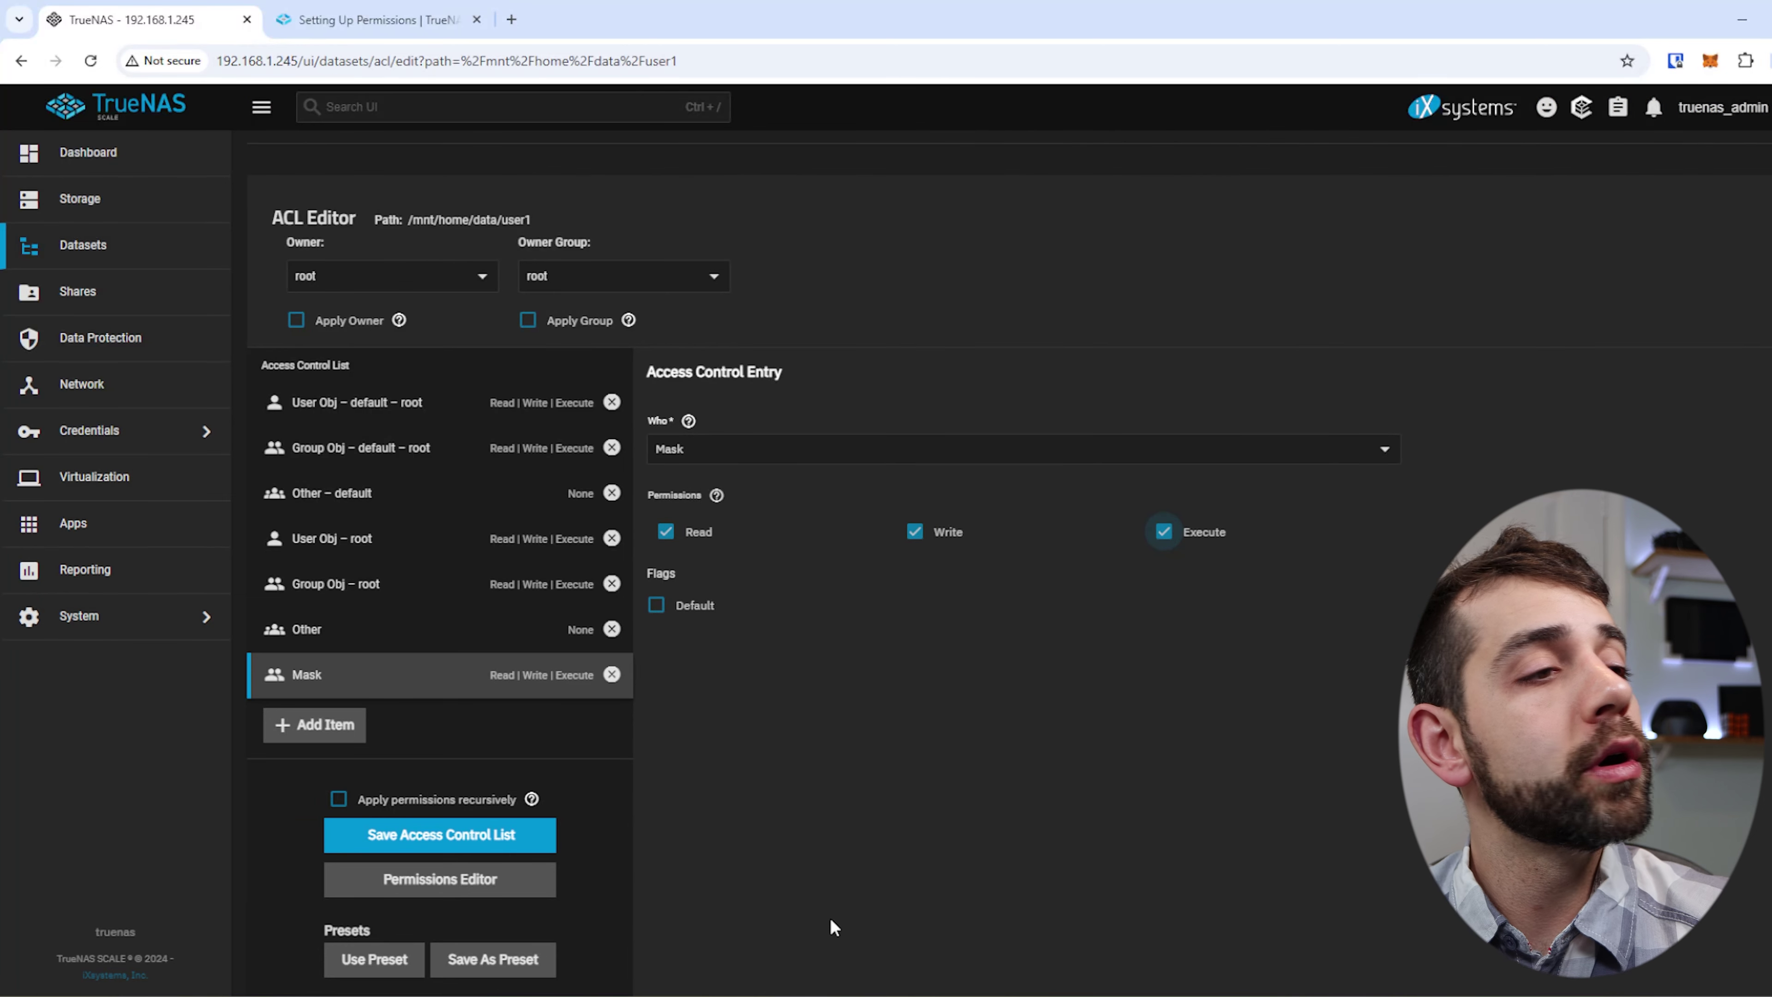
pyautogui.click(325, 730)
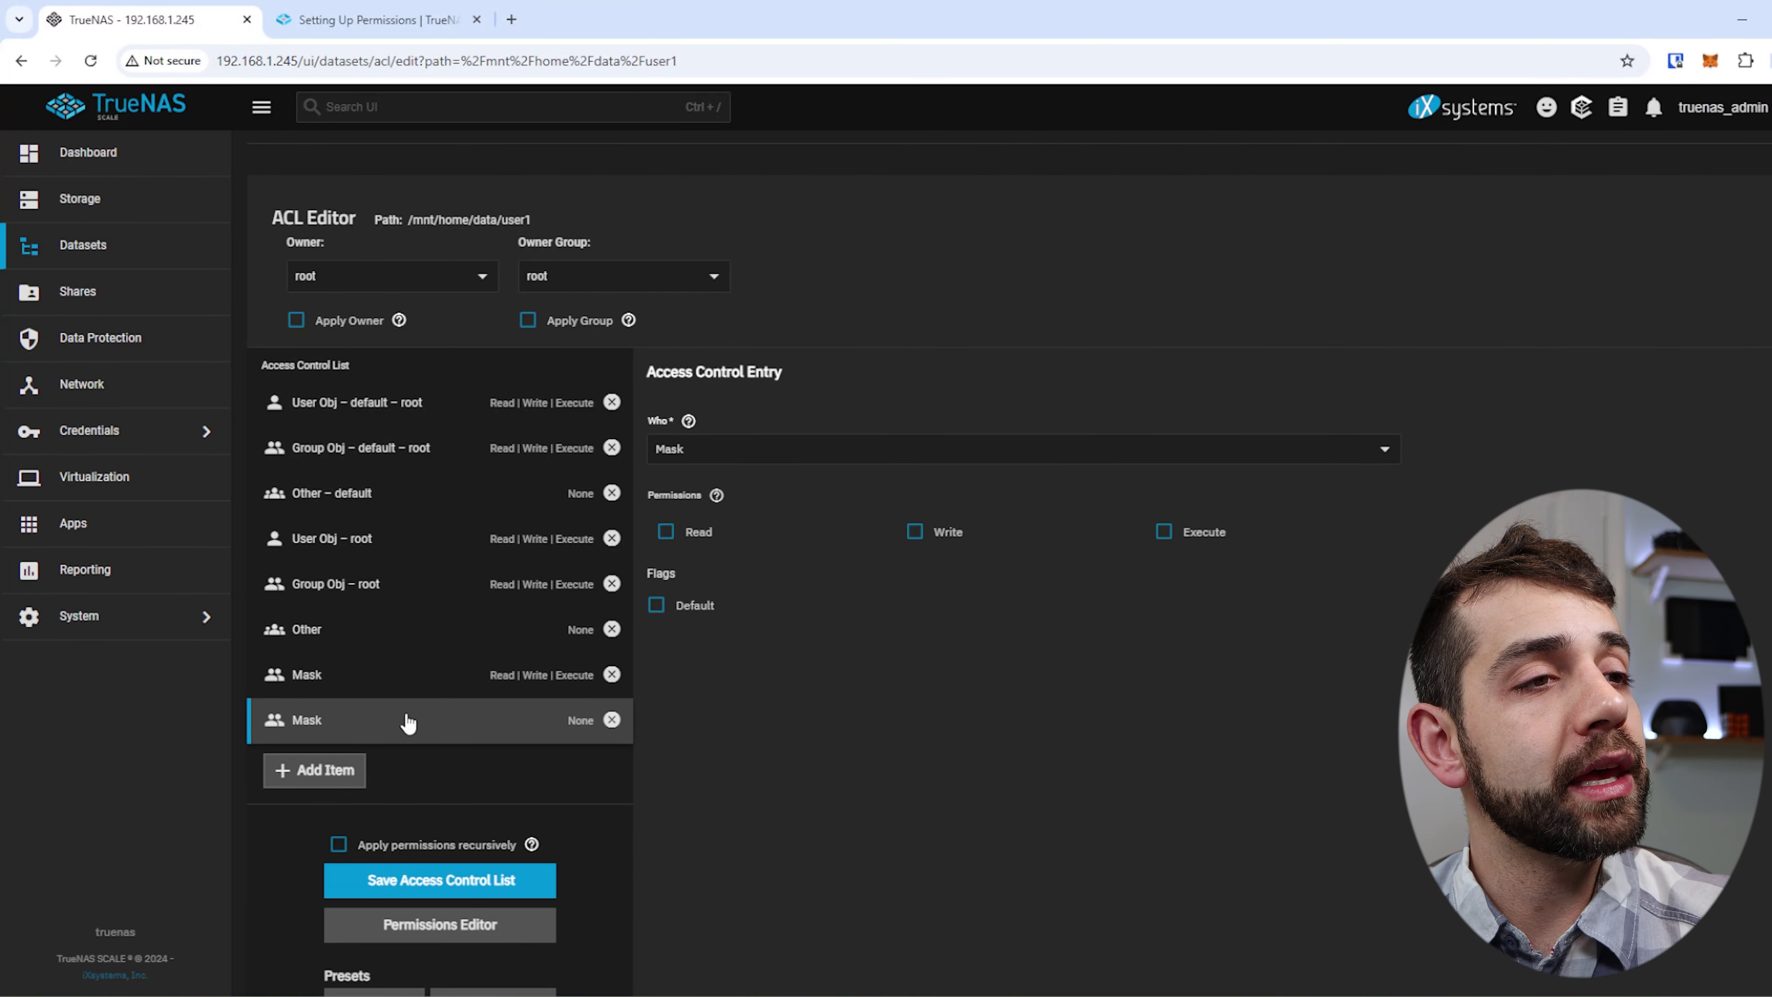
pyautogui.click(720, 455)
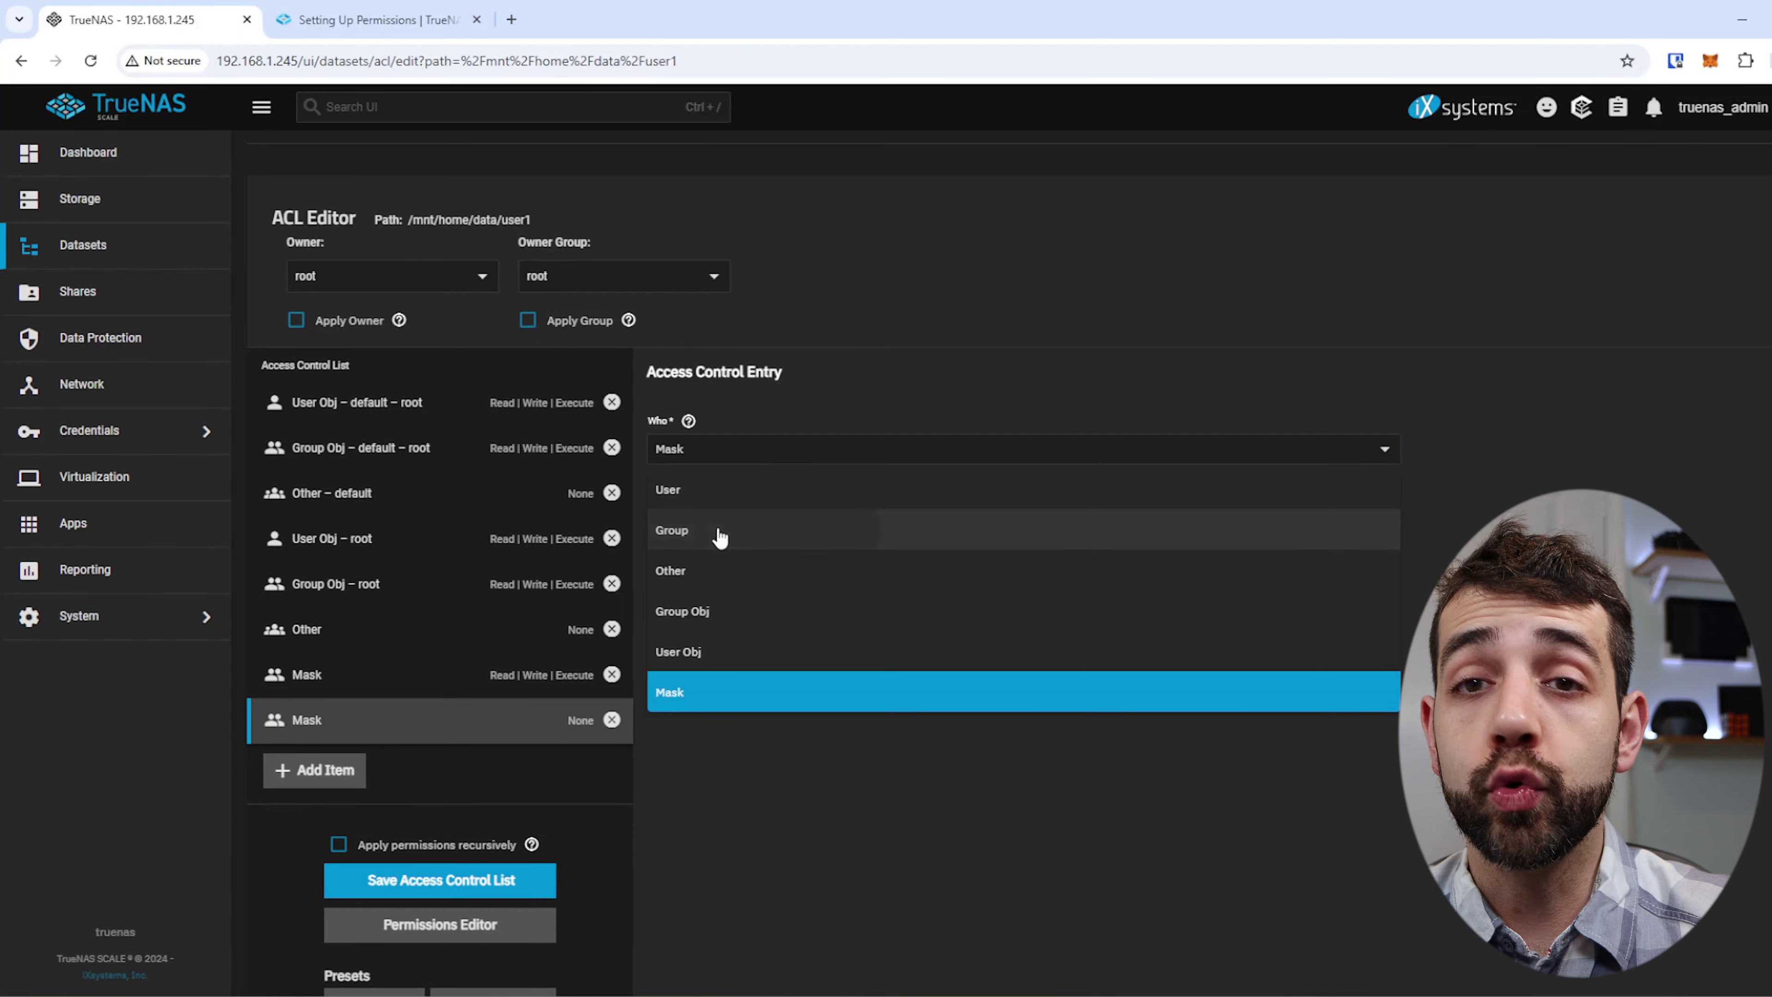
pyautogui.click(721, 527)
pyautogui.click(691, 457)
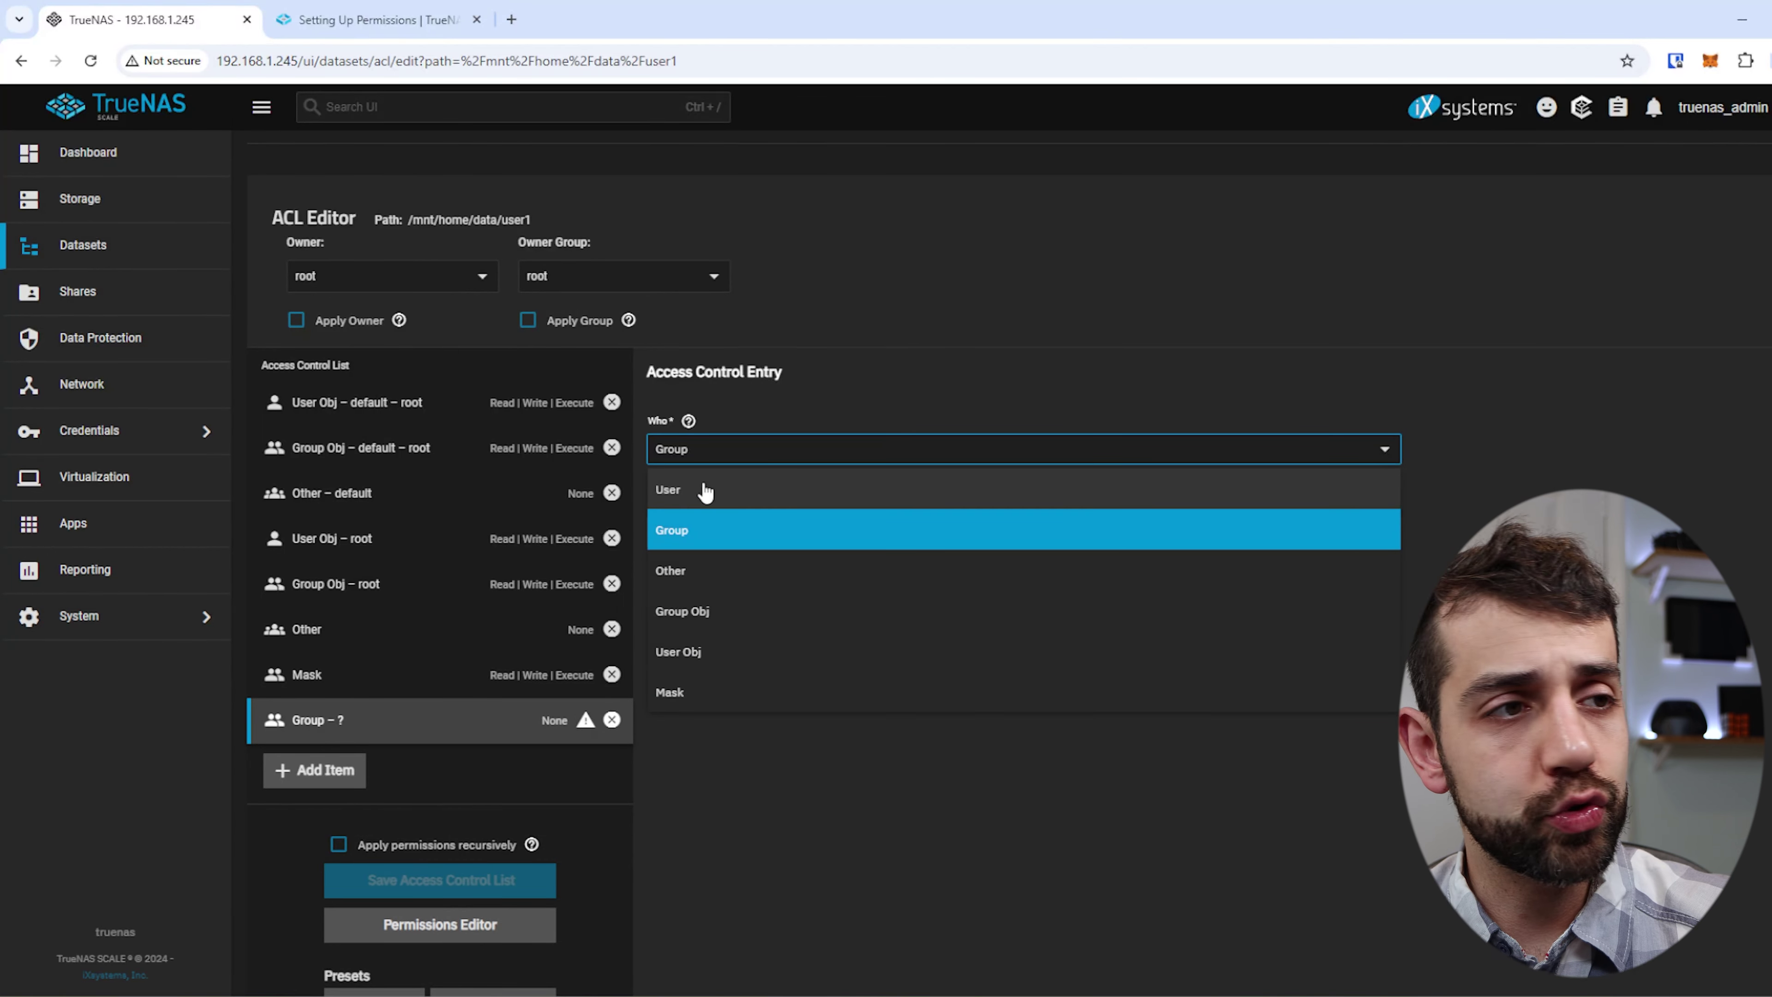
pyautogui.click(712, 520)
pyautogui.click(807, 538)
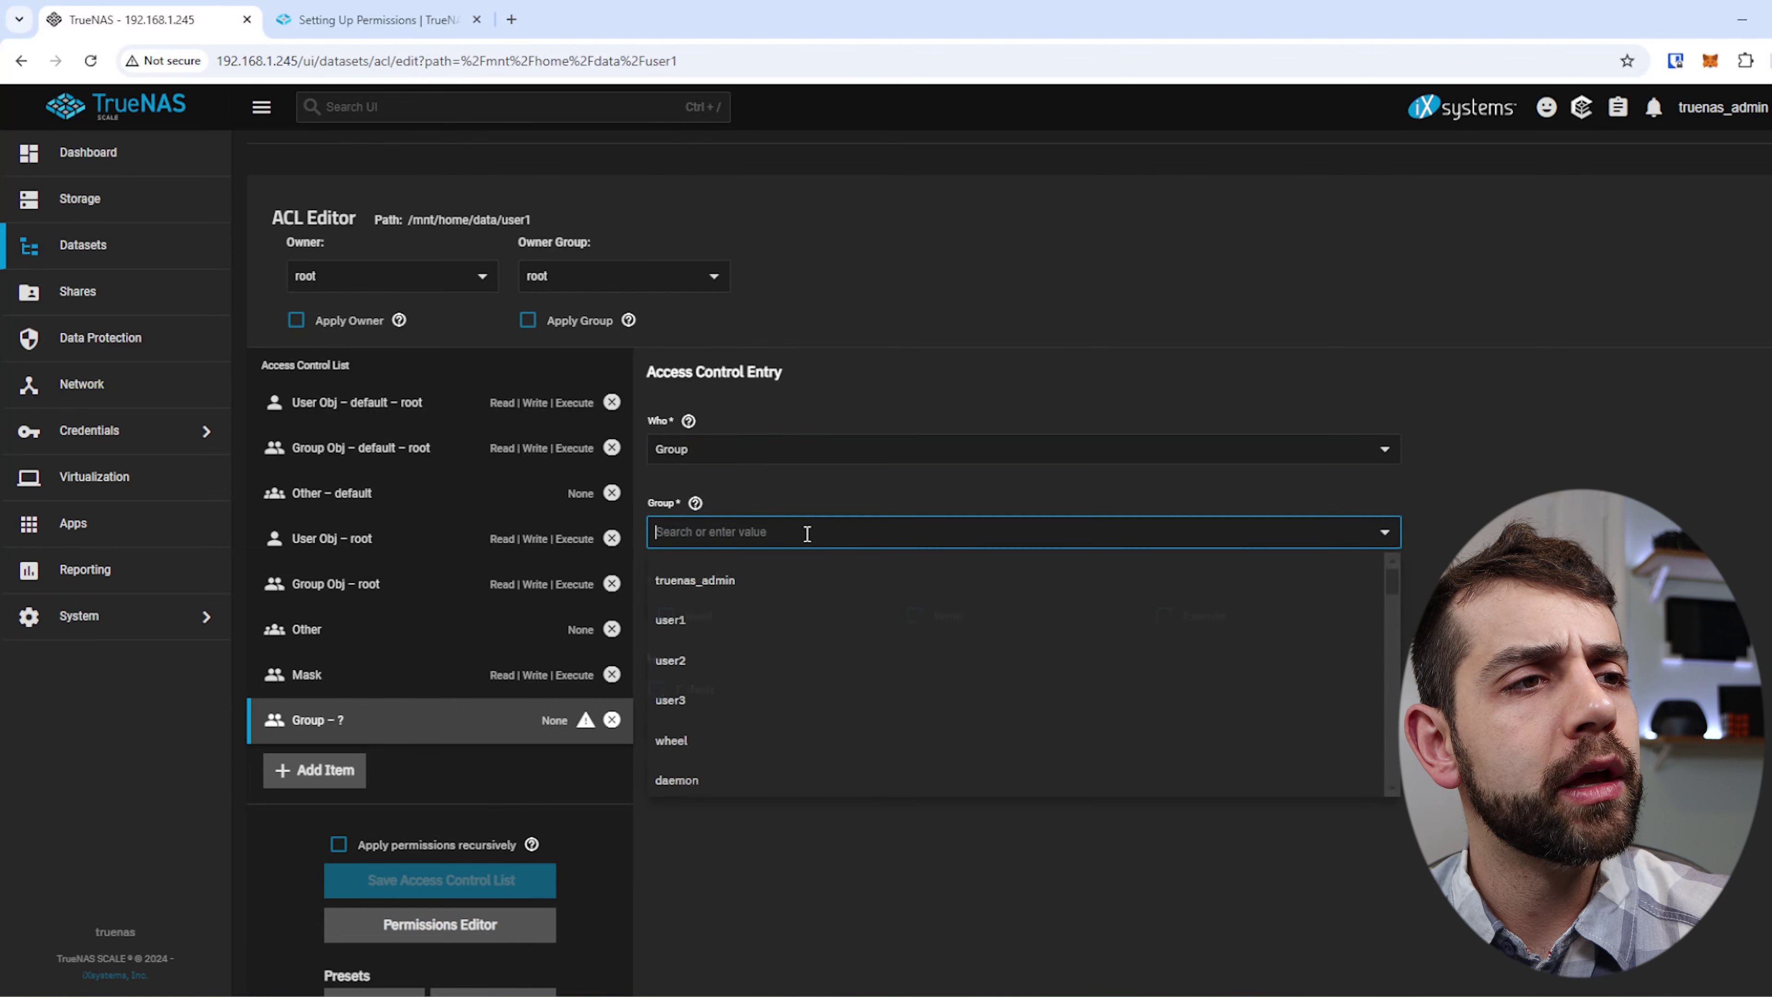
pyautogui.click(751, 621)
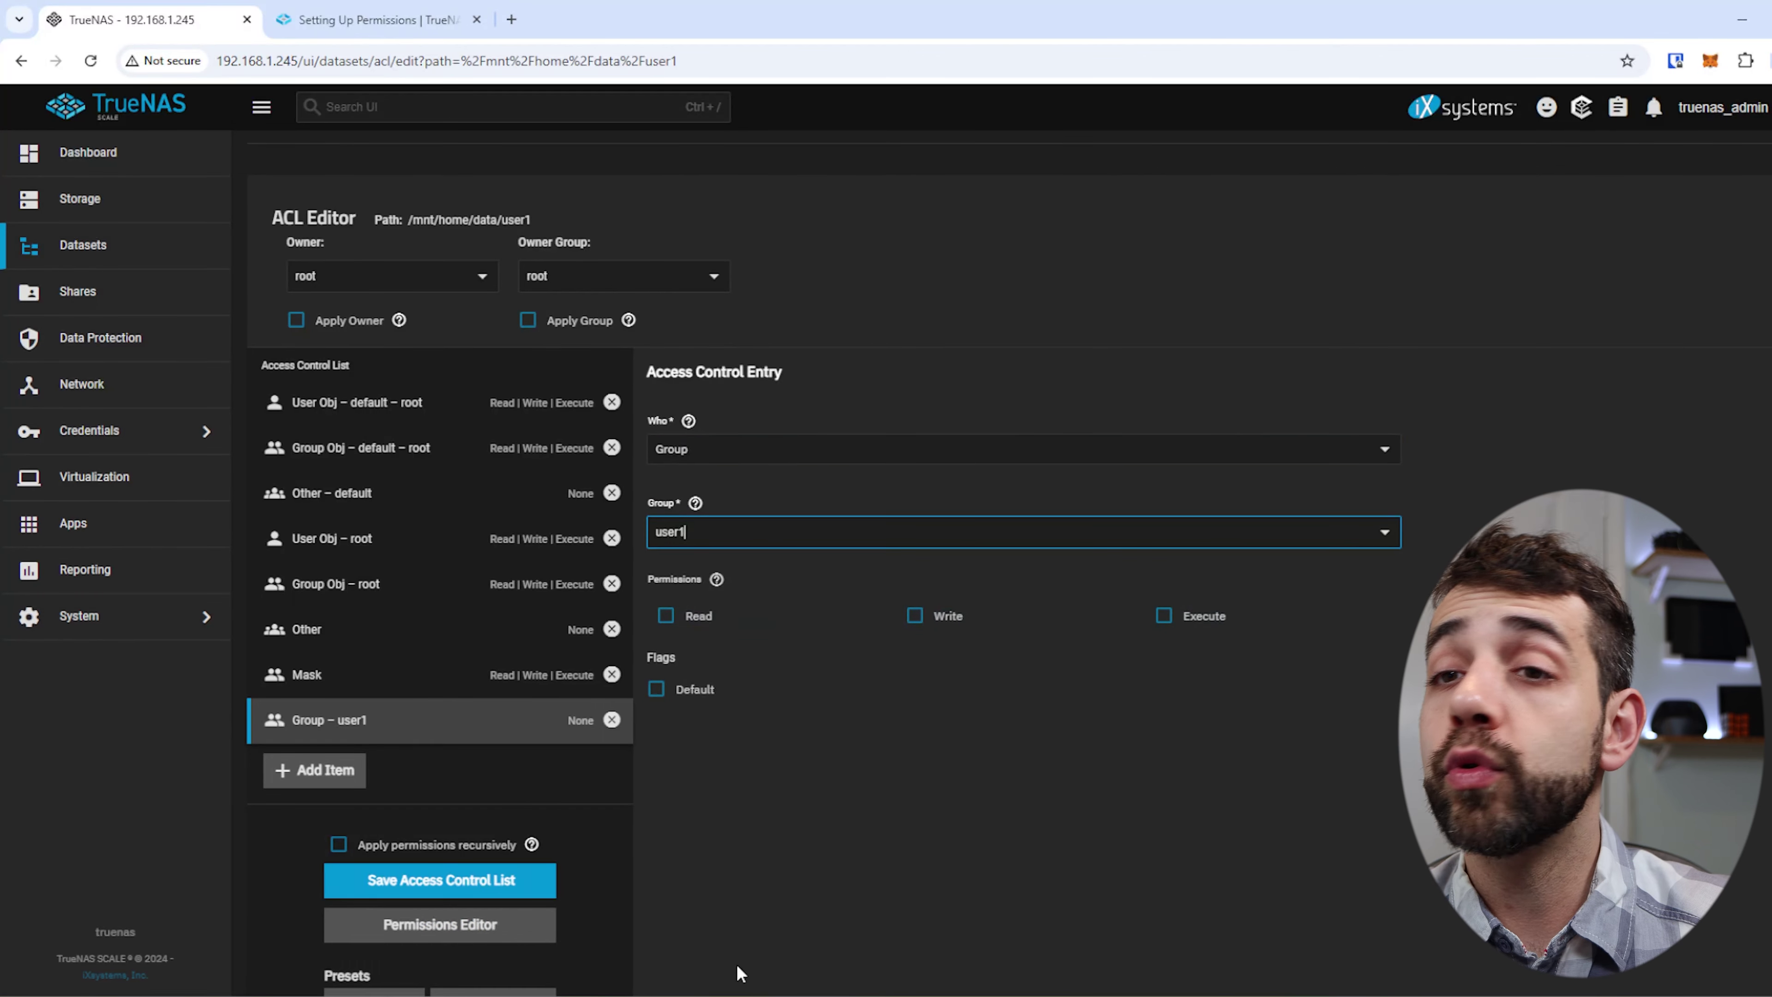
pyautogui.click(656, 616)
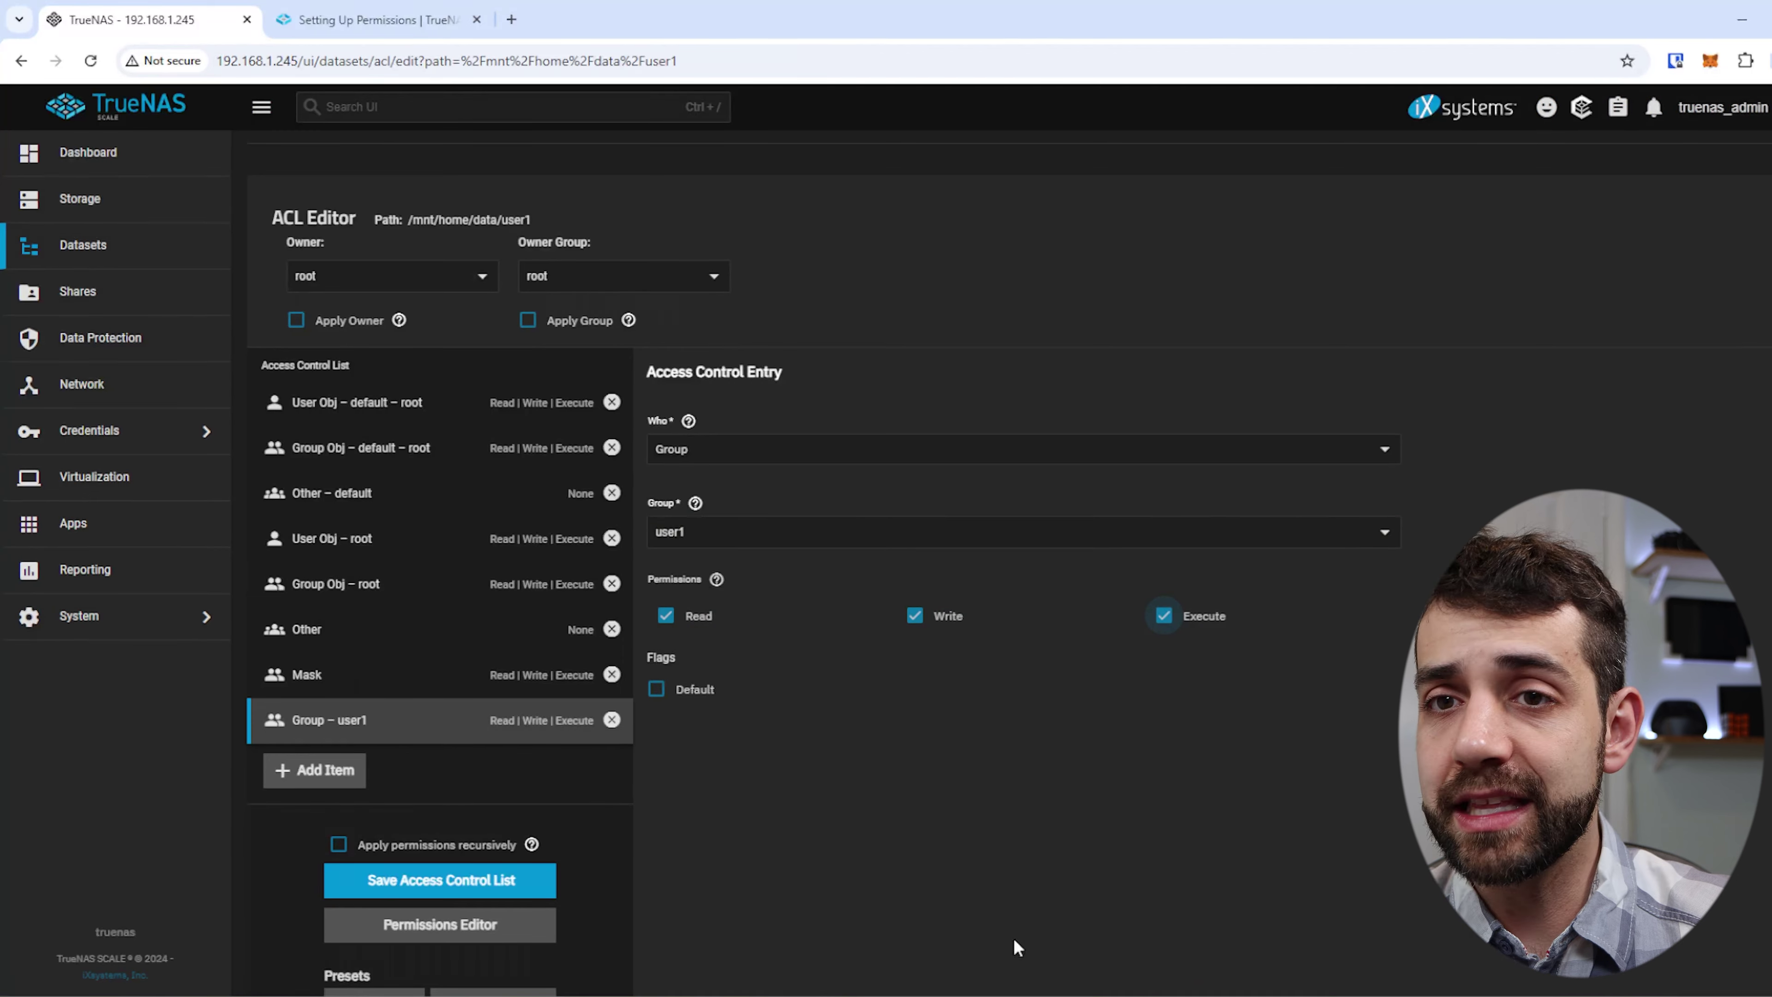
# Apply the ACL permissions recursively and confirm the warning.
pyautogui.scroll(-1, 391, 754)
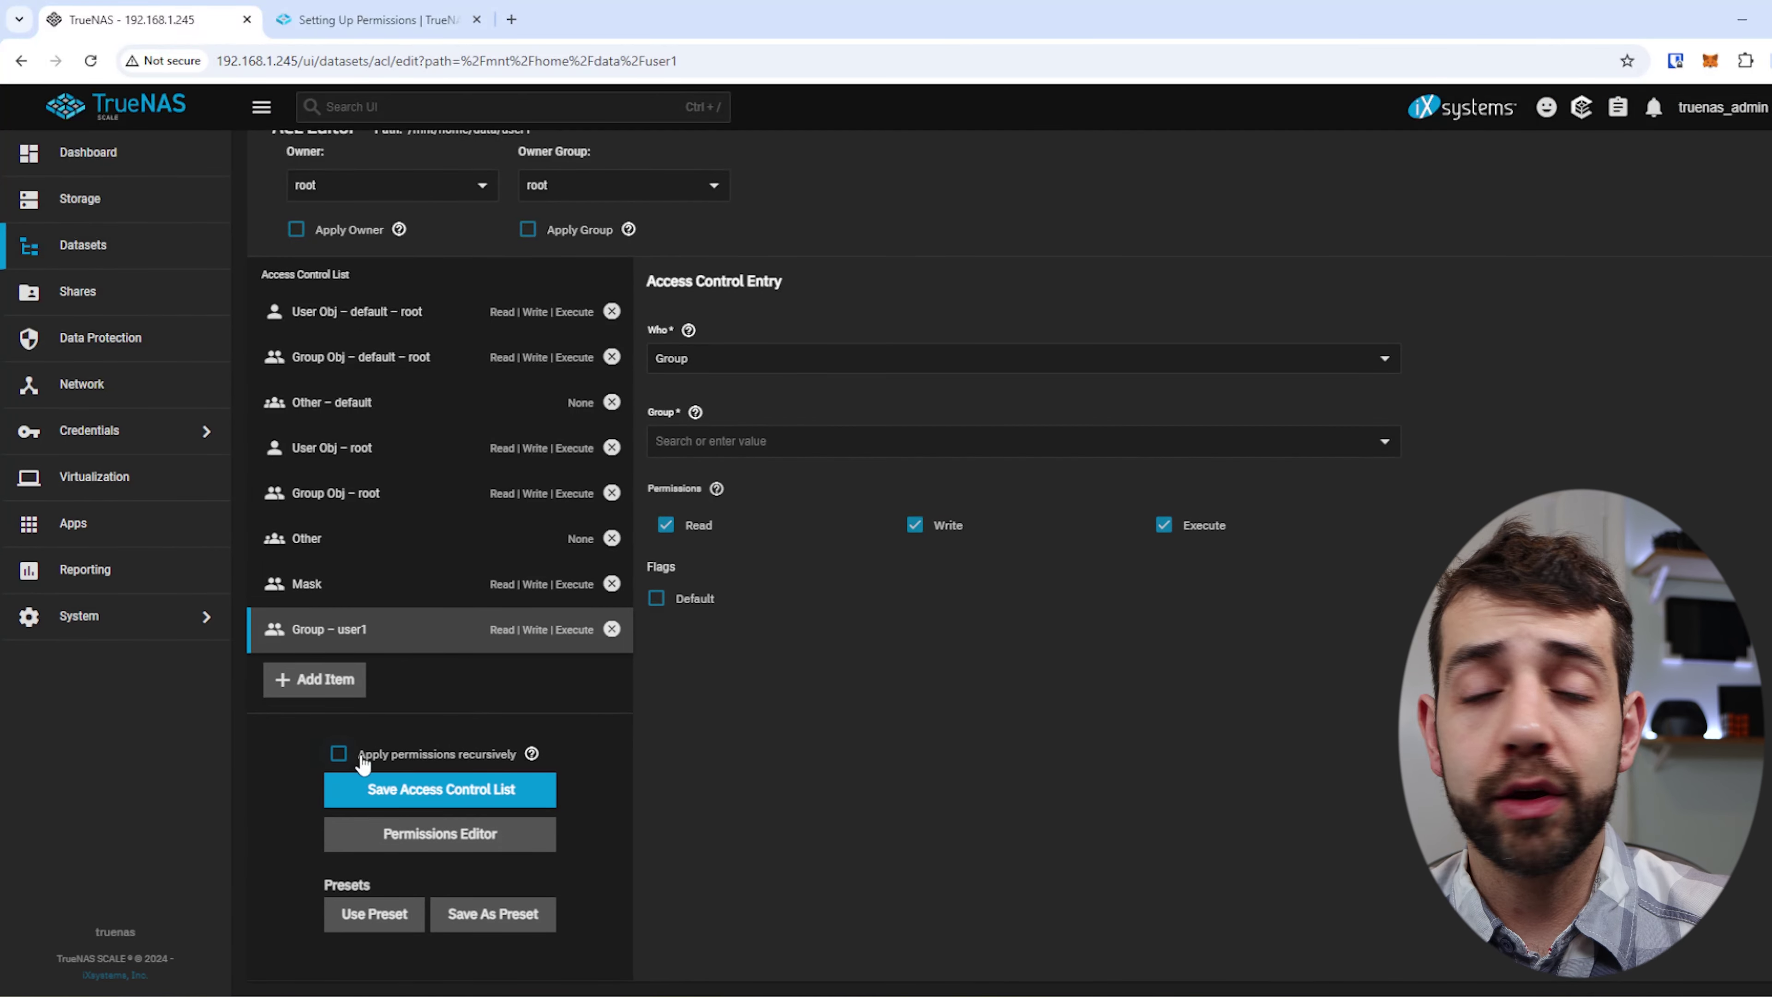
pyautogui.click(429, 756)
pyautogui.click(670, 596)
pyautogui.click(1188, 600)
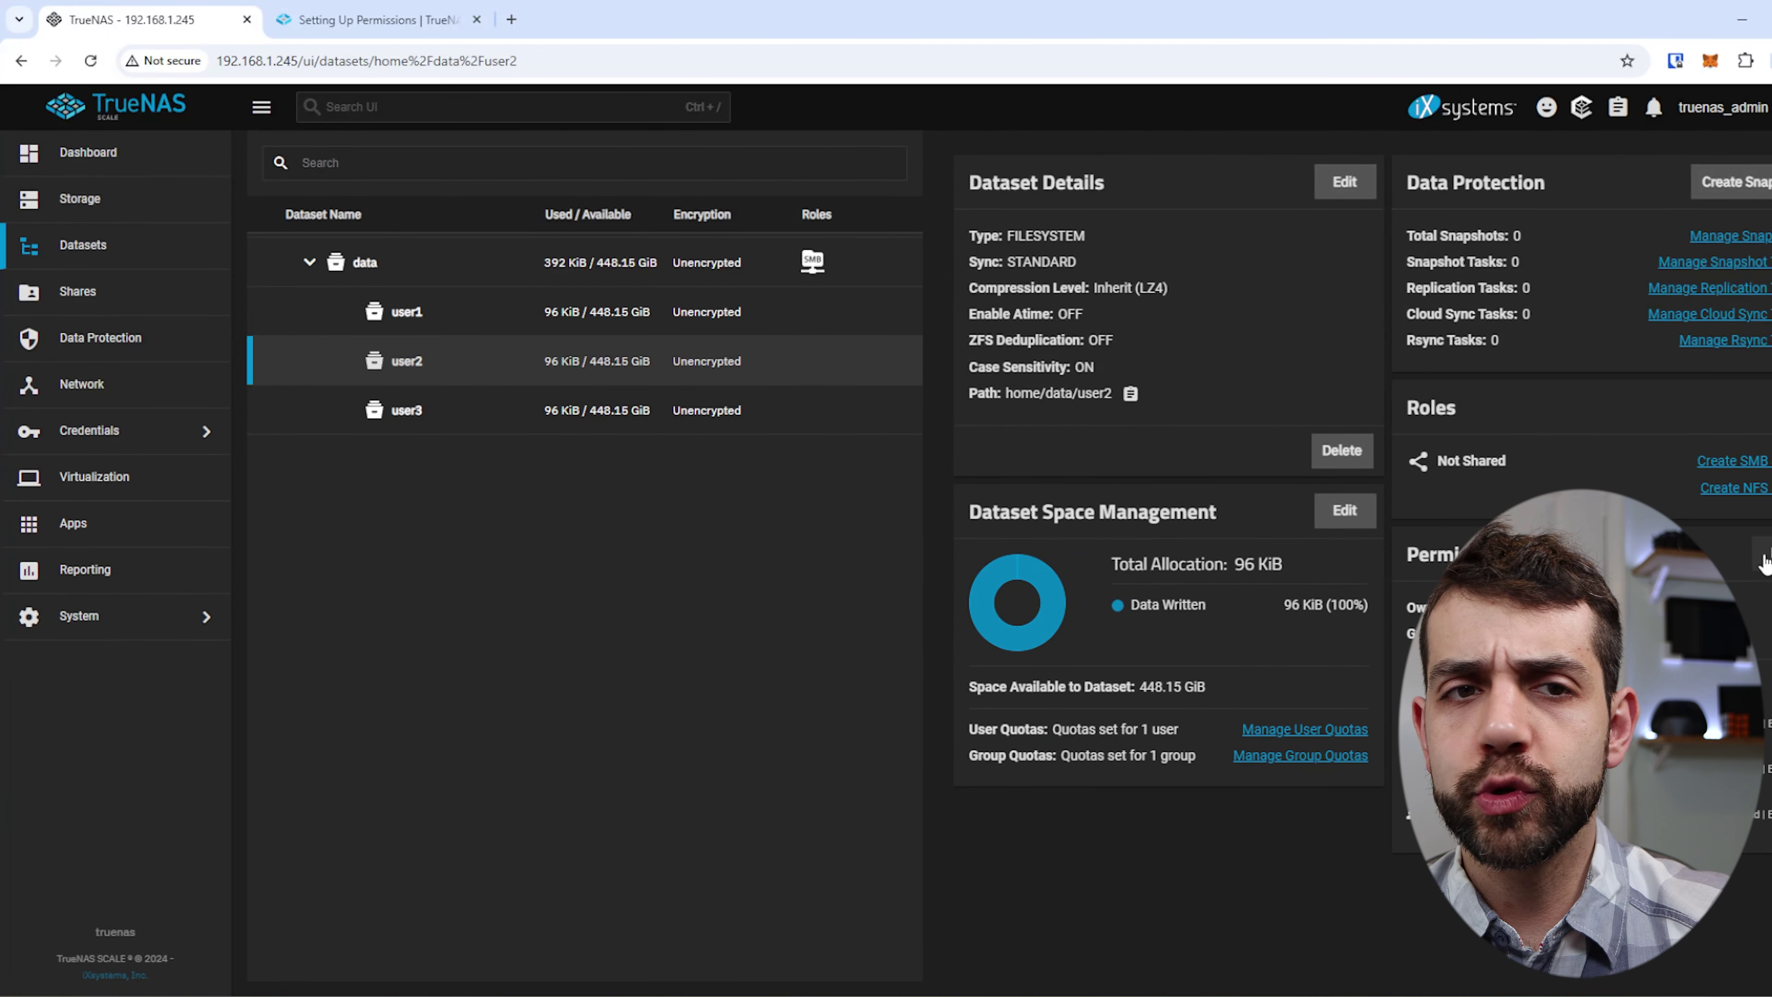
# Load the POSIX_RESTRICTED preset ACL onto user2's dataset.
pyautogui.click(1759, 562)
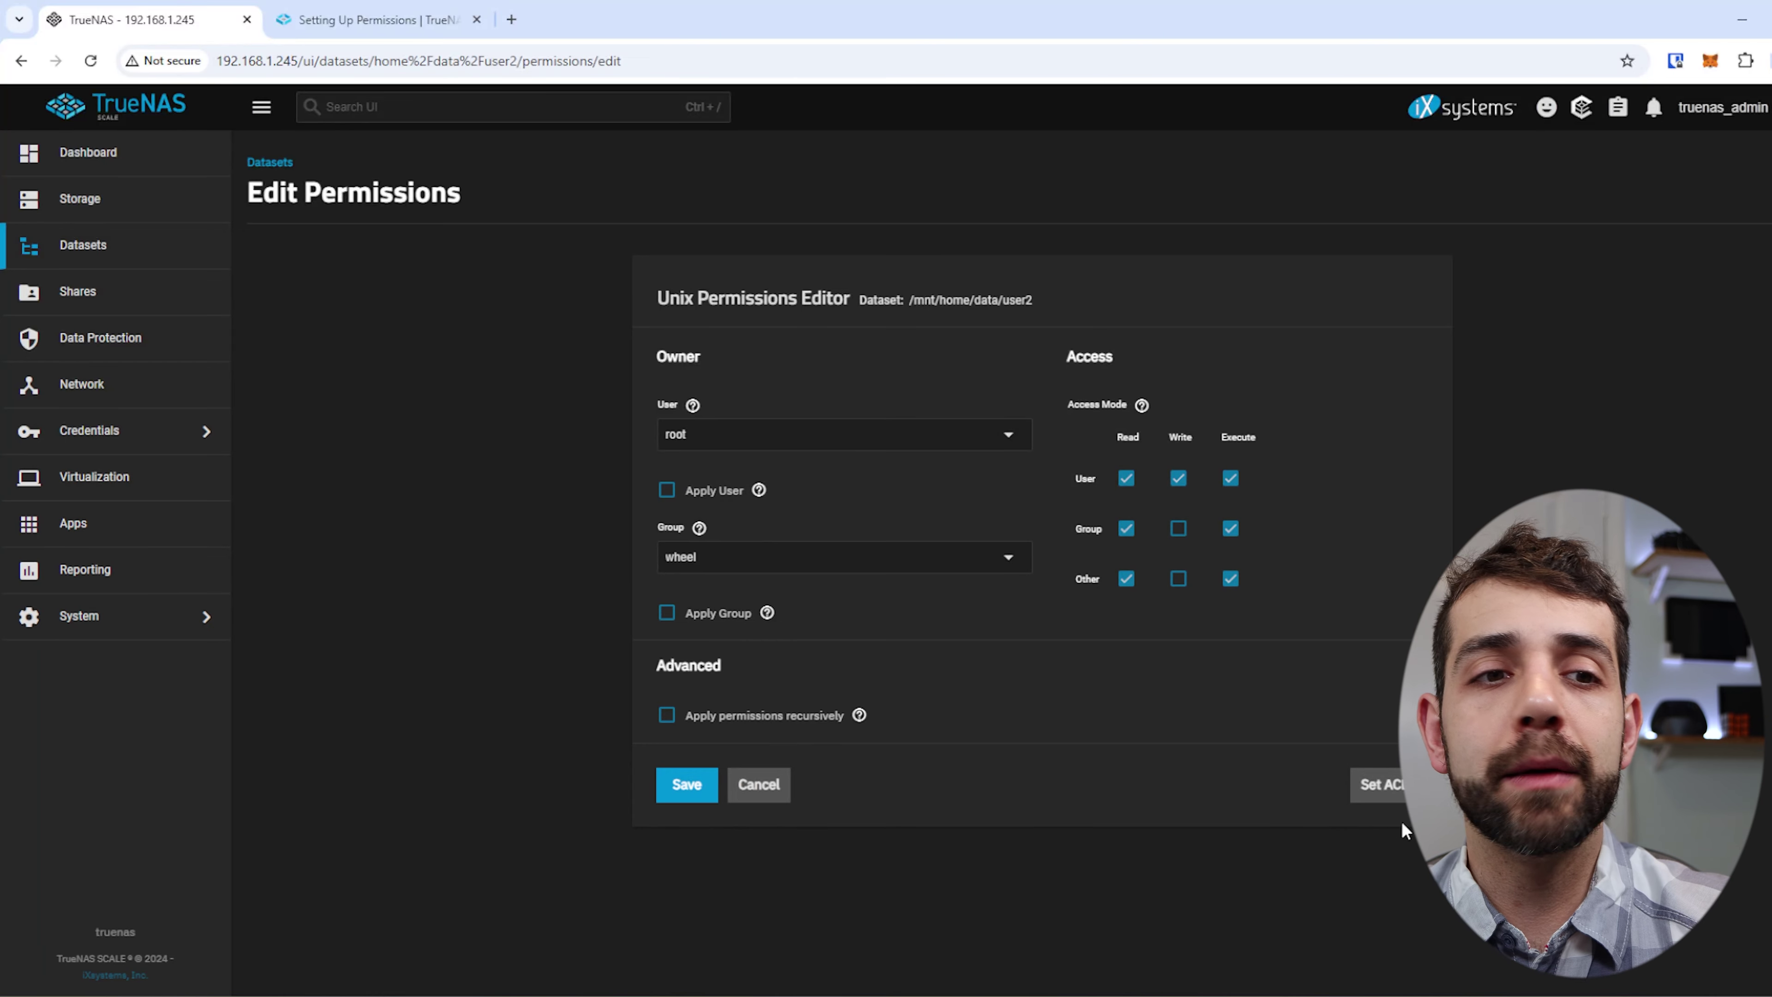
pyautogui.click(1397, 794)
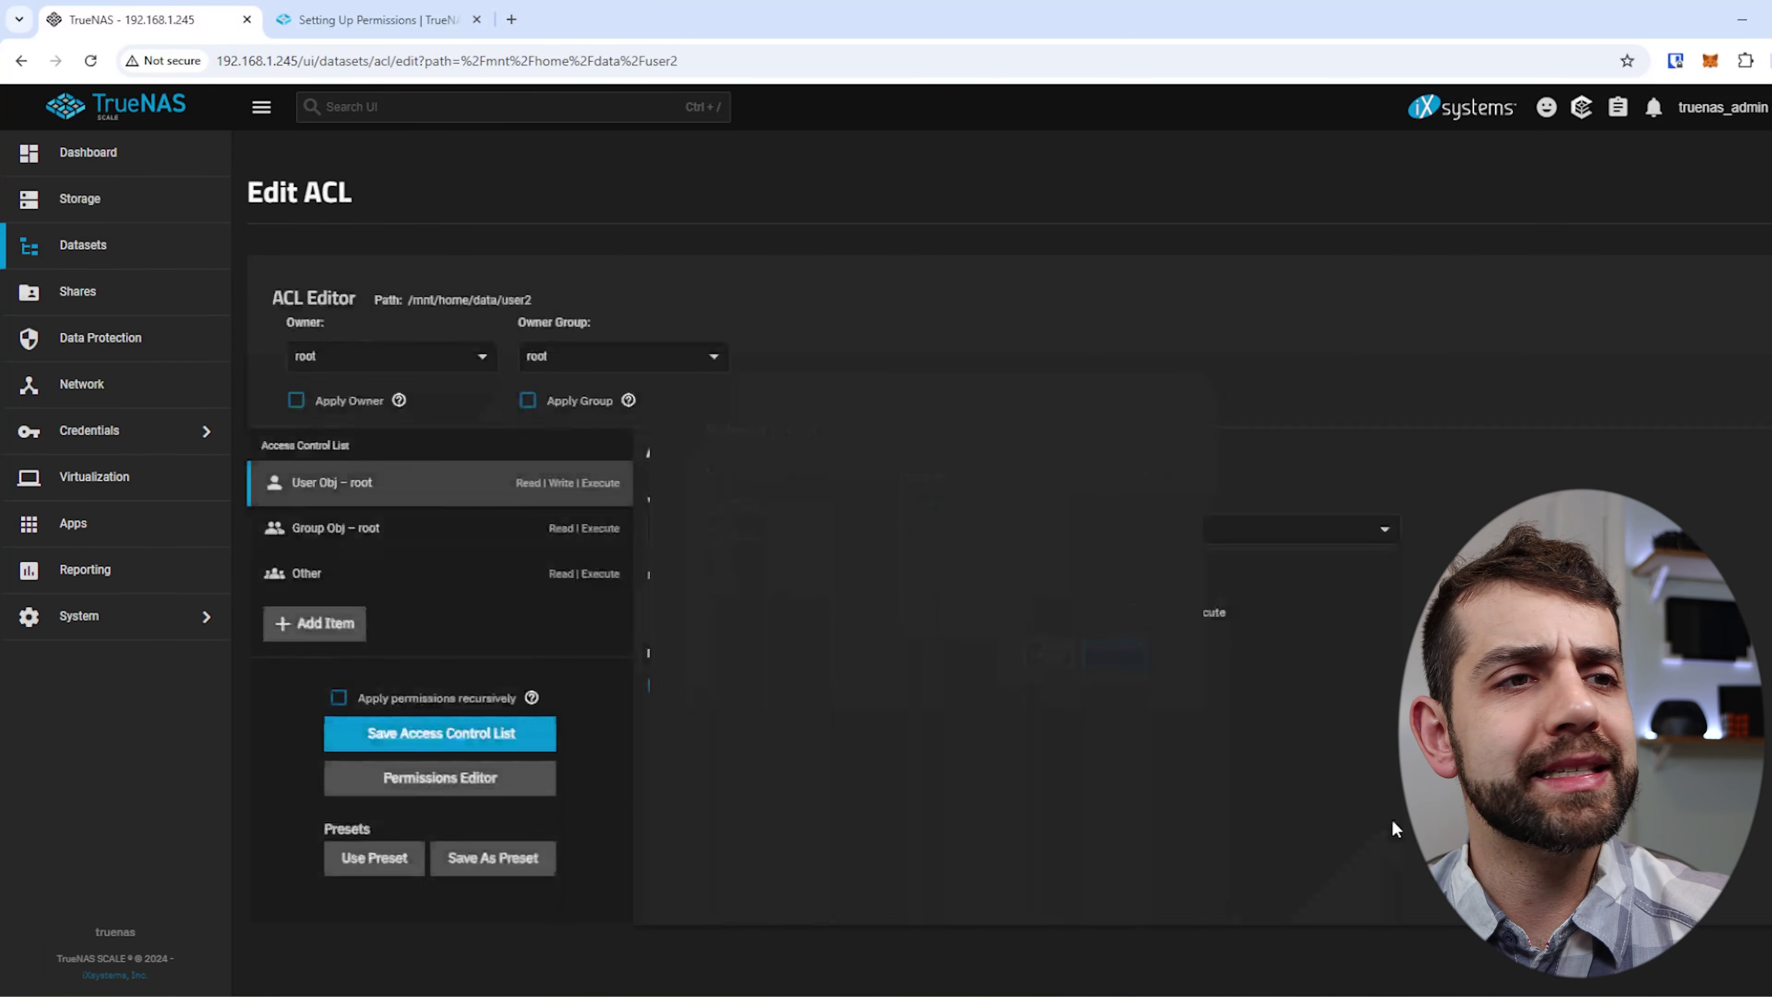
pyautogui.click(734, 625)
pyautogui.click(736, 740)
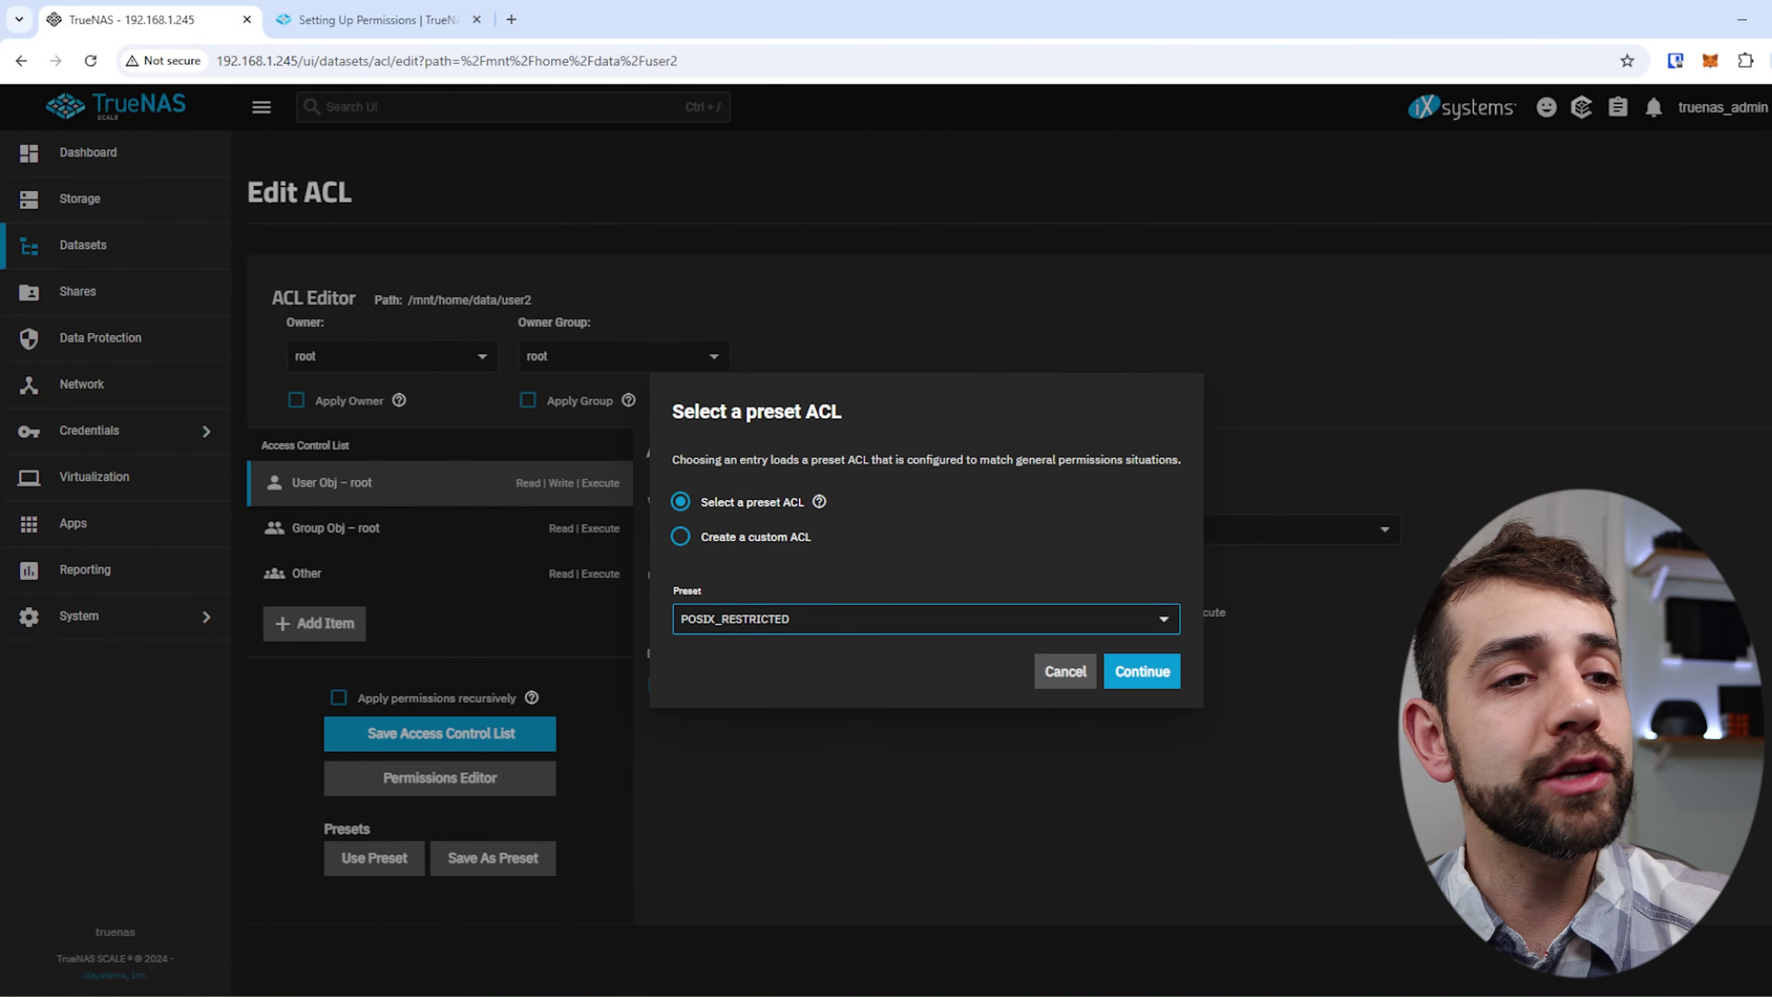
pyautogui.click(1142, 671)
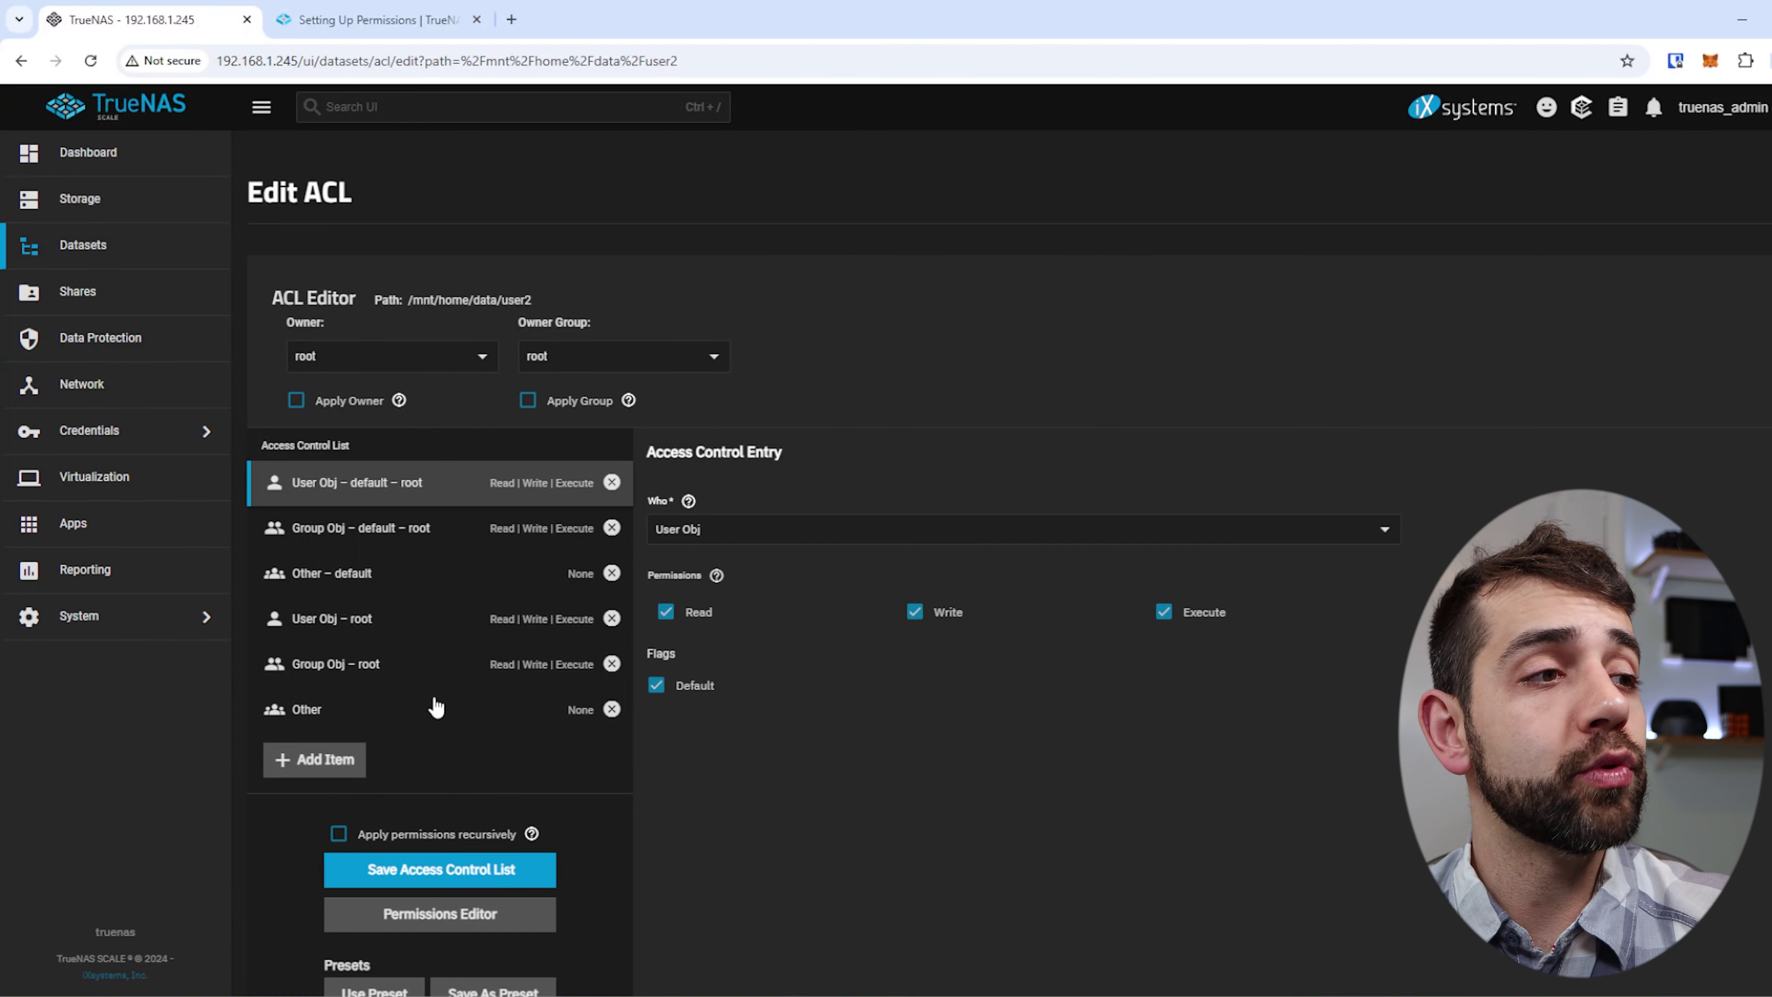
# Add a mask entry with Read, Write and Execute.
pyautogui.click(321, 766)
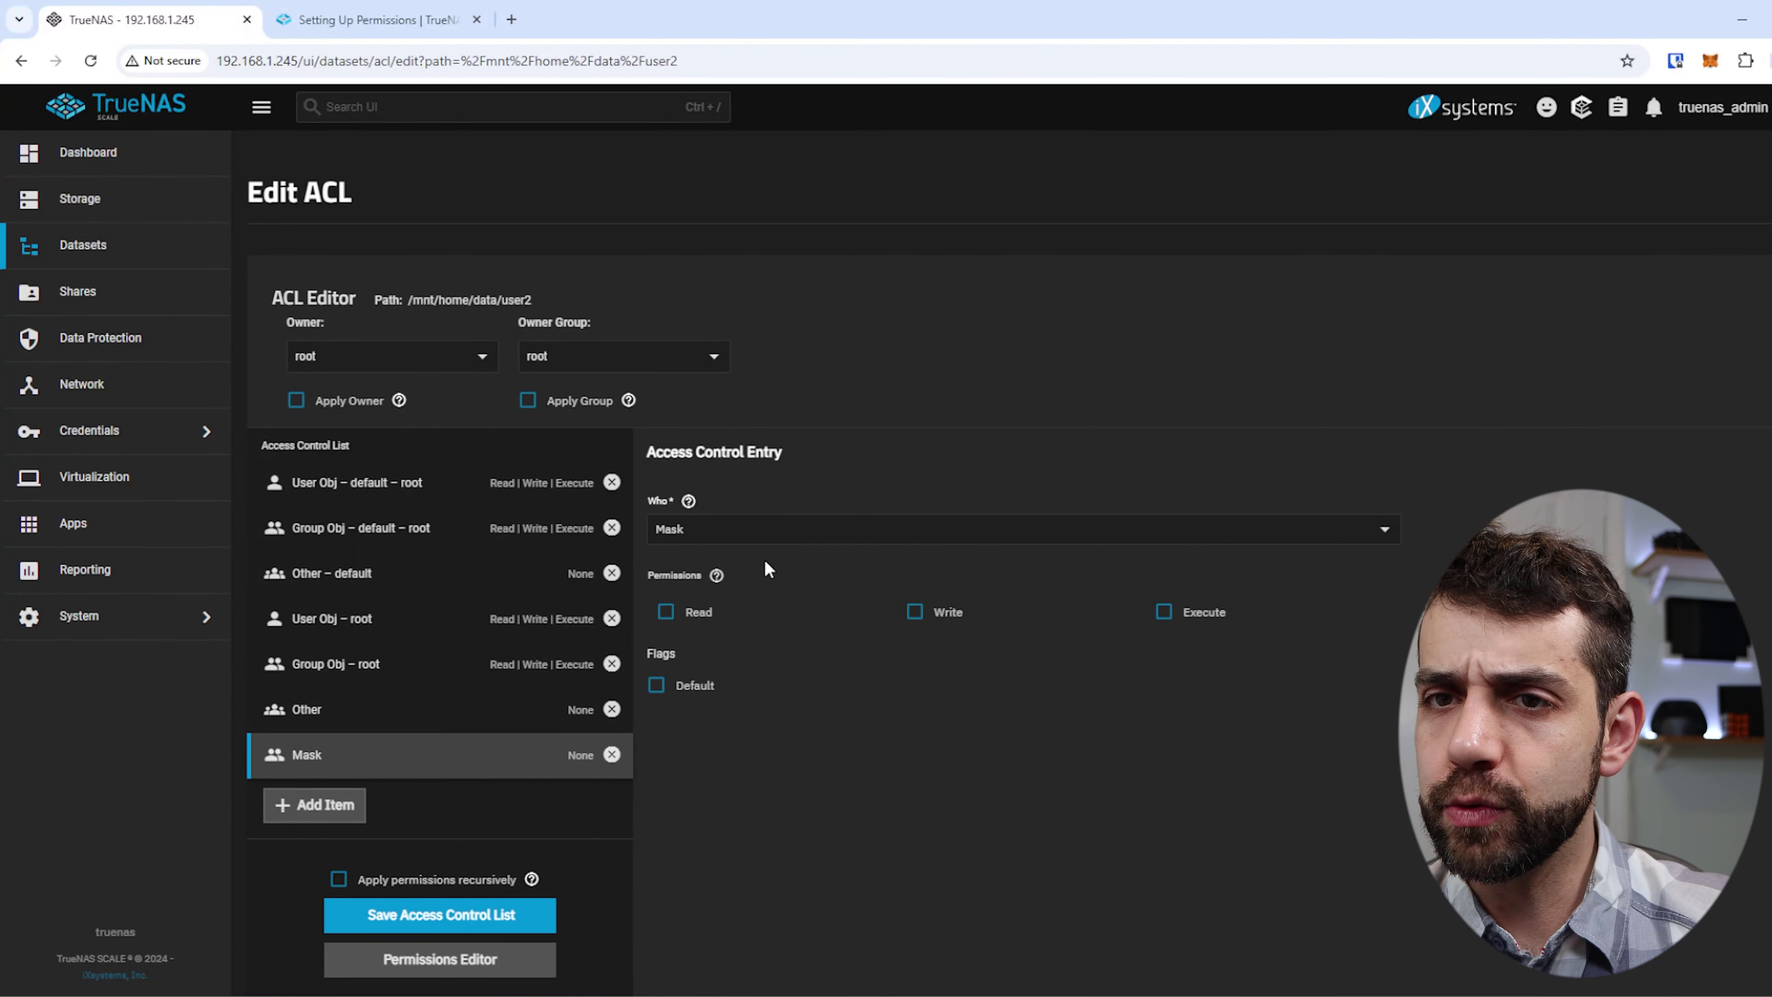
pyautogui.click(671, 615)
pyautogui.click(915, 612)
pyautogui.click(1164, 612)
# Add a Group user2 entry granting Read, Write and Execute, then add another entry.
pyautogui.click(312, 807)
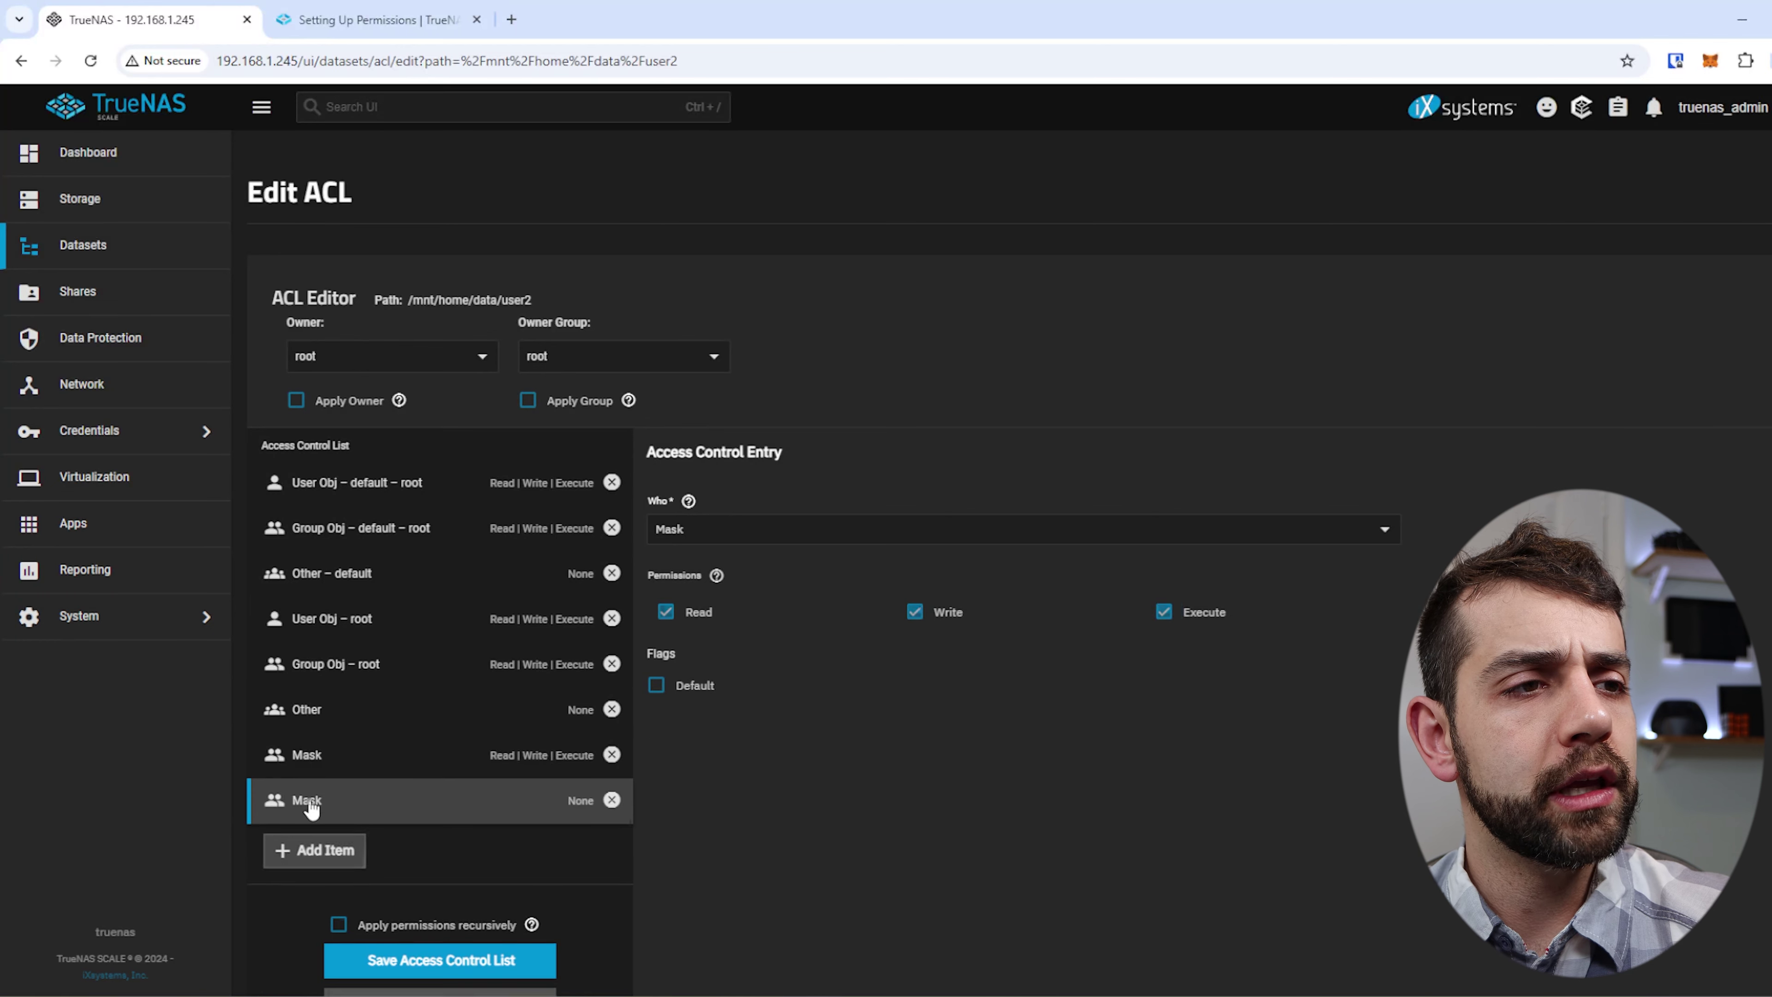
pyautogui.click(747, 529)
pyautogui.click(886, 609)
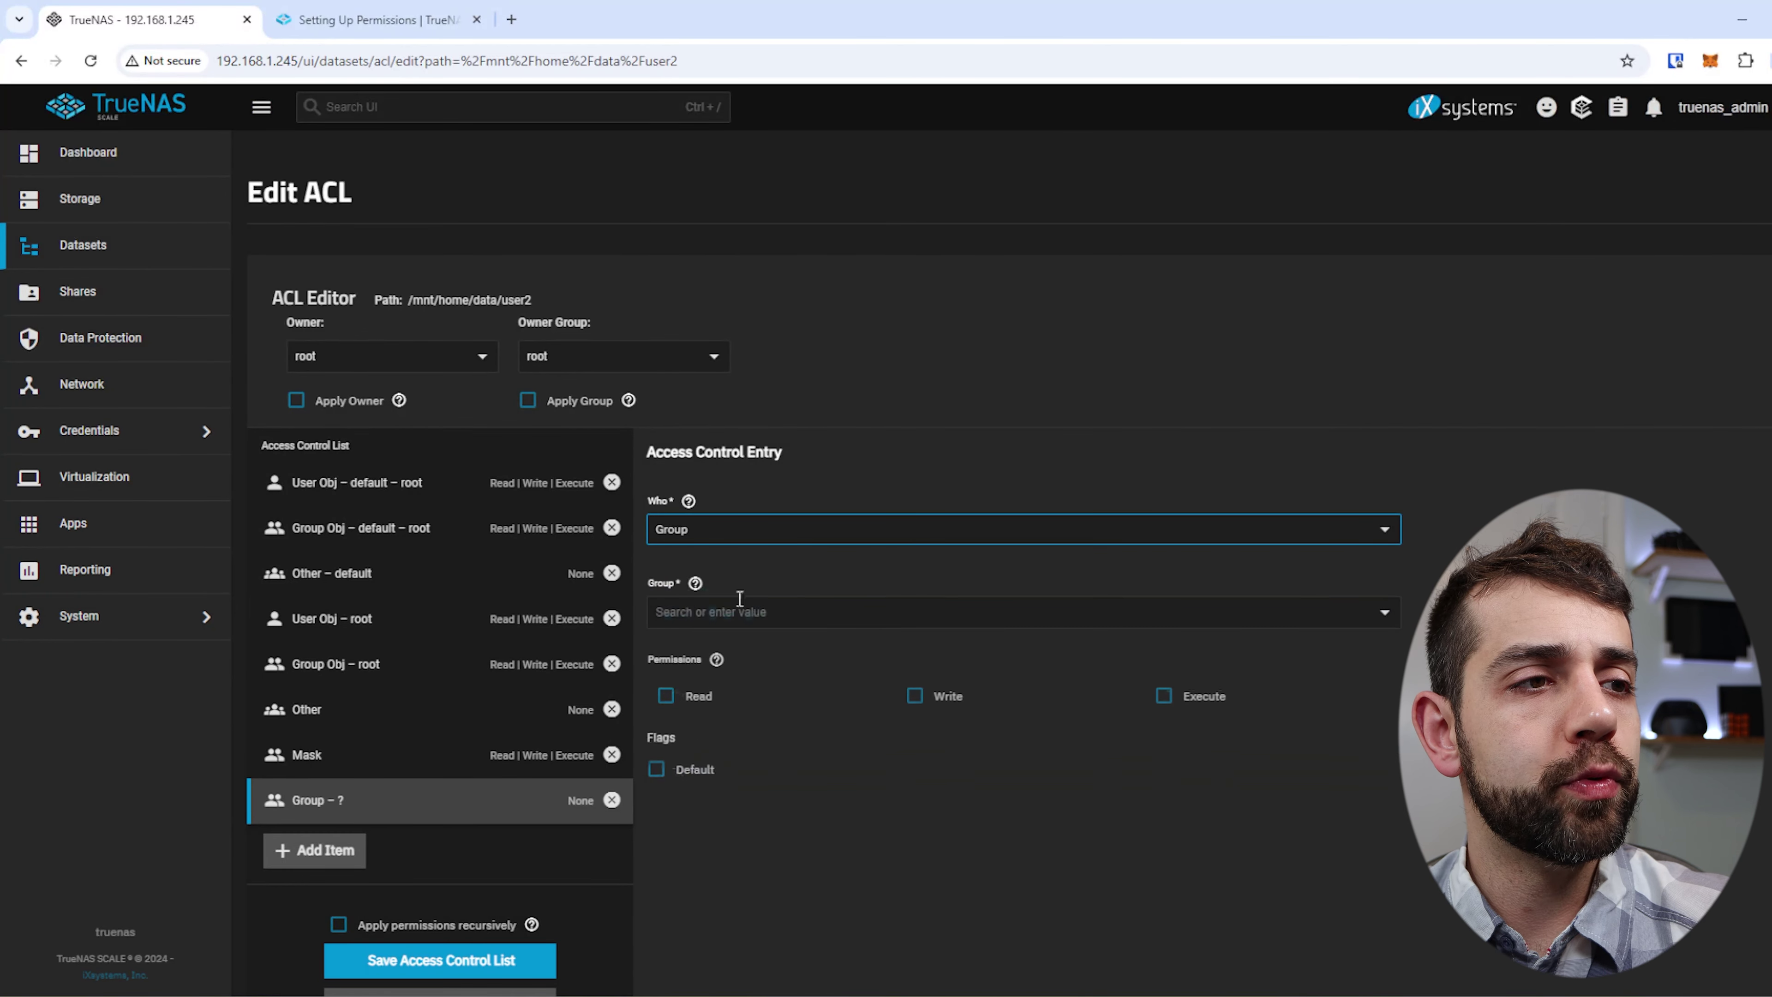
pyautogui.click(736, 612)
pyautogui.click(705, 758)
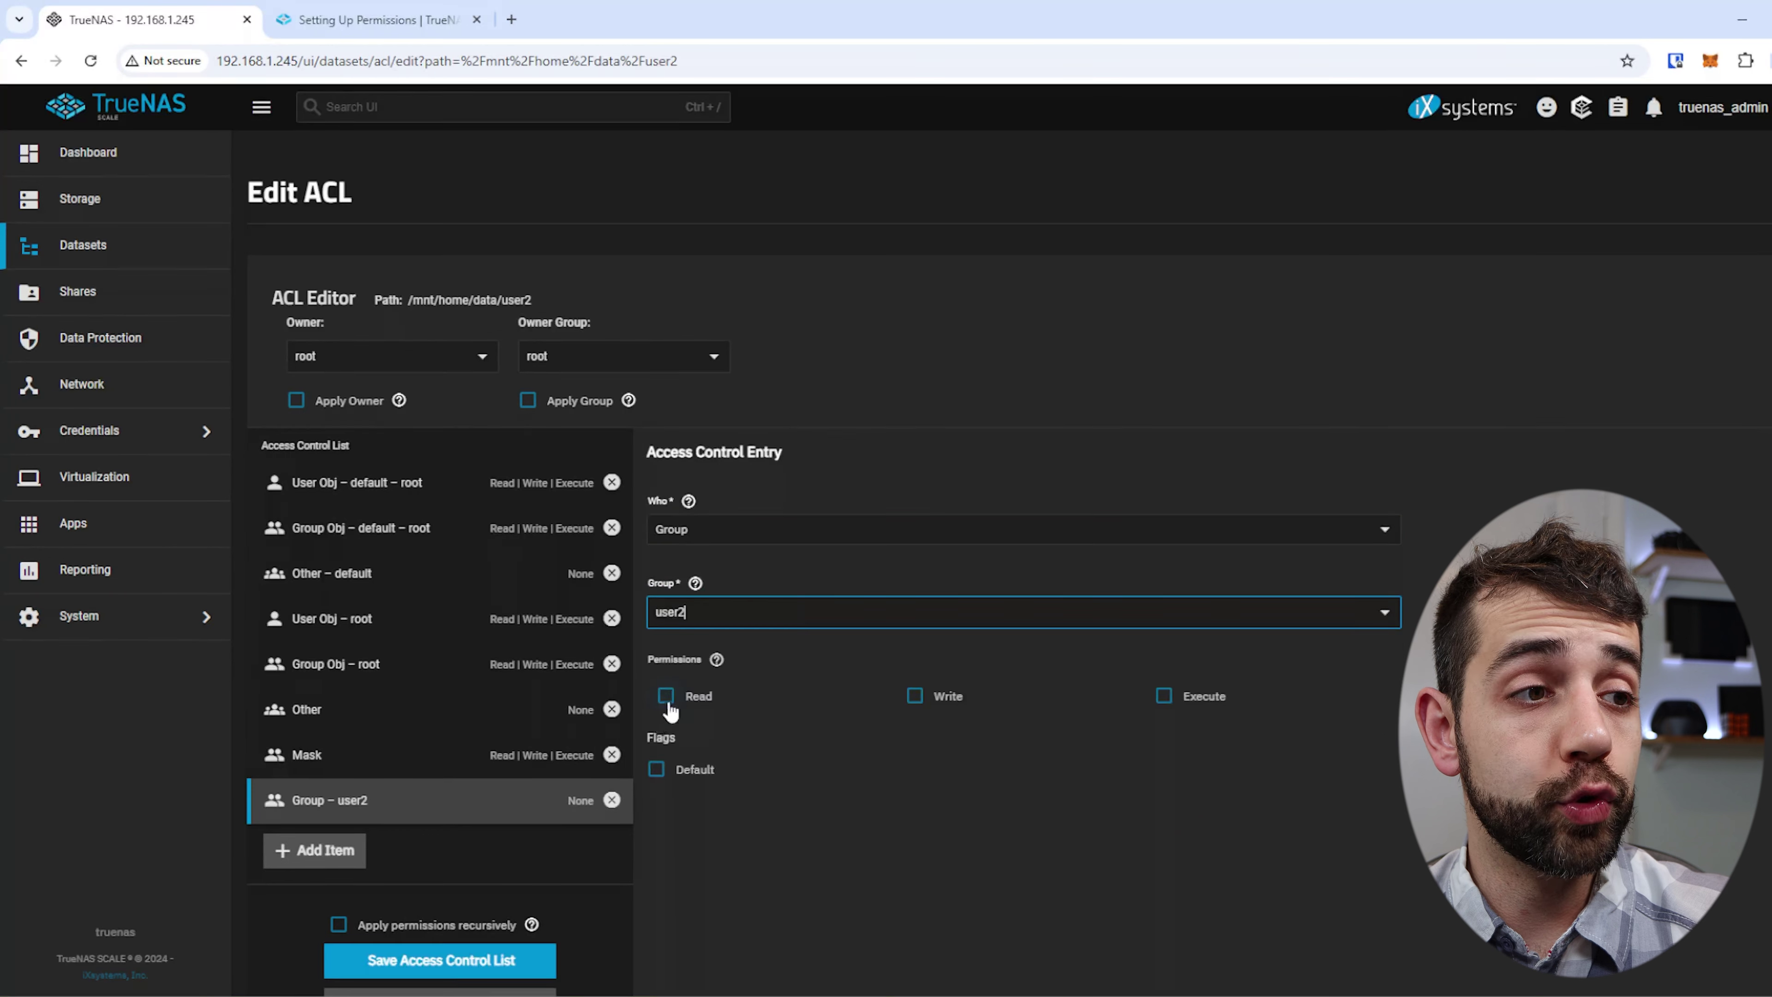
pyautogui.click(667, 696)
pyautogui.click(915, 696)
pyautogui.click(1210, 700)
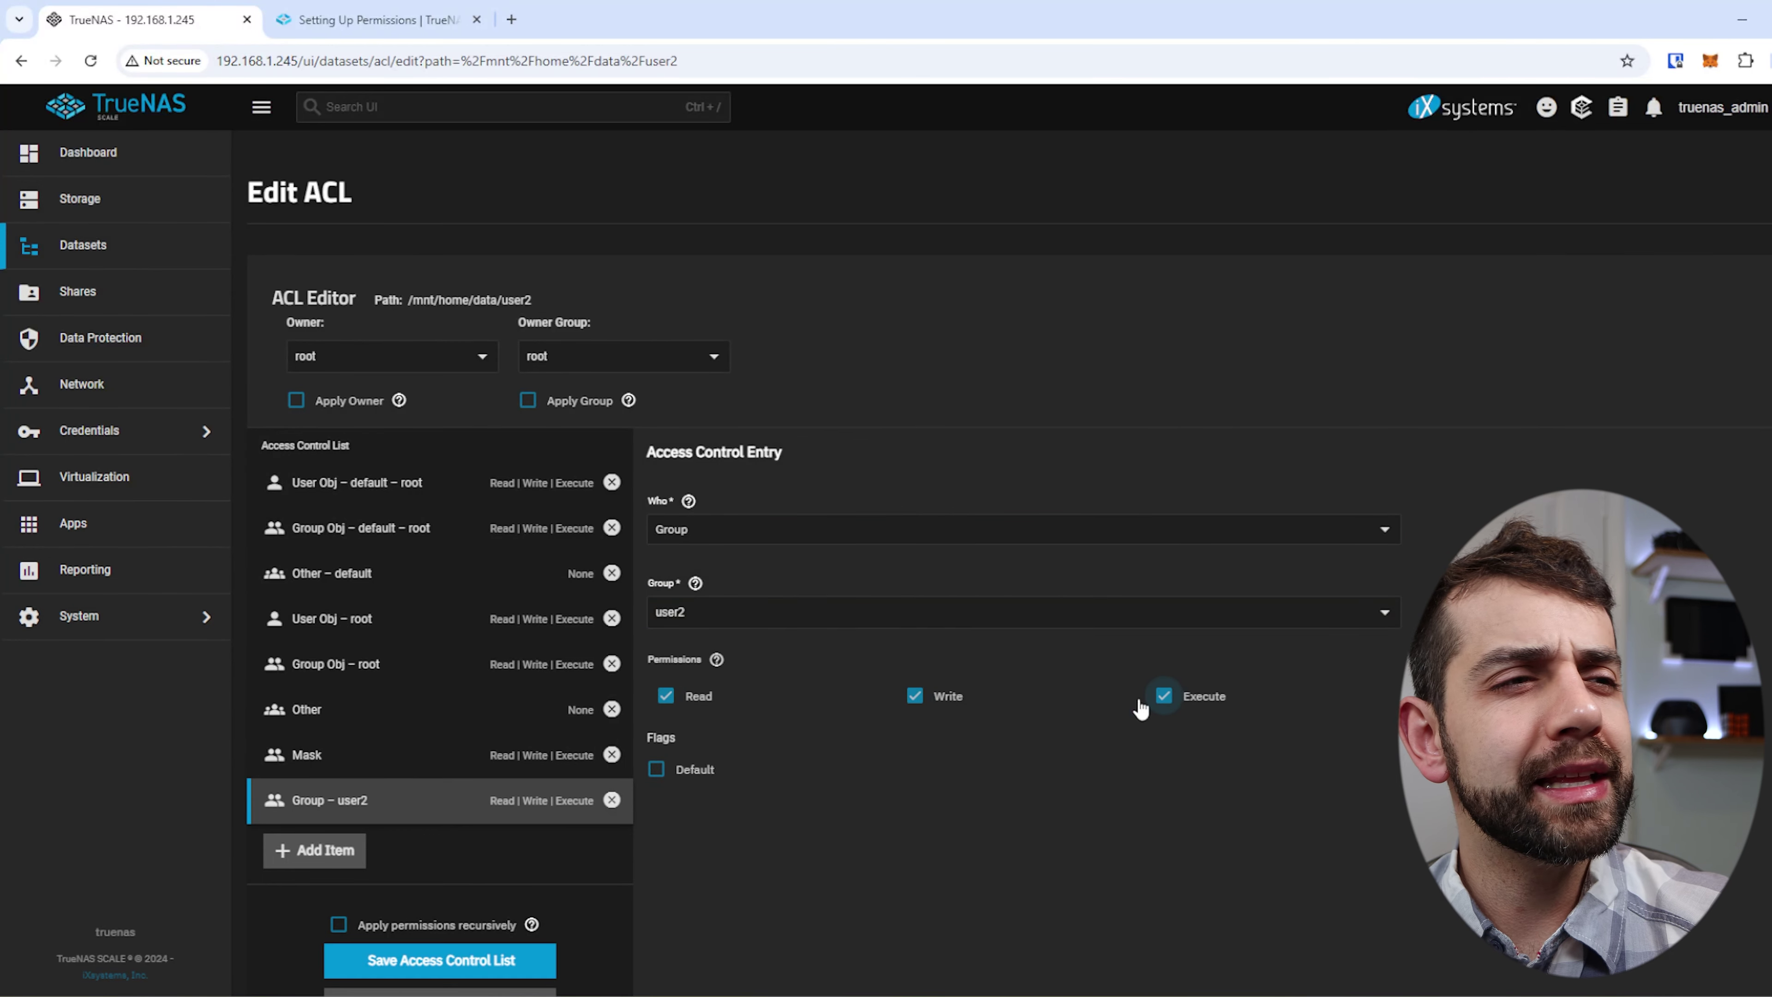
pyautogui.click(337, 855)
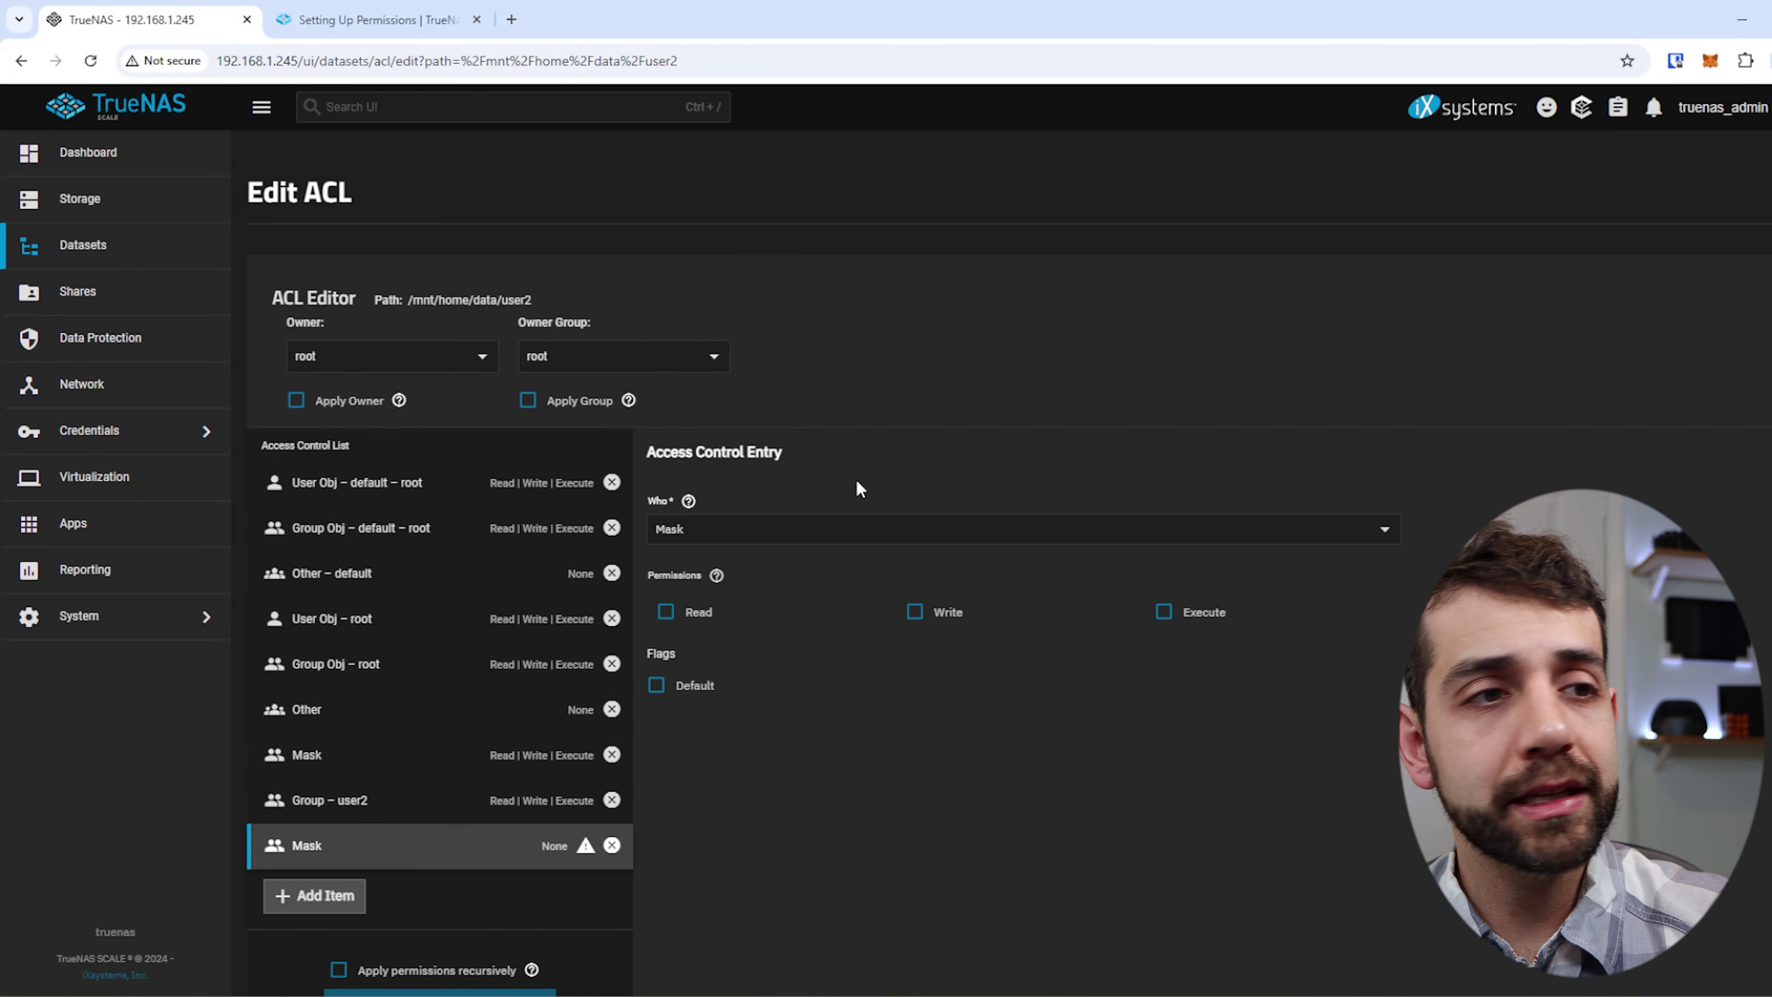
# Make the new entry a Group user3 entry with Read and Execute.
pyautogui.click(852, 532)
pyautogui.click(720, 613)
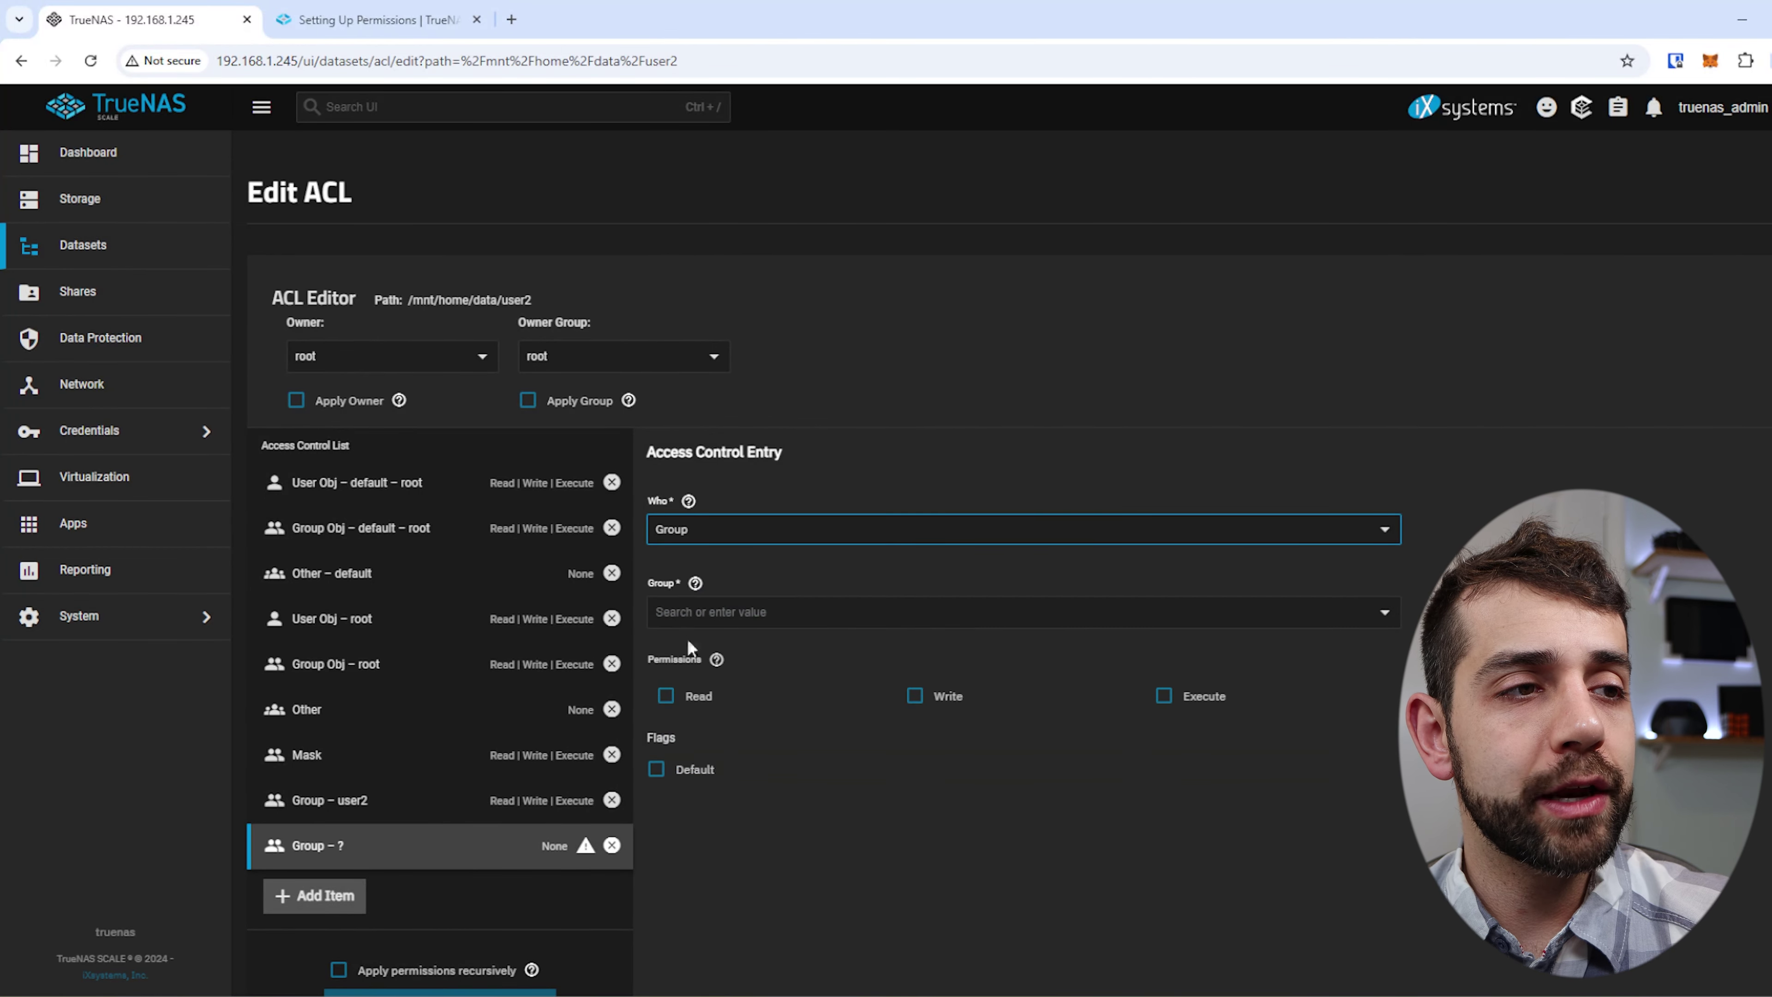
pyautogui.click(740, 617)
pyautogui.click(728, 774)
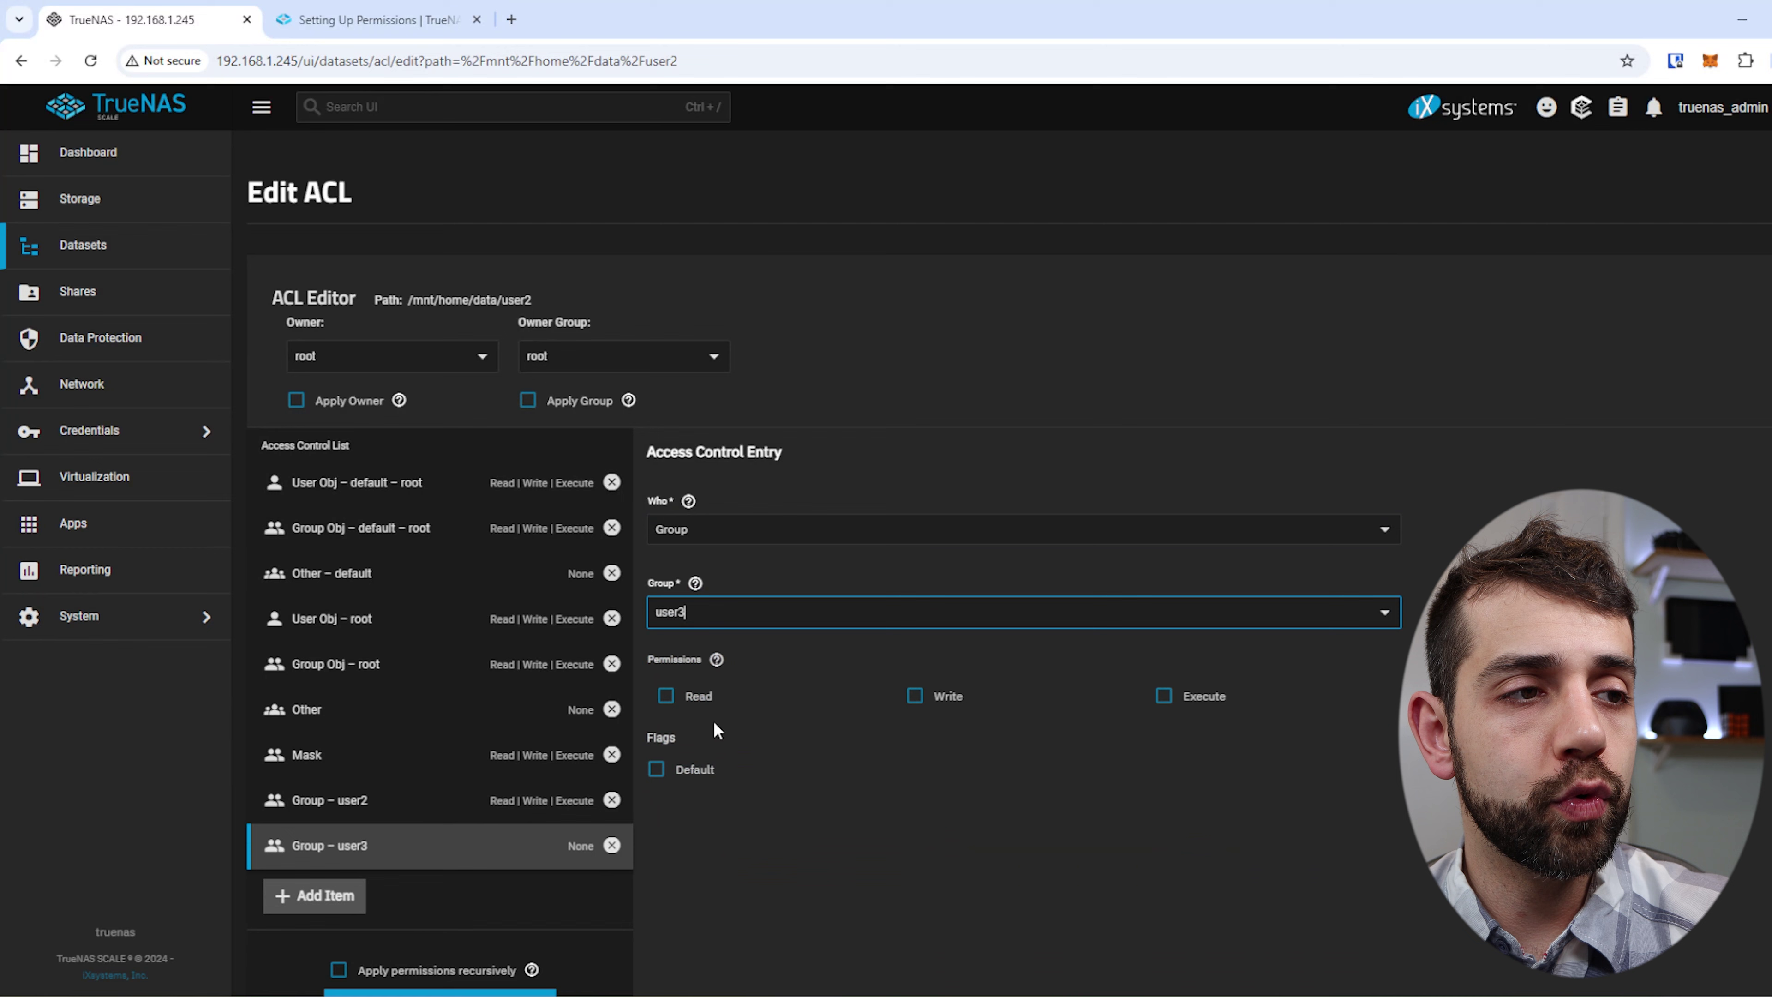
pyautogui.click(697, 697)
pyautogui.click(1191, 704)
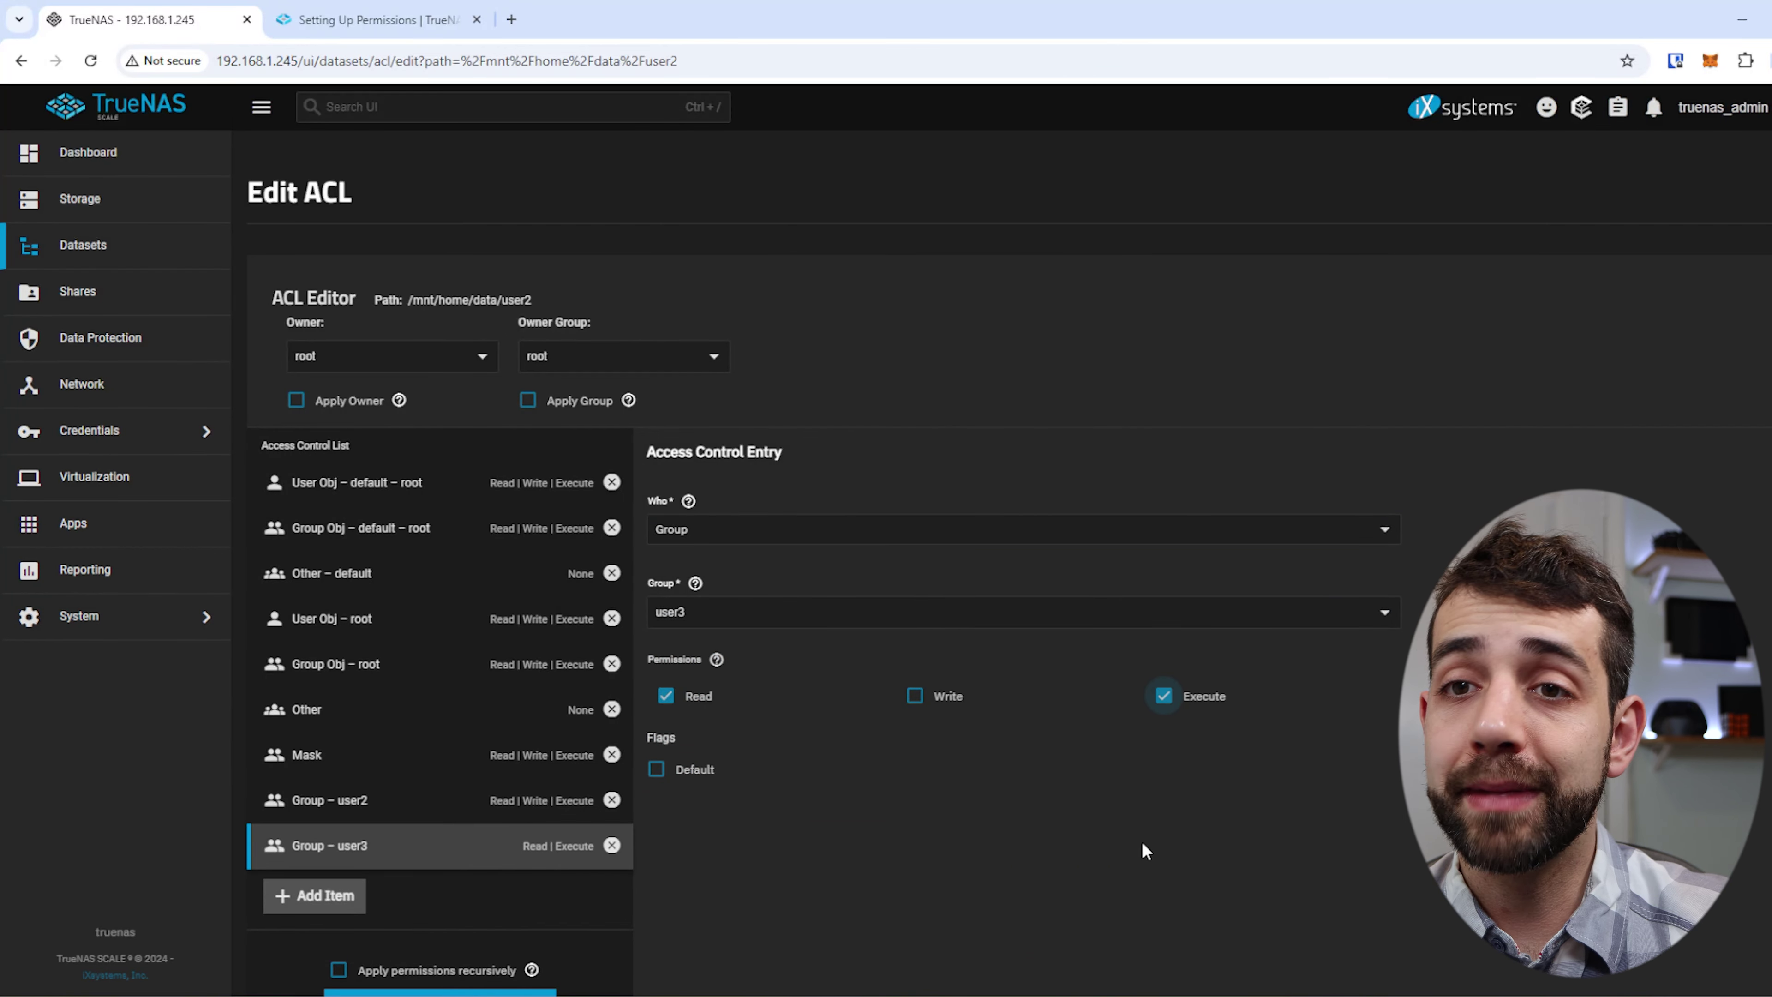
# Confirm applying permissions recursively and save user2's access control list.
pyautogui.scroll(-1, 772, 762)
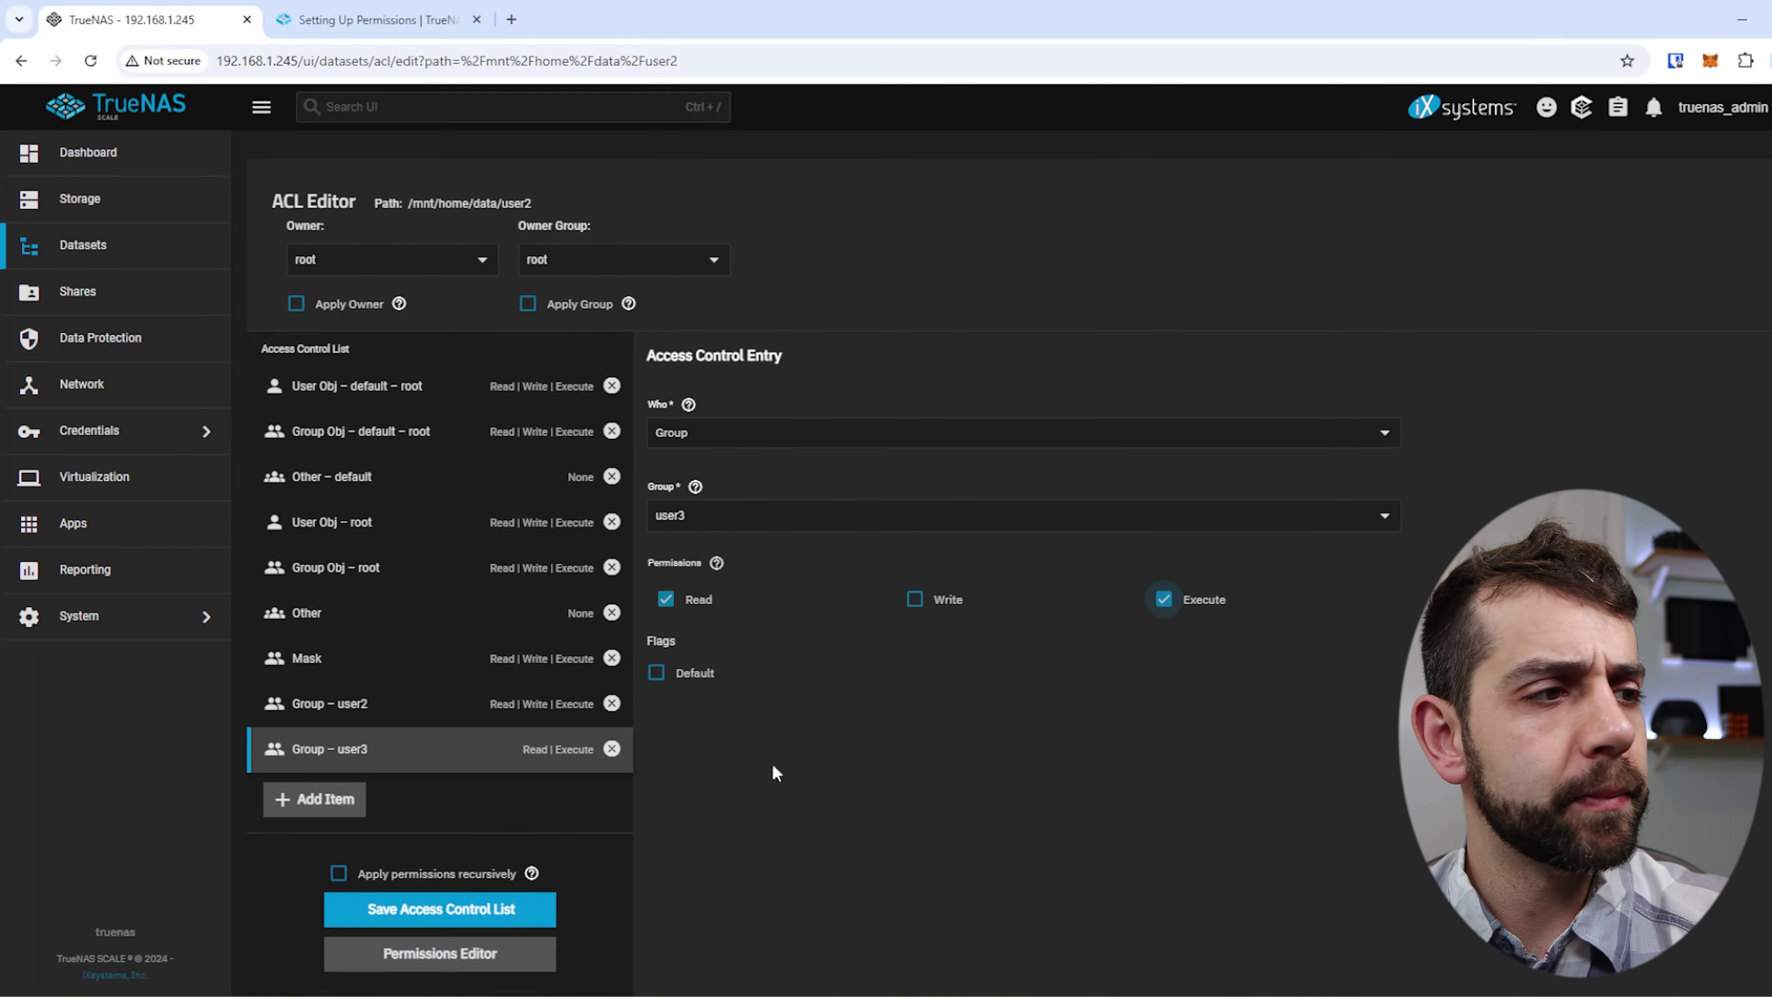
pyautogui.click(415, 876)
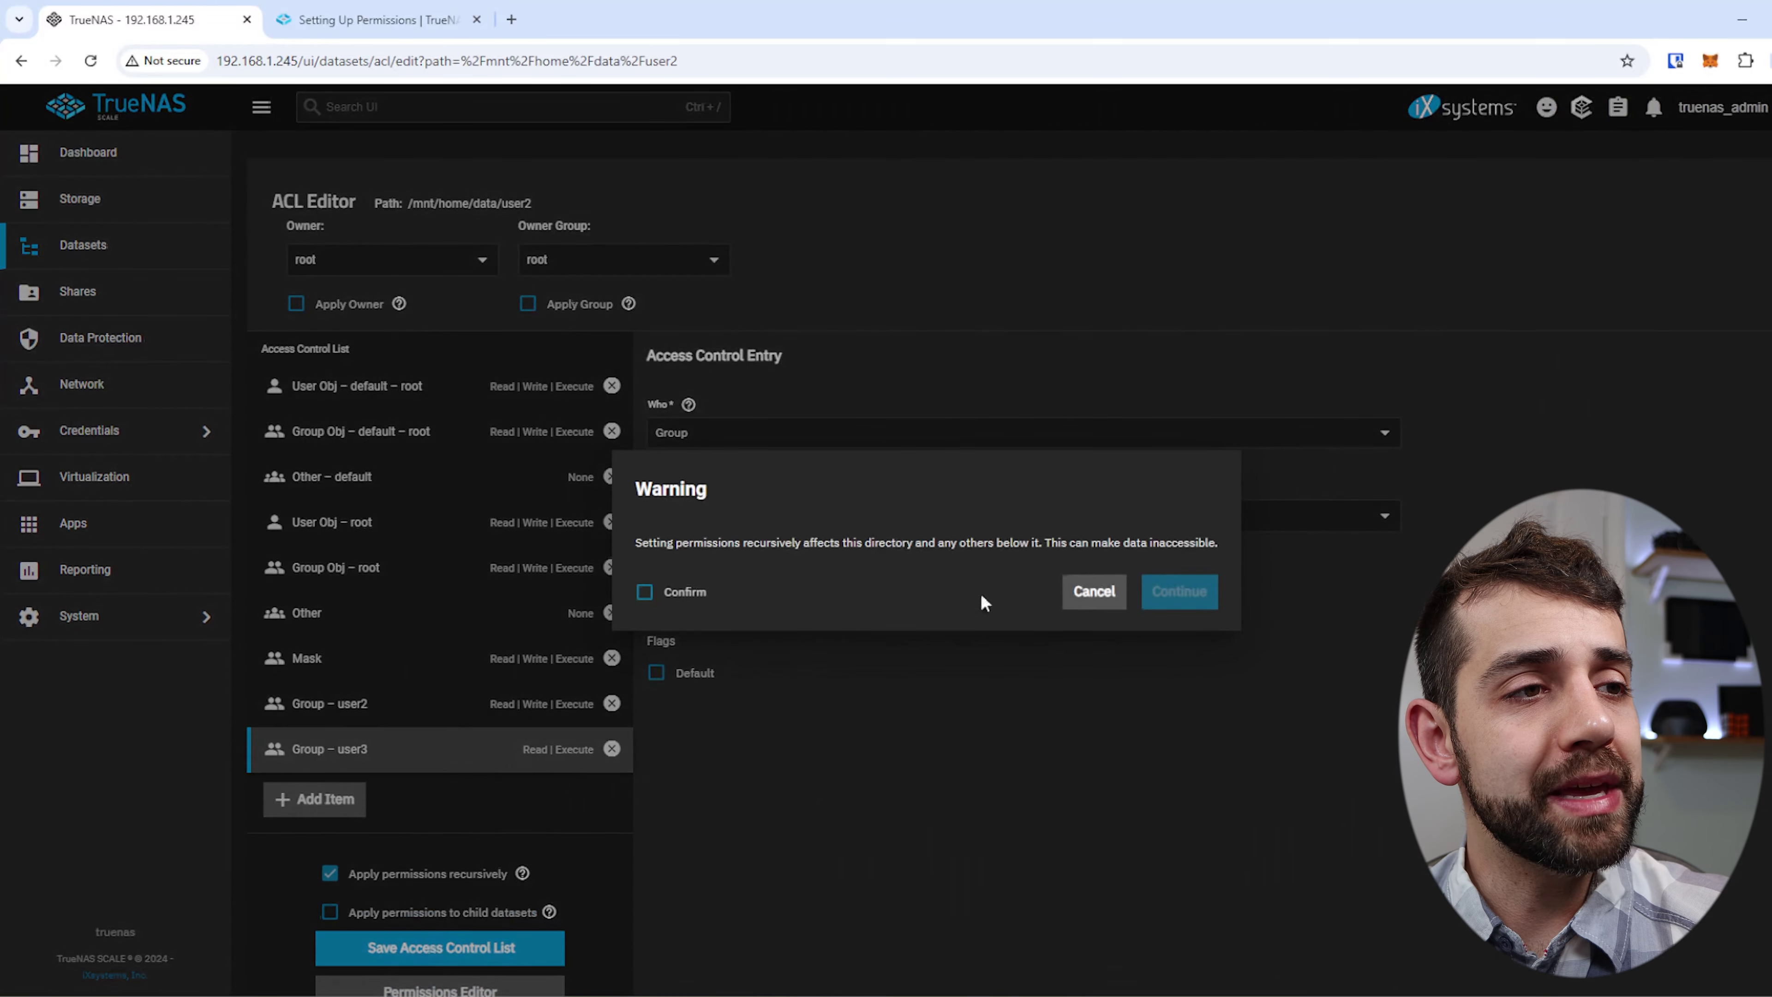
pyautogui.click(675, 594)
pyautogui.click(1179, 592)
pyautogui.scroll(-2, 1022, 751)
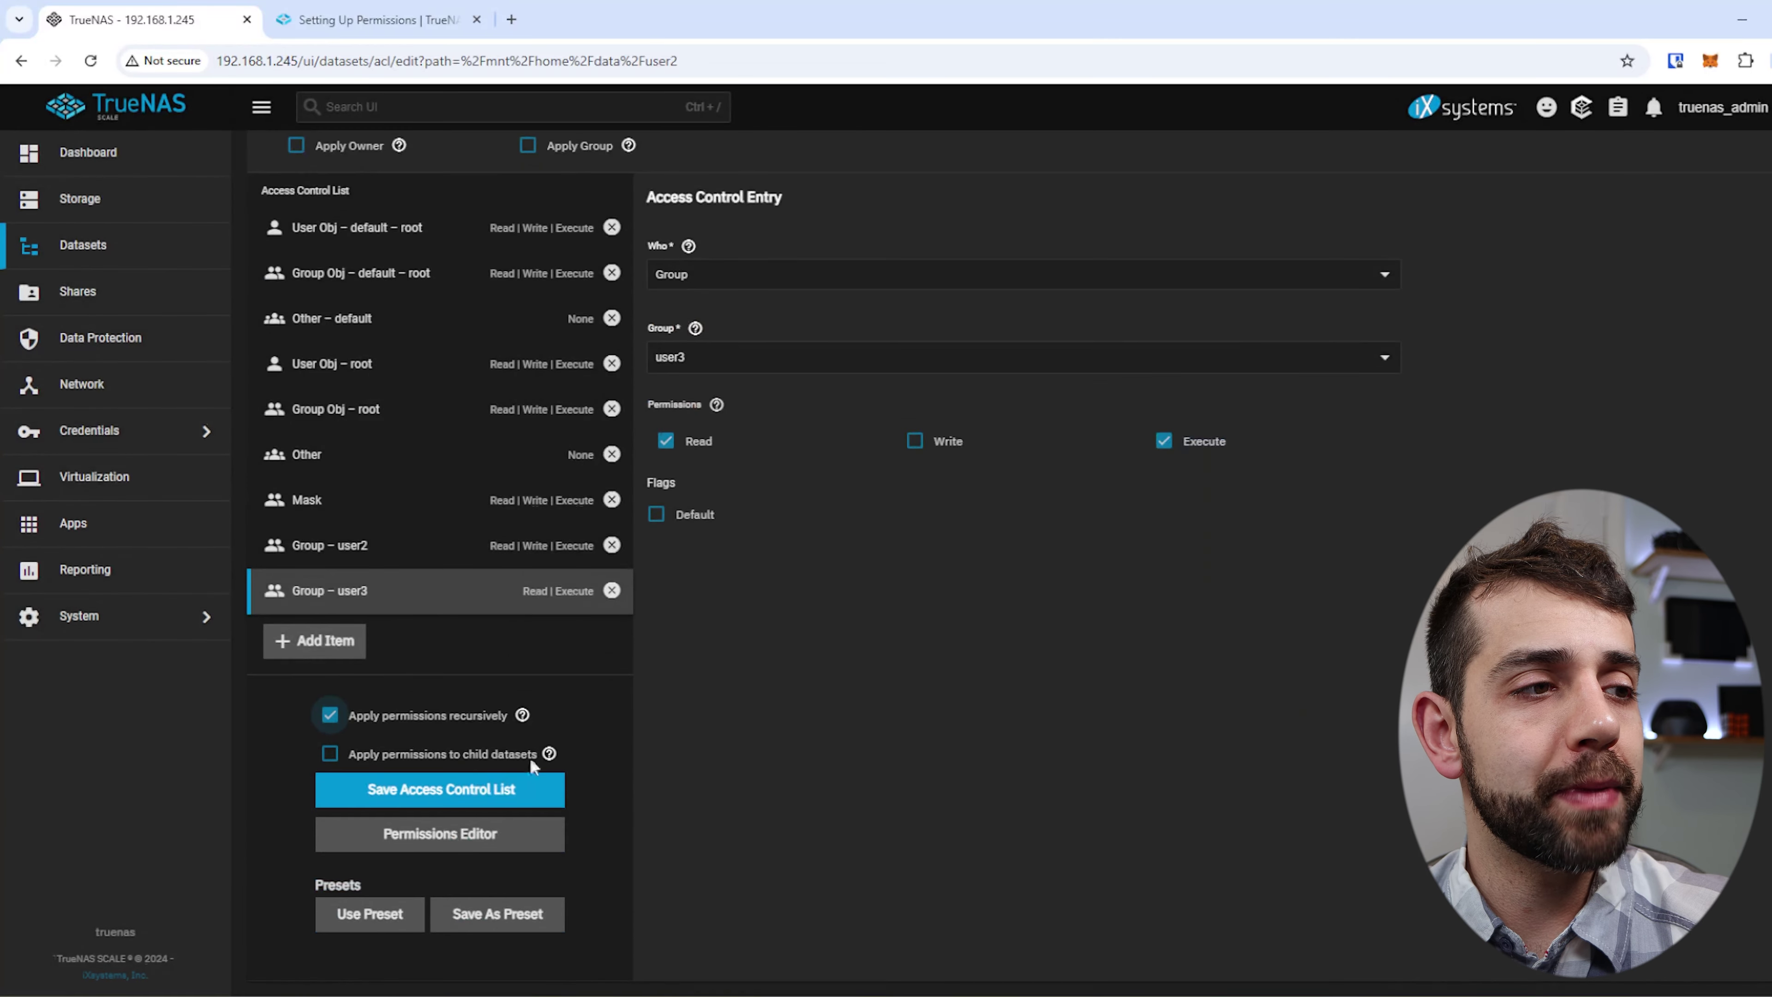
pyautogui.click(461, 778)
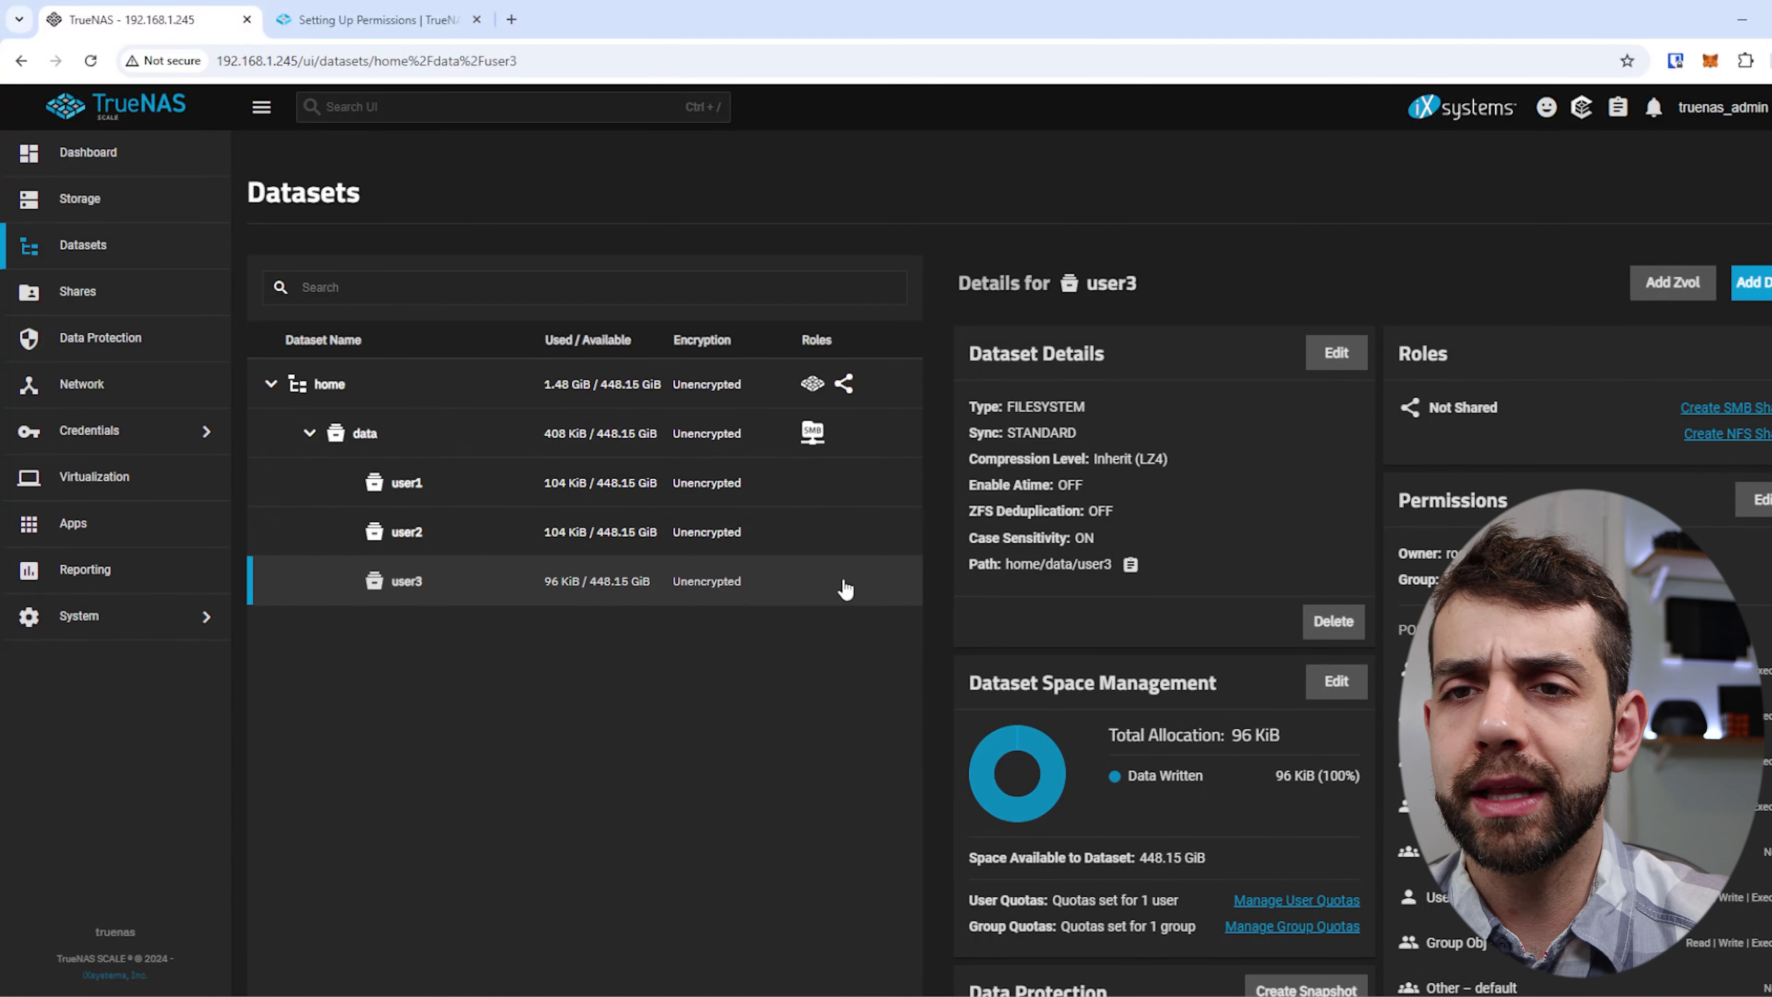
# Add an SMB share with path /mnt/home/data/user1 and save it.
pyautogui.click(309, 433)
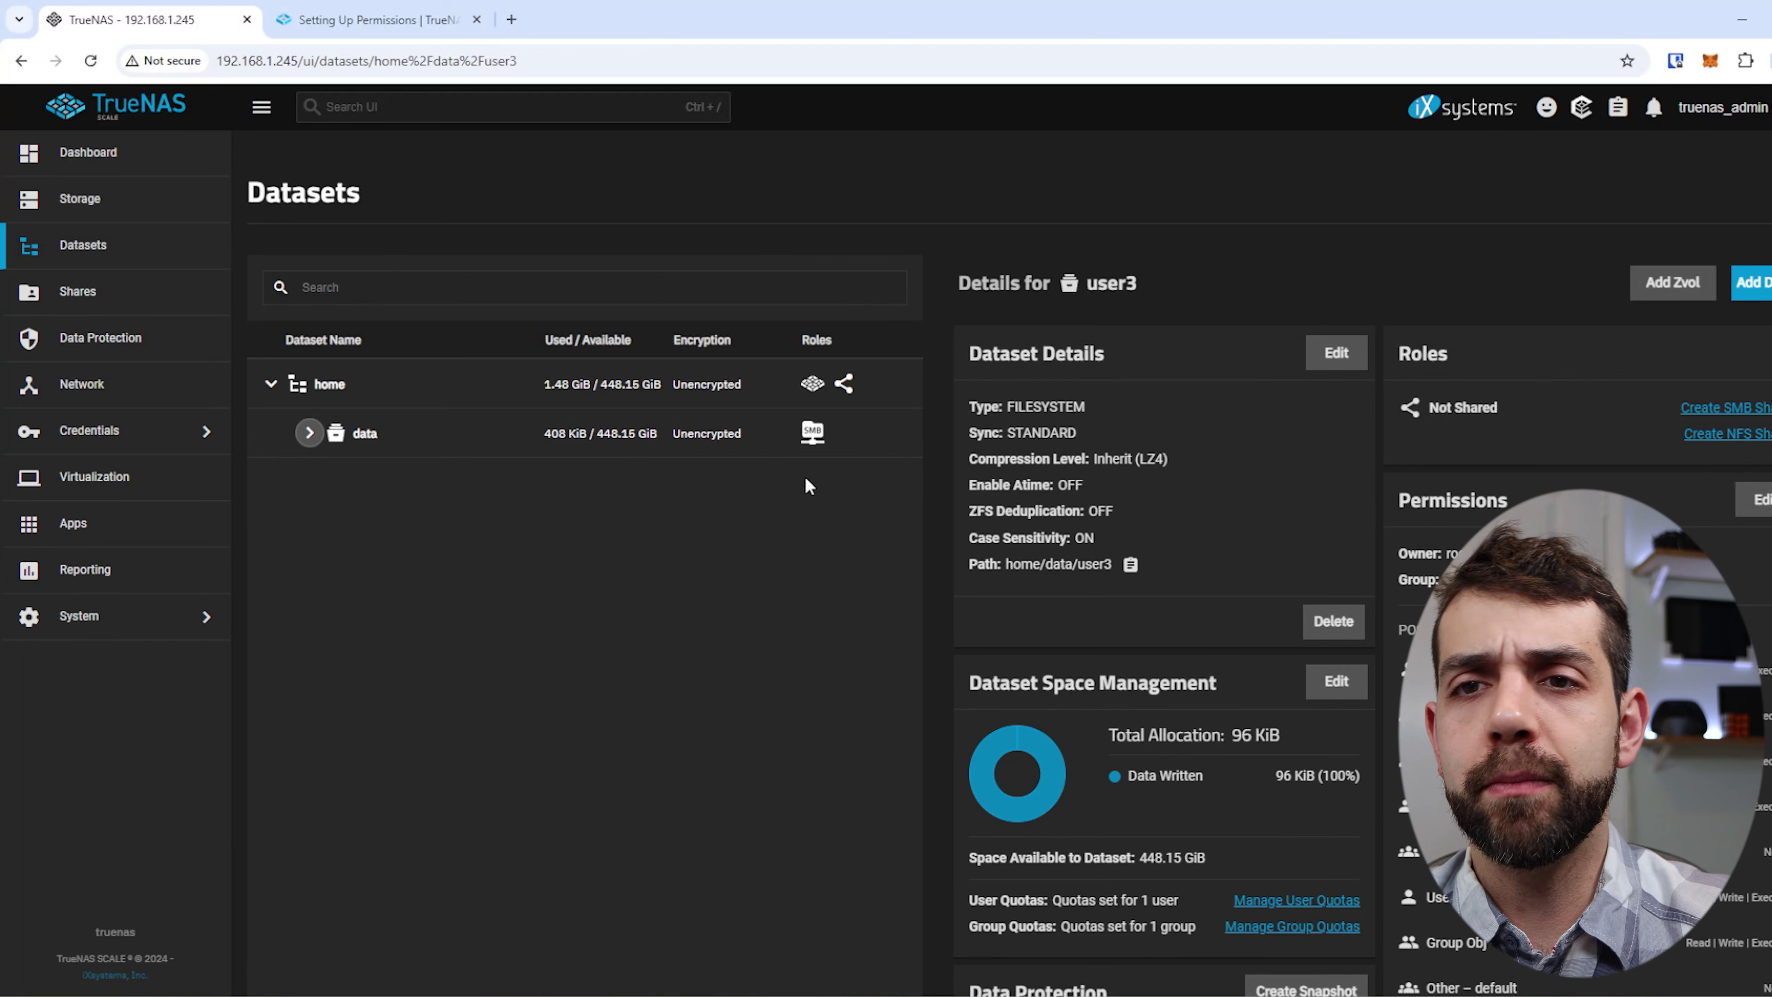
pyautogui.click(310, 433)
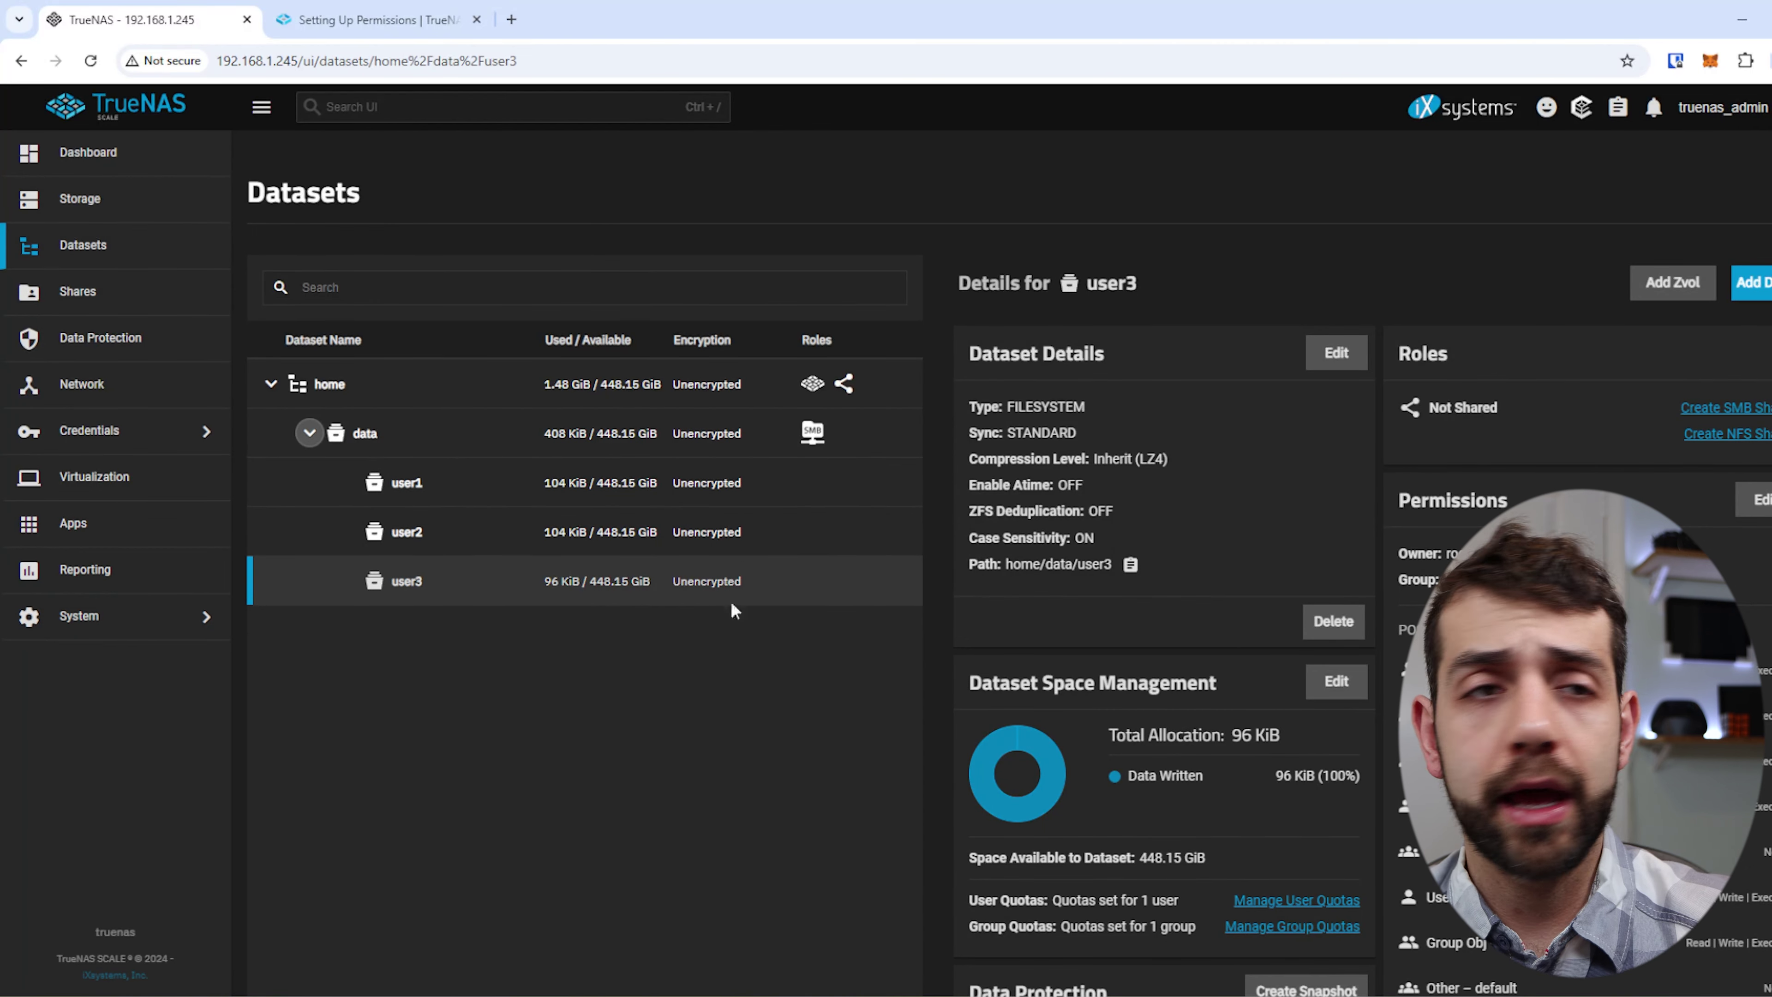
pyautogui.click(93, 291)
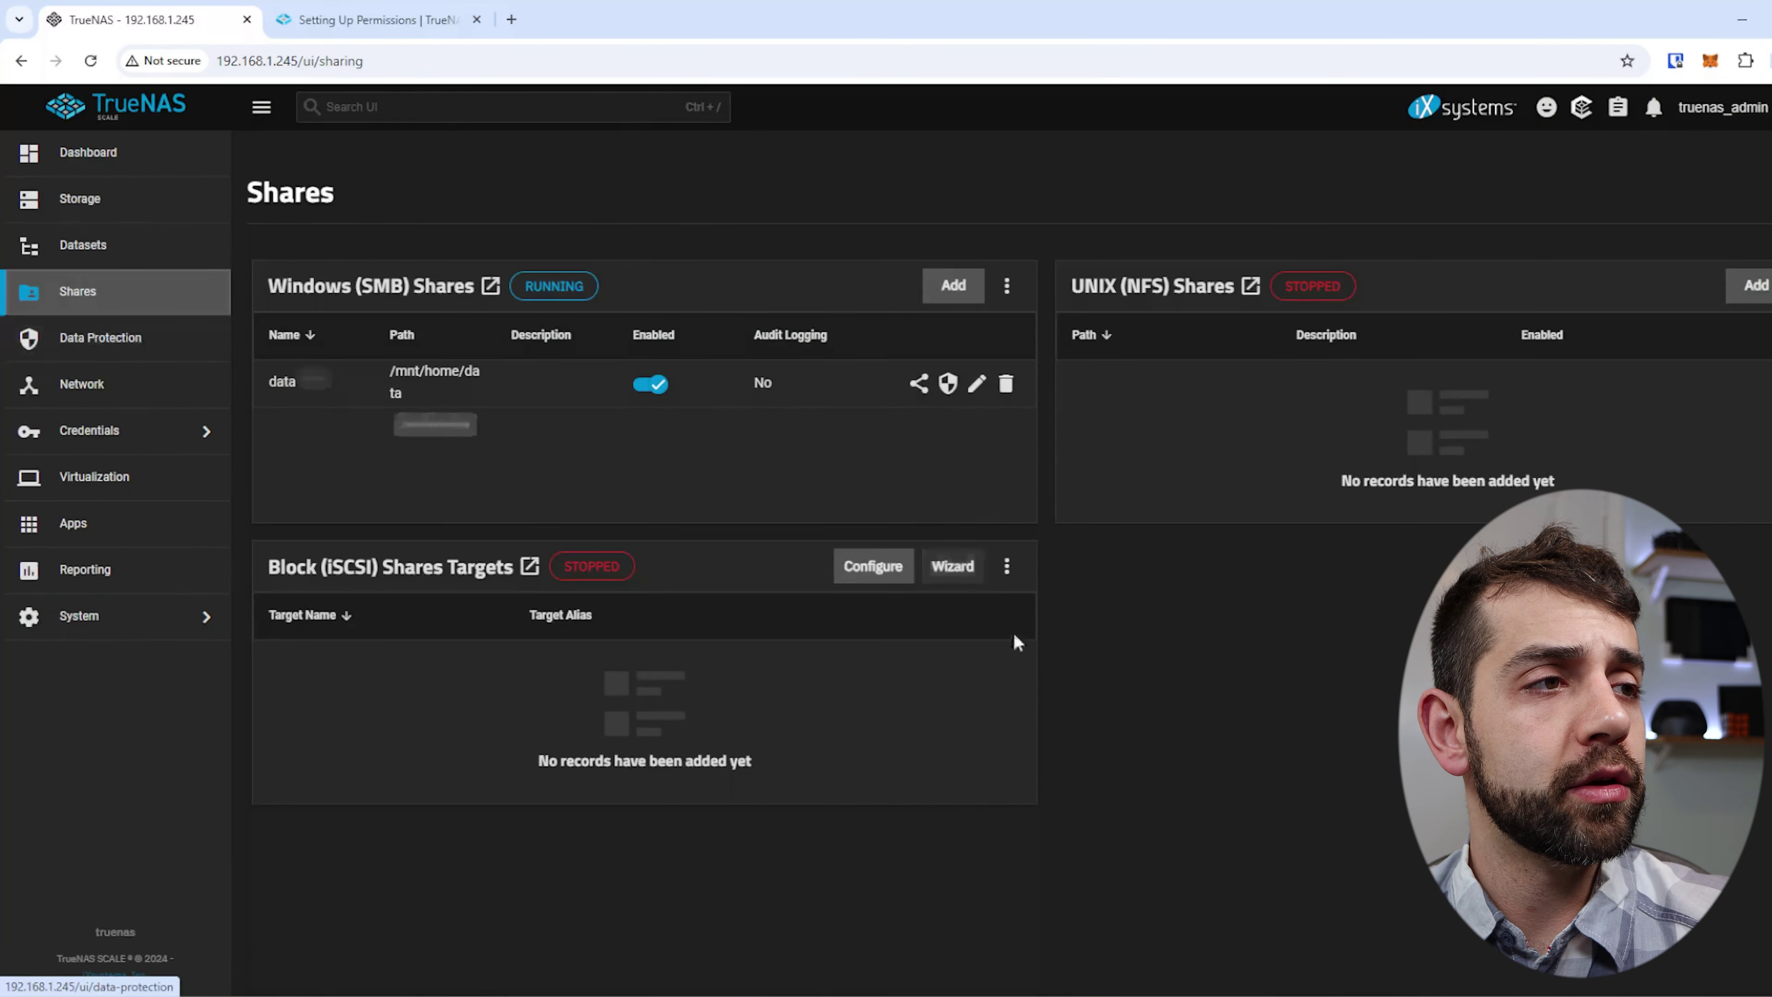
pyautogui.click(953, 285)
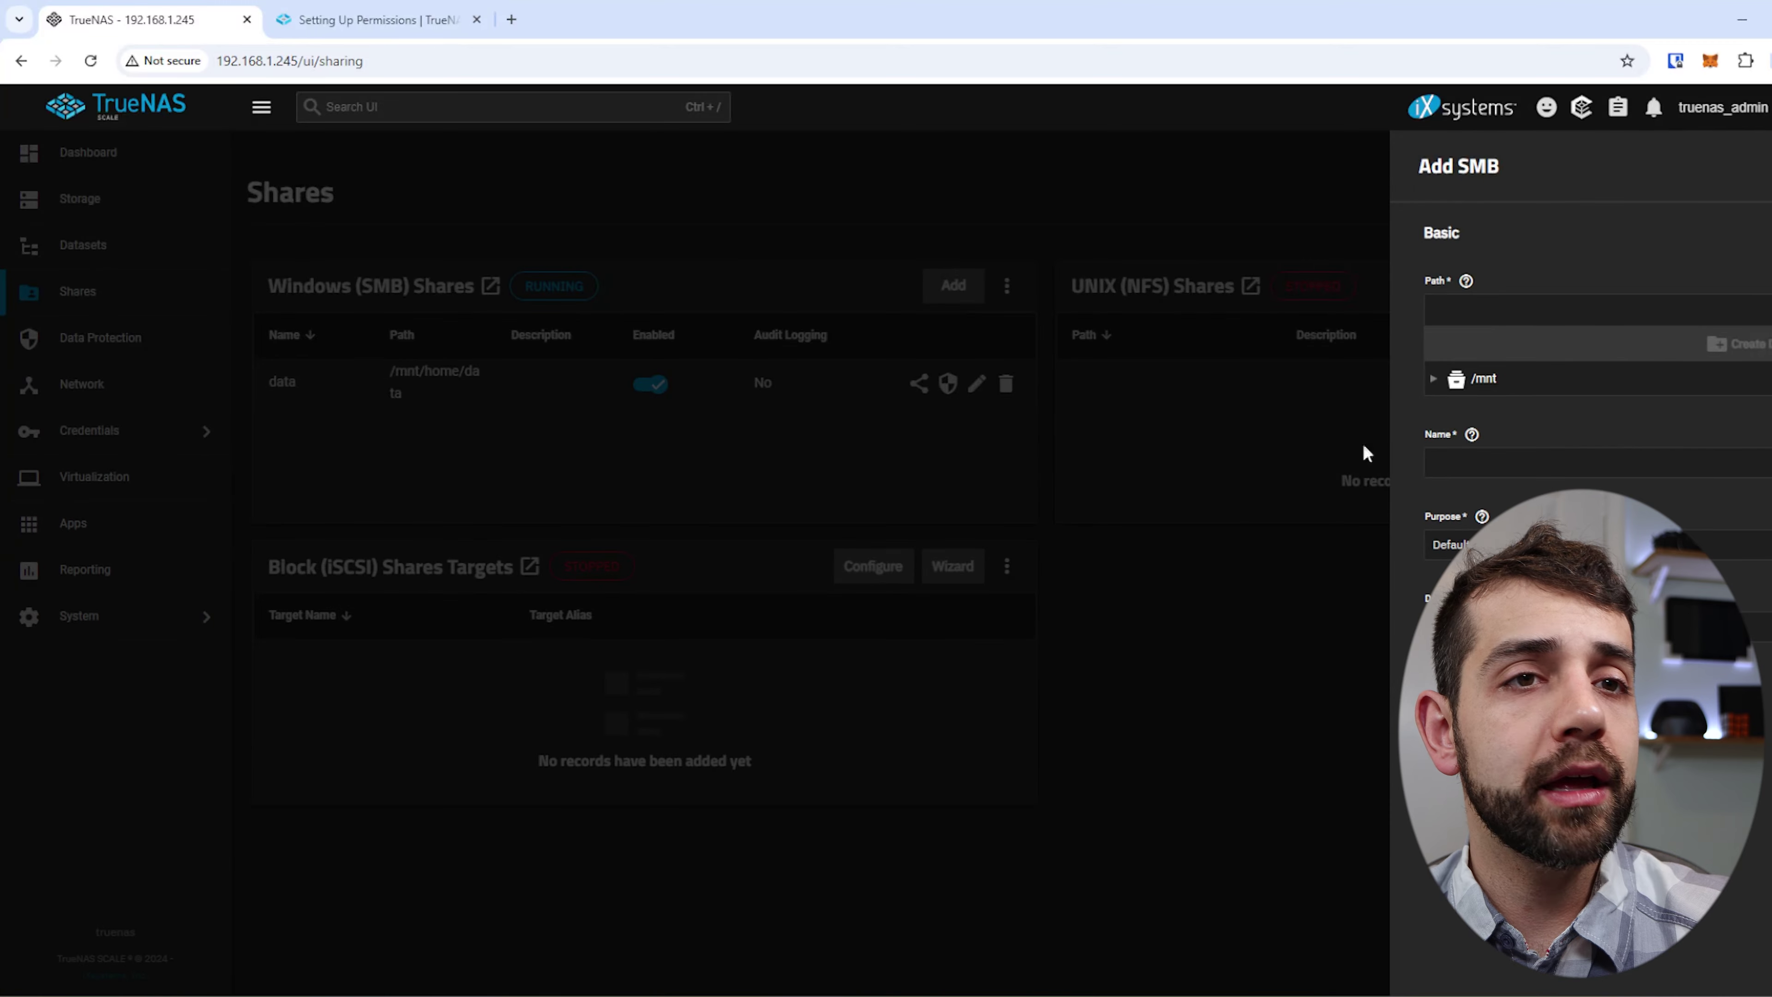
pyautogui.click(1436, 380)
pyautogui.click(1453, 413)
pyautogui.click(1473, 438)
pyautogui.click(1540, 467)
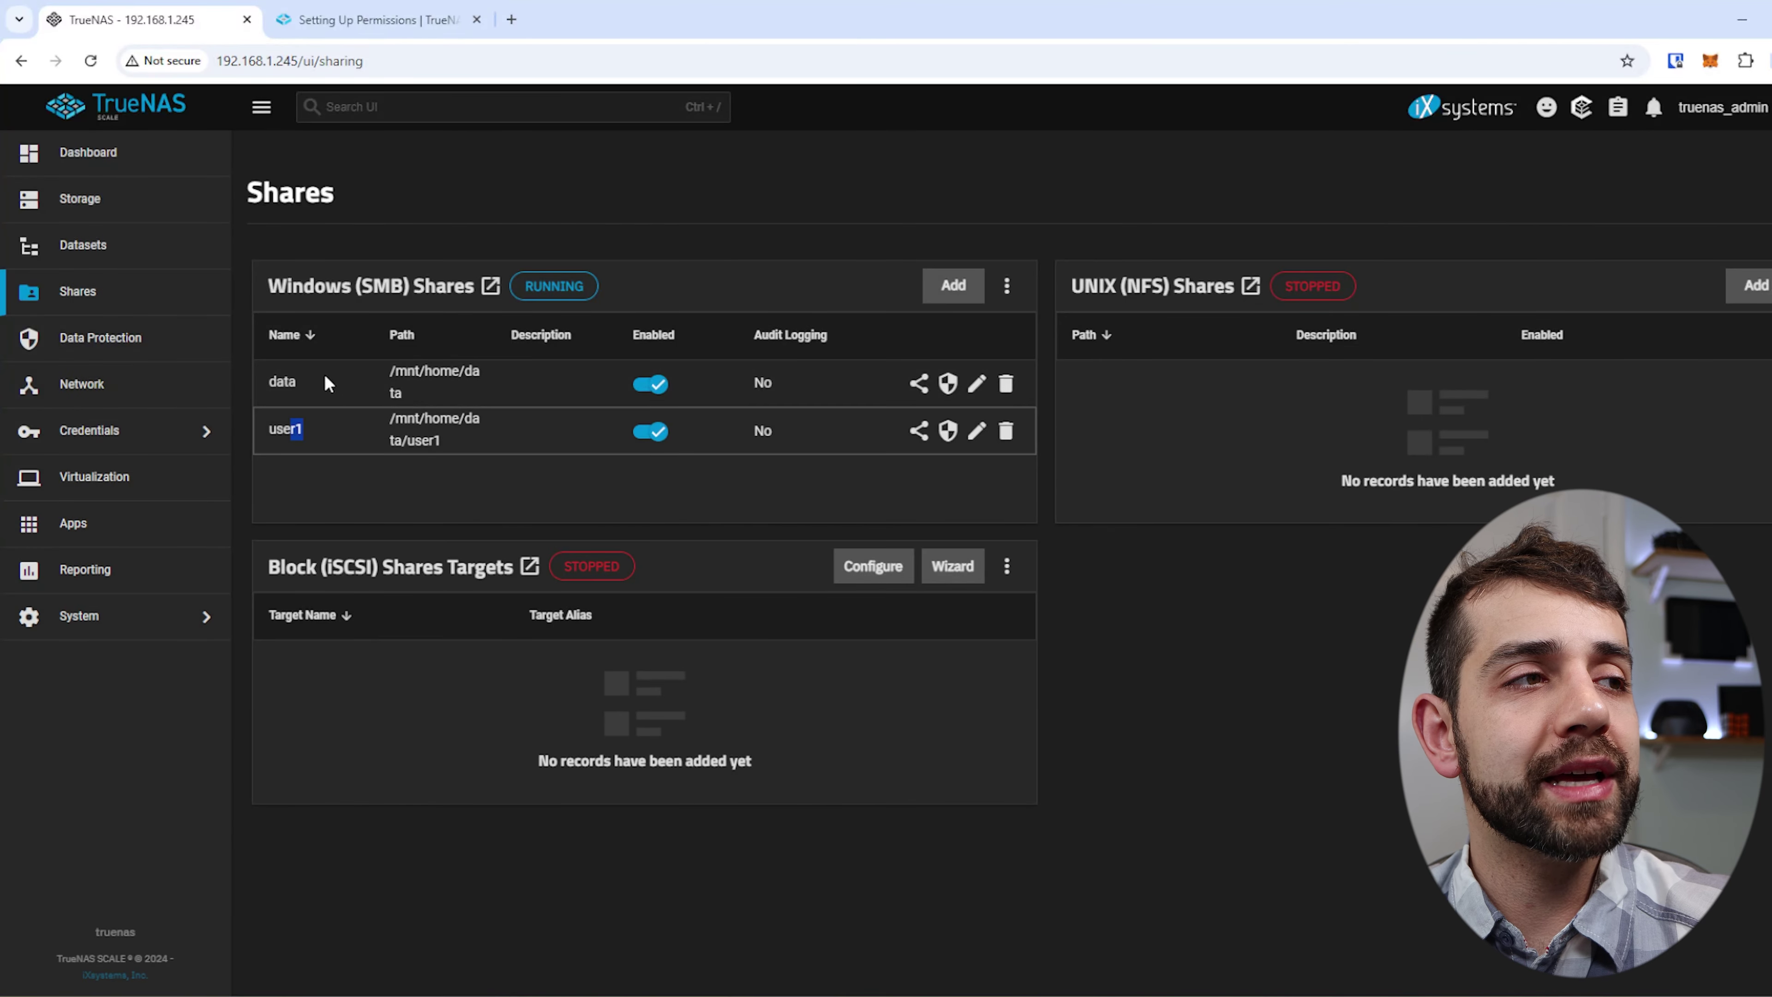
# Delete the user1 SMB share after confirming the deletion.
pyautogui.moveTo(323, 382); pyautogui.dragTo(1101, 466)
pyautogui.click(1006, 433)
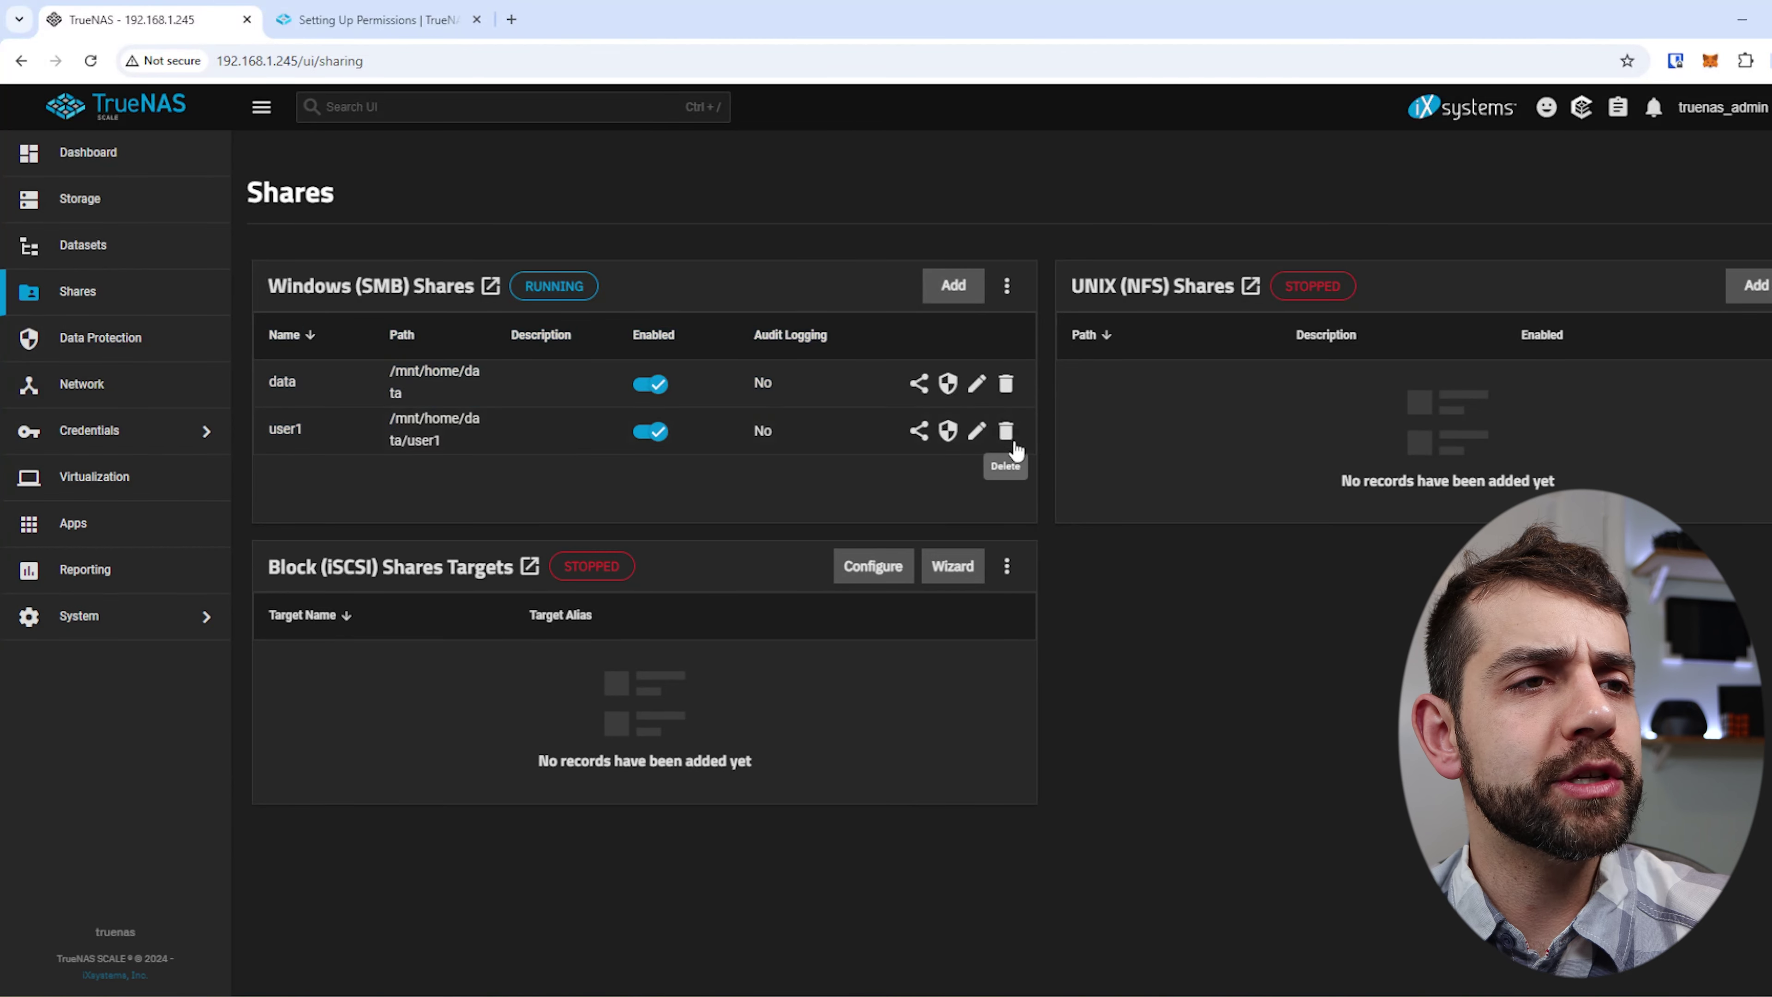
pyautogui.click(812, 593)
pyautogui.click(1035, 593)
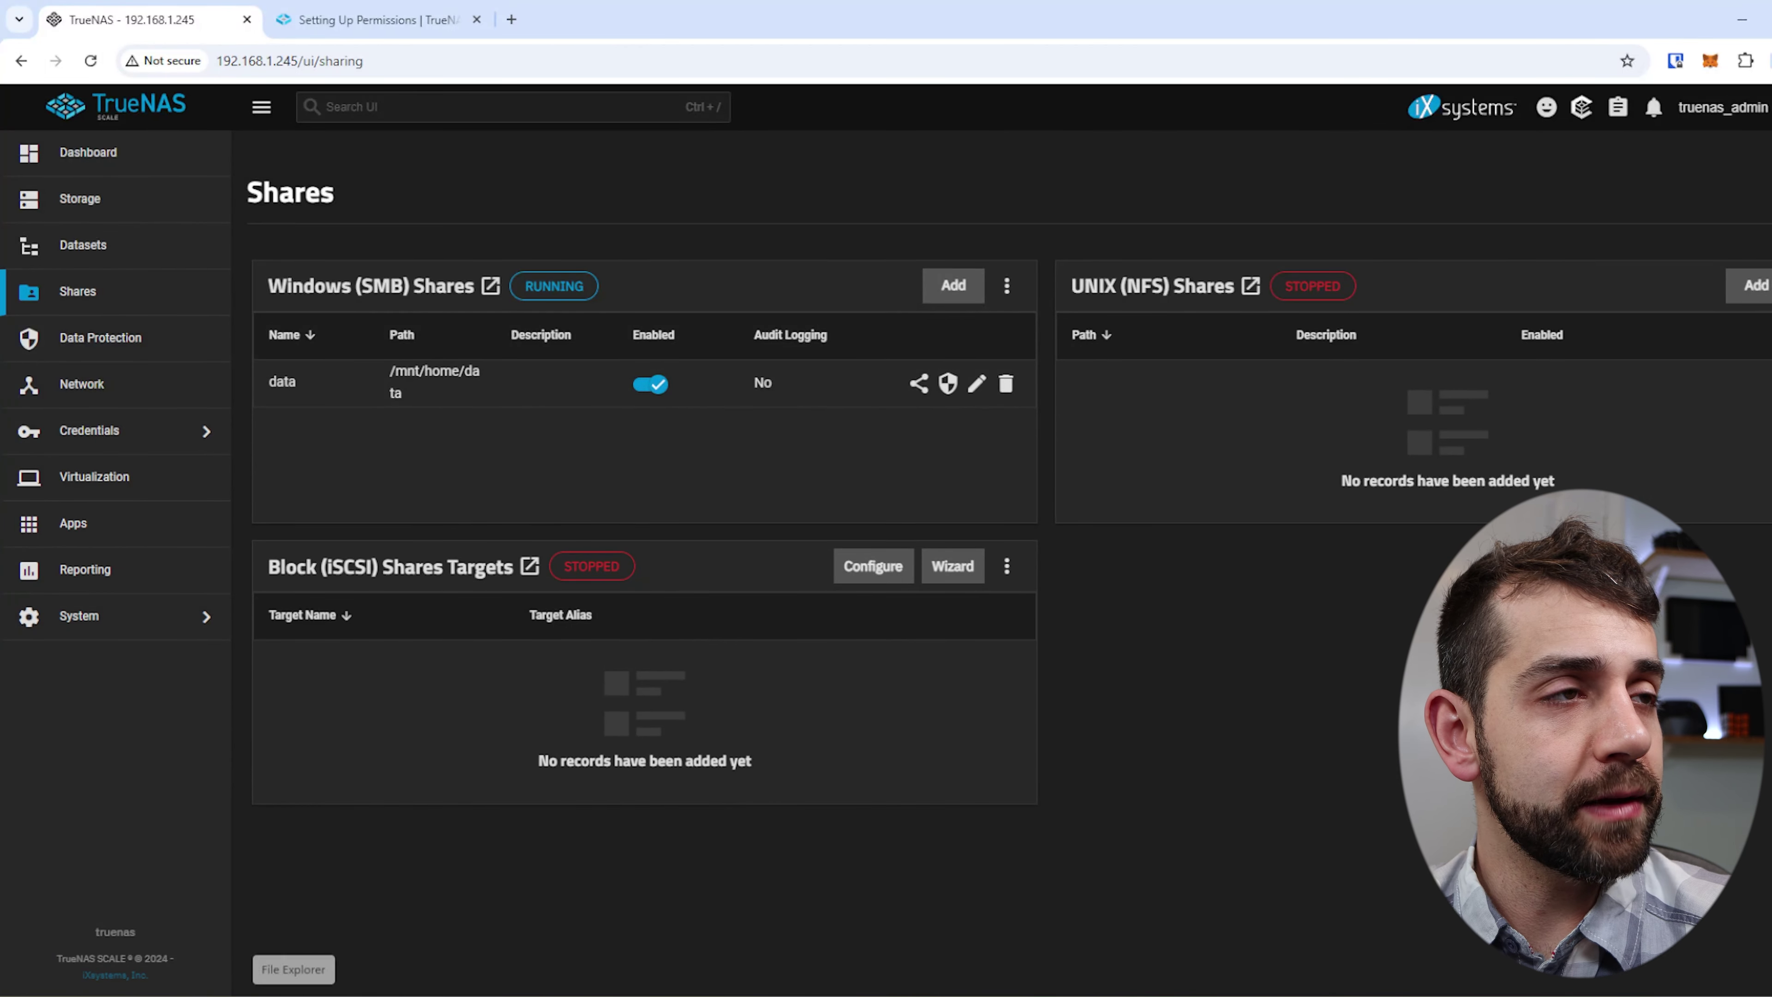
pyautogui.click(300, 61)
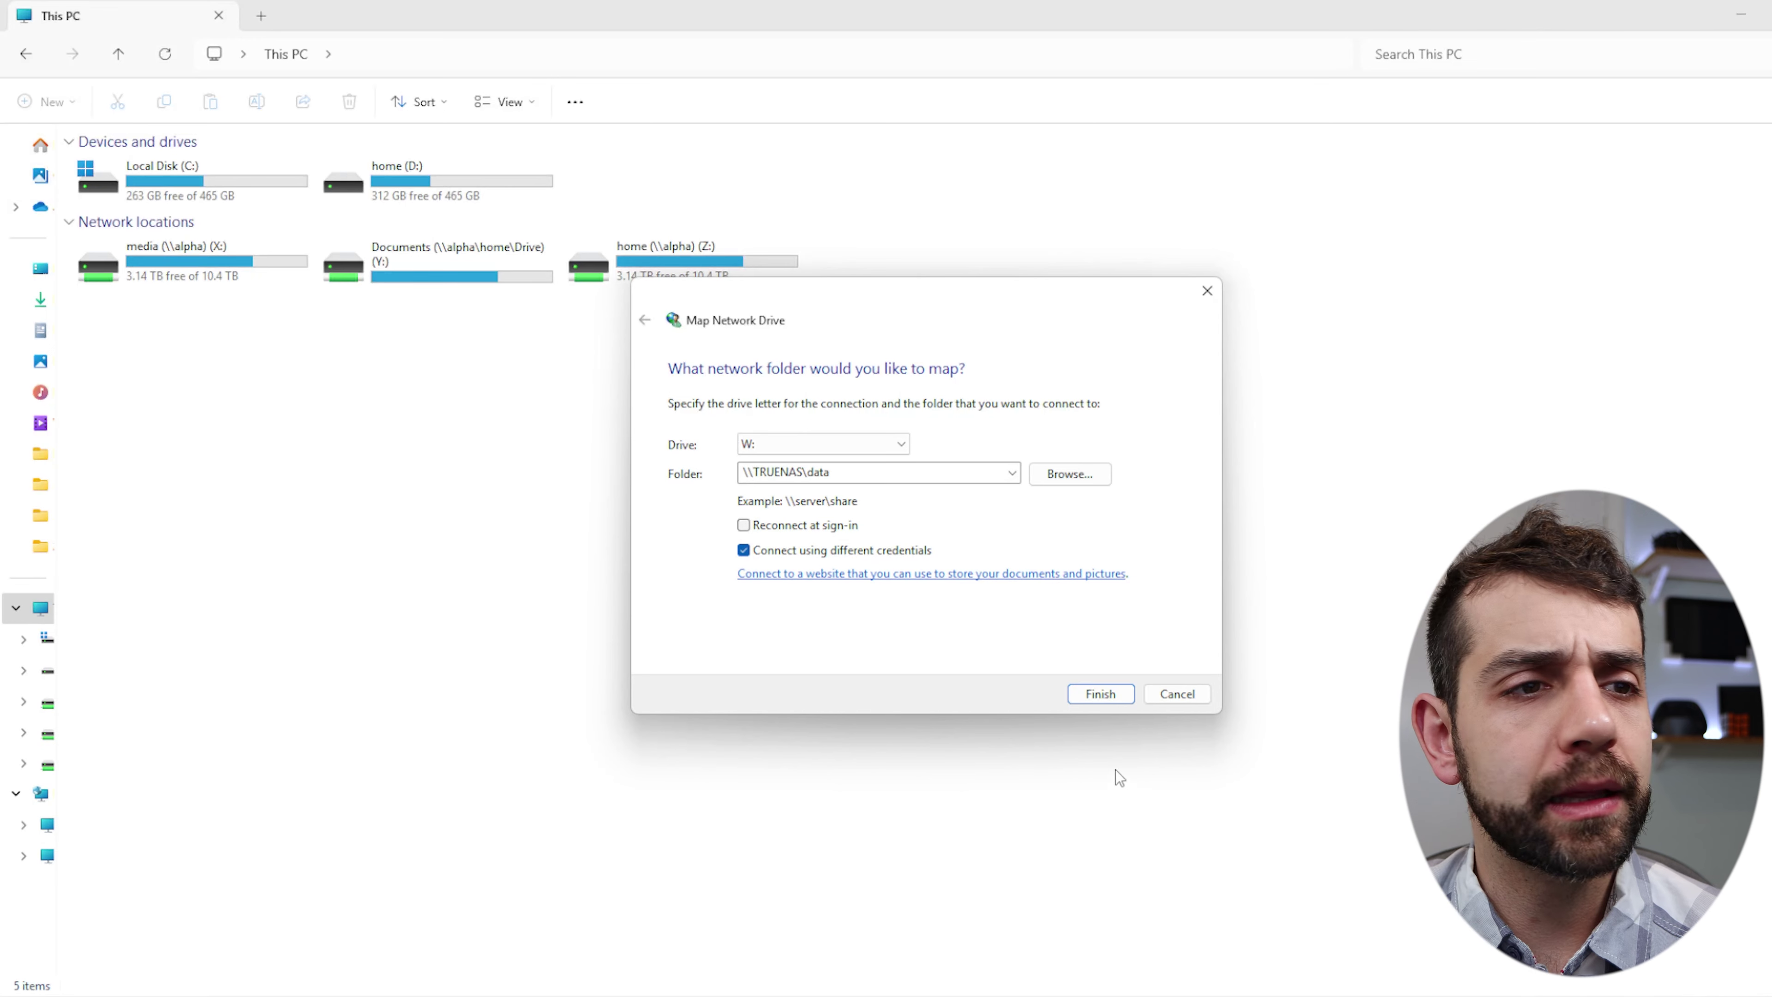
# Finish mapping \\TRUENAS\data as W: and connect with the user1 account's credentials.
pyautogui.click(1100, 694)
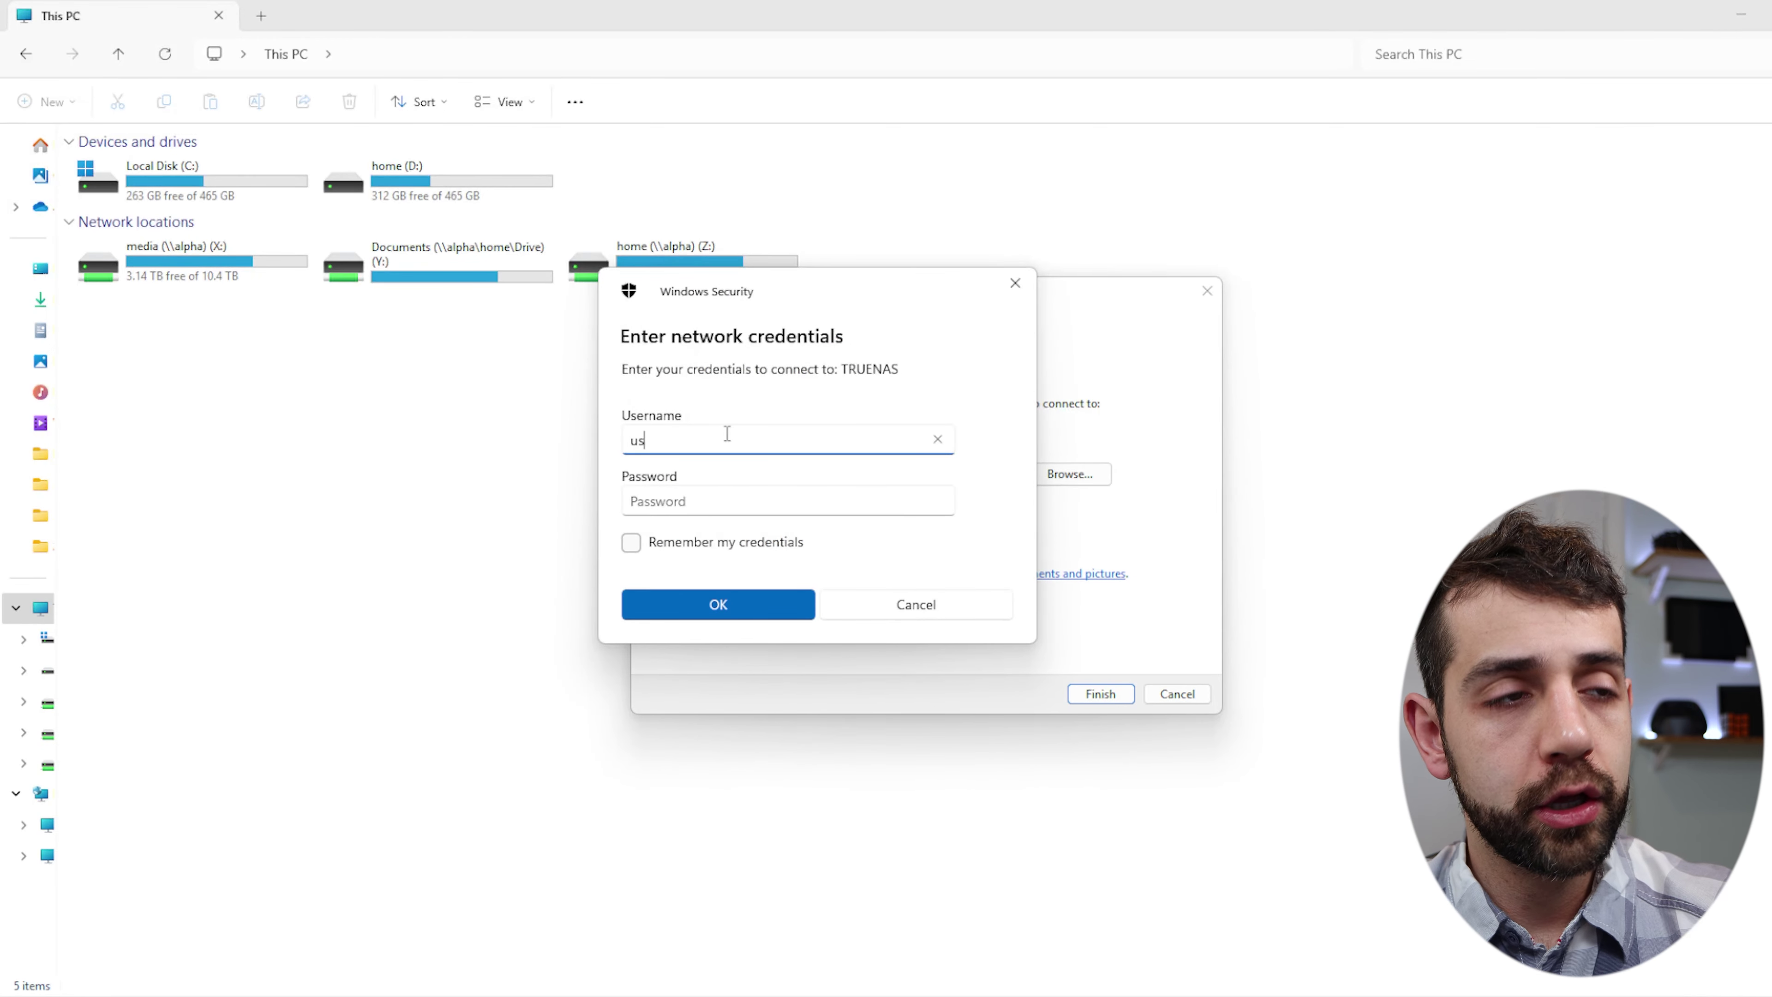
pyautogui.write('user1')
pyautogui.press('Tab')
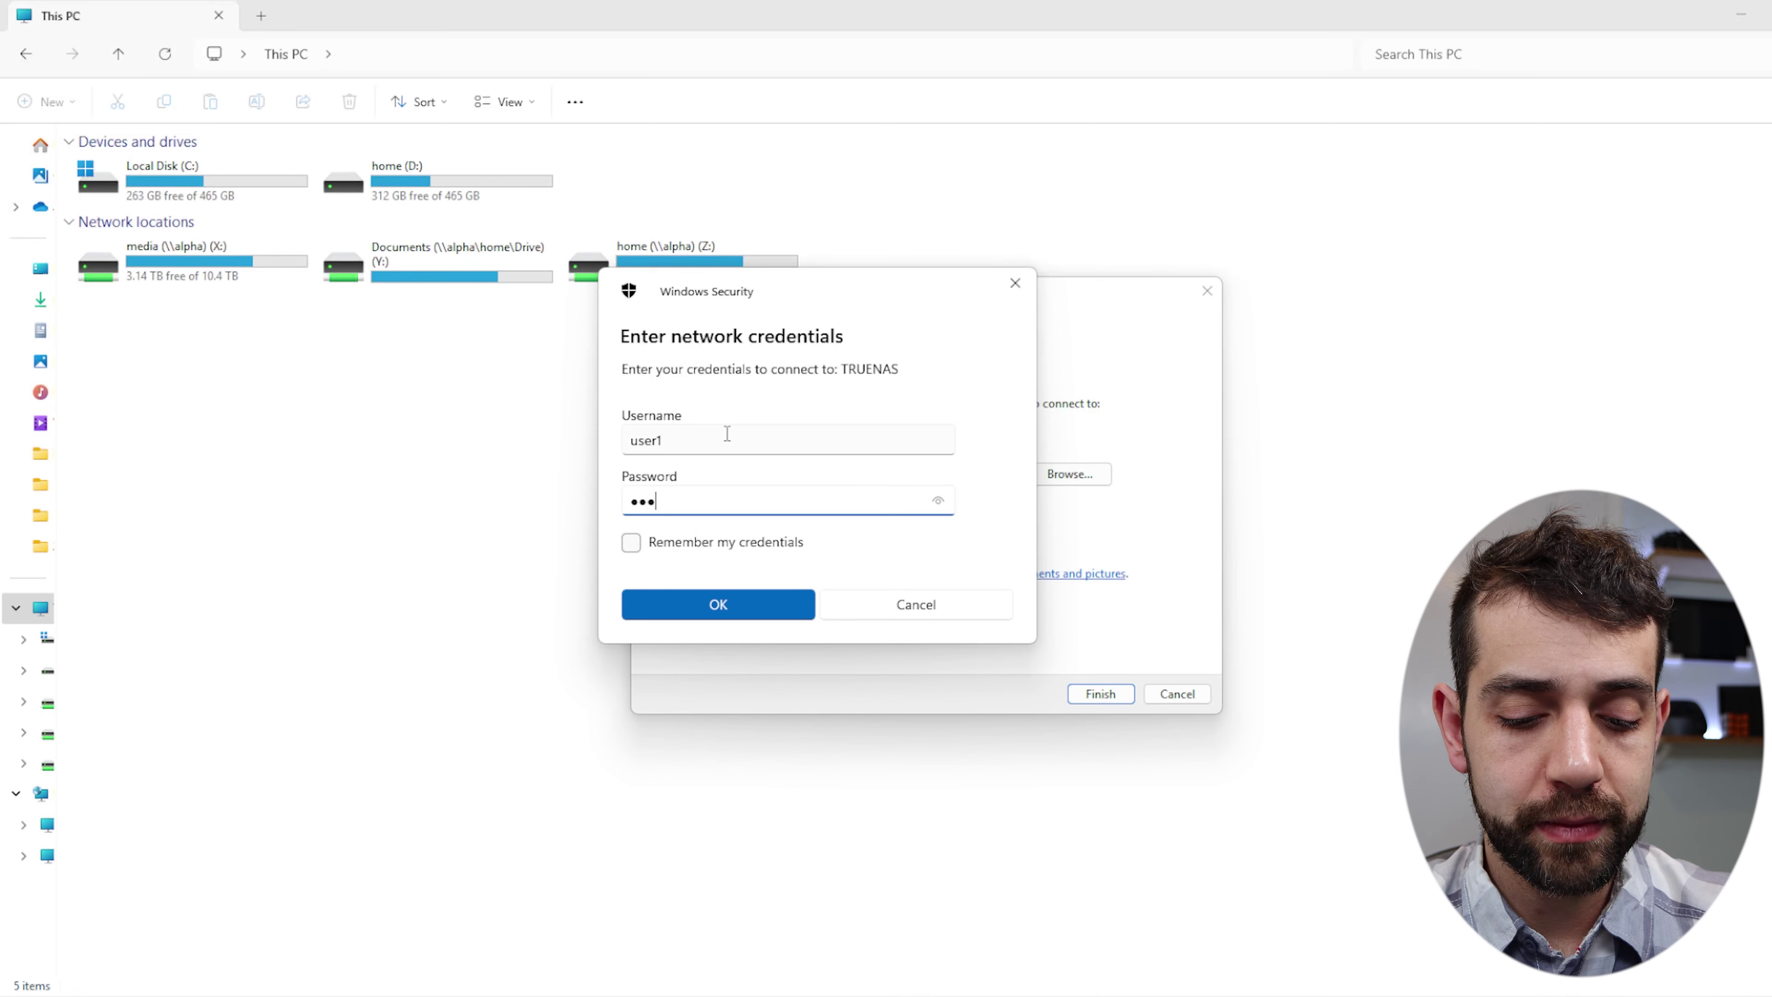
pyautogui.press('Return')
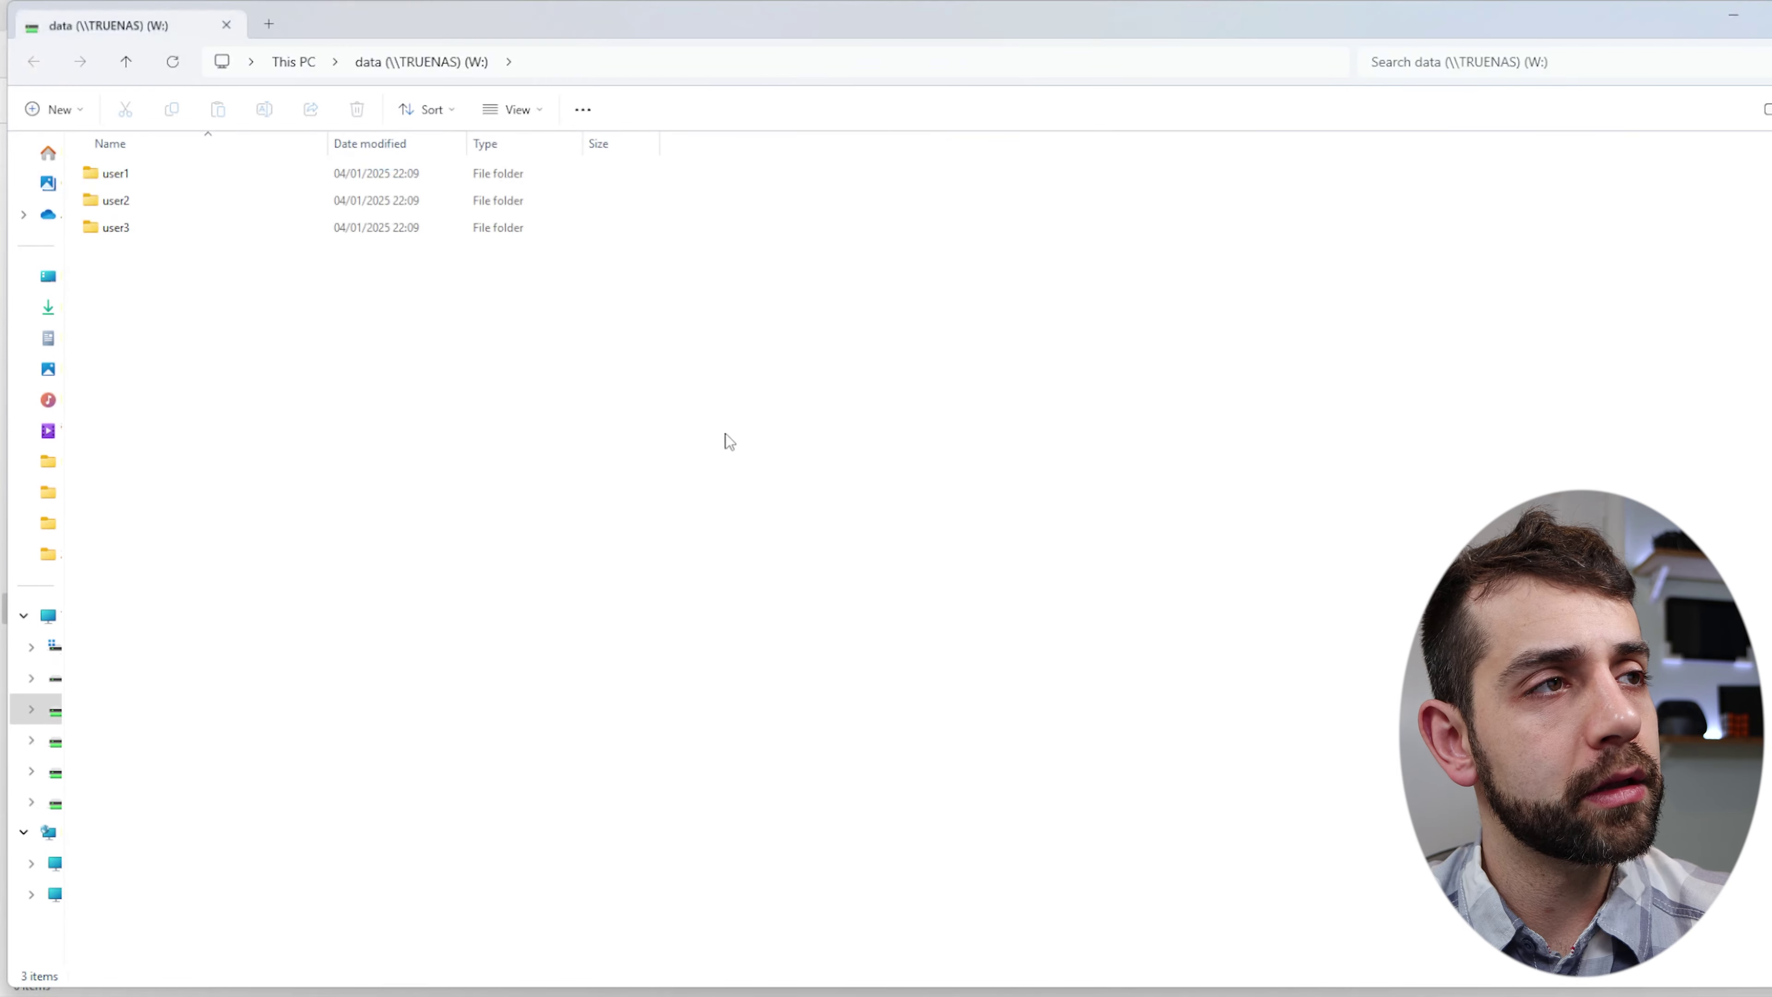
# Select the new W: drive in This PC and start renaming it.
pyautogui.moveTo(658, 5); pyautogui.dragTo(866, 423)
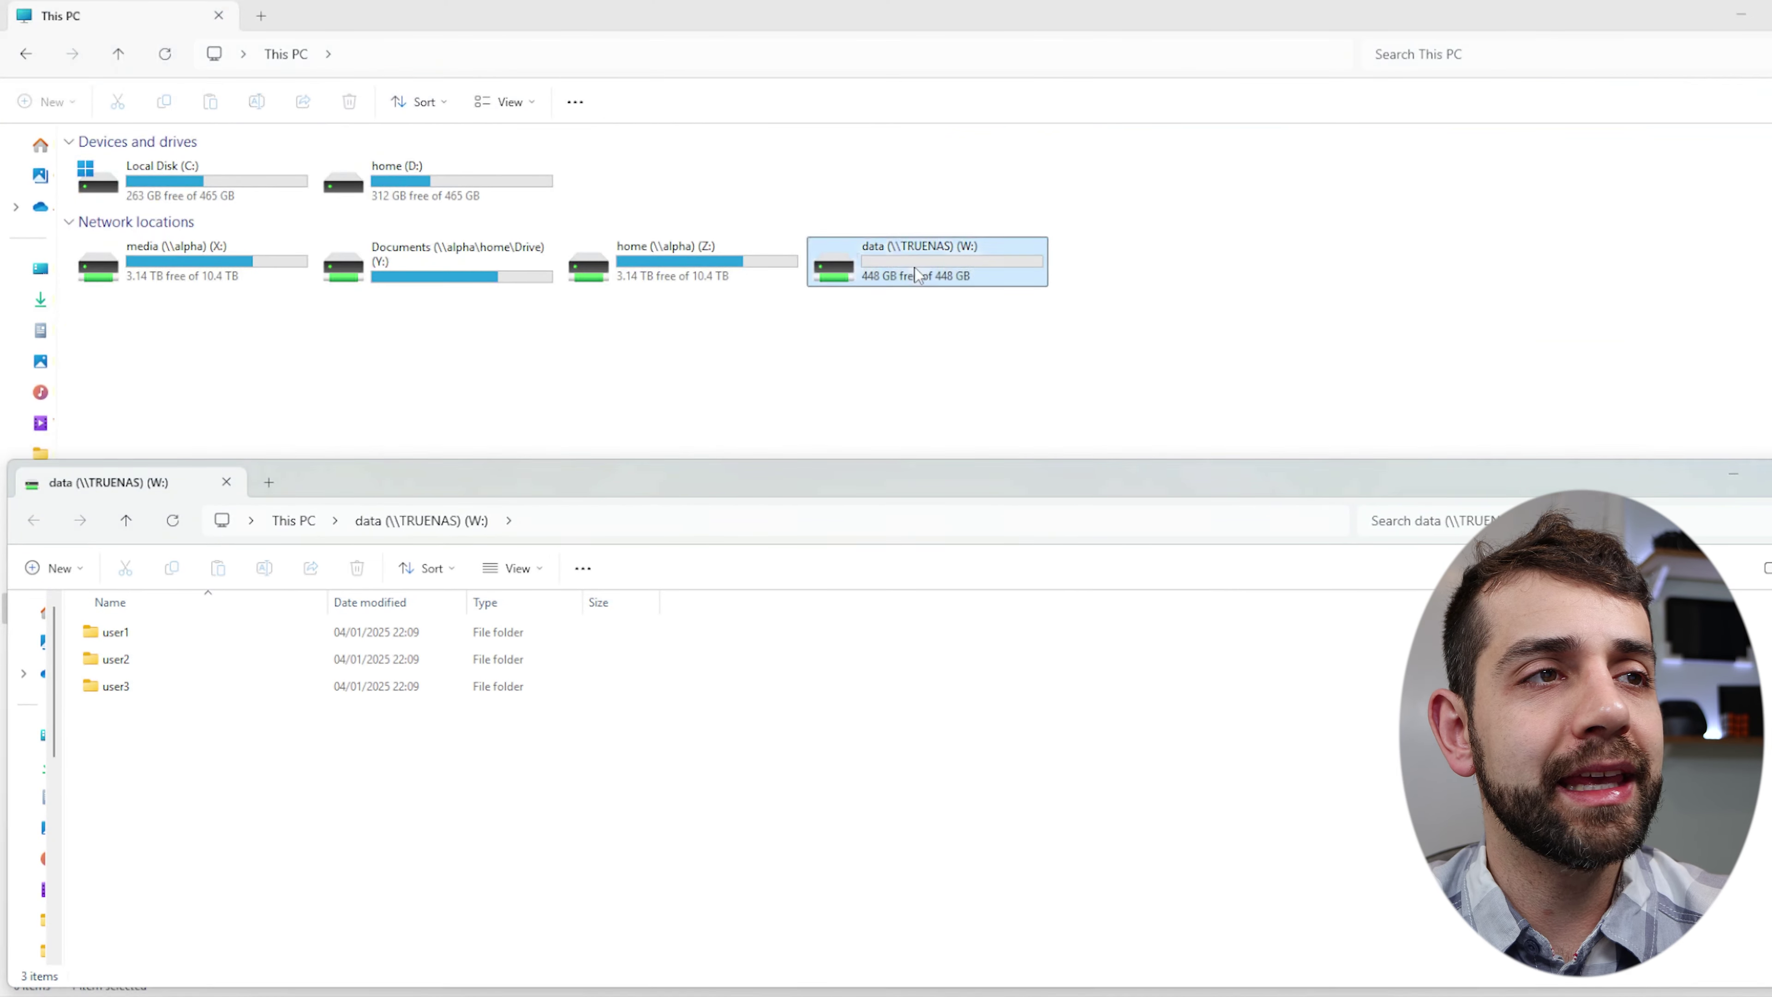
pyautogui.click(928, 264)
pyautogui.press('F2')
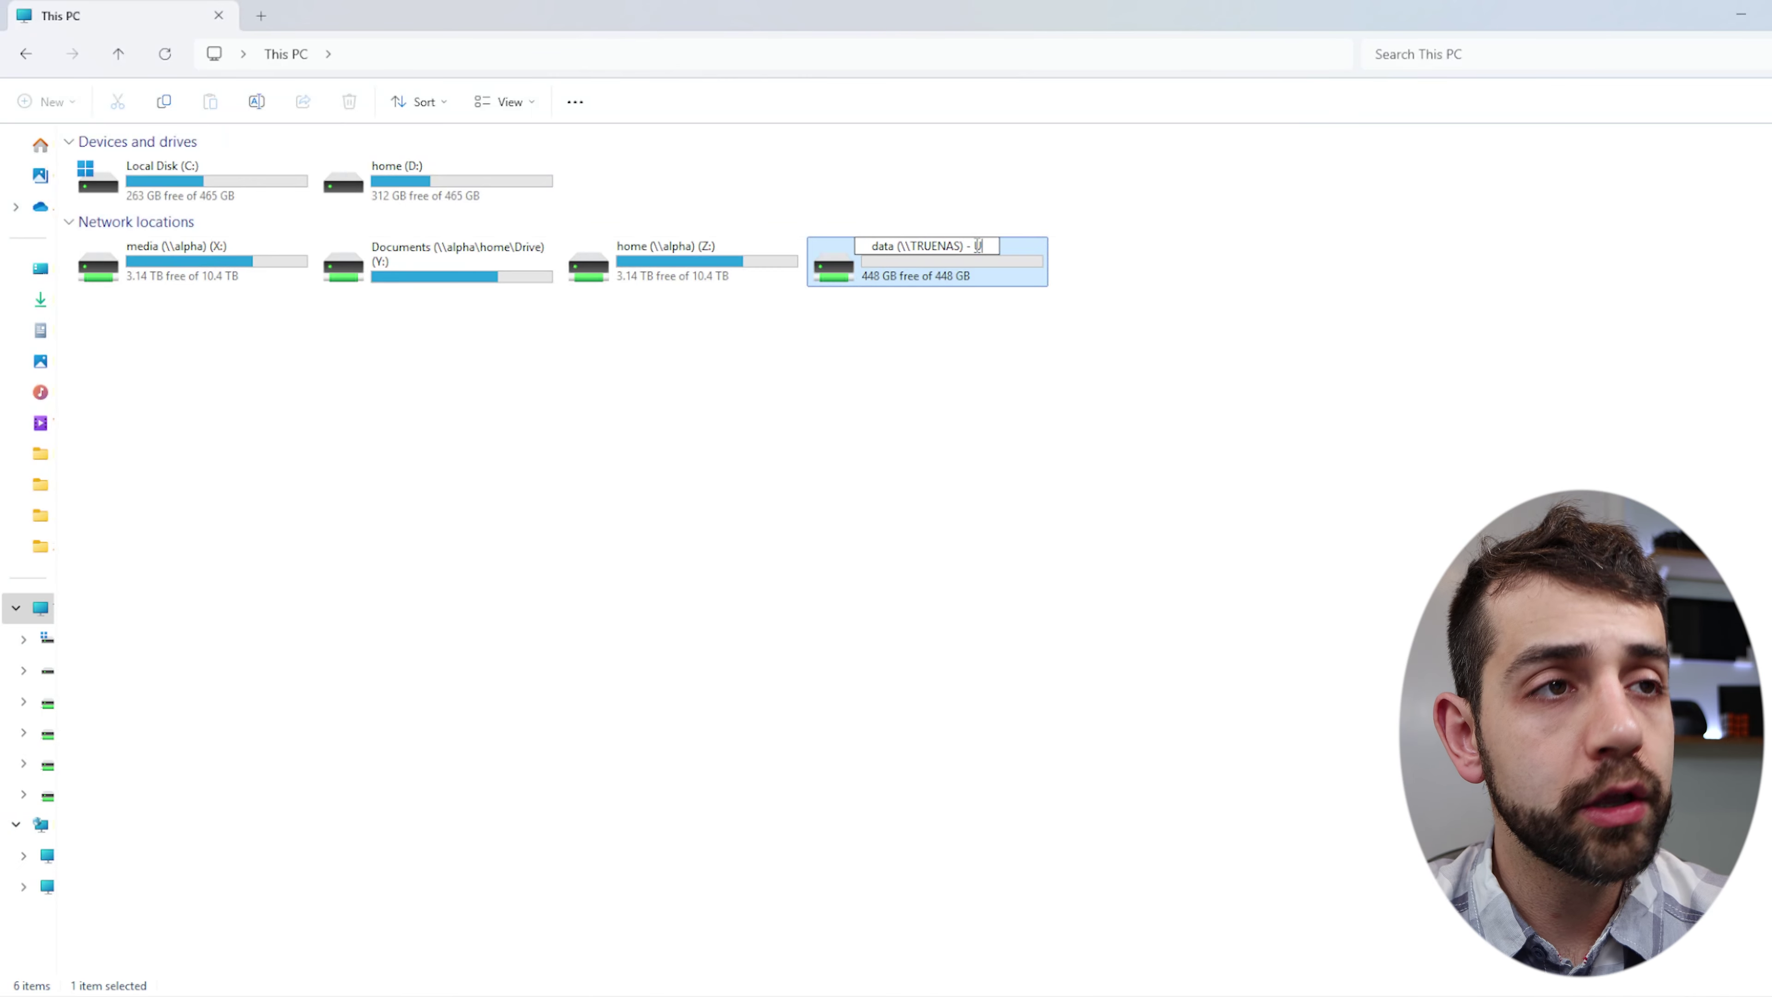
# Label the drive User1, then create a 'test' folder inside user1 on W:.
pyautogui.click(989, 358)
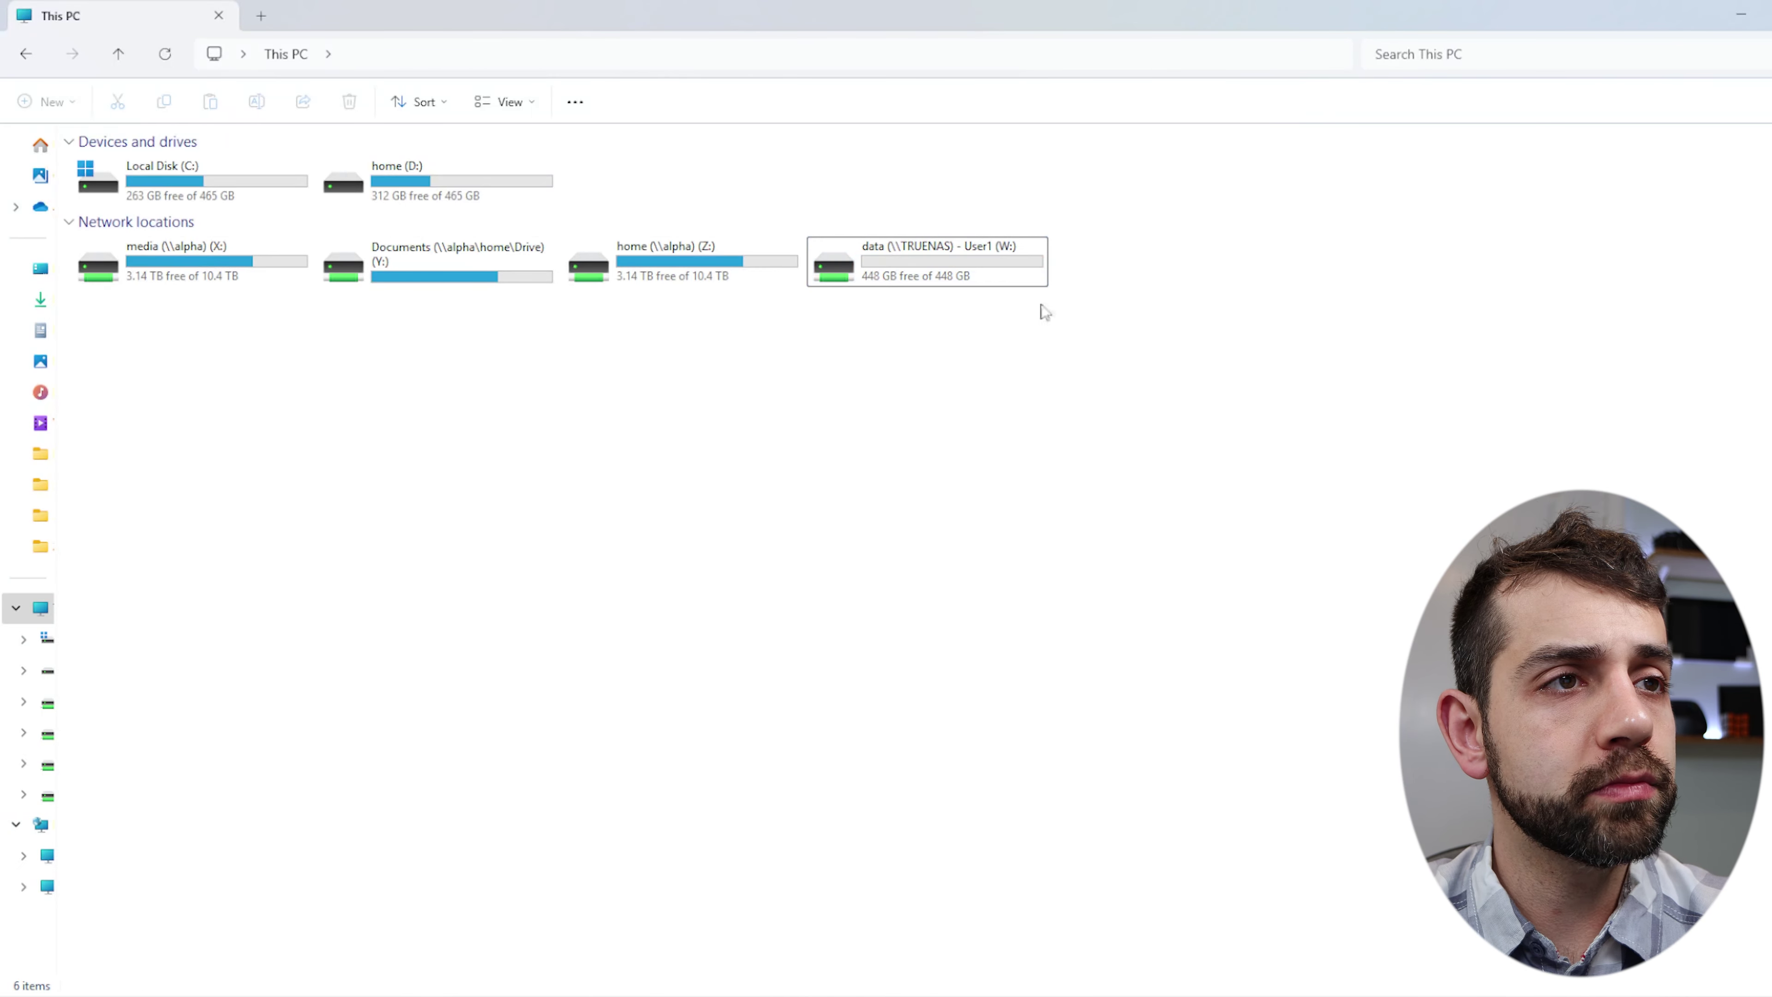
pyautogui.doubleClick(910, 254)
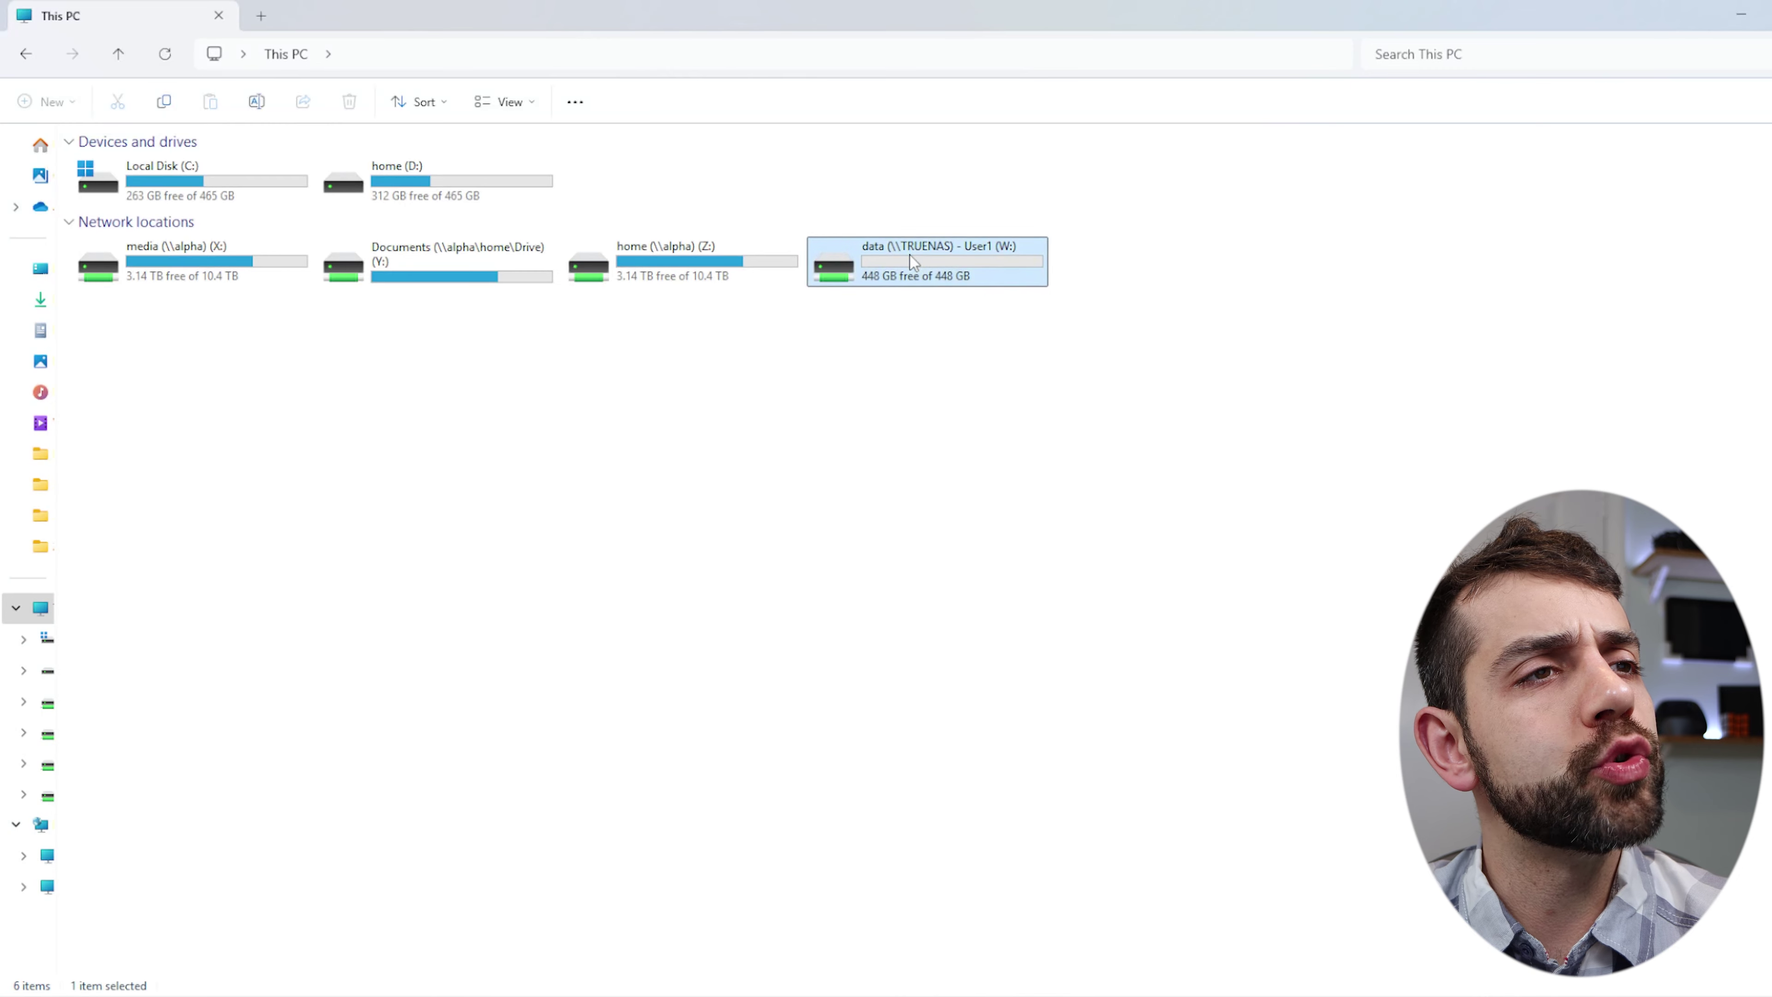
pyautogui.doubleClick(111, 165)
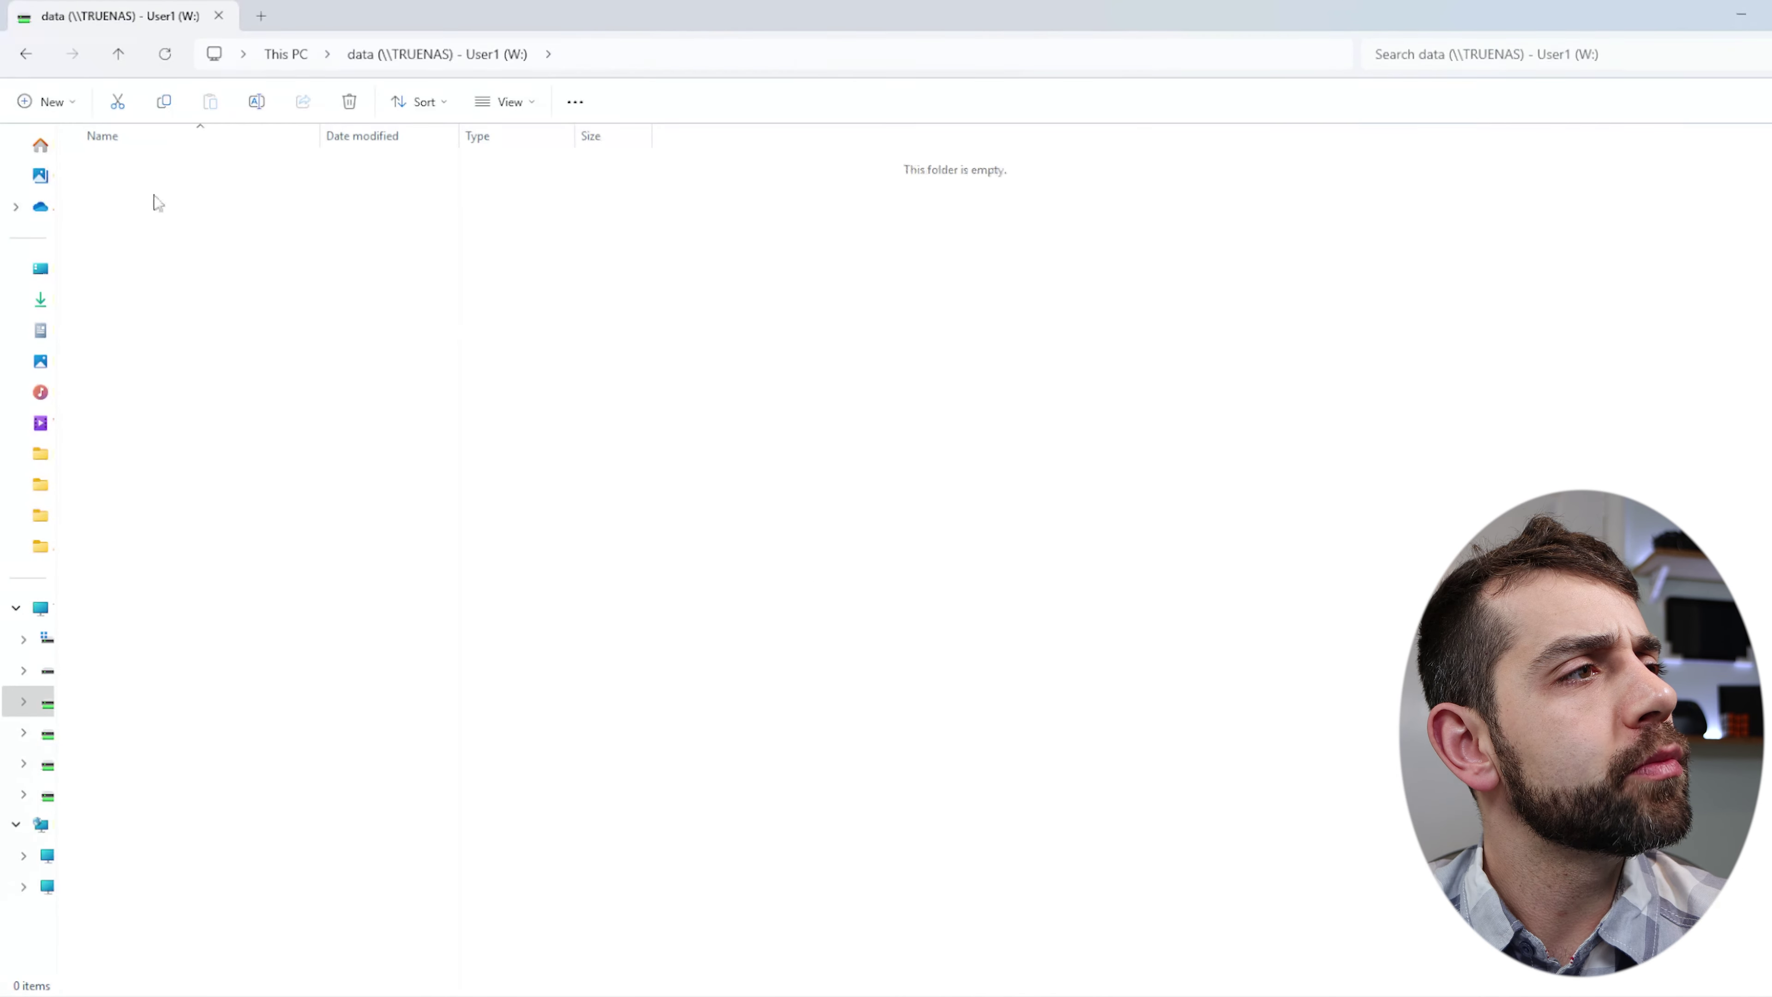
pyautogui.rightClick(568, 497)
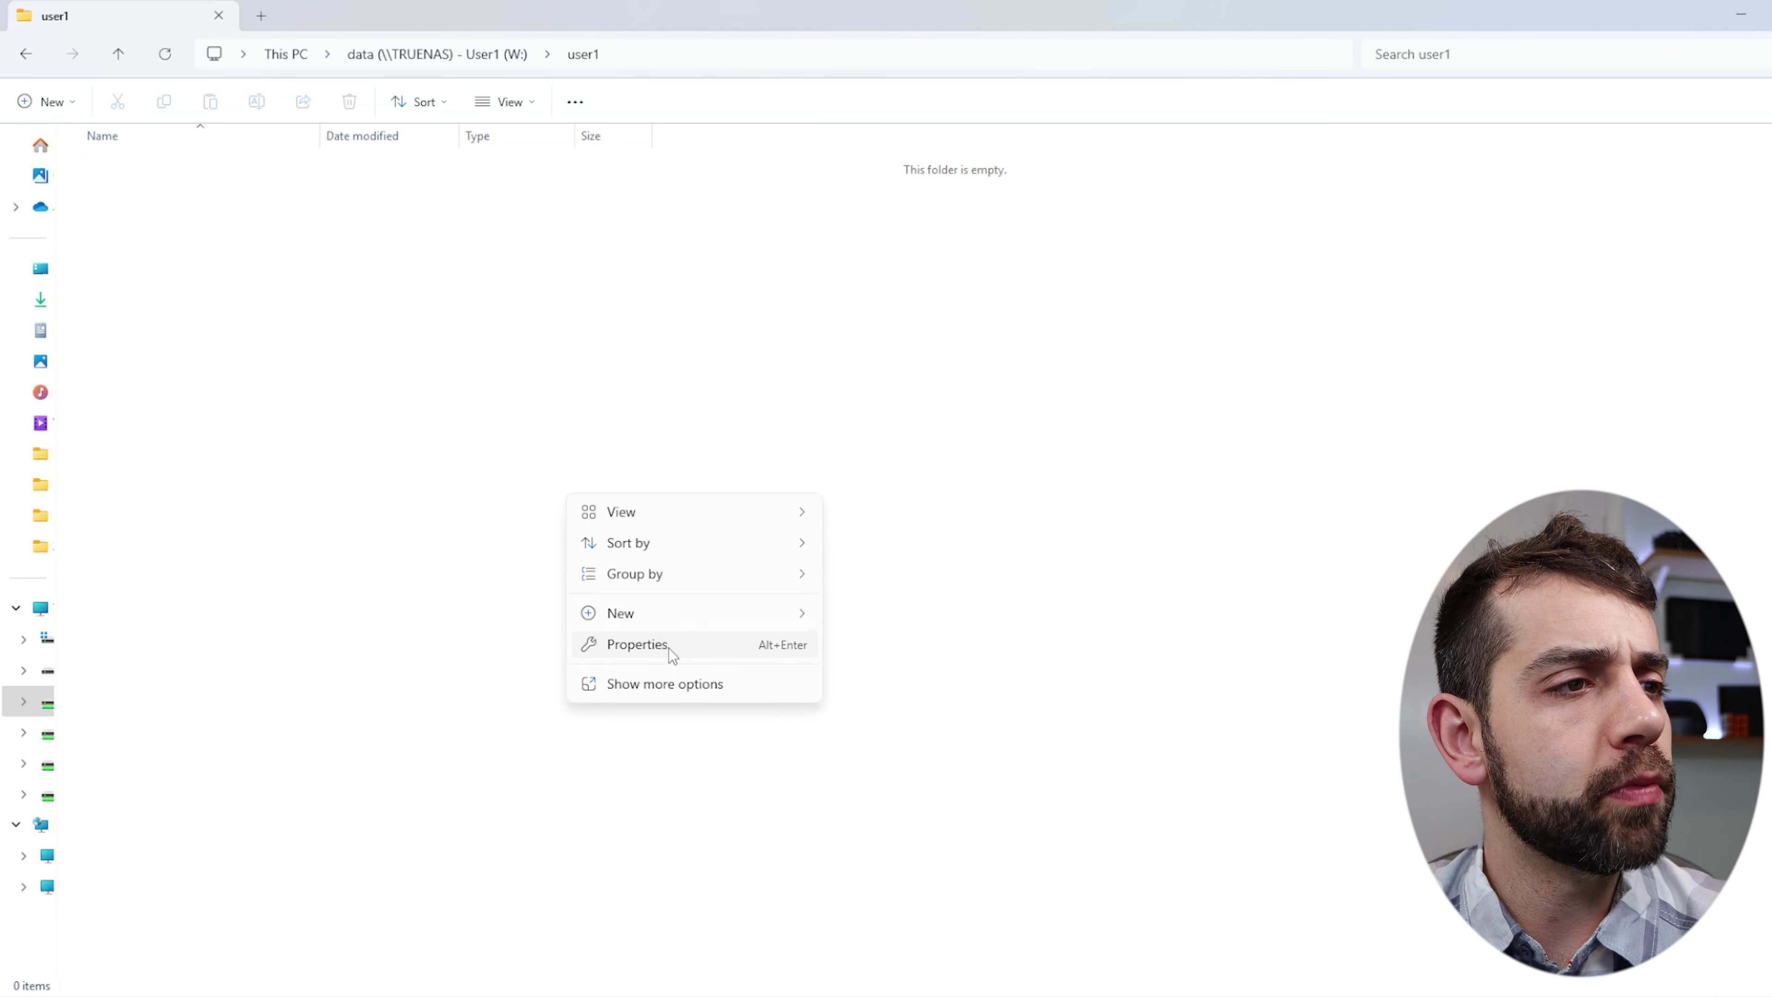
pyautogui.moveTo(661, 614)
pyautogui.click(928, 205)
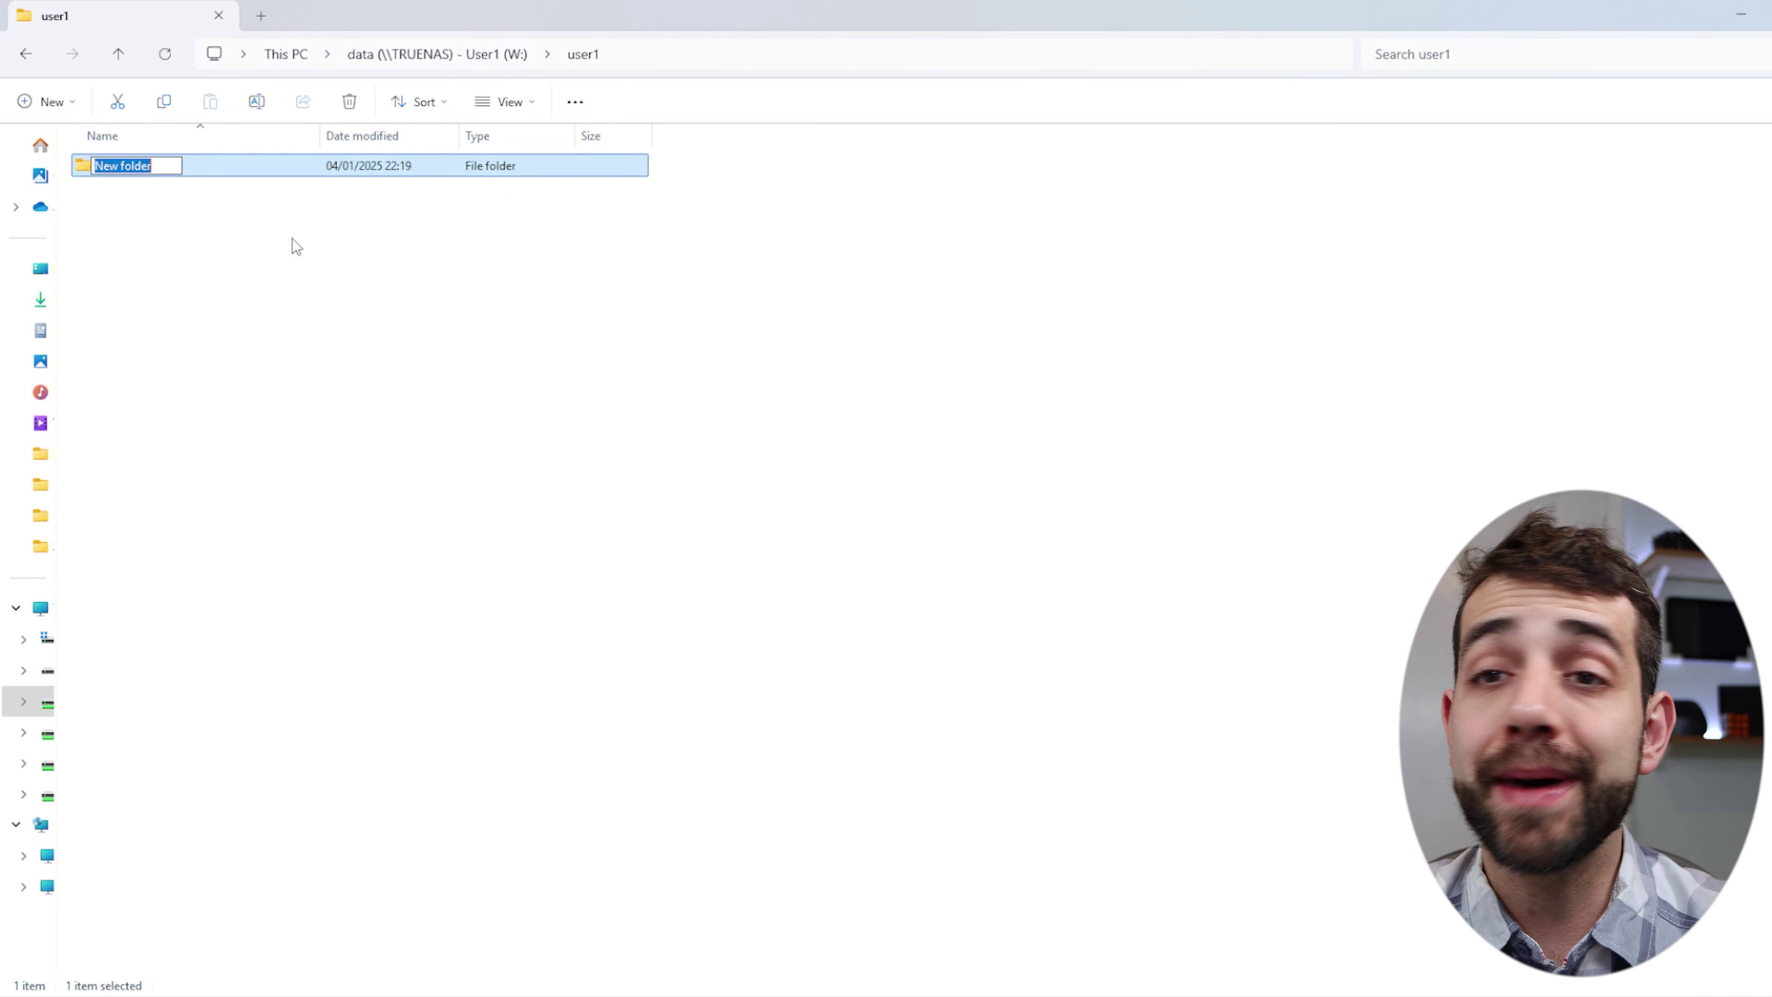
pyautogui.write('test')
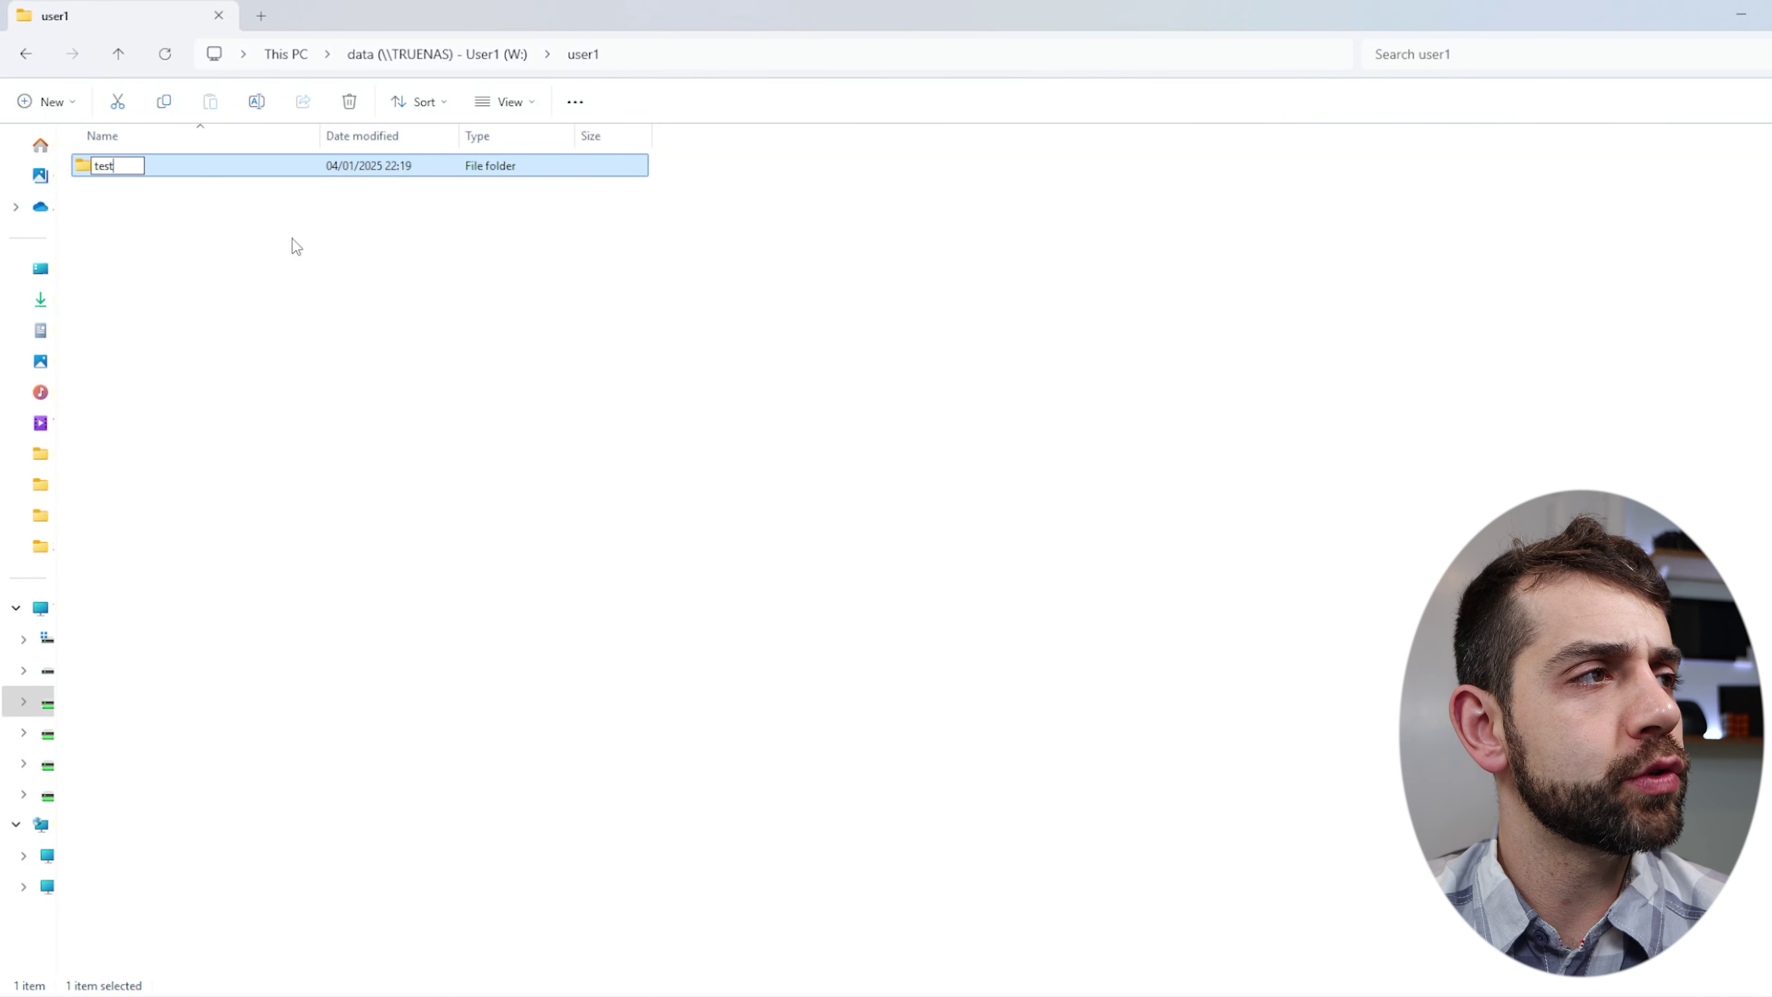
pyautogui.press('Return')
pyautogui.press('Return')
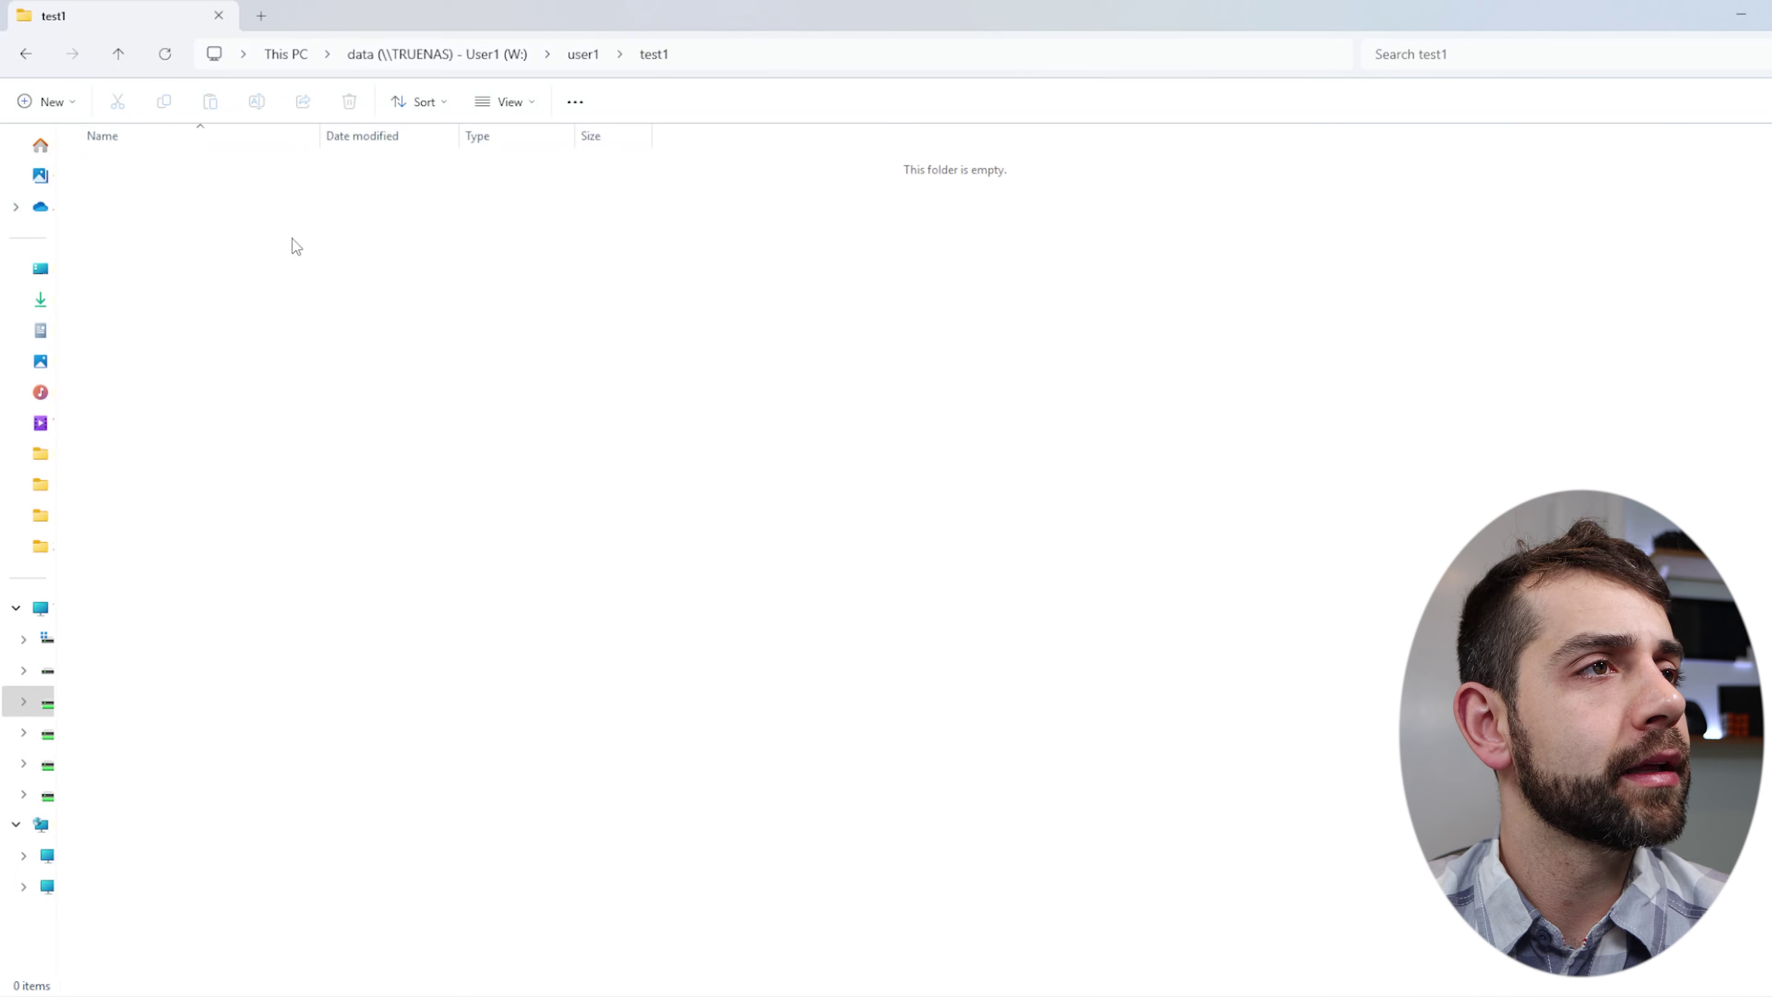
# Create a 'test 2' folder inside the test folder.
pyautogui.rightClick(292, 238)
pyautogui.click(25, 99)
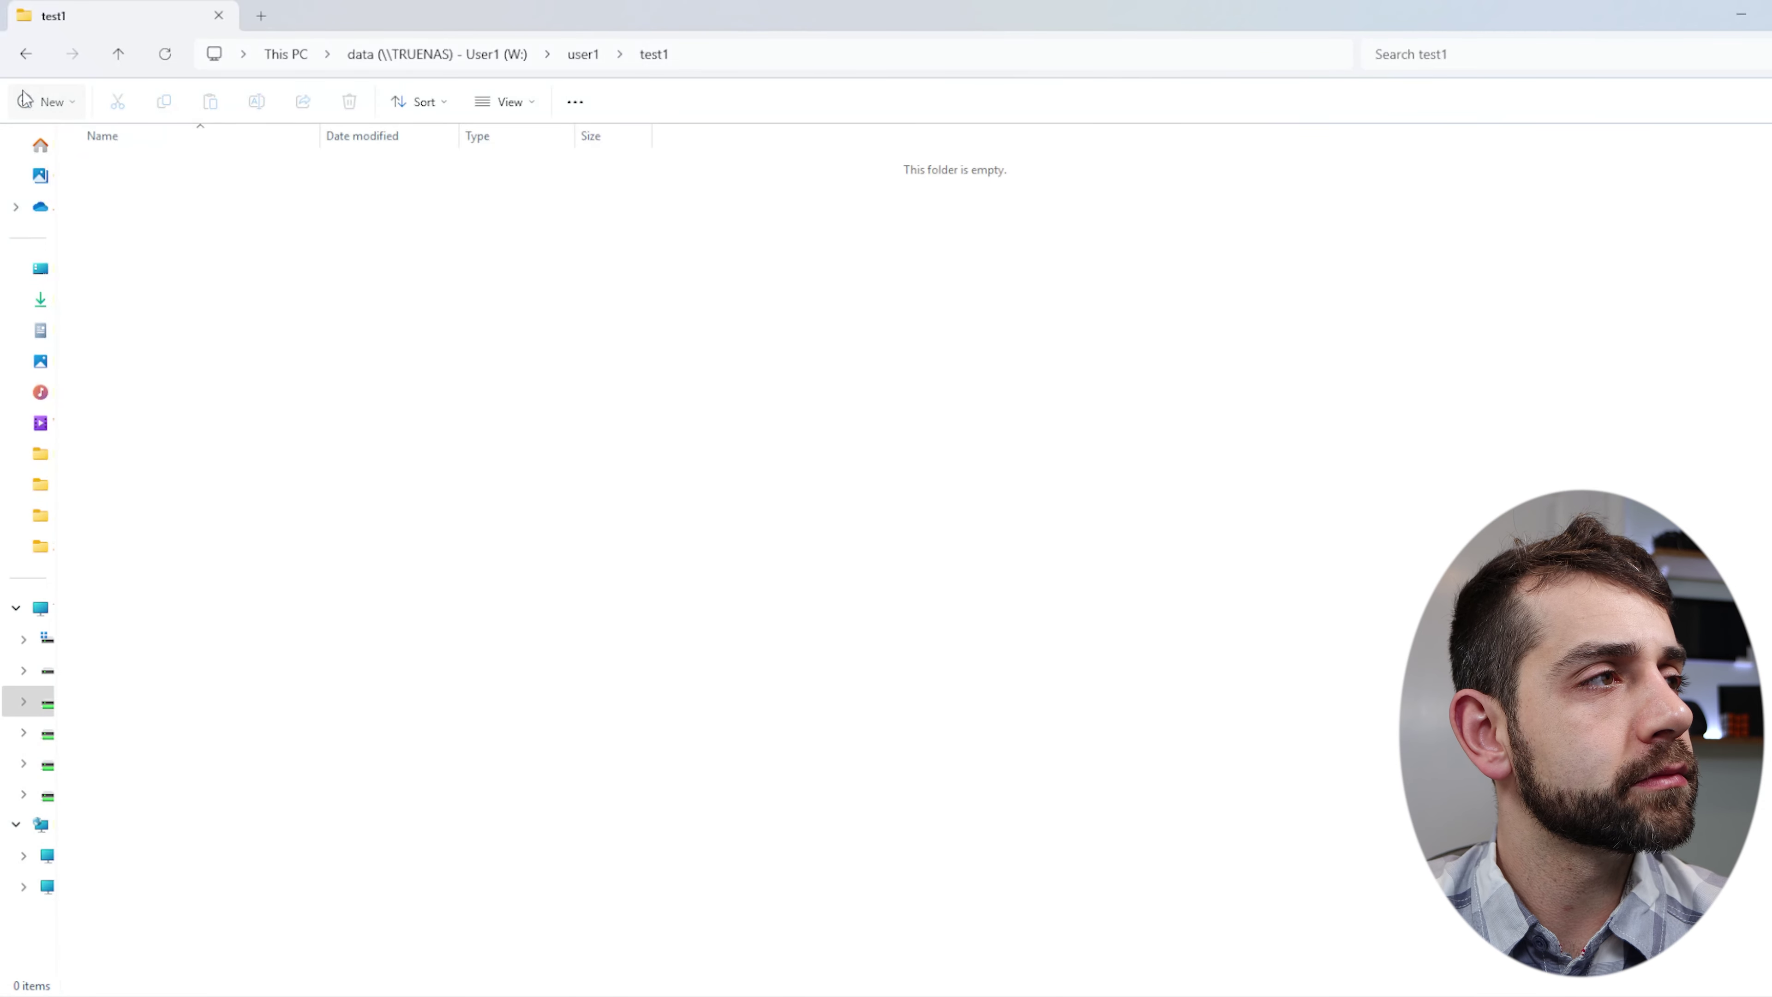
pyautogui.click(117, 145)
pyautogui.write('test 2')
pyautogui.press('Return')
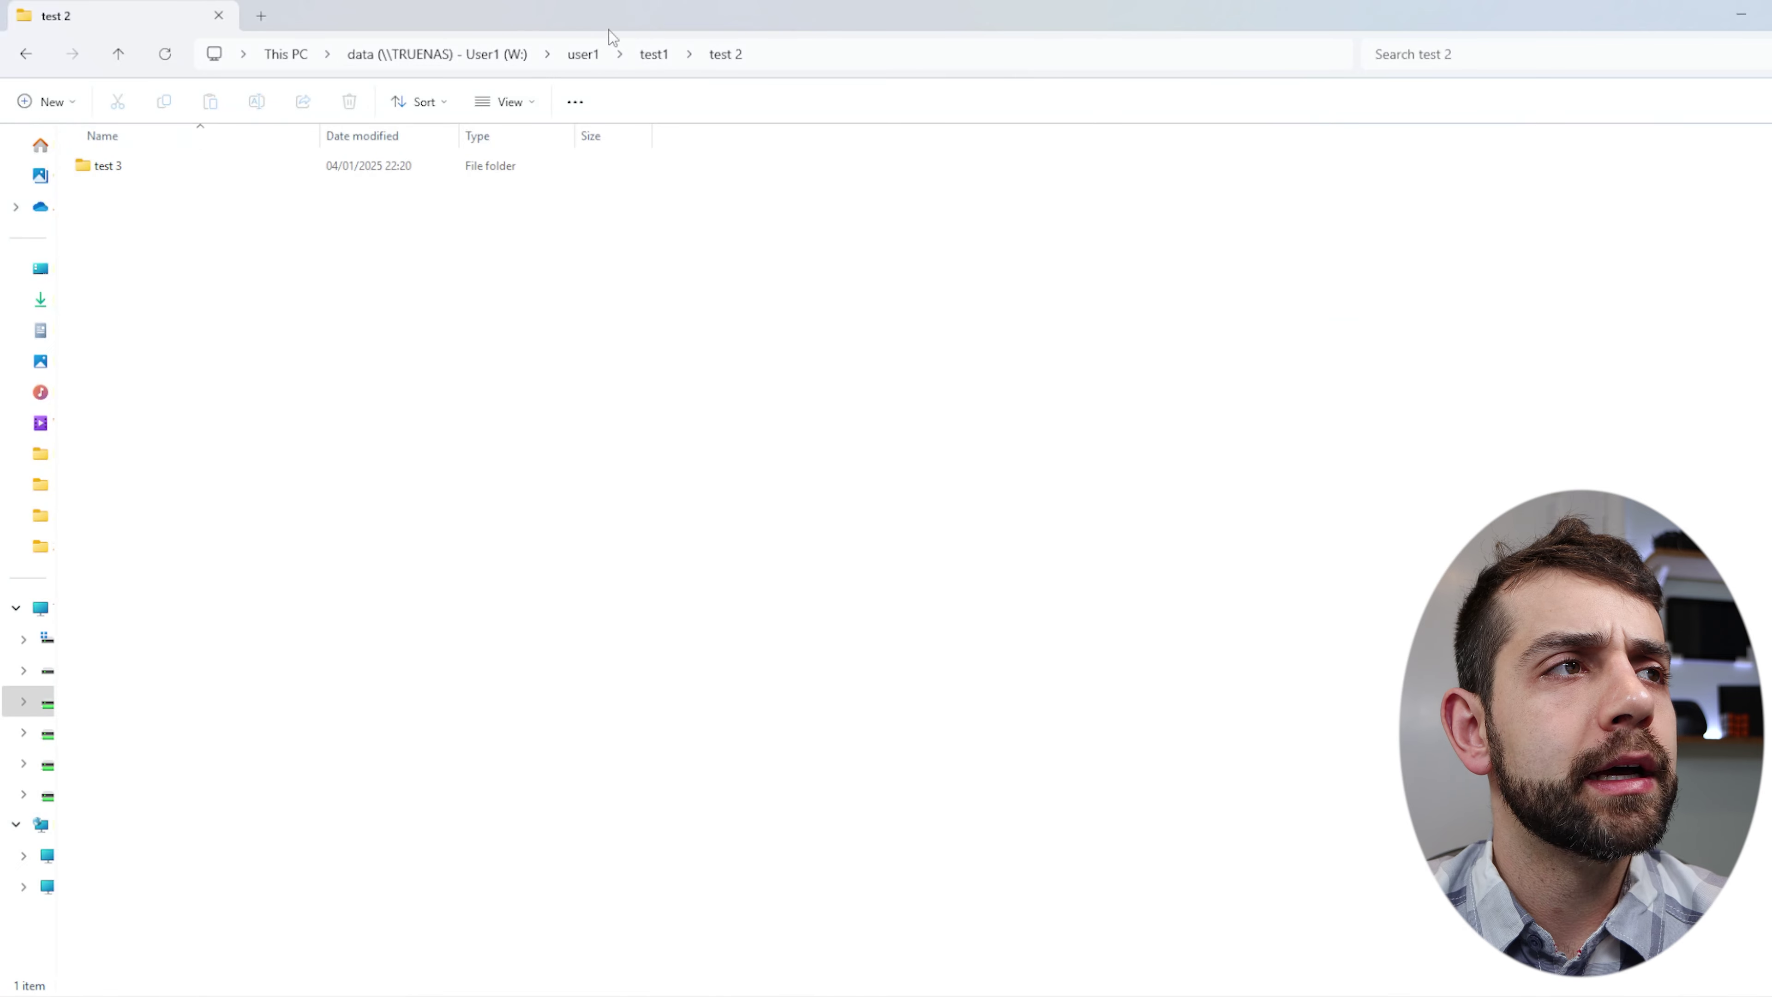
# Try opening user2 from the drive root and dismiss the network error.
pyautogui.click(485, 59)
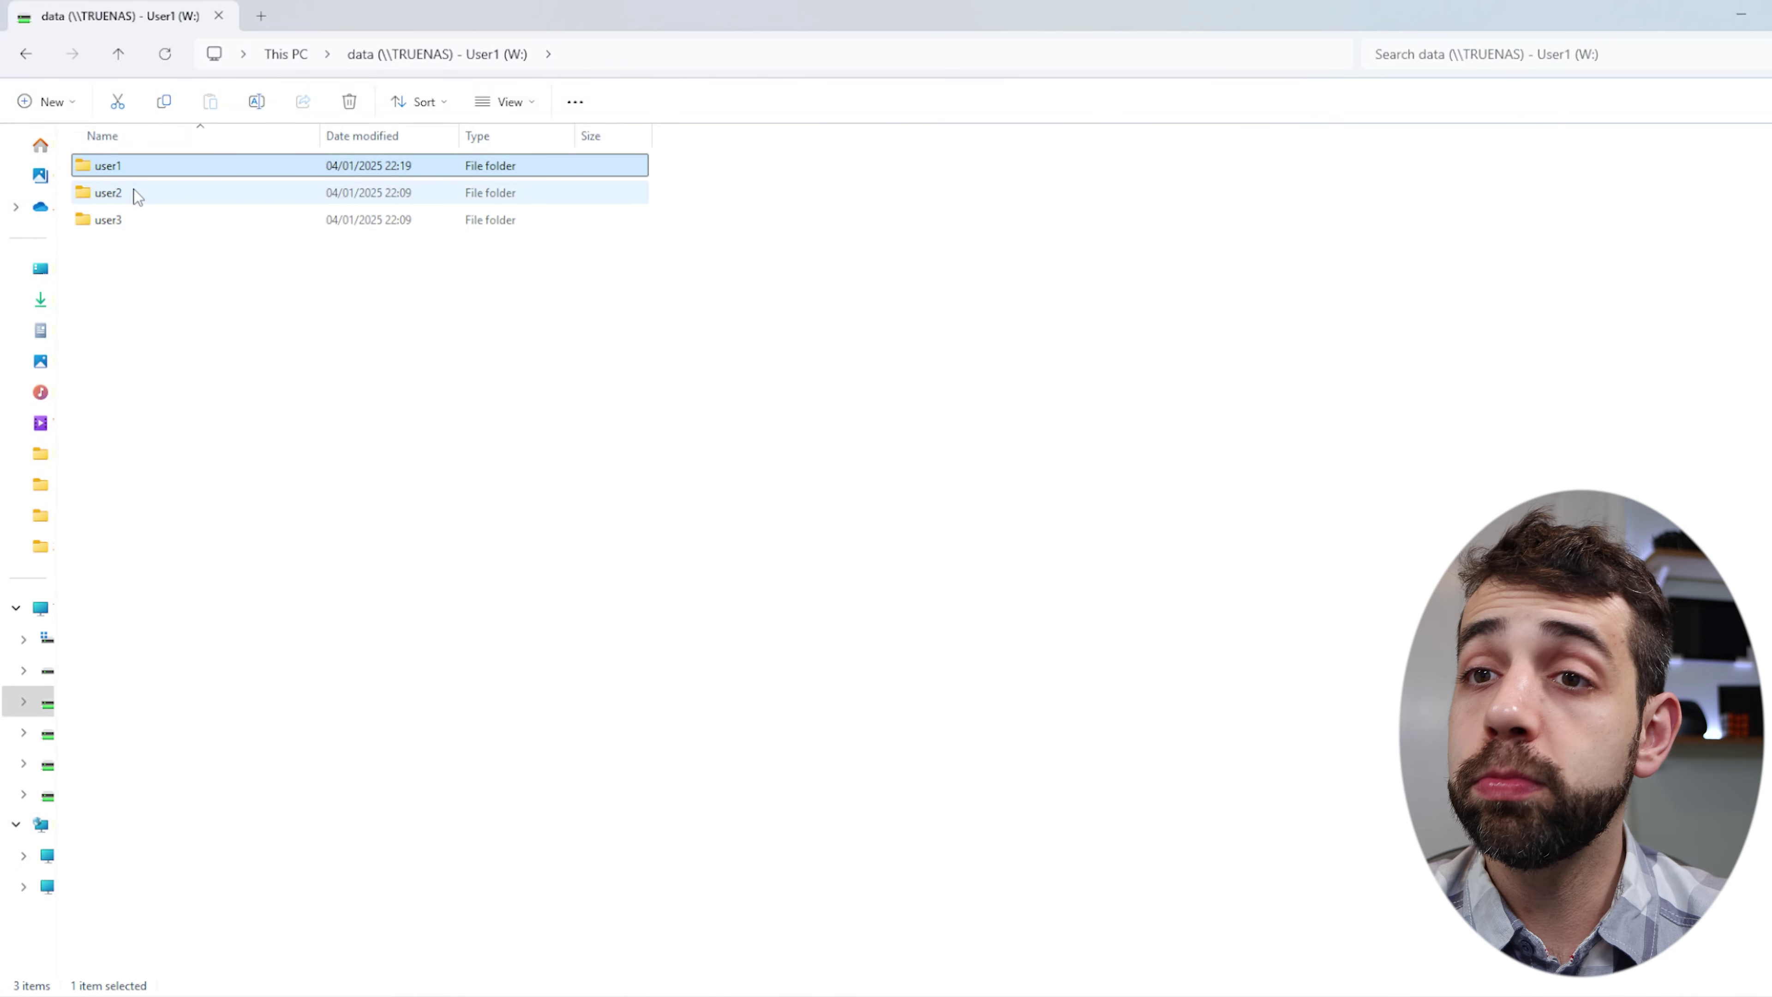
pyautogui.doubleClick(134, 190)
pyautogui.click(1120, 543)
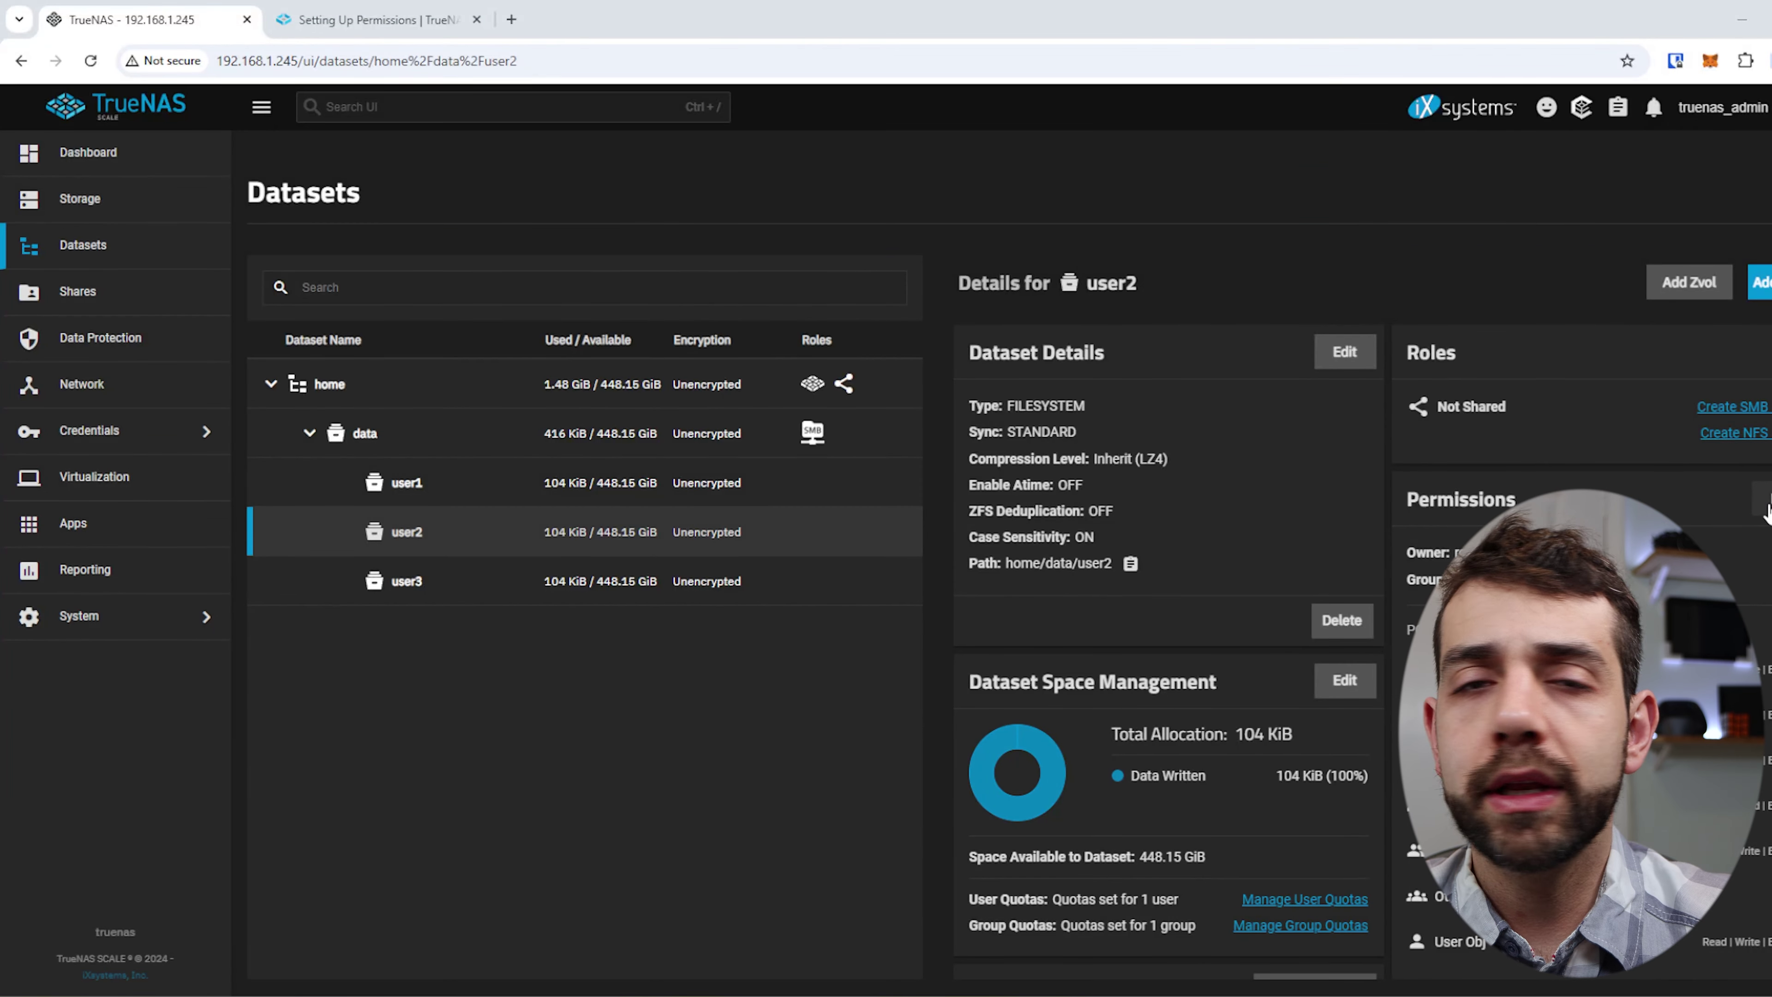
# Add a Group user1 entry with Read, Write and Execute to user2's ACL, applied recursively.
pyautogui.click(1763, 500)
pyautogui.scroll(-3, 316, 623)
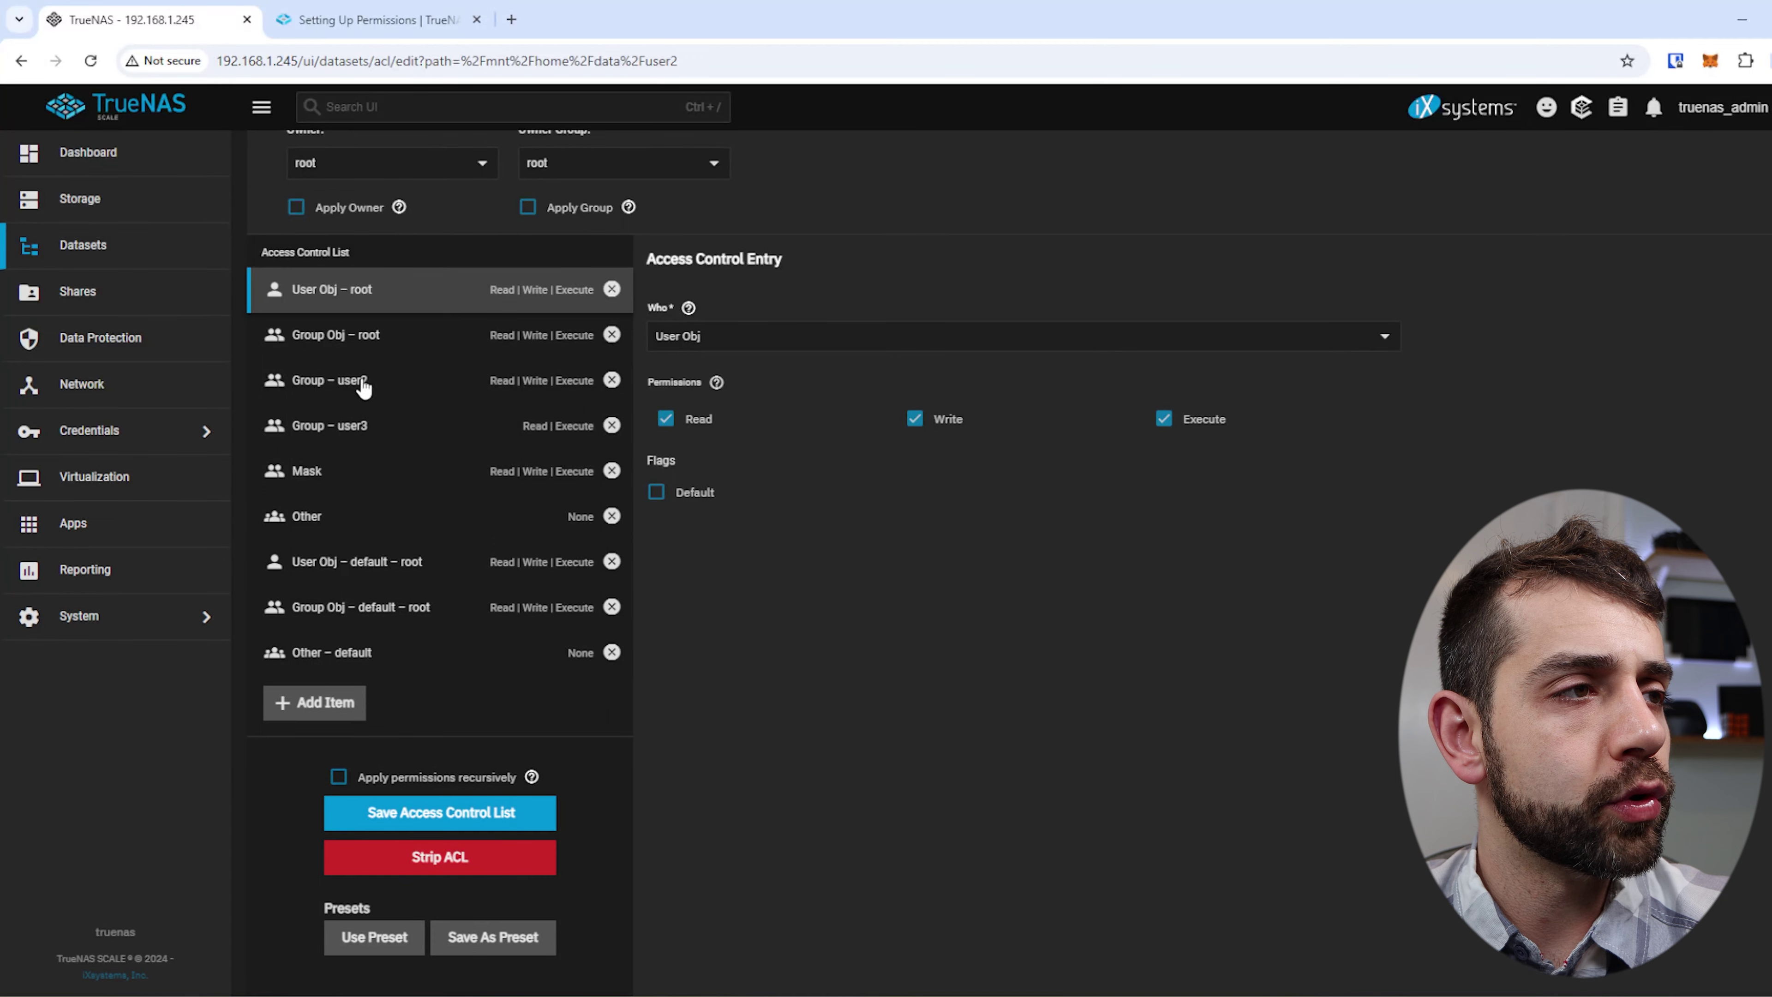
pyautogui.click(314, 703)
pyautogui.click(834, 339)
pyautogui.click(726, 462)
pyautogui.click(694, 424)
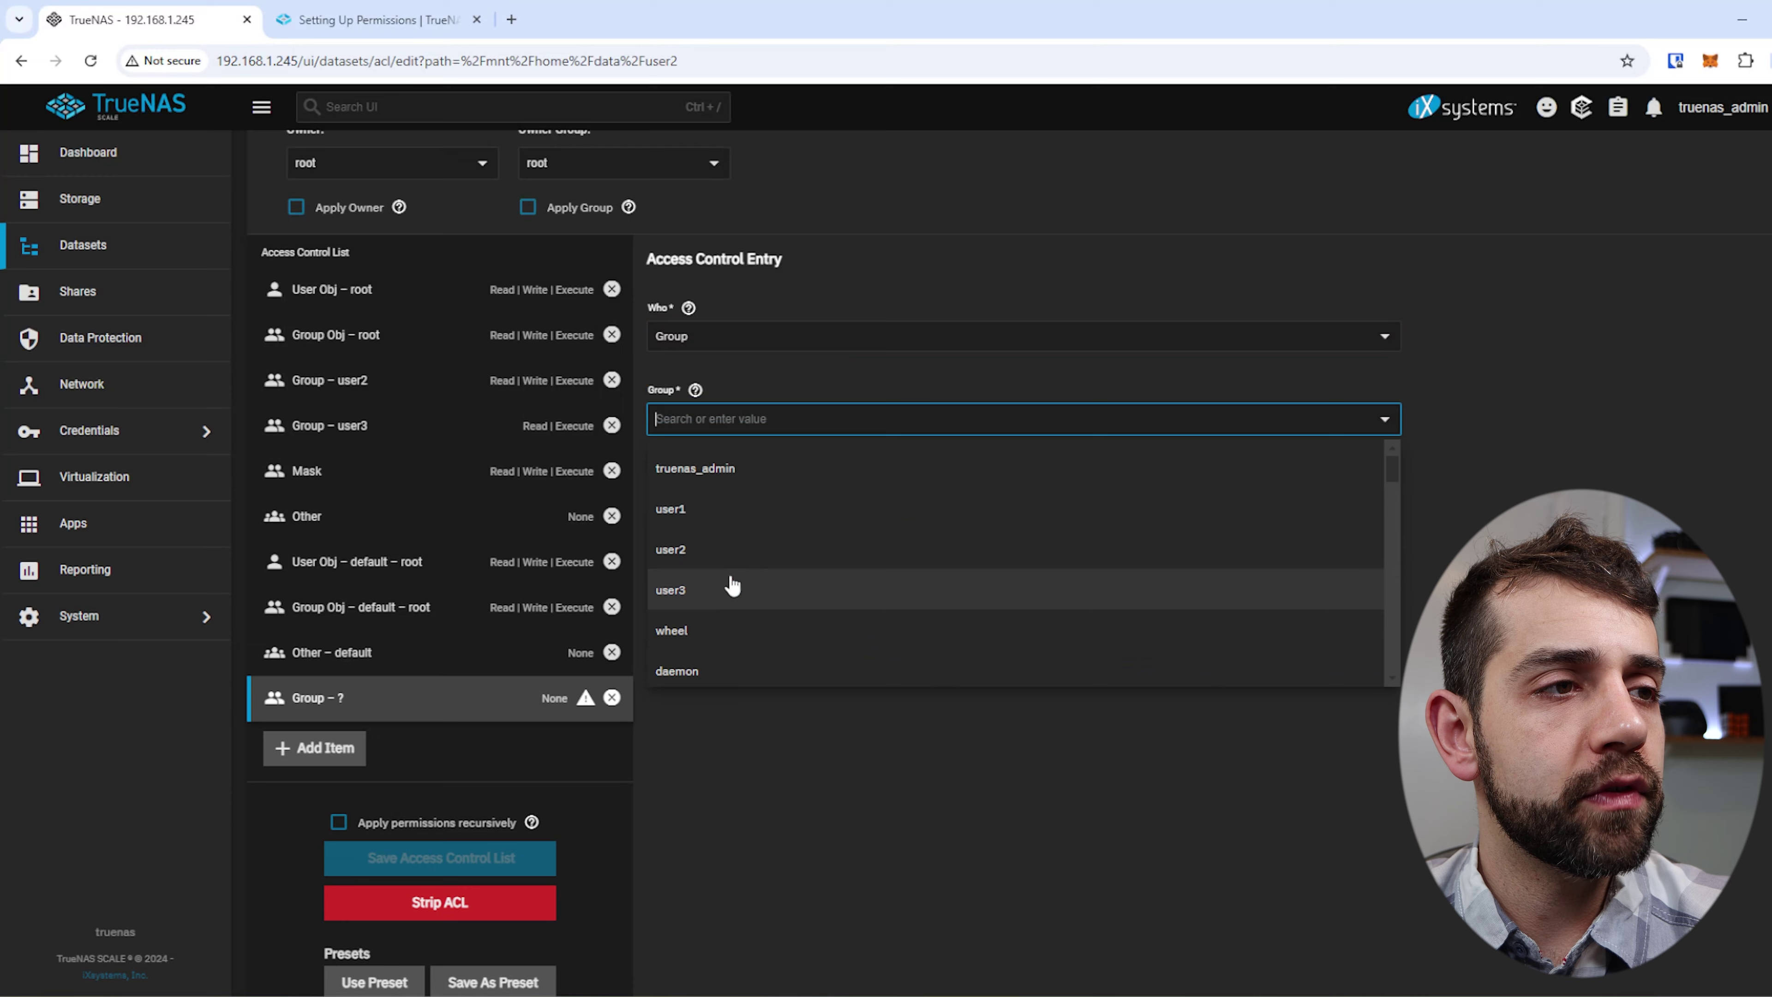
pyautogui.click(701, 516)
pyautogui.click(666, 502)
pyautogui.click(915, 502)
pyautogui.click(1164, 502)
pyautogui.click(371, 830)
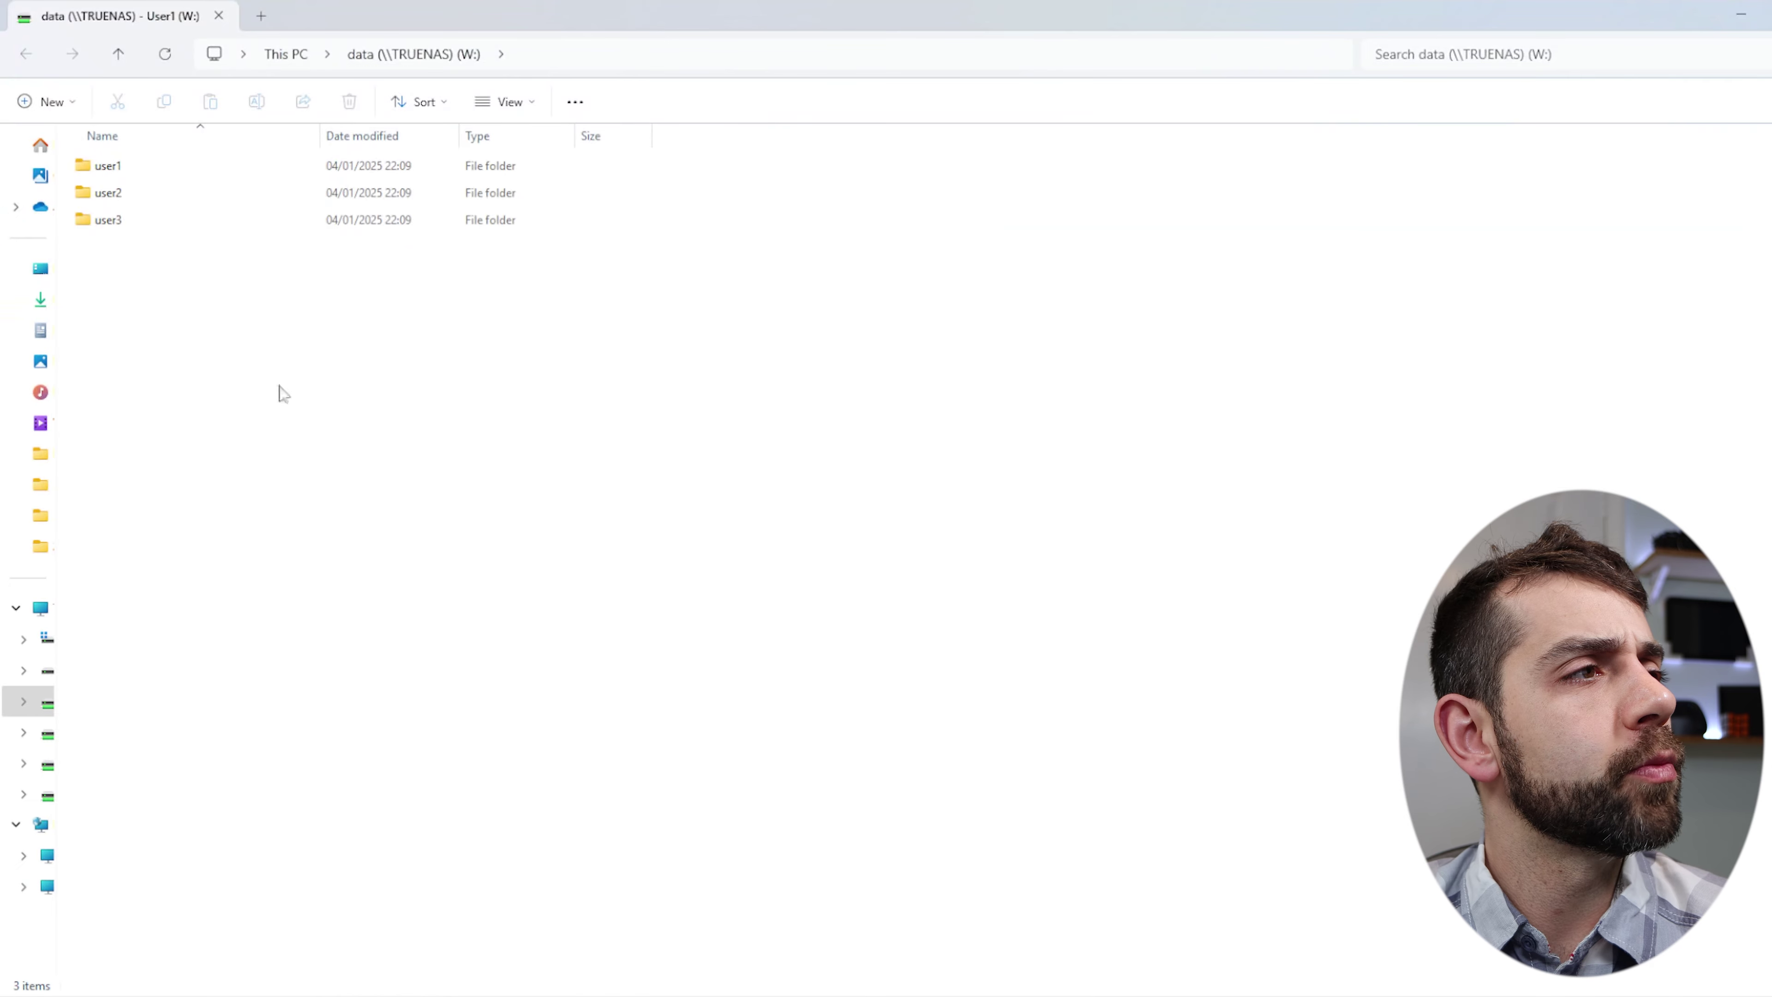
# Create a 'test' folder inside user2 on the W: drive.
pyautogui.doubleClick(225, 200)
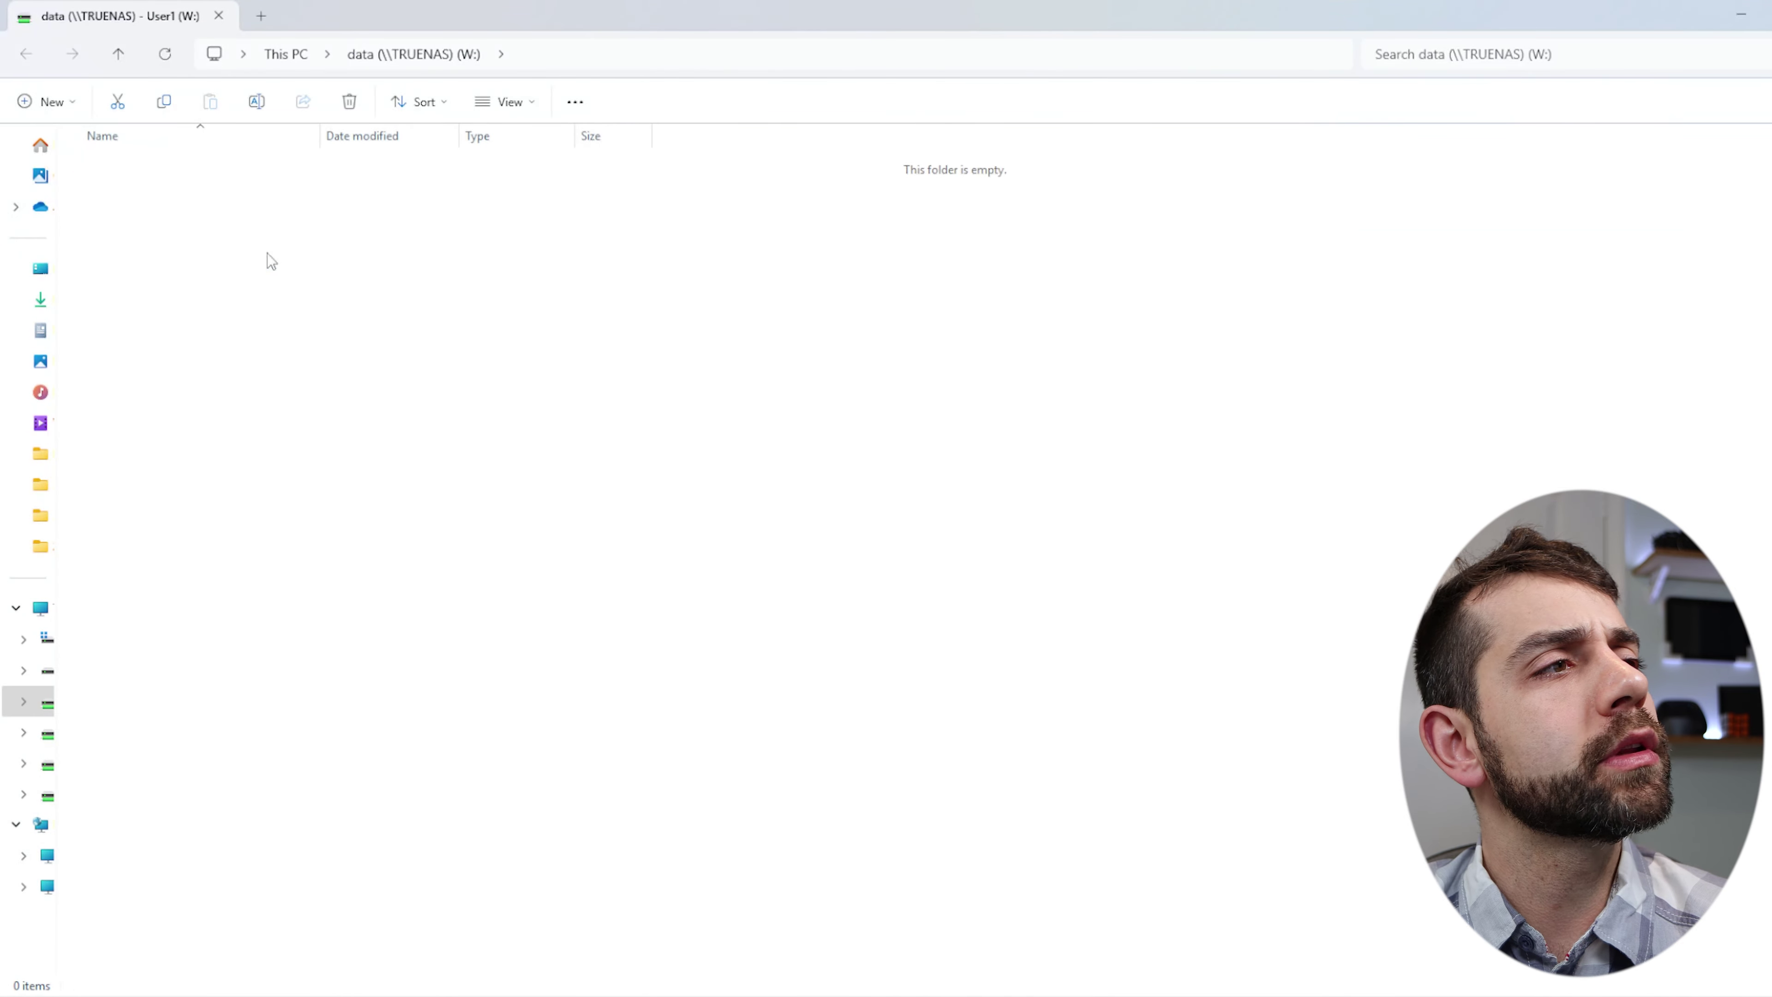
pyautogui.rightClick(281, 200)
pyautogui.moveTo(352, 349)
pyautogui.click(630, 357)
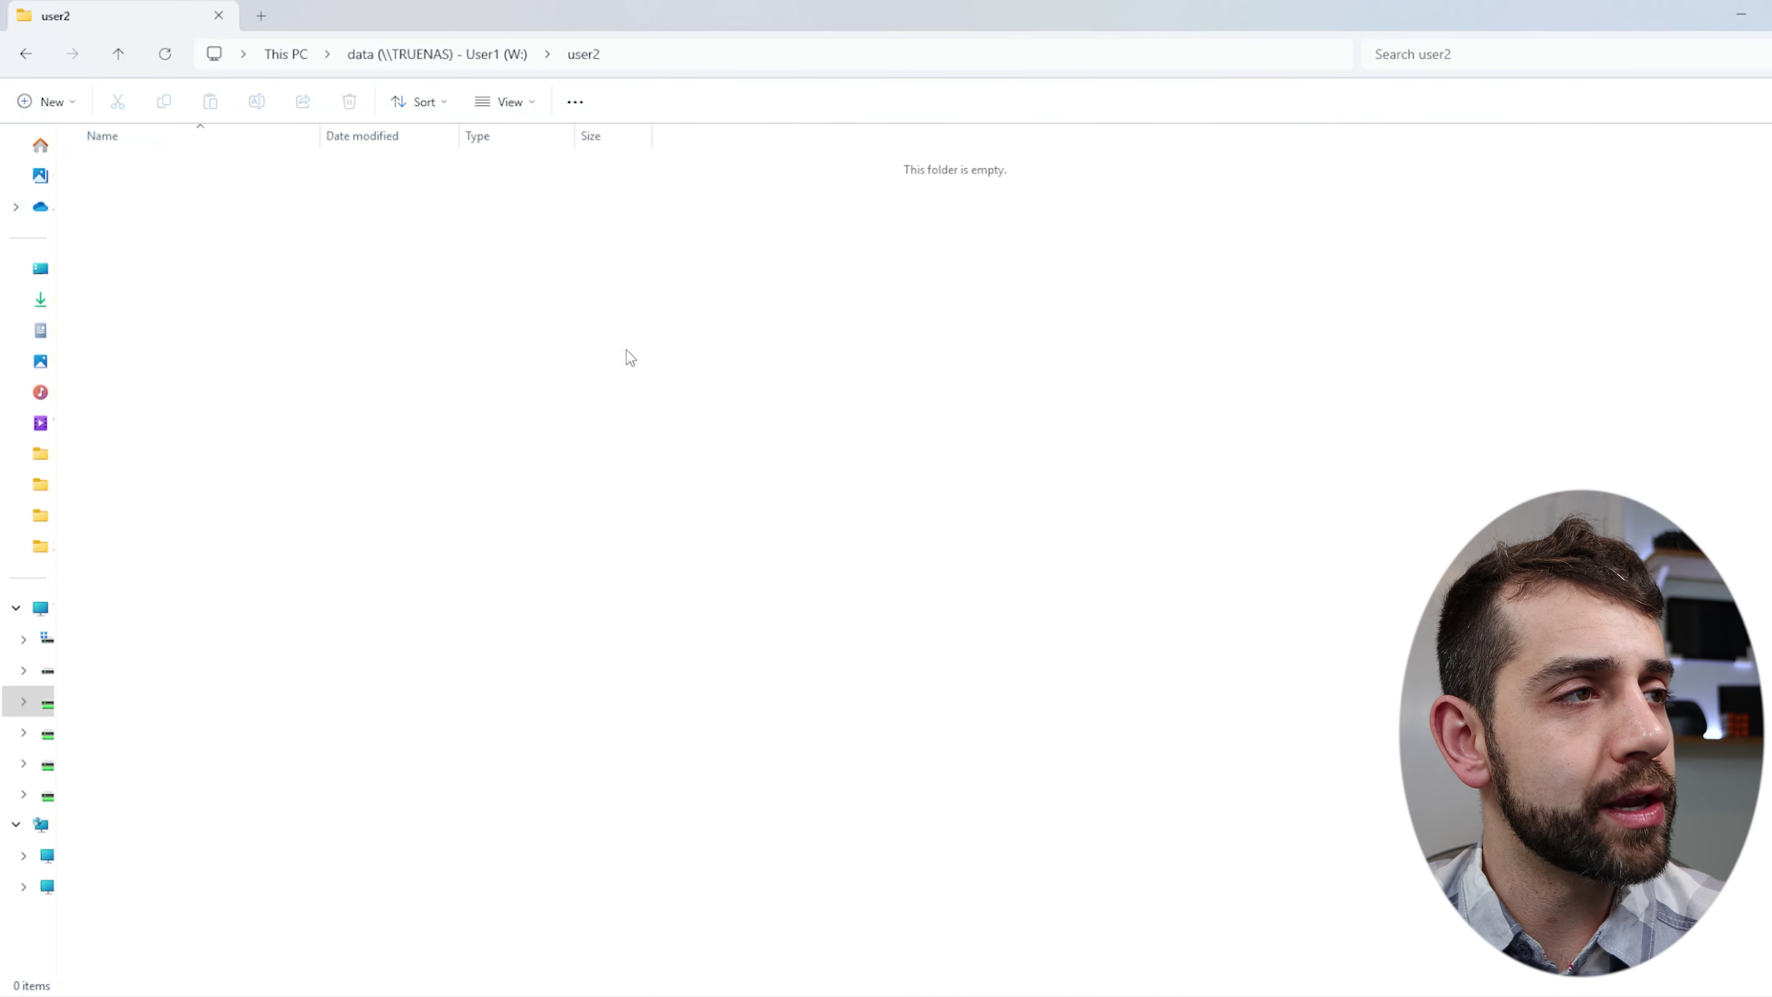
pyautogui.write('test')
pyautogui.press('Return')
pyautogui.press('Return')
# Create a new folder named 't' inside the test folder.
pyautogui.rightClick(265, 353)
pyautogui.moveTo(342, 506)
pyautogui.click(573, 504)
pyautogui.write('t')
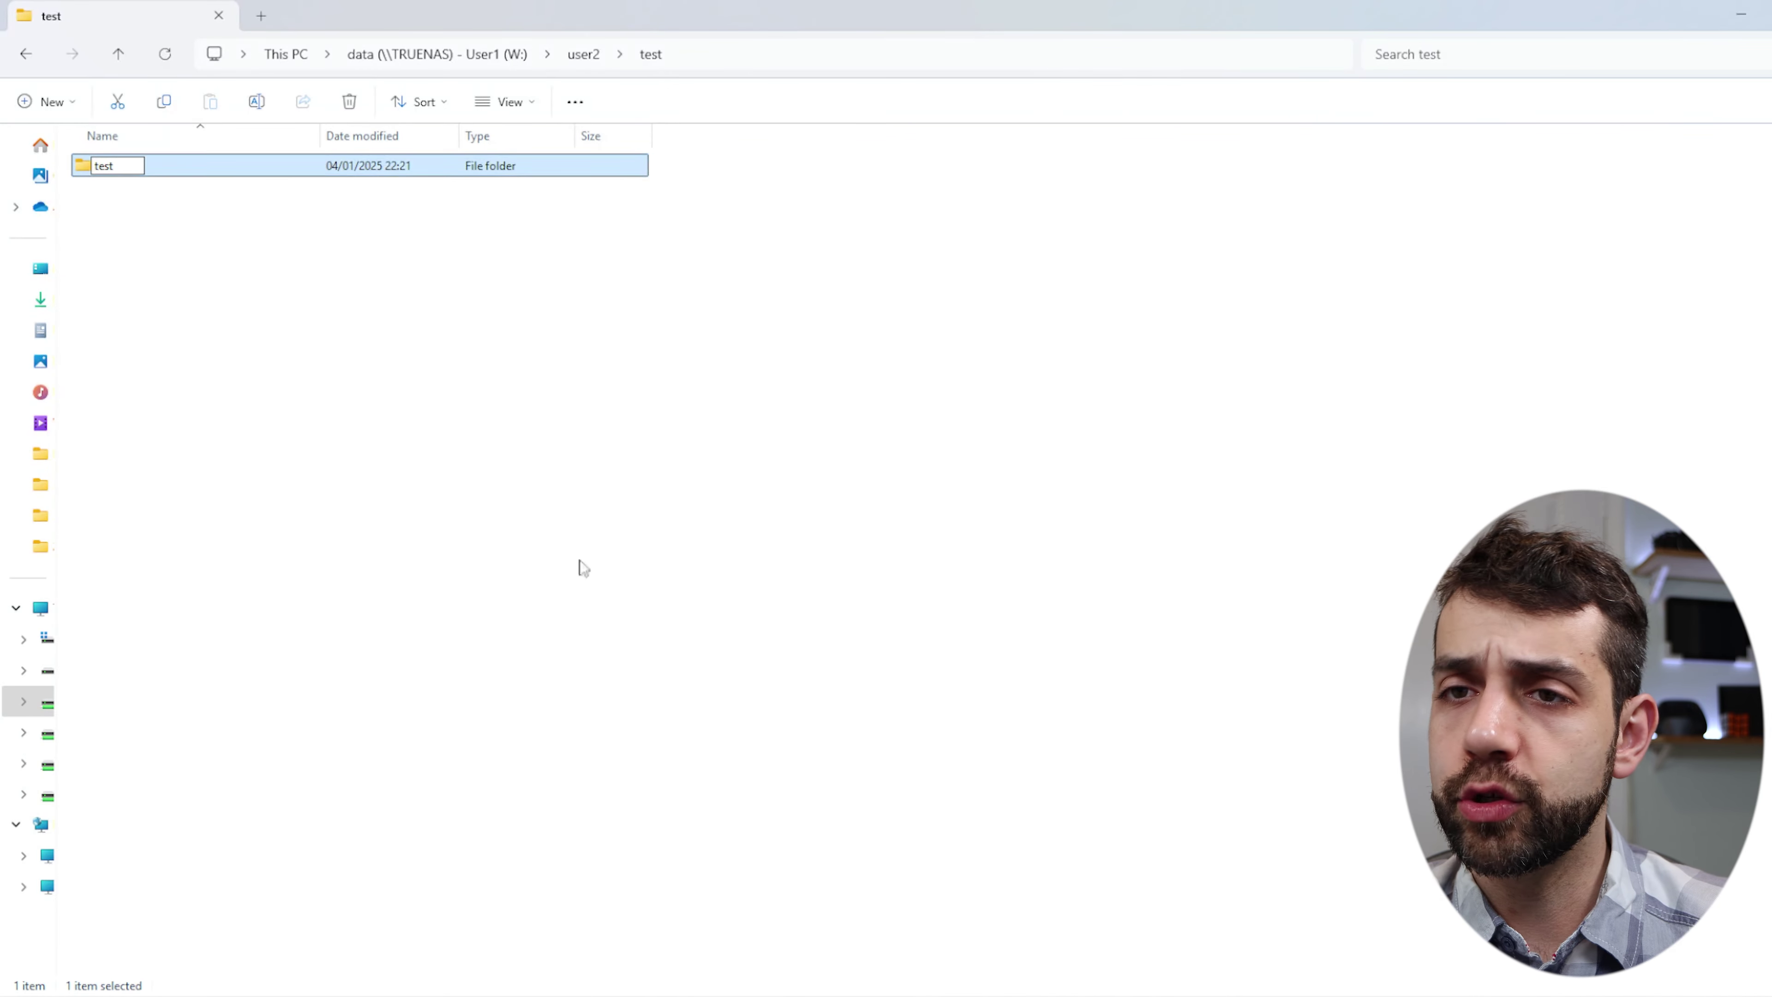
pyautogui.click(568, 587)
# Reopen user2 from the drive root, select test, and return to the TrueNAS window.
pyautogui.click(481, 65)
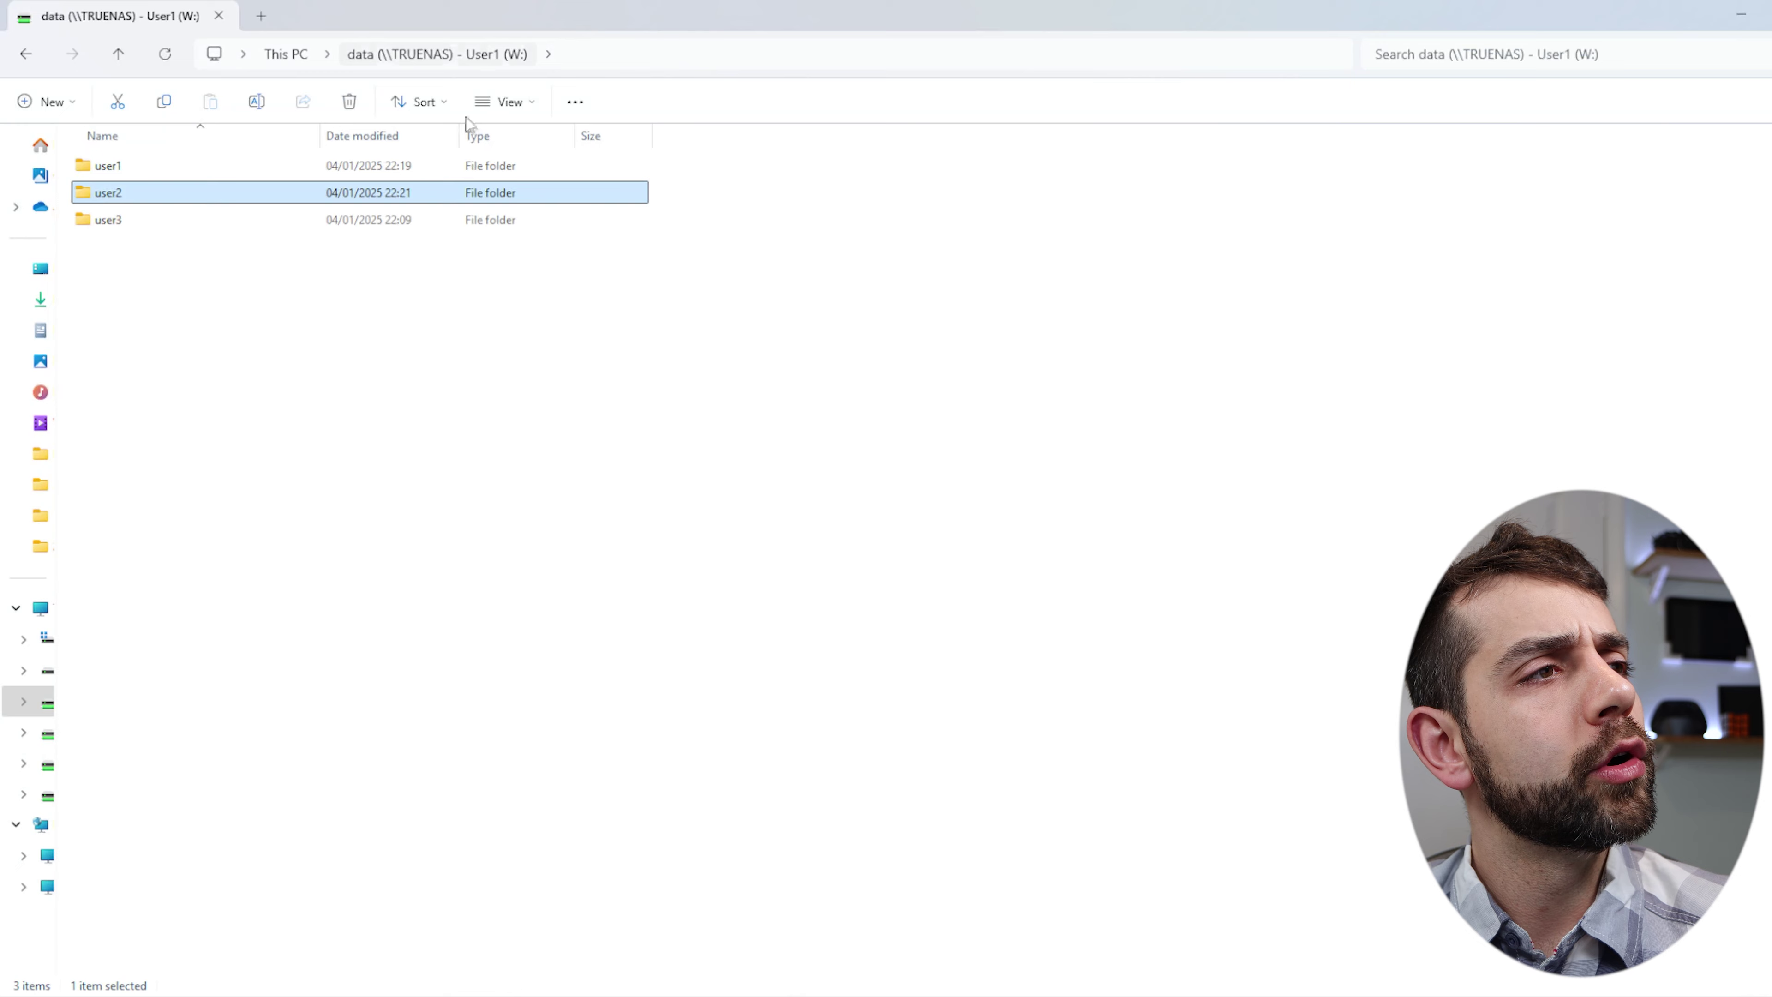
pyautogui.doubleClick(108, 197)
pyautogui.doubleClick(122, 165)
pyautogui.hotkey('alt', 'Left')
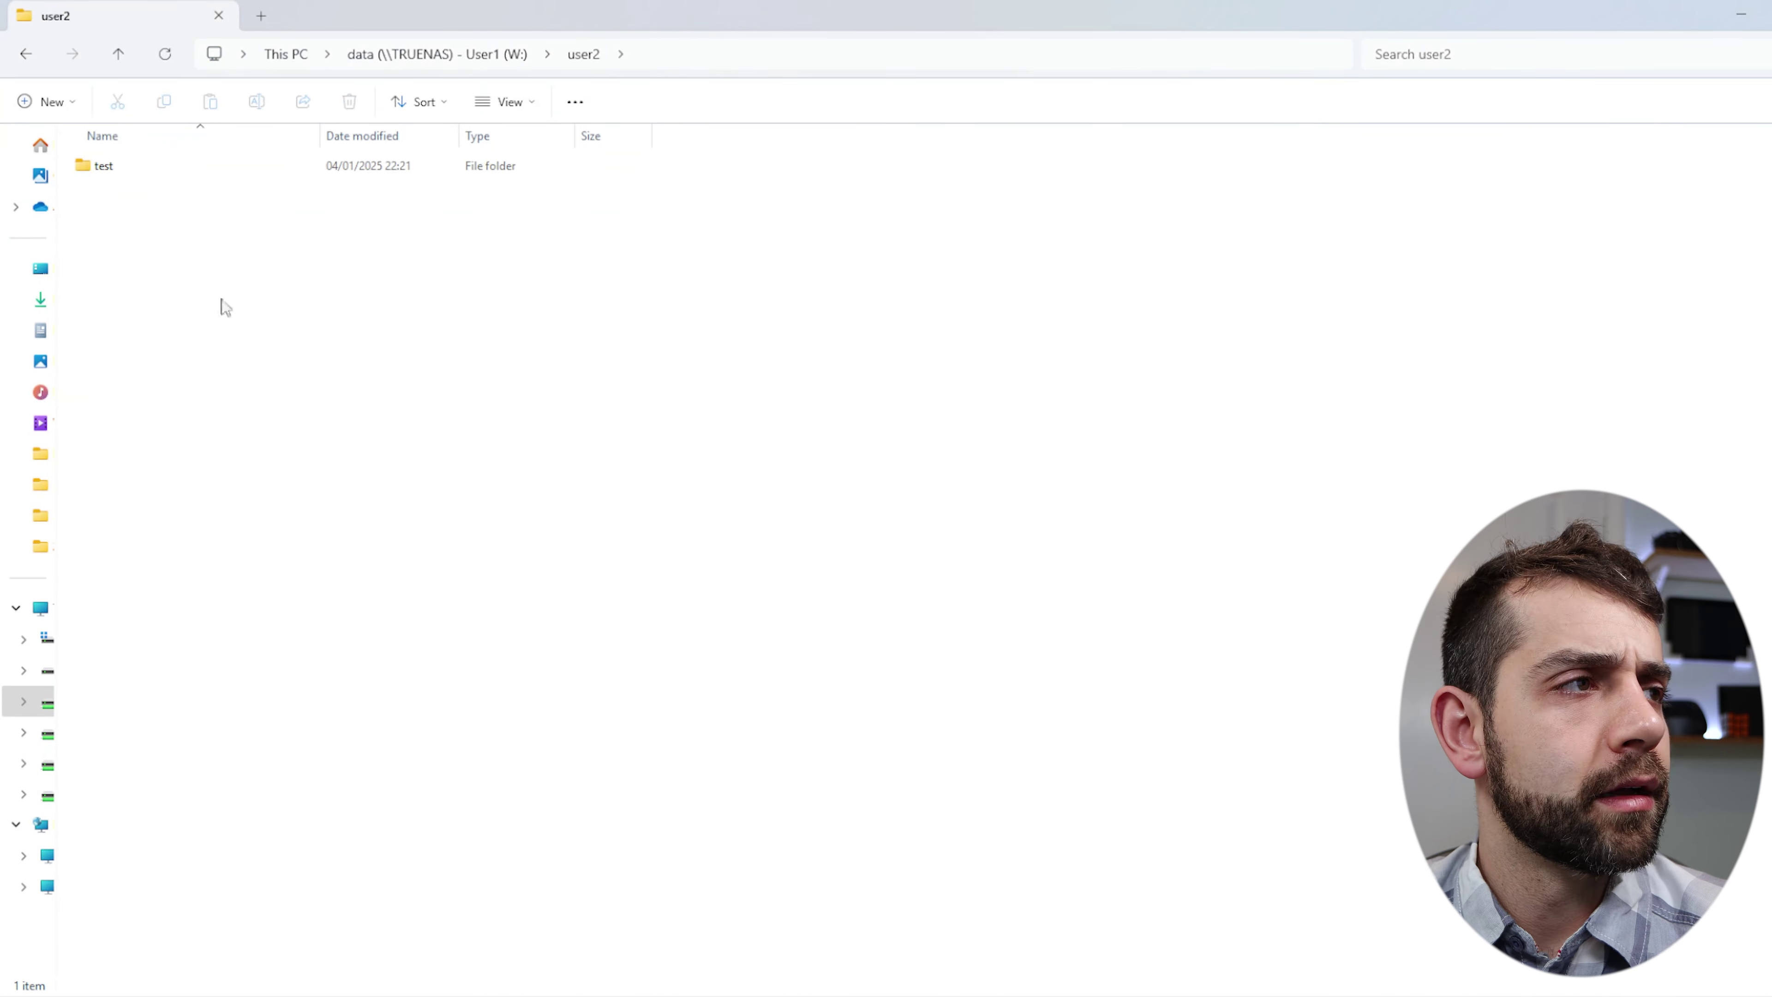
pyautogui.click(147, 172)
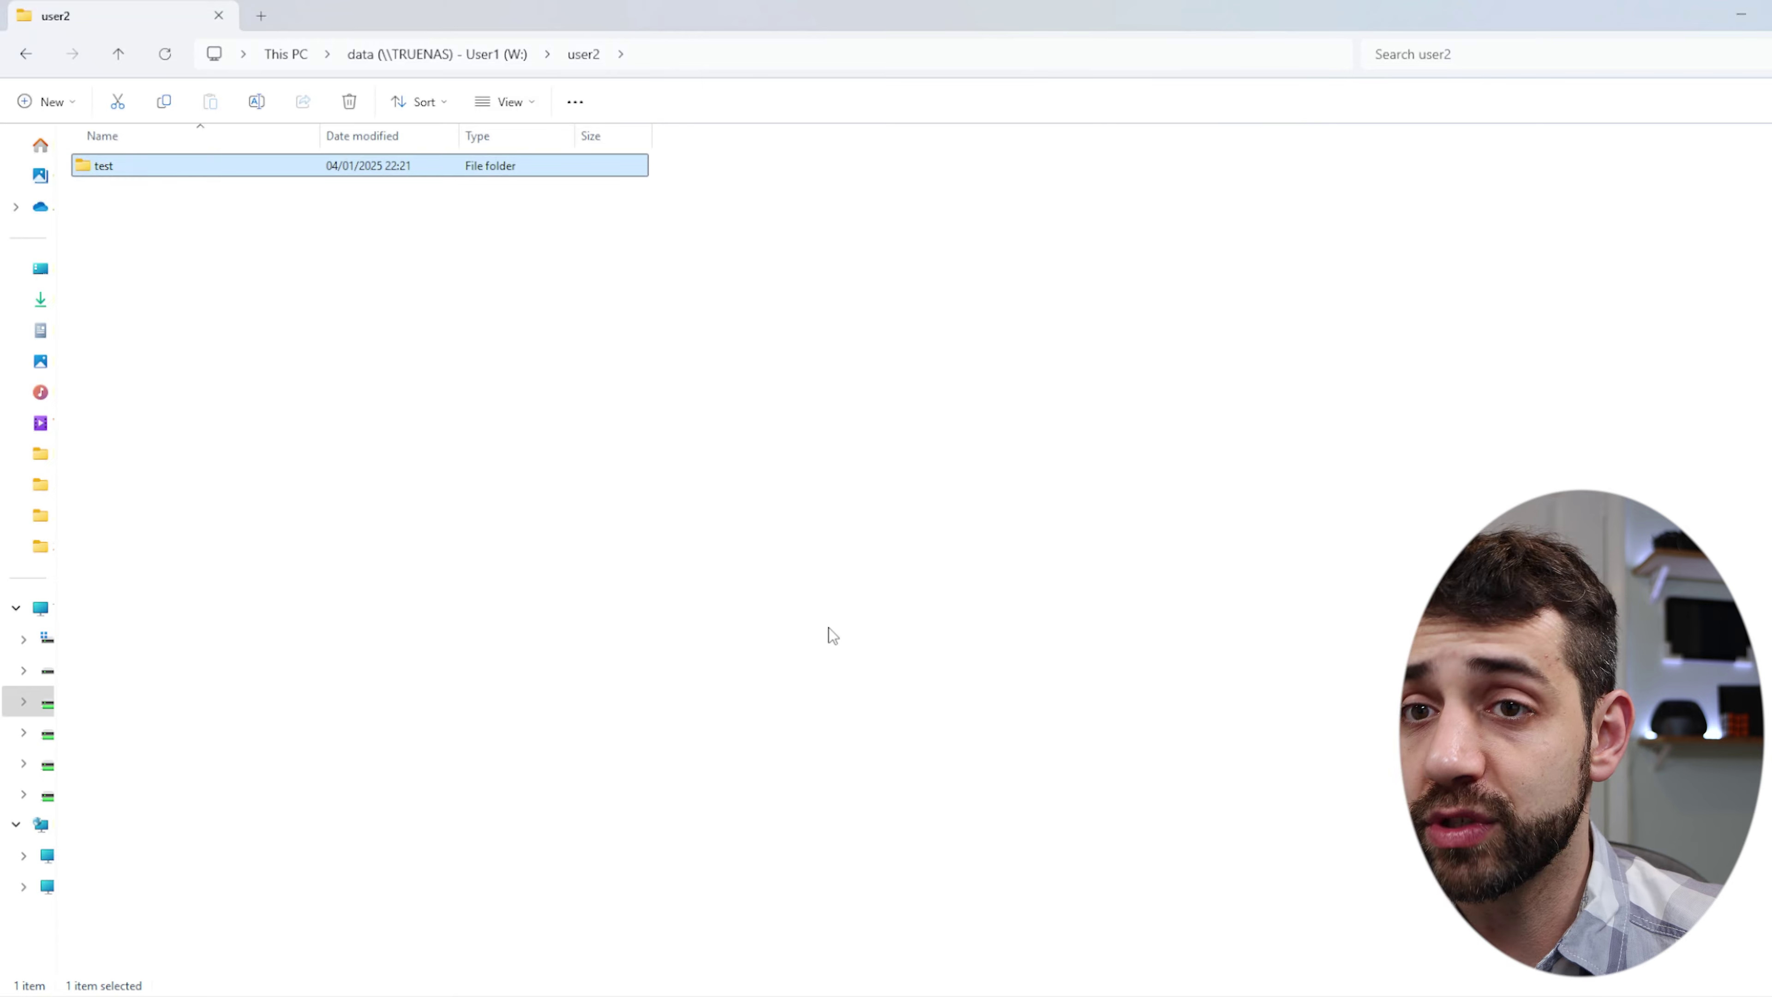
pyautogui.hotkey('alt', 'Tab')
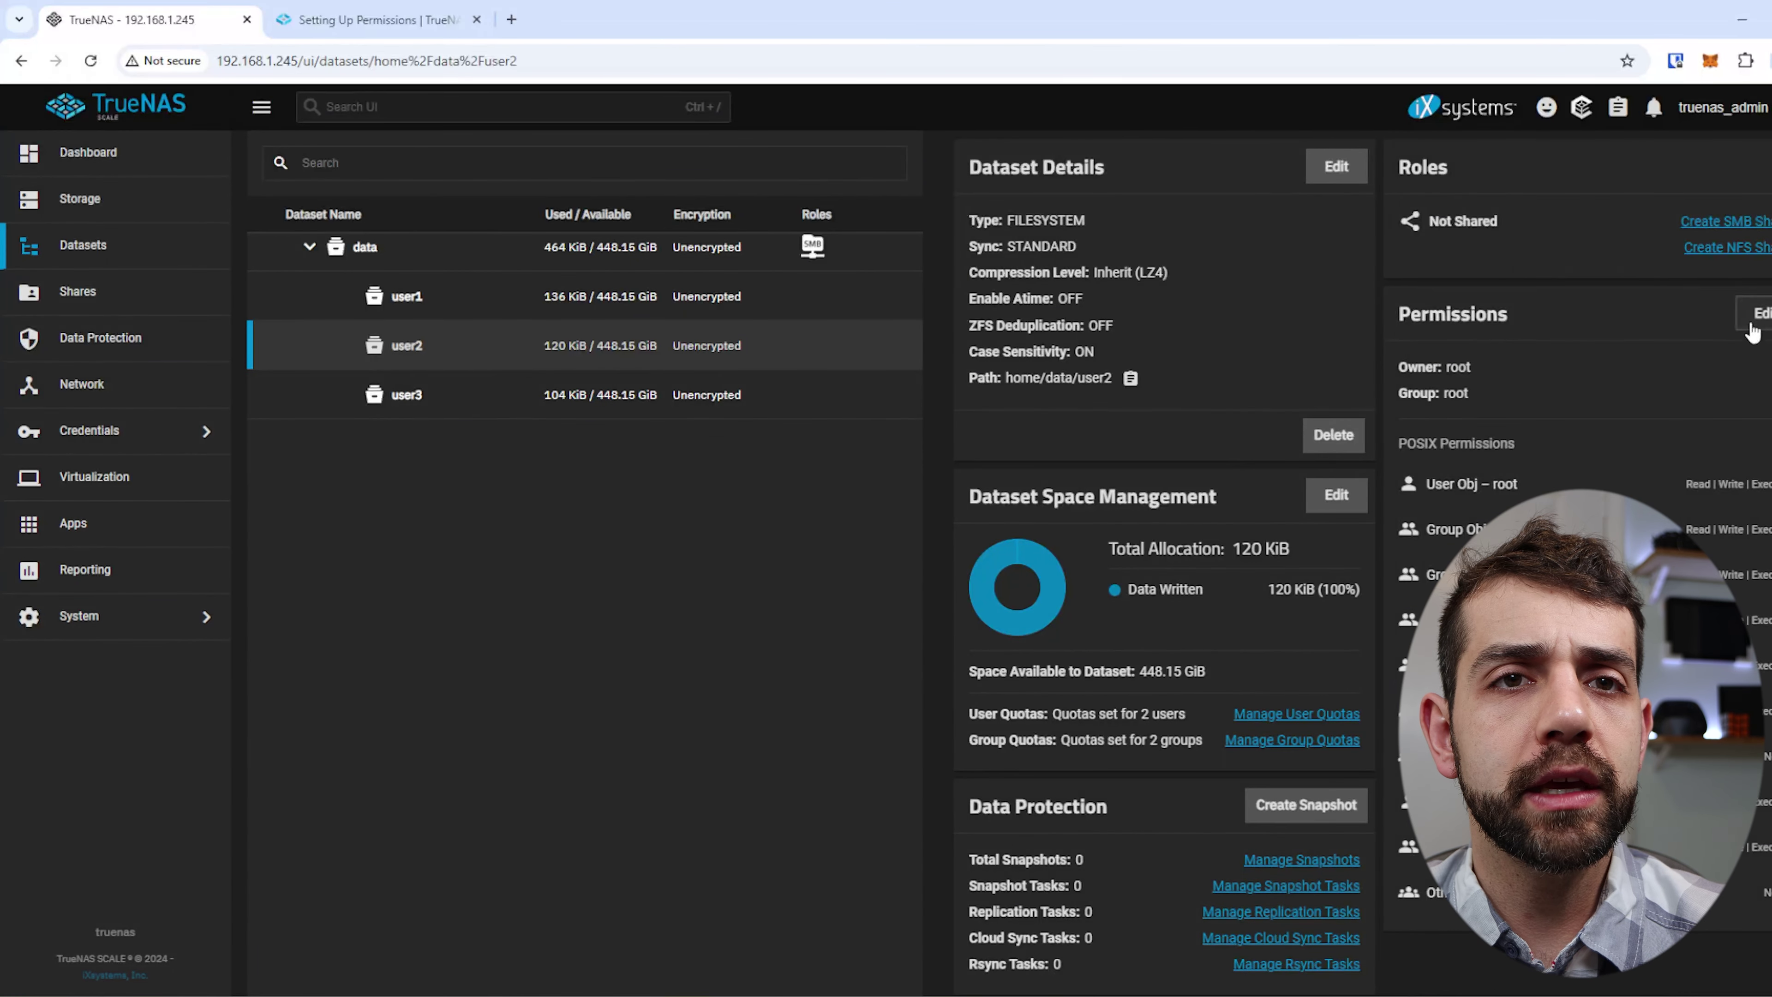
# Uncheck Write on the Group user1 entry of user2's ACL, leaving Read and Execute, and save.
pyautogui.click(1753, 315)
pyautogui.click(388, 582)
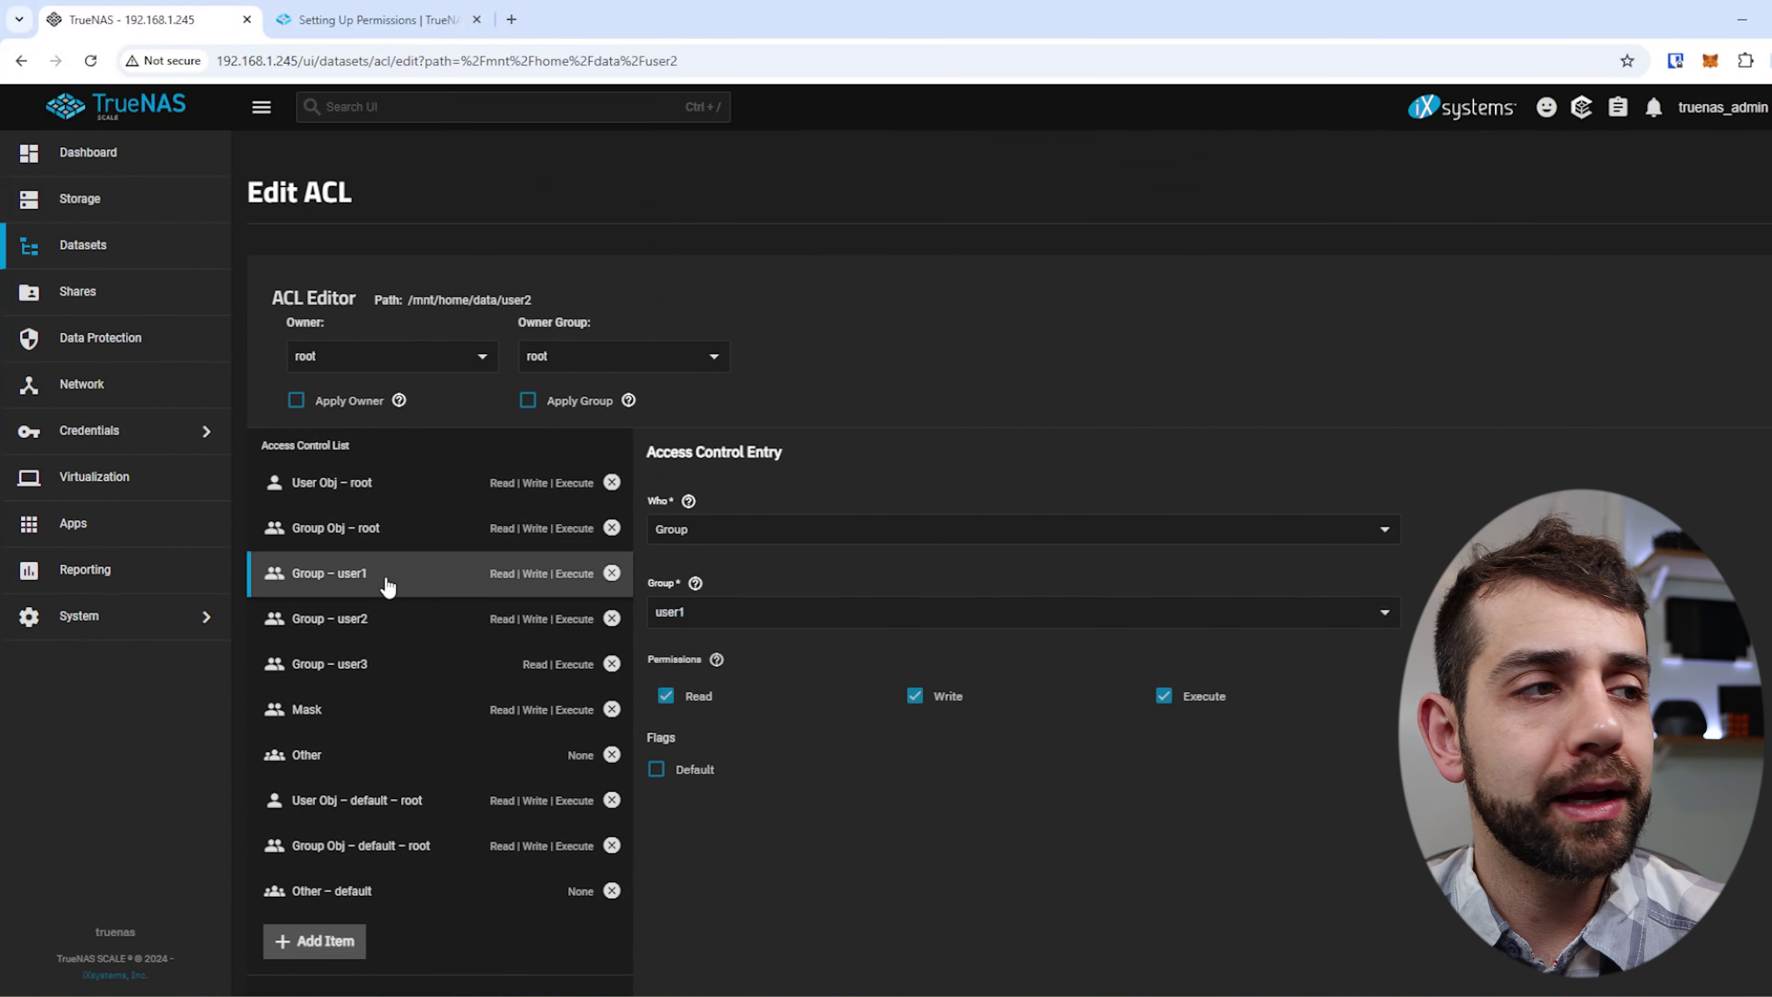
pyautogui.click(923, 707)
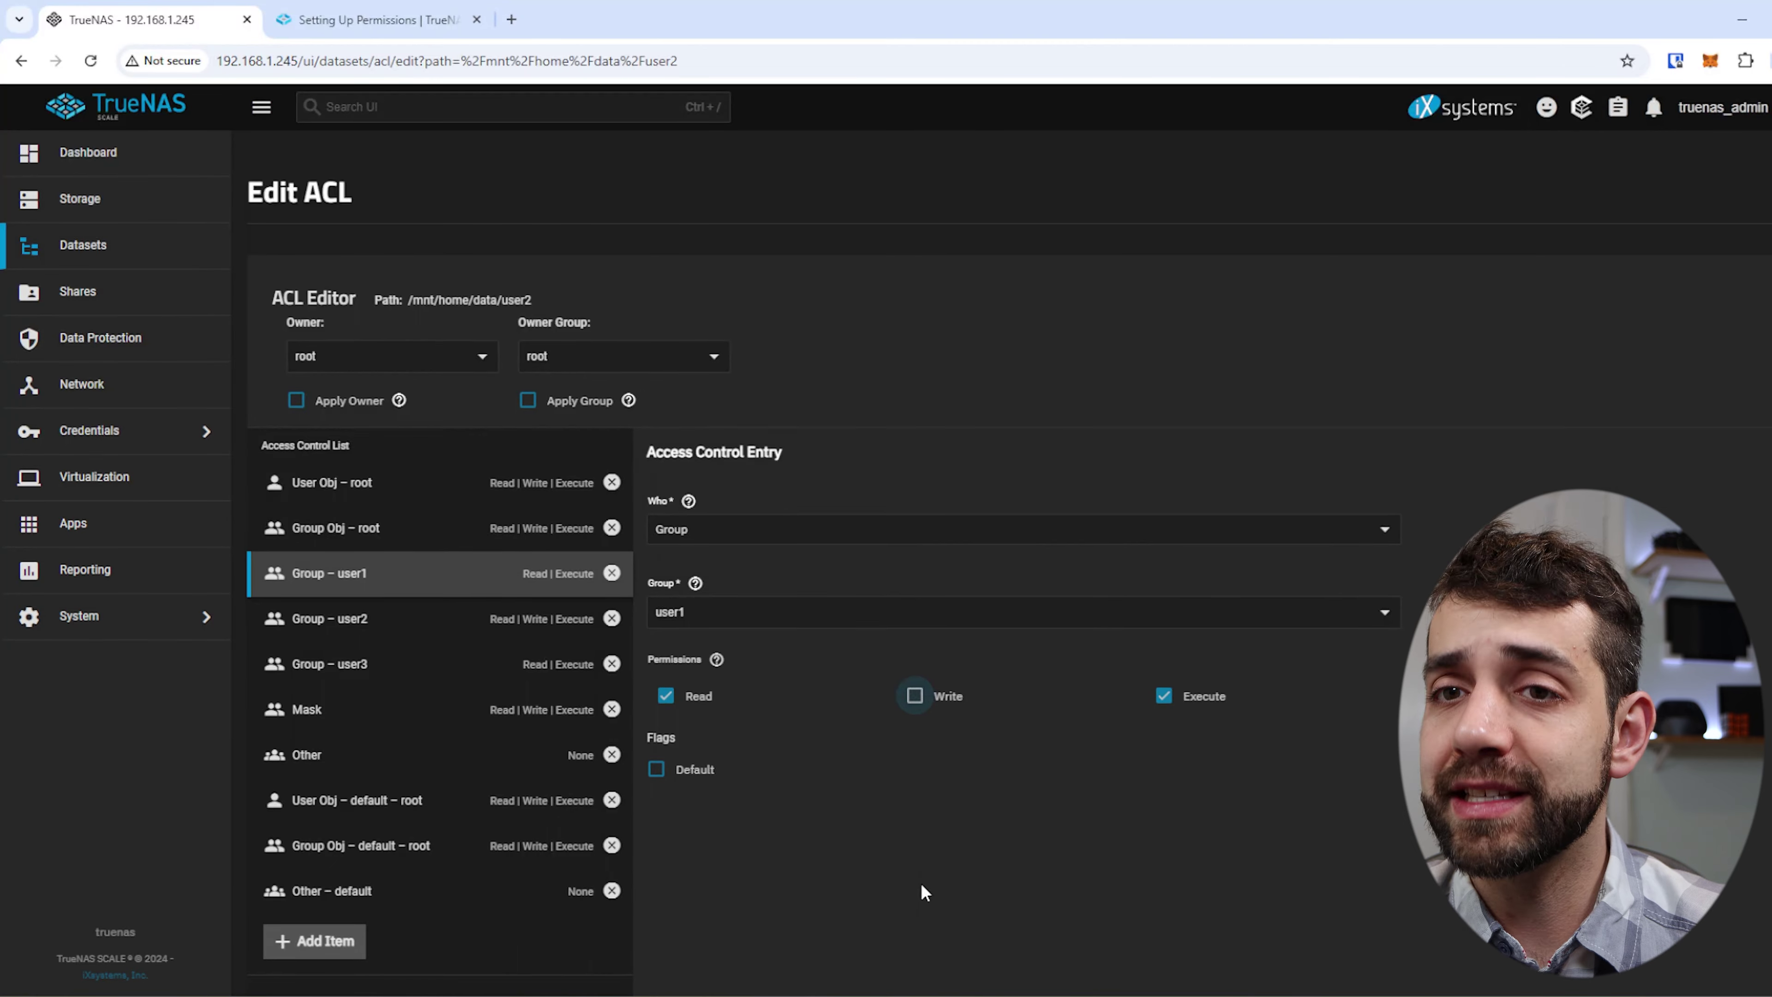
pyautogui.scroll(-3, 921, 882)
pyautogui.click(389, 784)
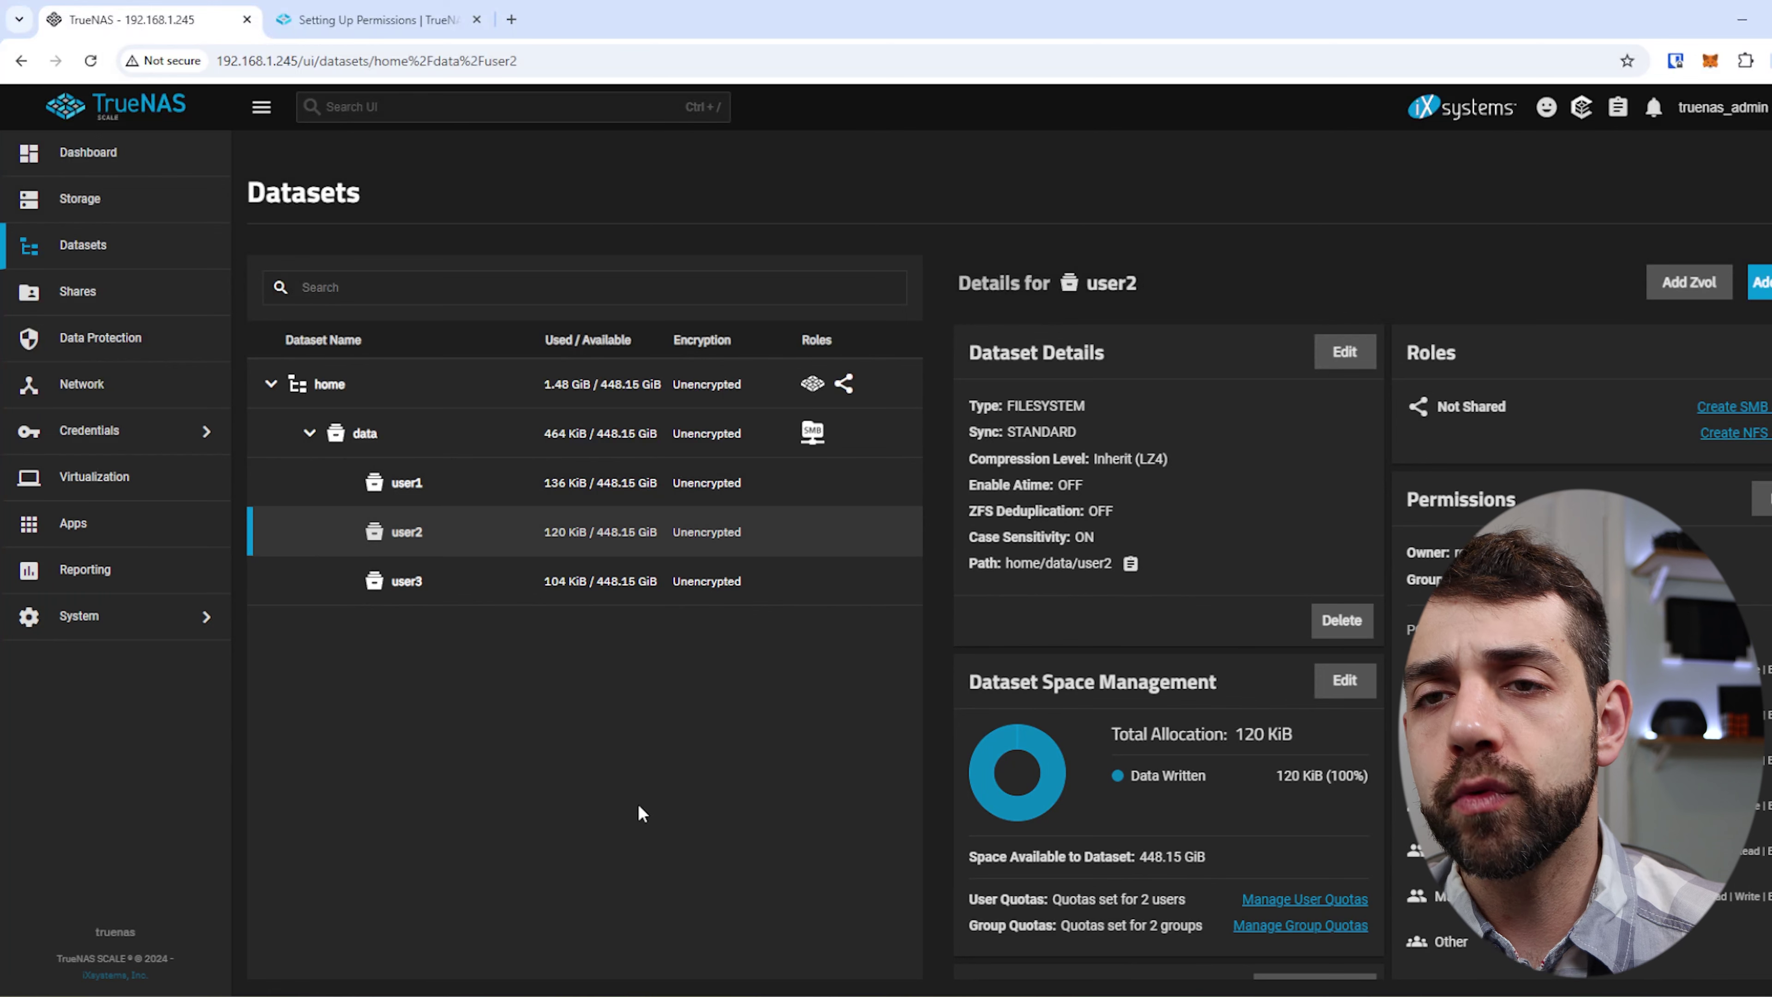
# Try creating a new folder directly in user2 and dismiss the access denied warning.
pyautogui.hotkey('alt', 'Tab')
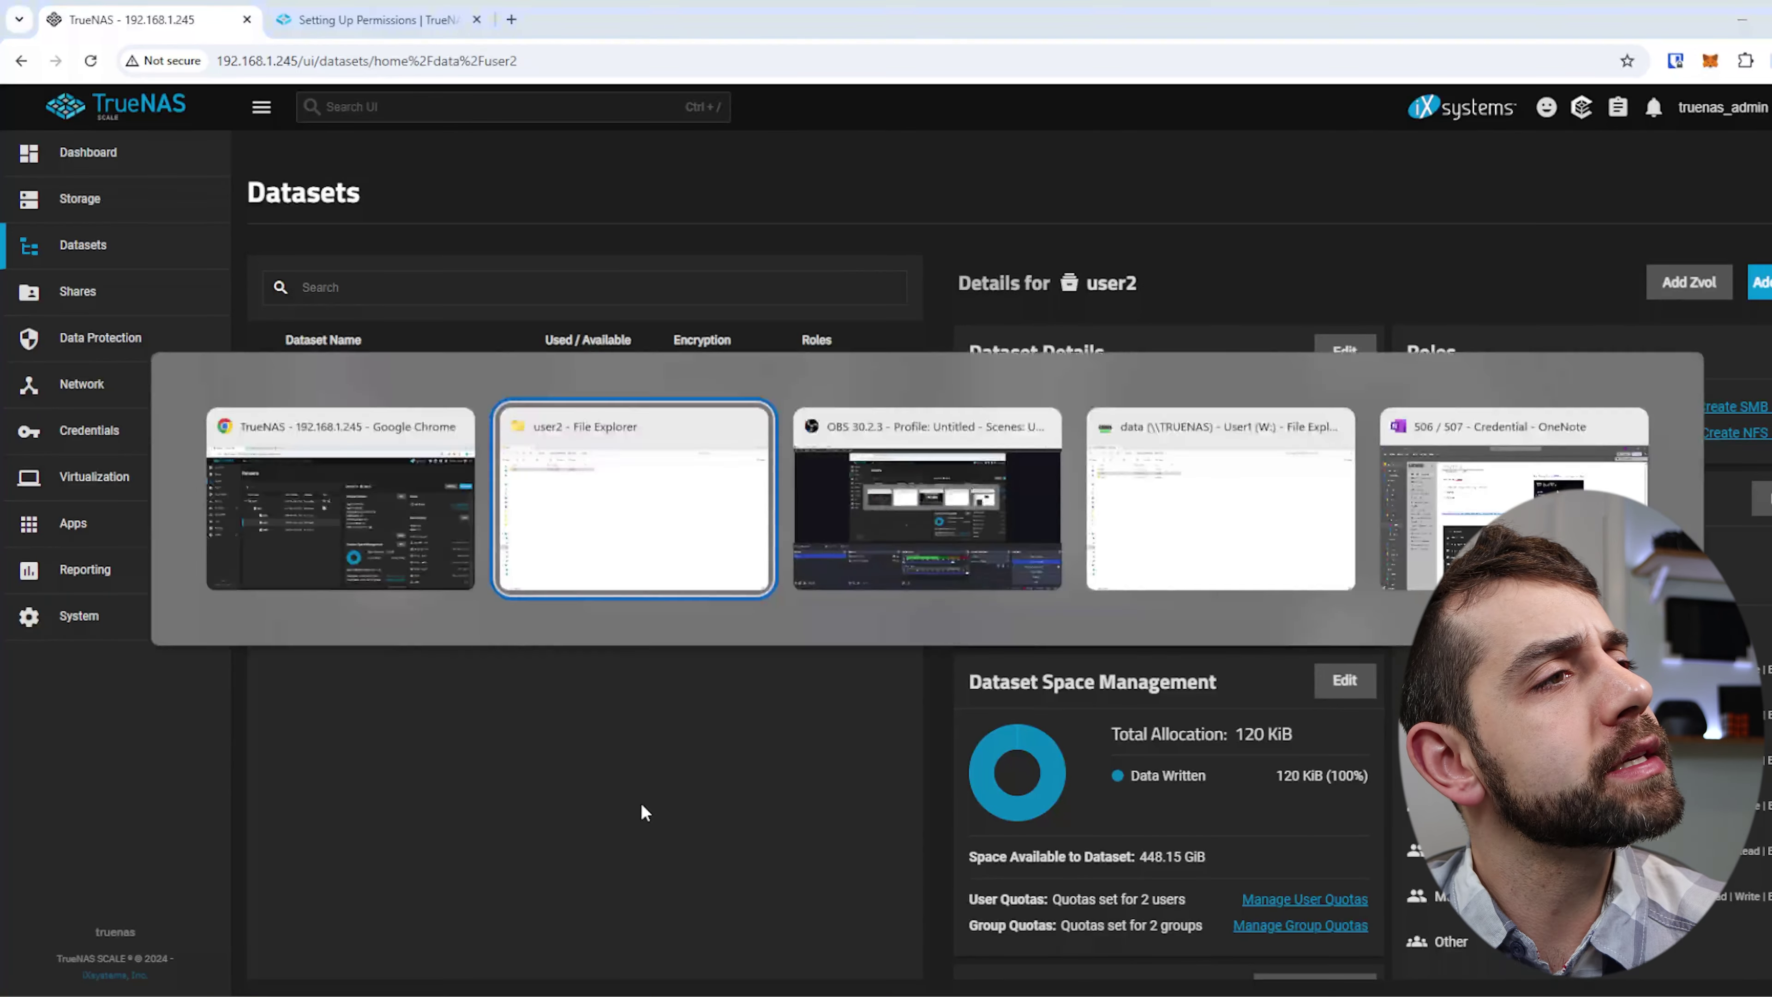
pyautogui.click(526, 54)
pyautogui.doubleClick(127, 201)
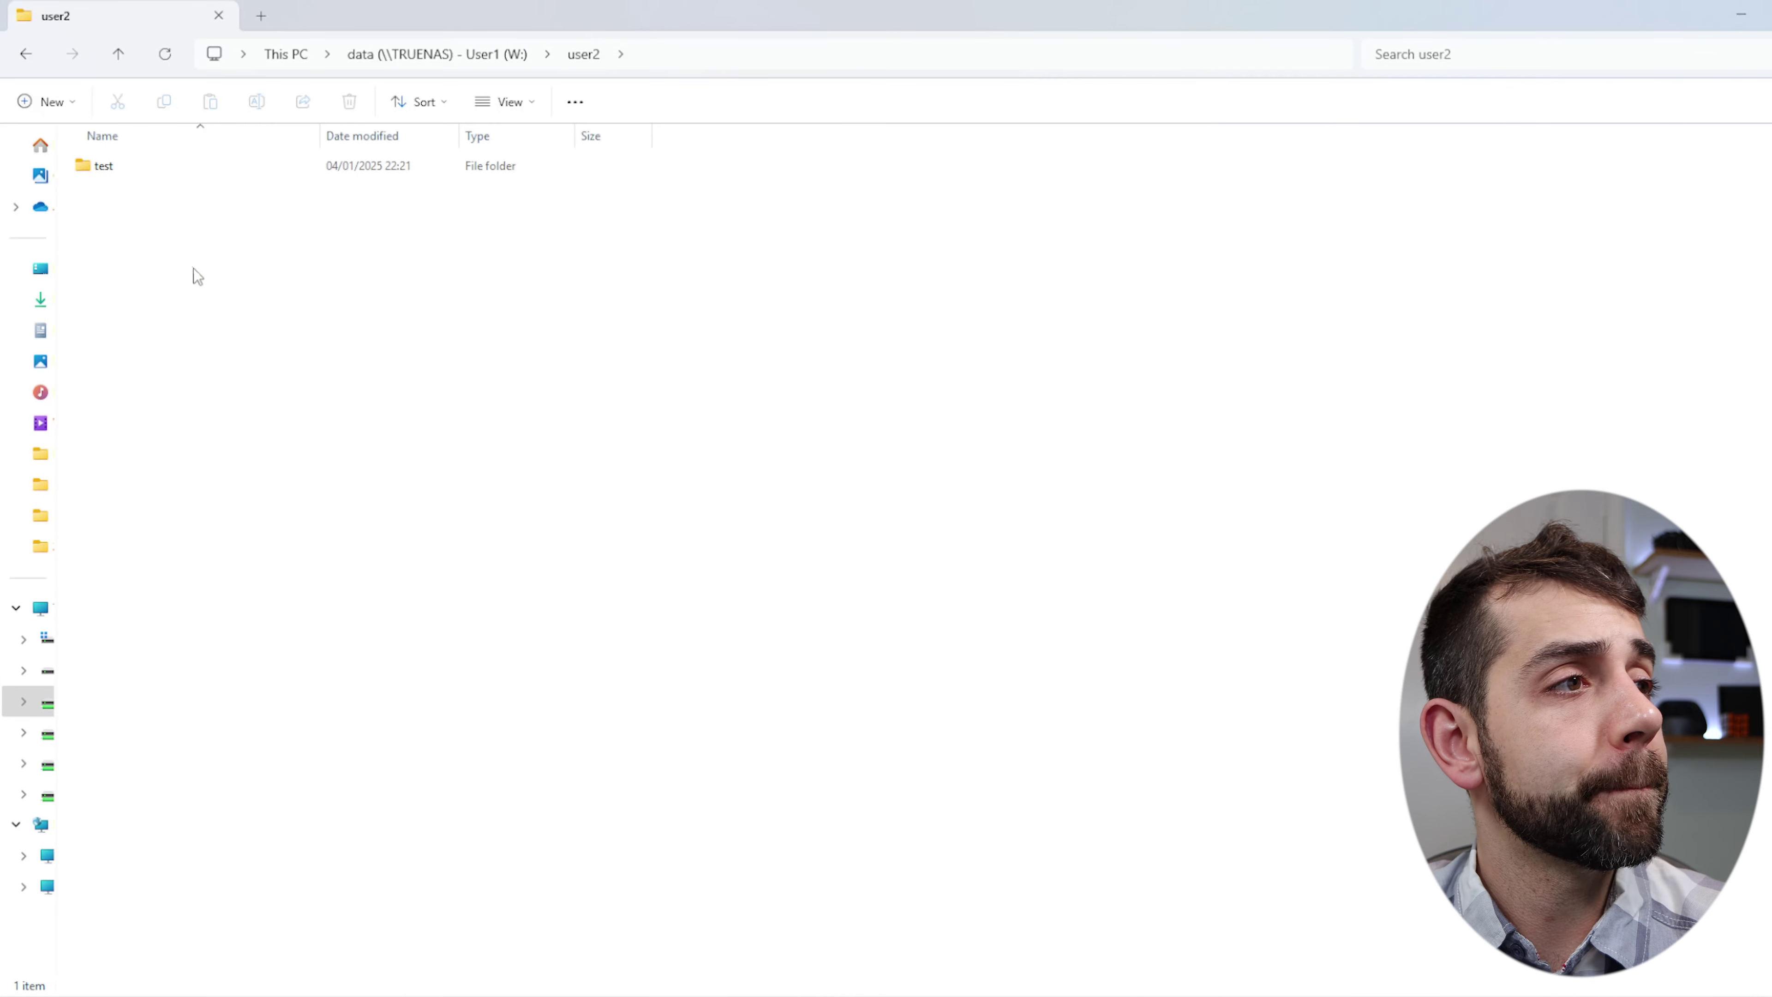
pyautogui.rightClick(178, 272)
pyautogui.moveTo(260, 427)
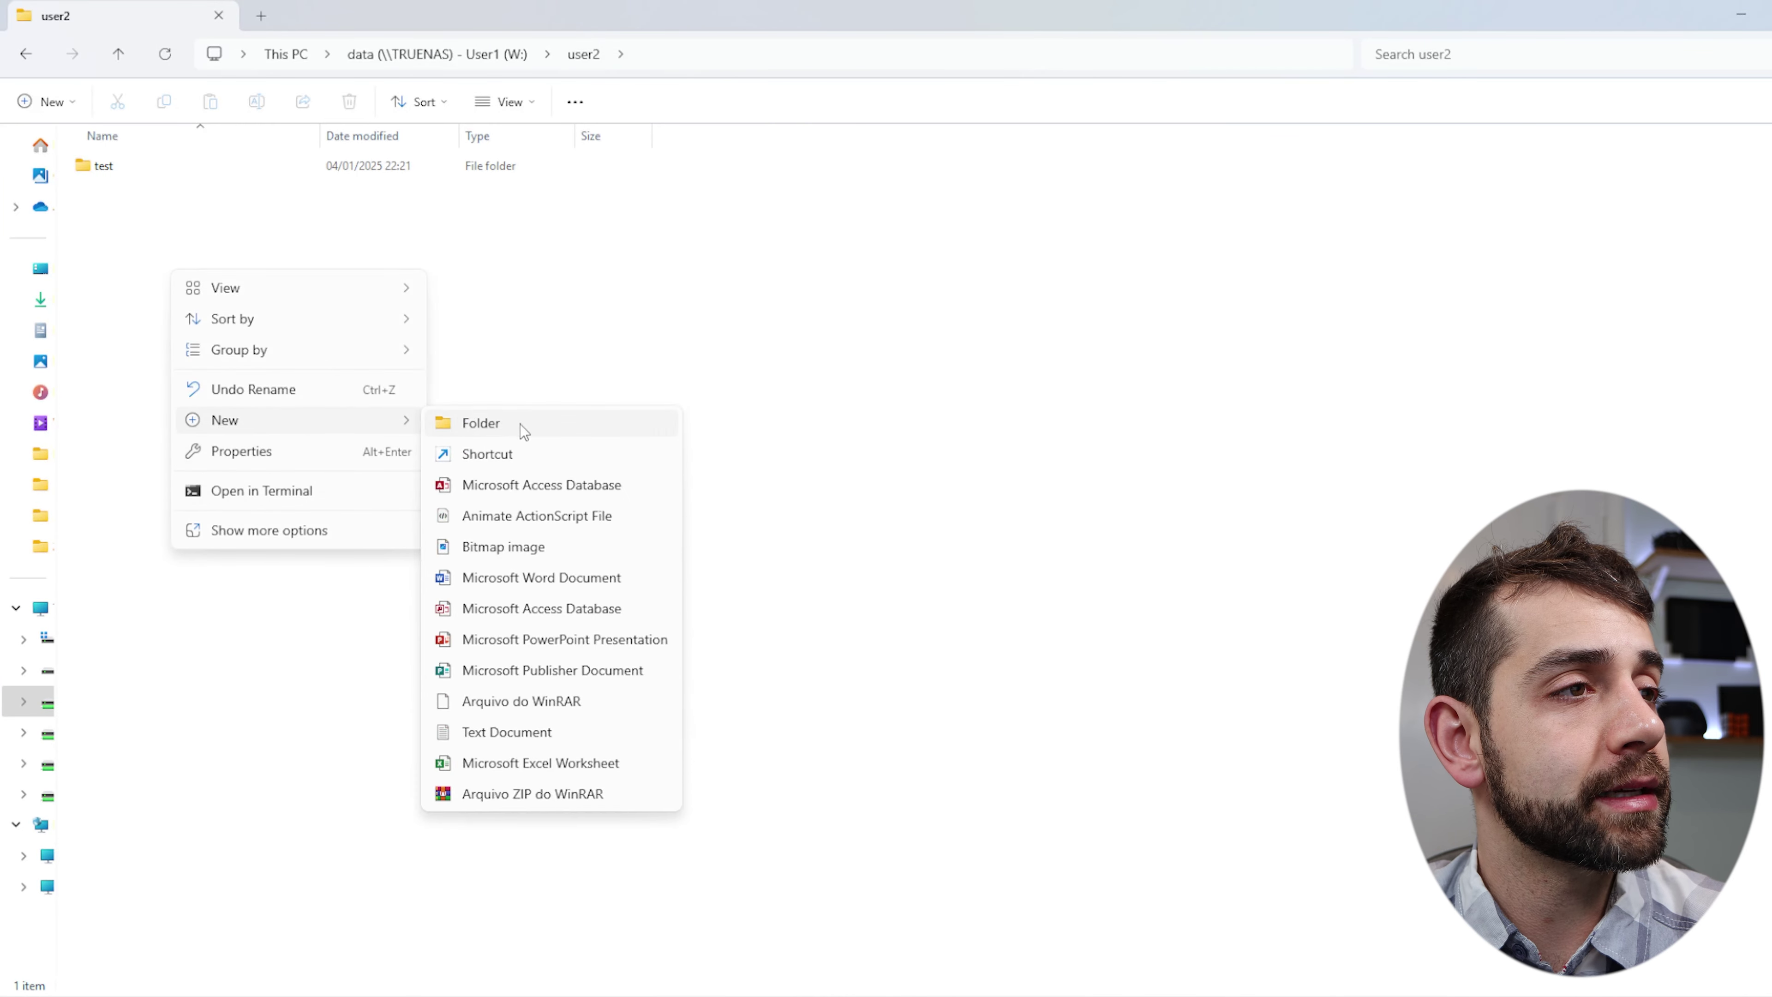
pyautogui.click(519, 423)
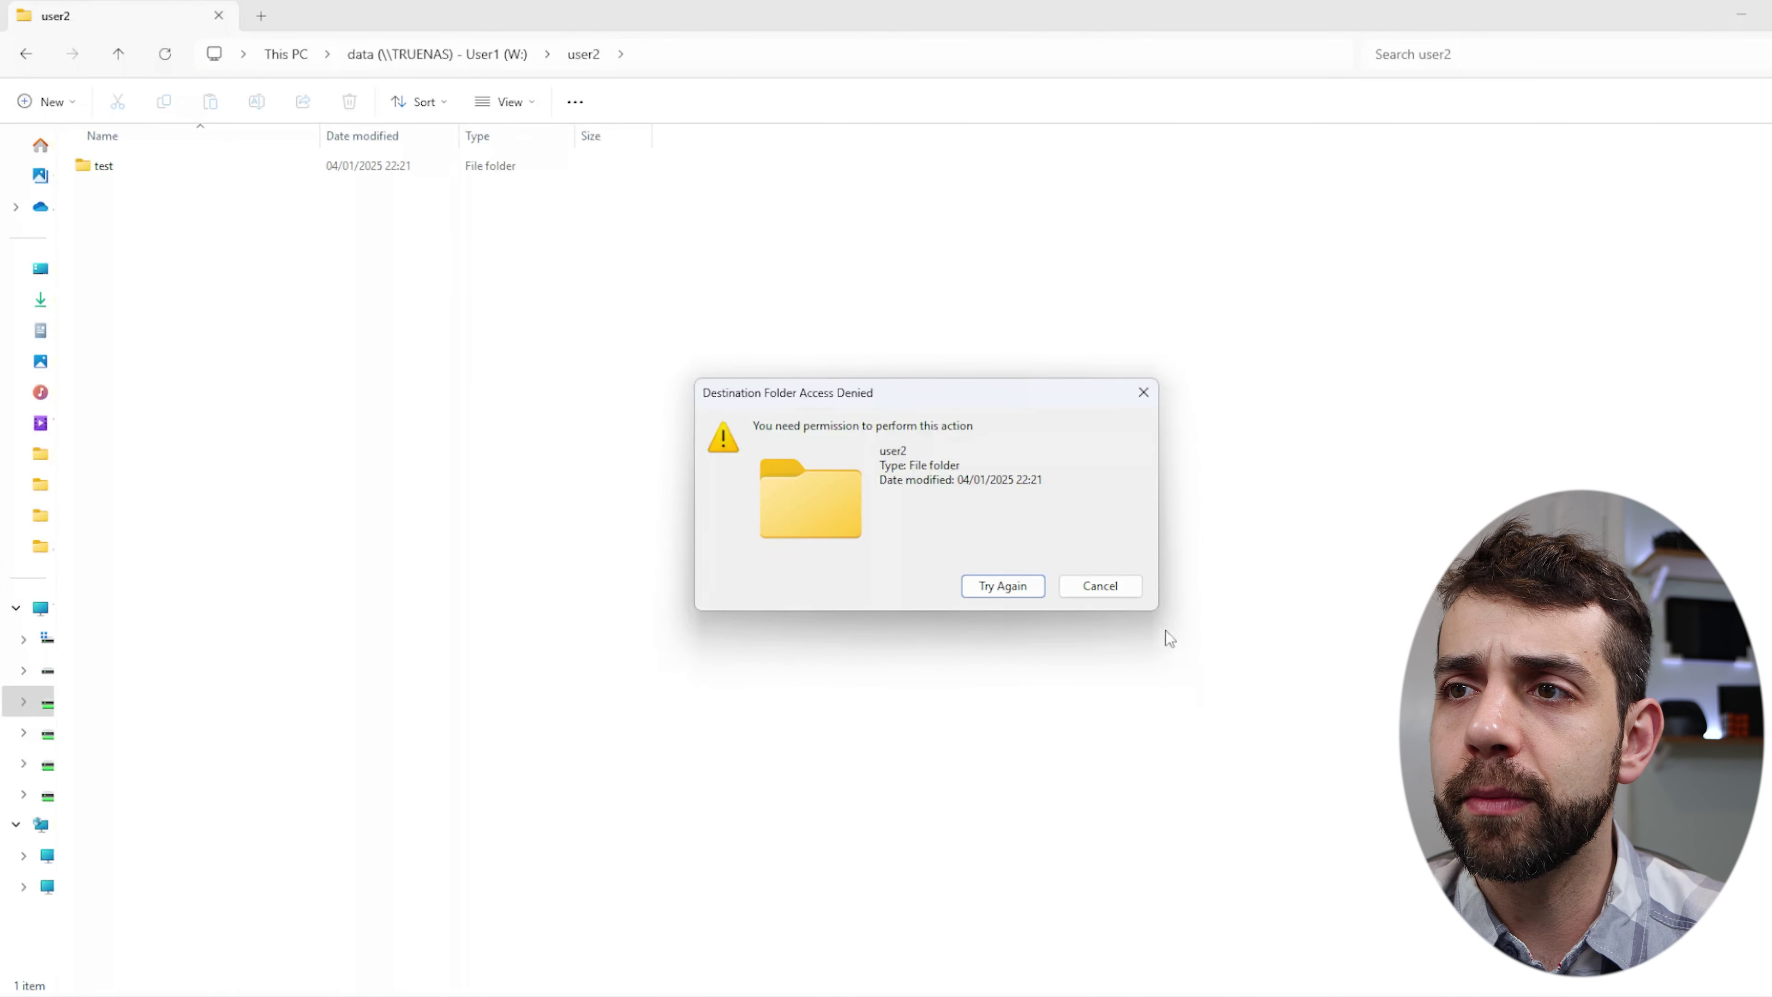
pyautogui.click(1124, 597)
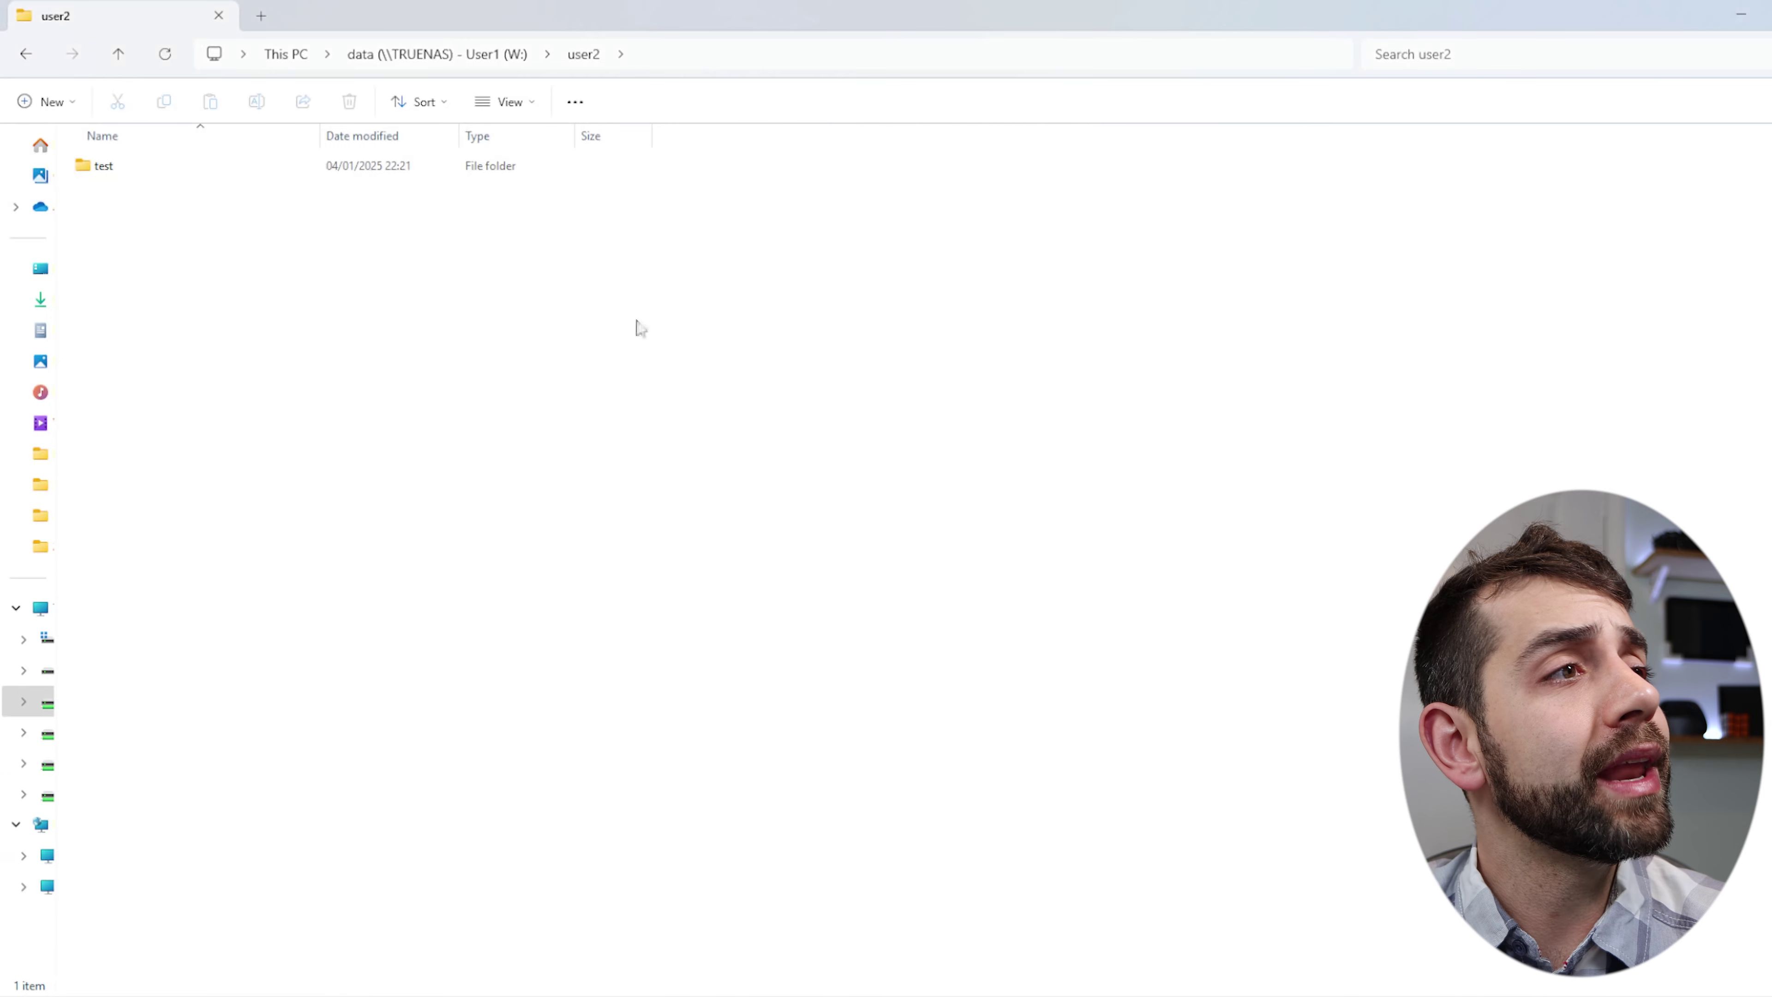
# Inside test, delete the existing New folder and create a new one.
pyautogui.click(99, 168)
pyautogui.doubleClick(229, 167)
pyautogui.click(159, 171)
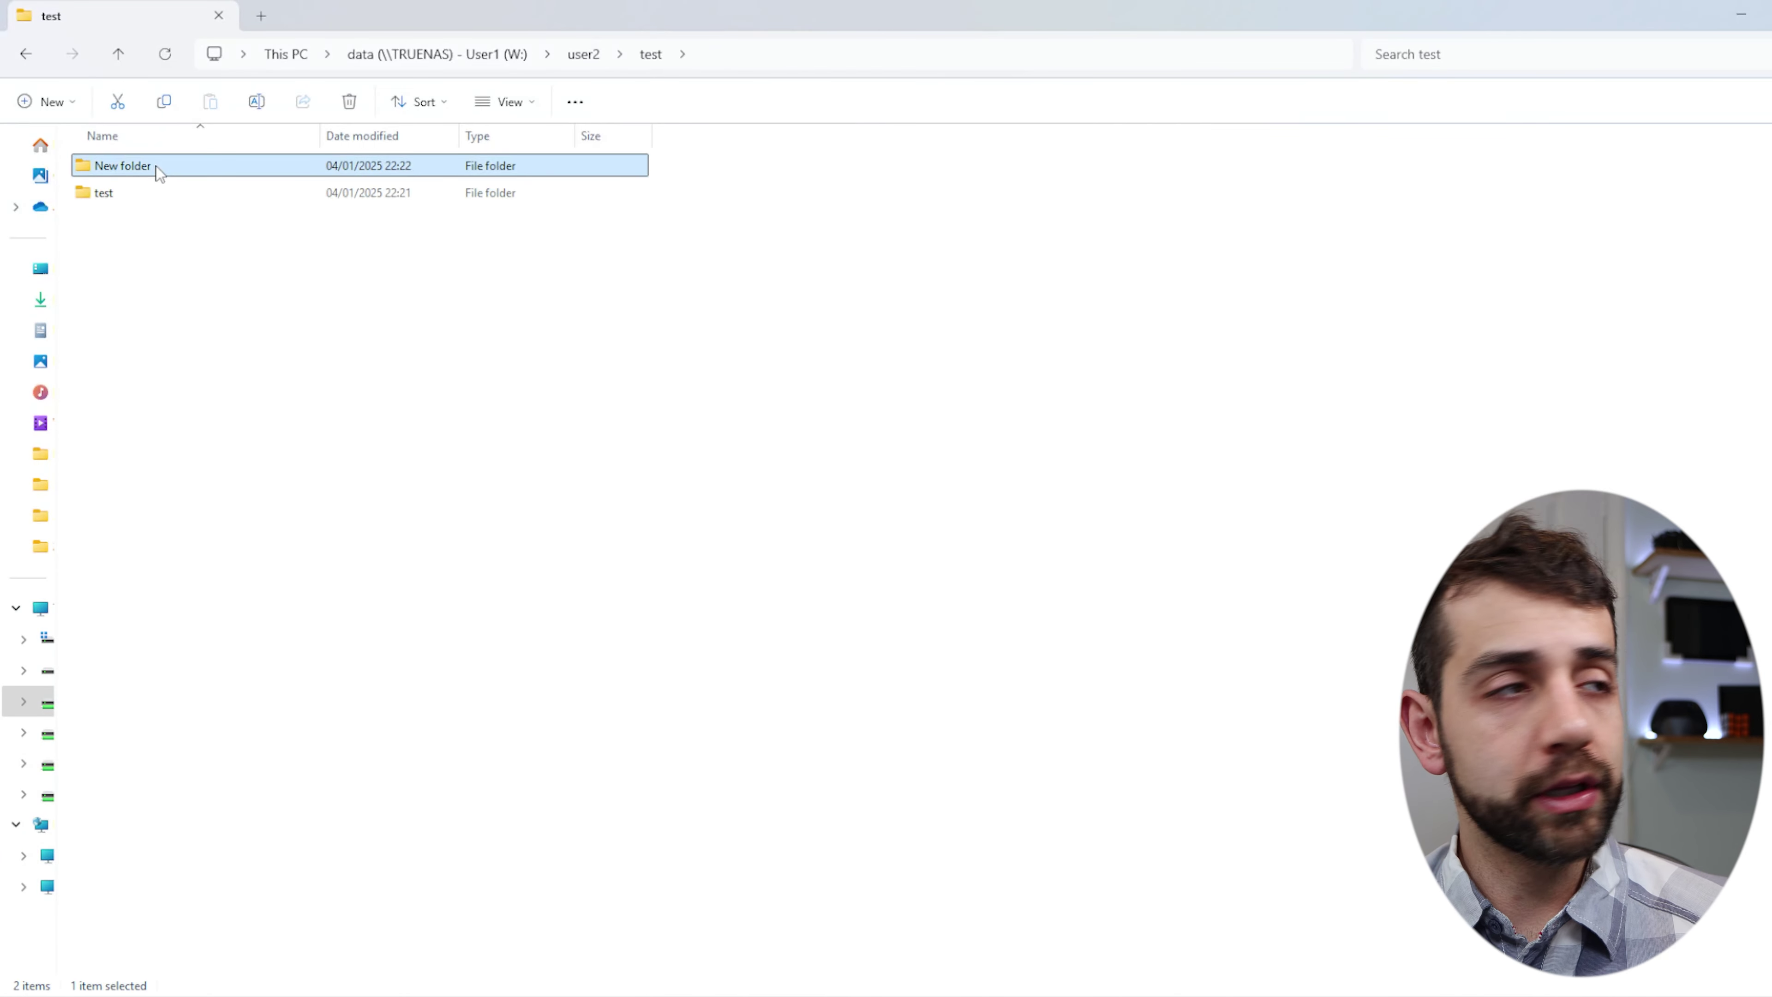
pyautogui.press('Delete')
pyautogui.click(998, 586)
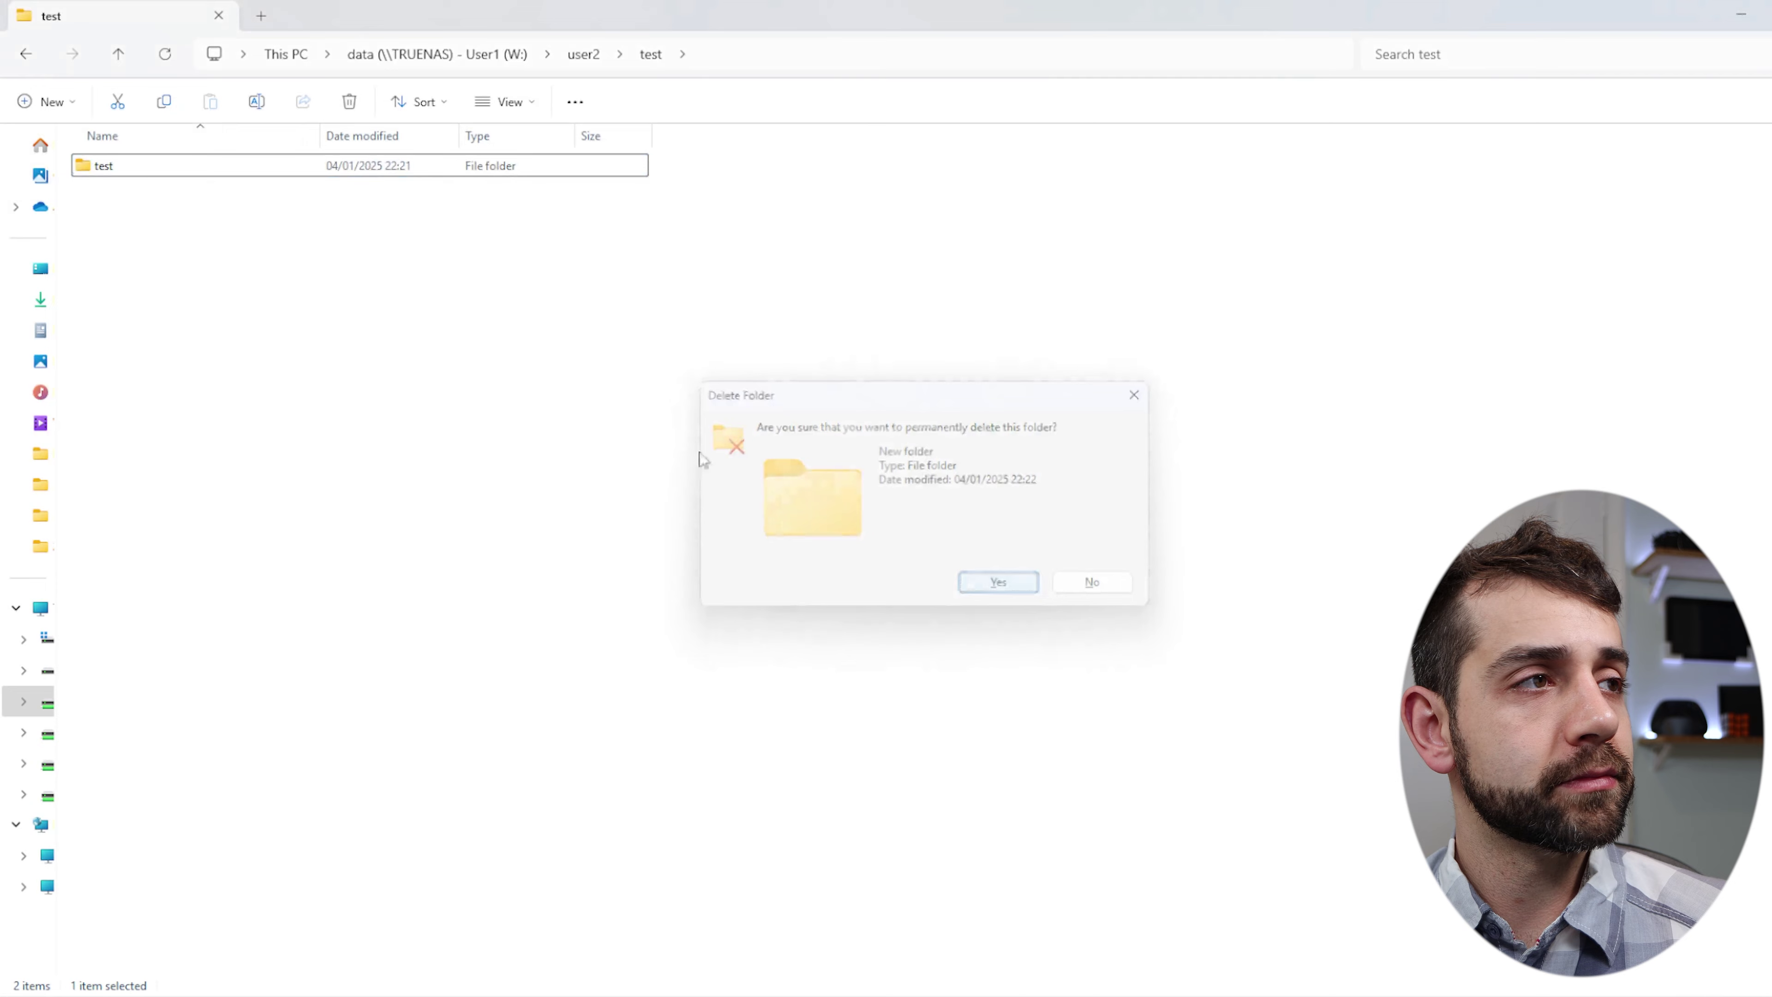
pyautogui.rightClick(638, 462)
pyautogui.moveTo(649, 475)
pyautogui.click(825, 481)
pyautogui.click(692, 521)
# Retry creating a folder in user2 and dismiss the access denied warning again.
pyautogui.click(584, 56)
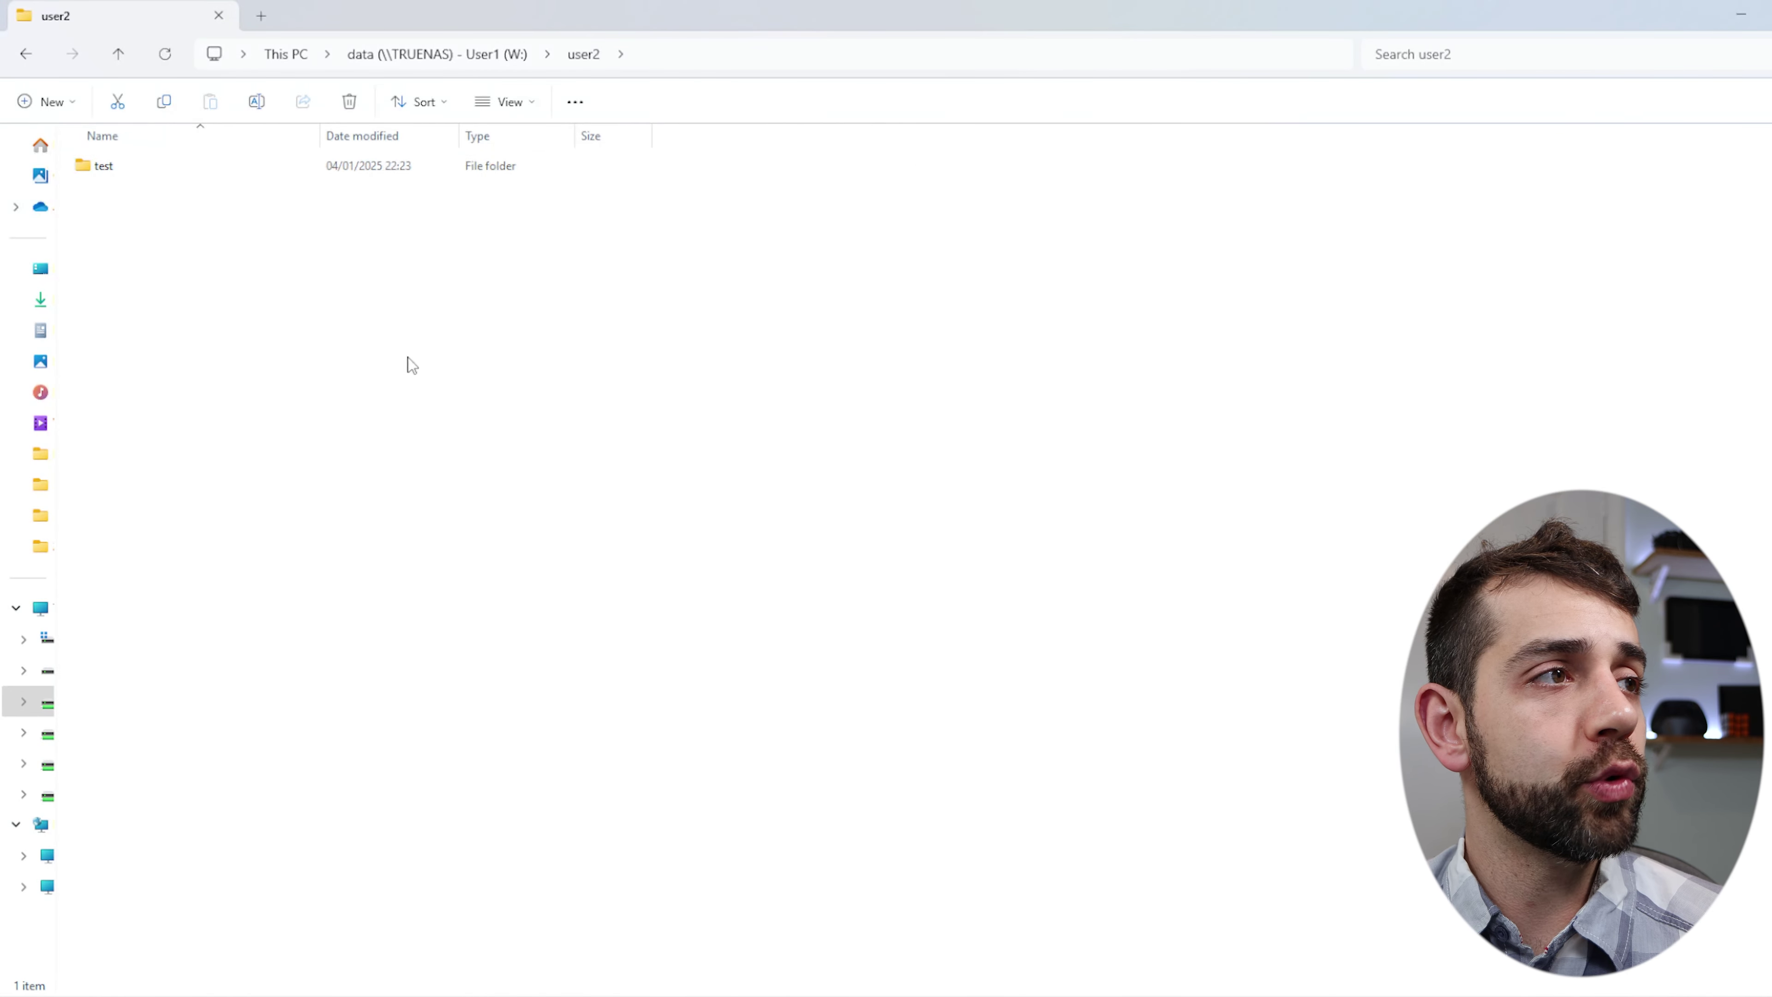
pyautogui.rightClick(412, 365)
pyautogui.moveTo(500, 514)
pyautogui.click(763, 514)
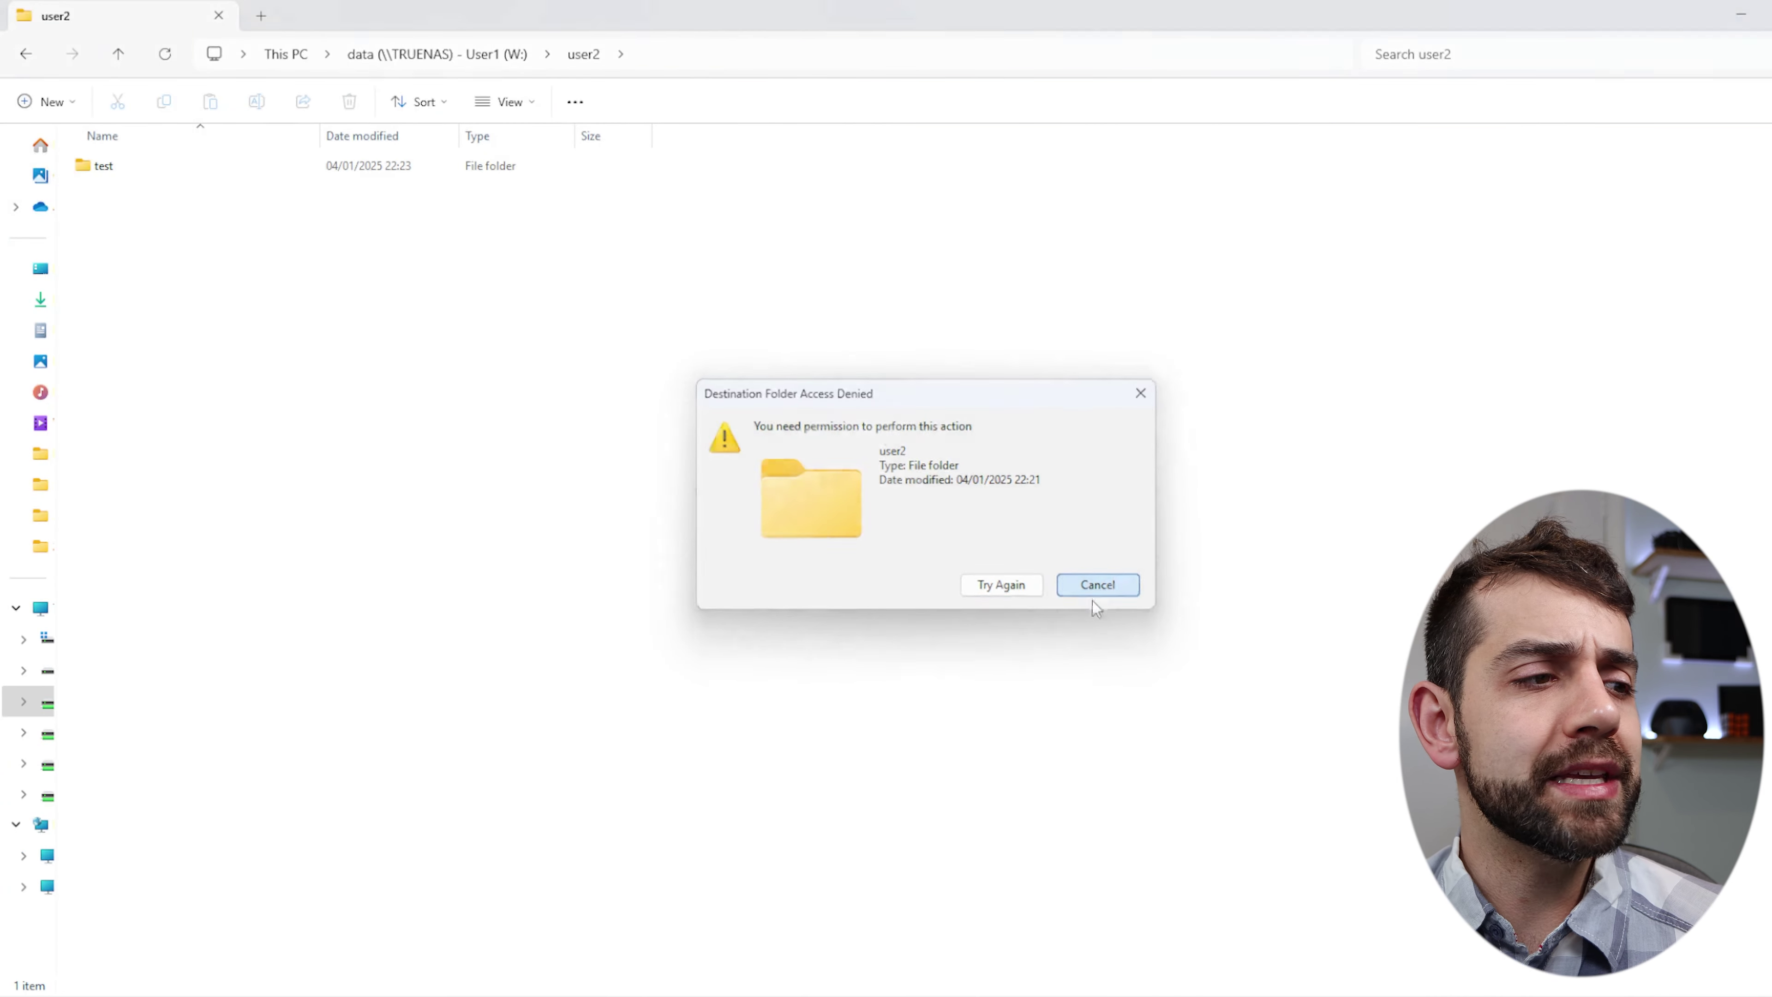
pyautogui.click(1098, 588)
# Save user2's ACL with Apply permissions recursively and Apply permissions to child datasets checked.
pyautogui.moveTo(333, 994)
pyautogui.click(332, 925)
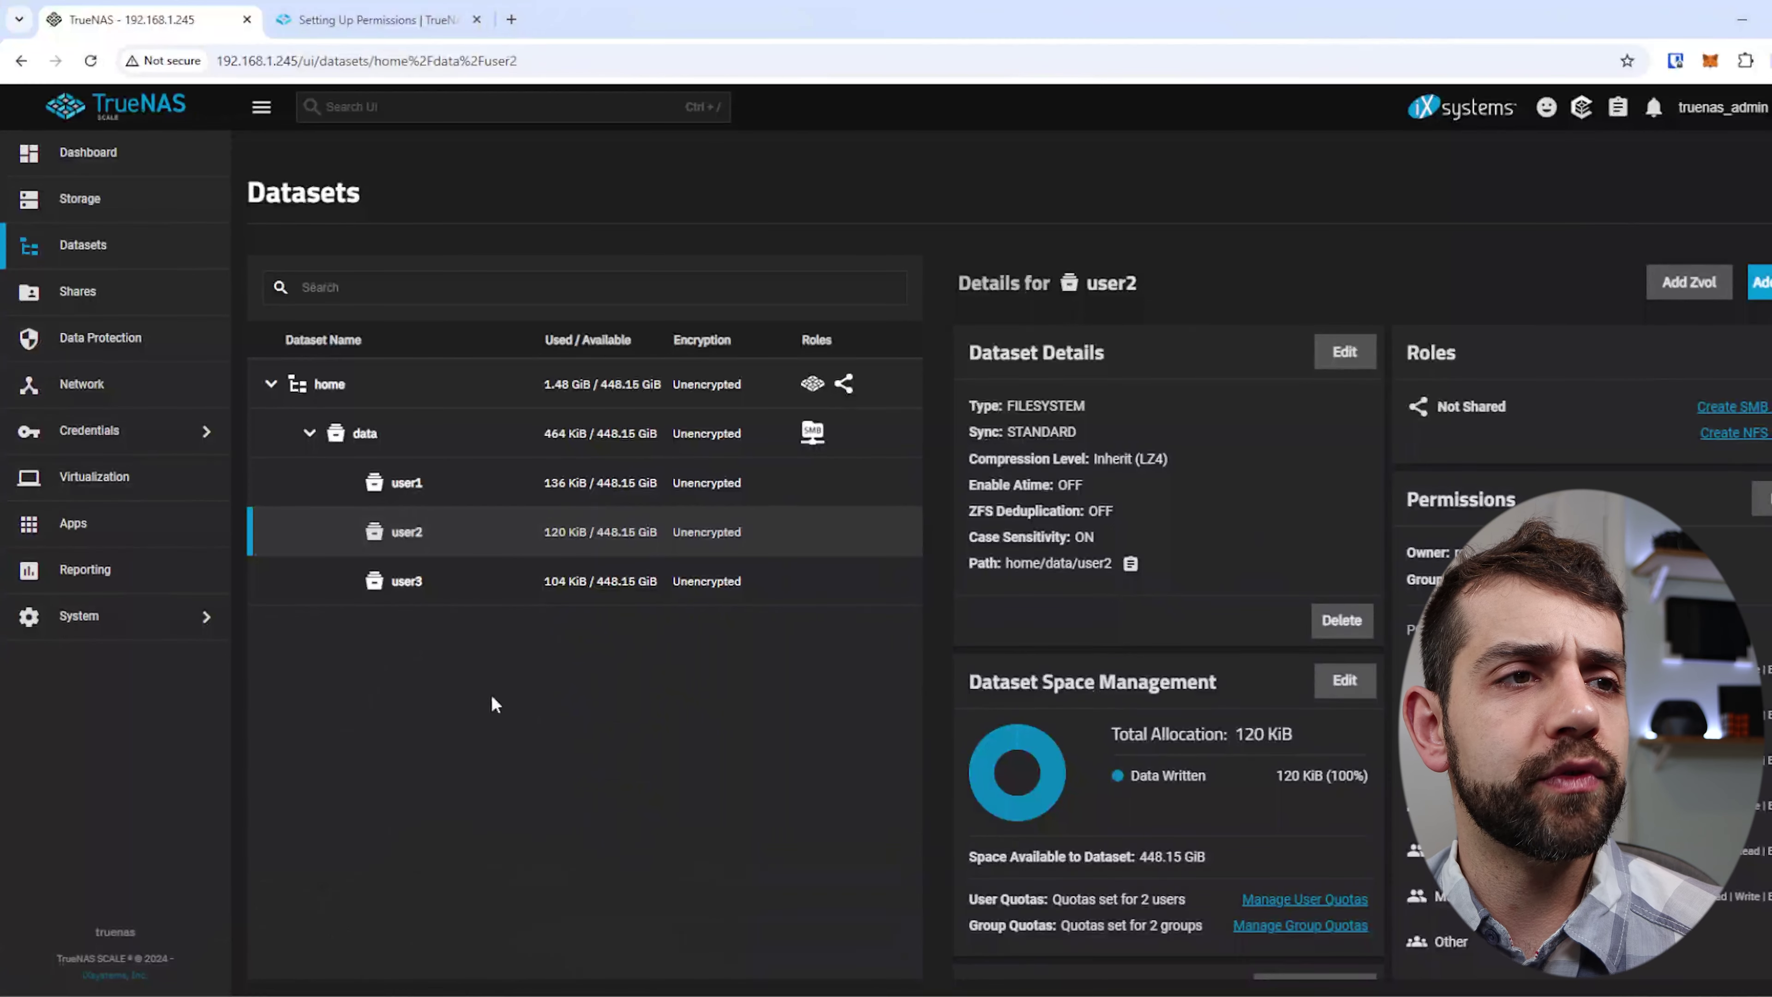
pyautogui.click(1763, 498)
pyautogui.scroll(-4, 379, 760)
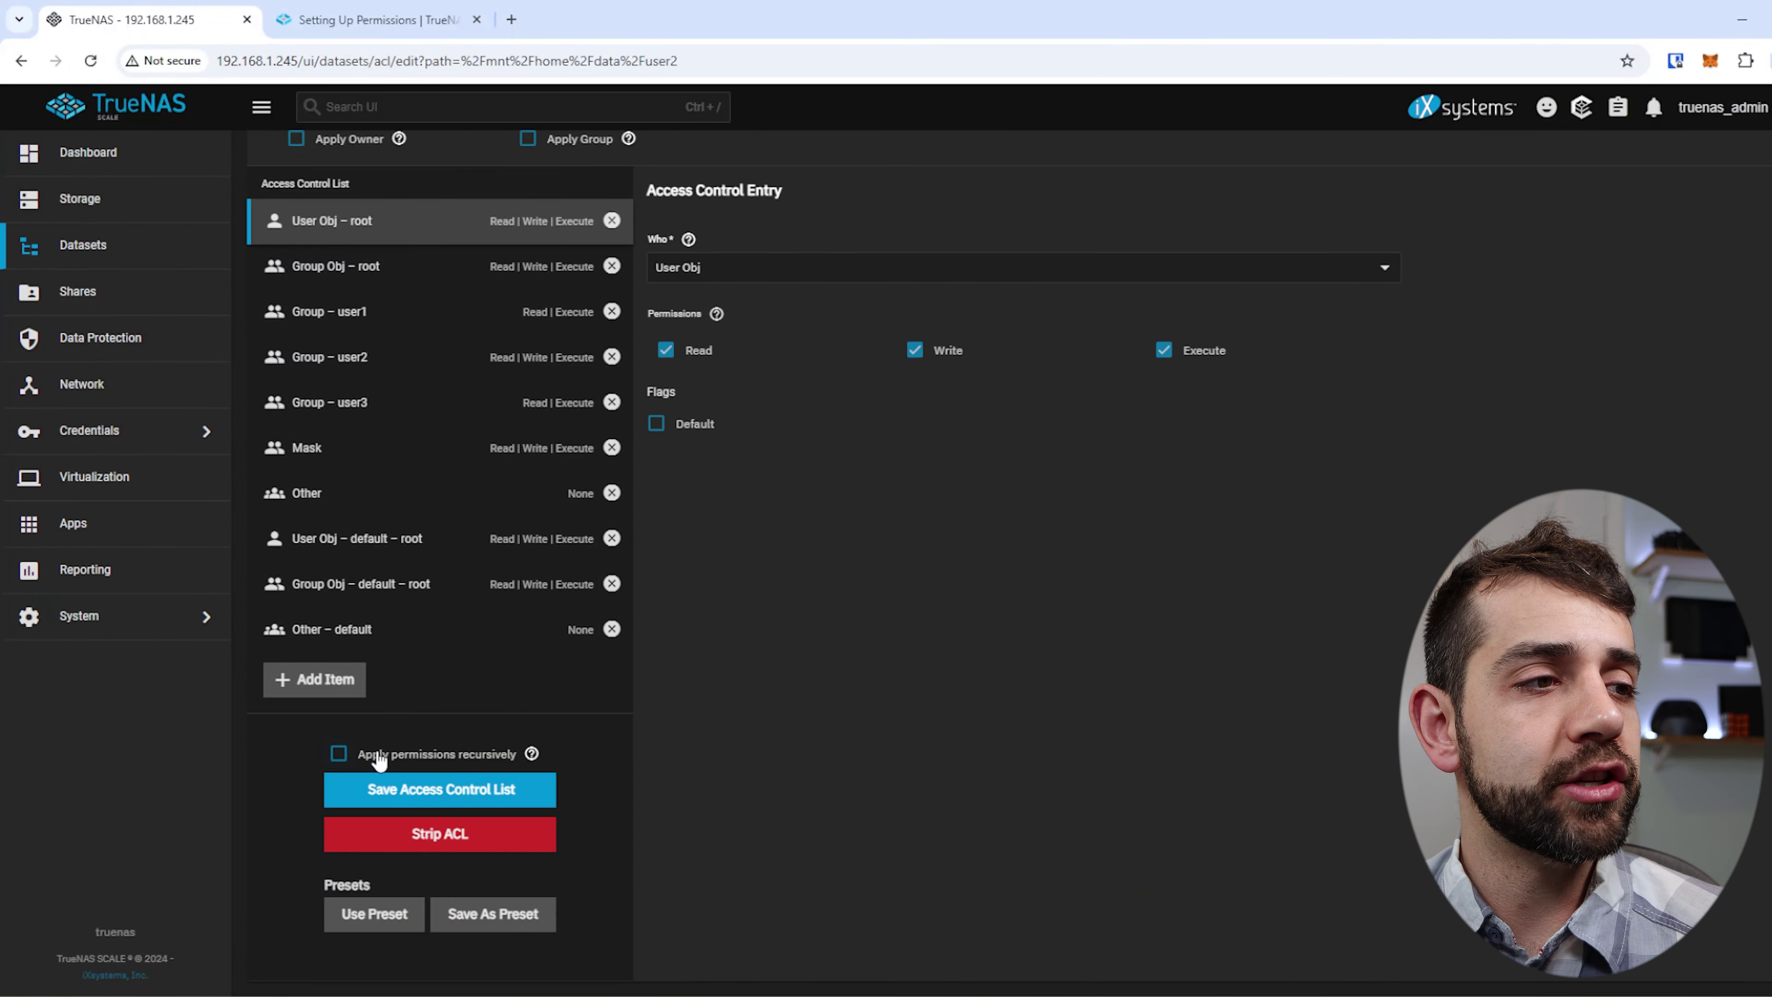
pyautogui.click(379, 759)
pyautogui.click(706, 594)
pyautogui.click(1149, 599)
pyautogui.click(438, 795)
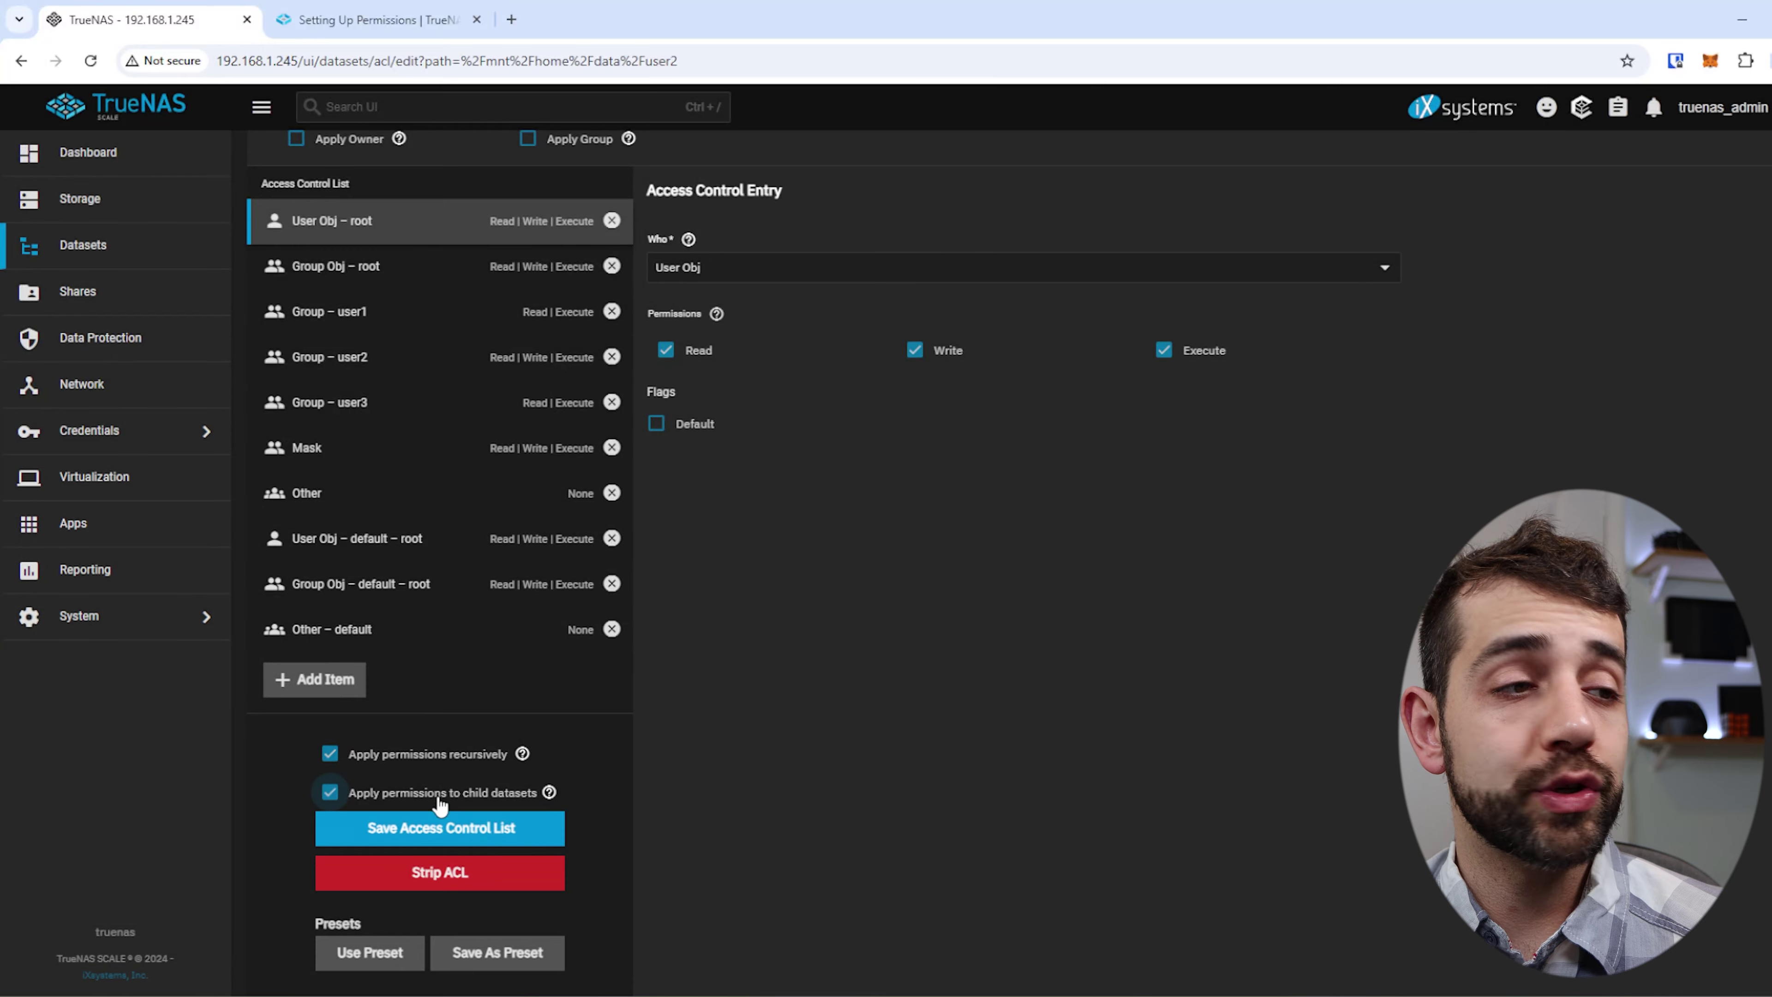
pyautogui.click(488, 825)
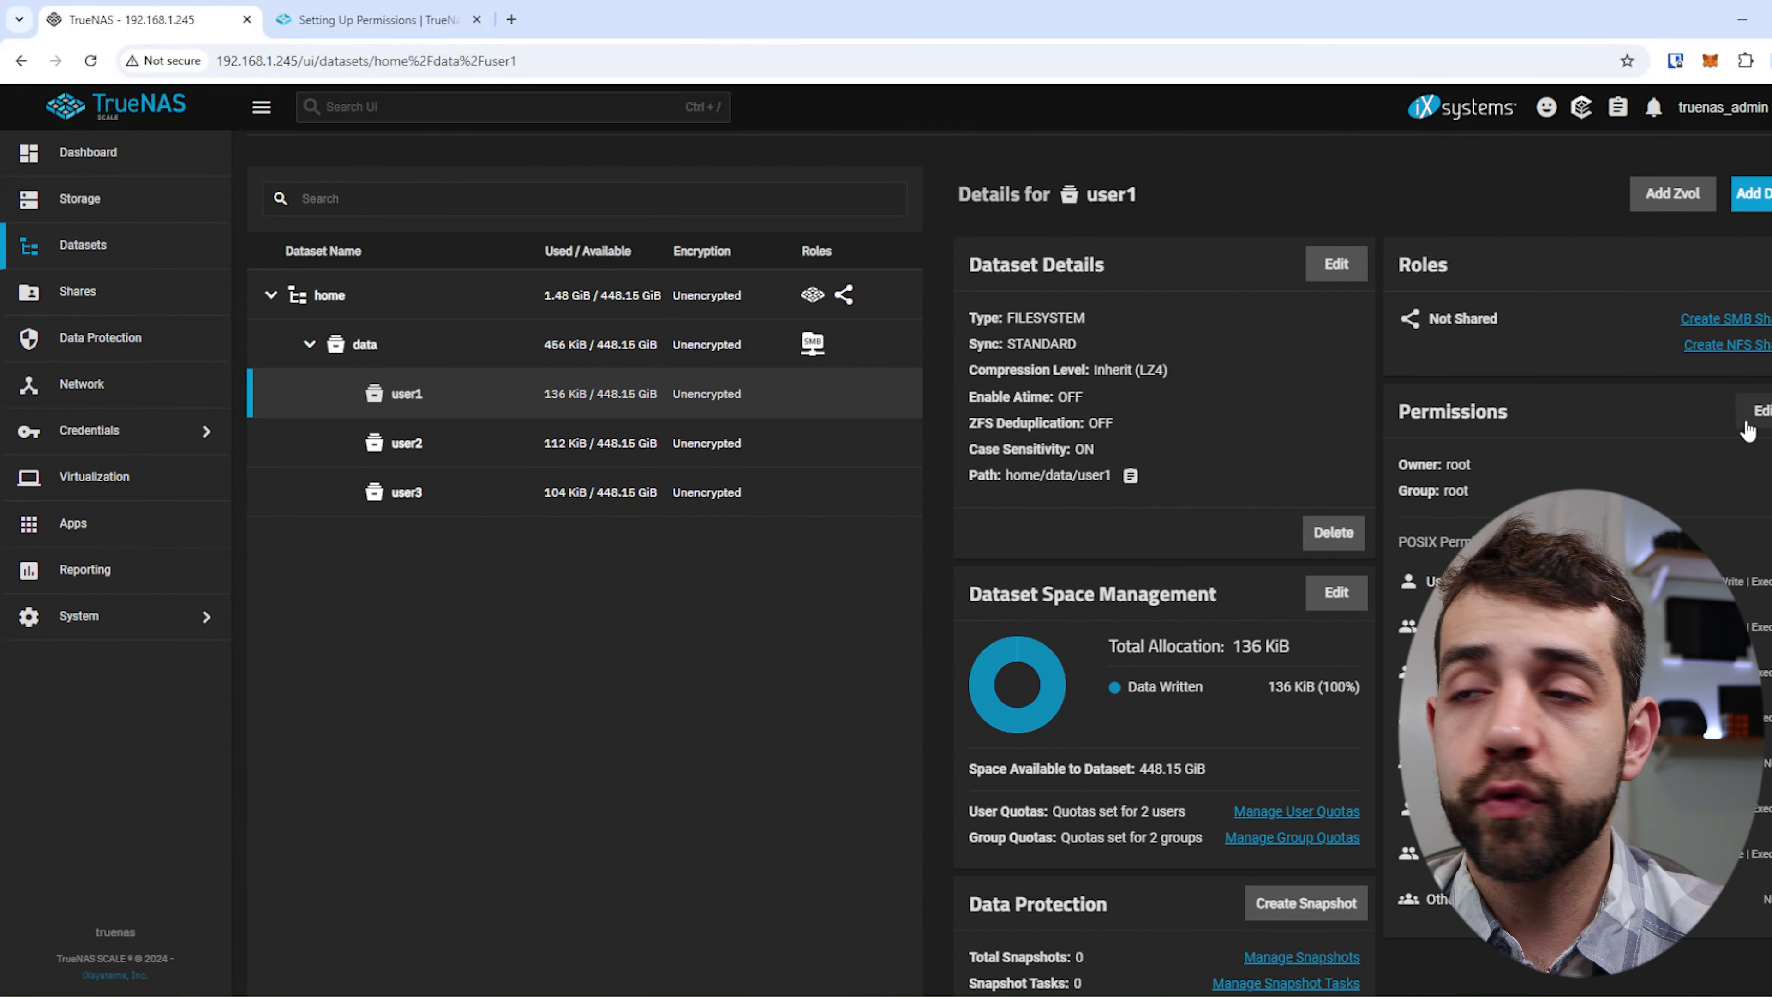
# Open the user1 ACL editor and review its Mask, Other, default owner and Group – user1 entries.
pyautogui.click(1753, 413)
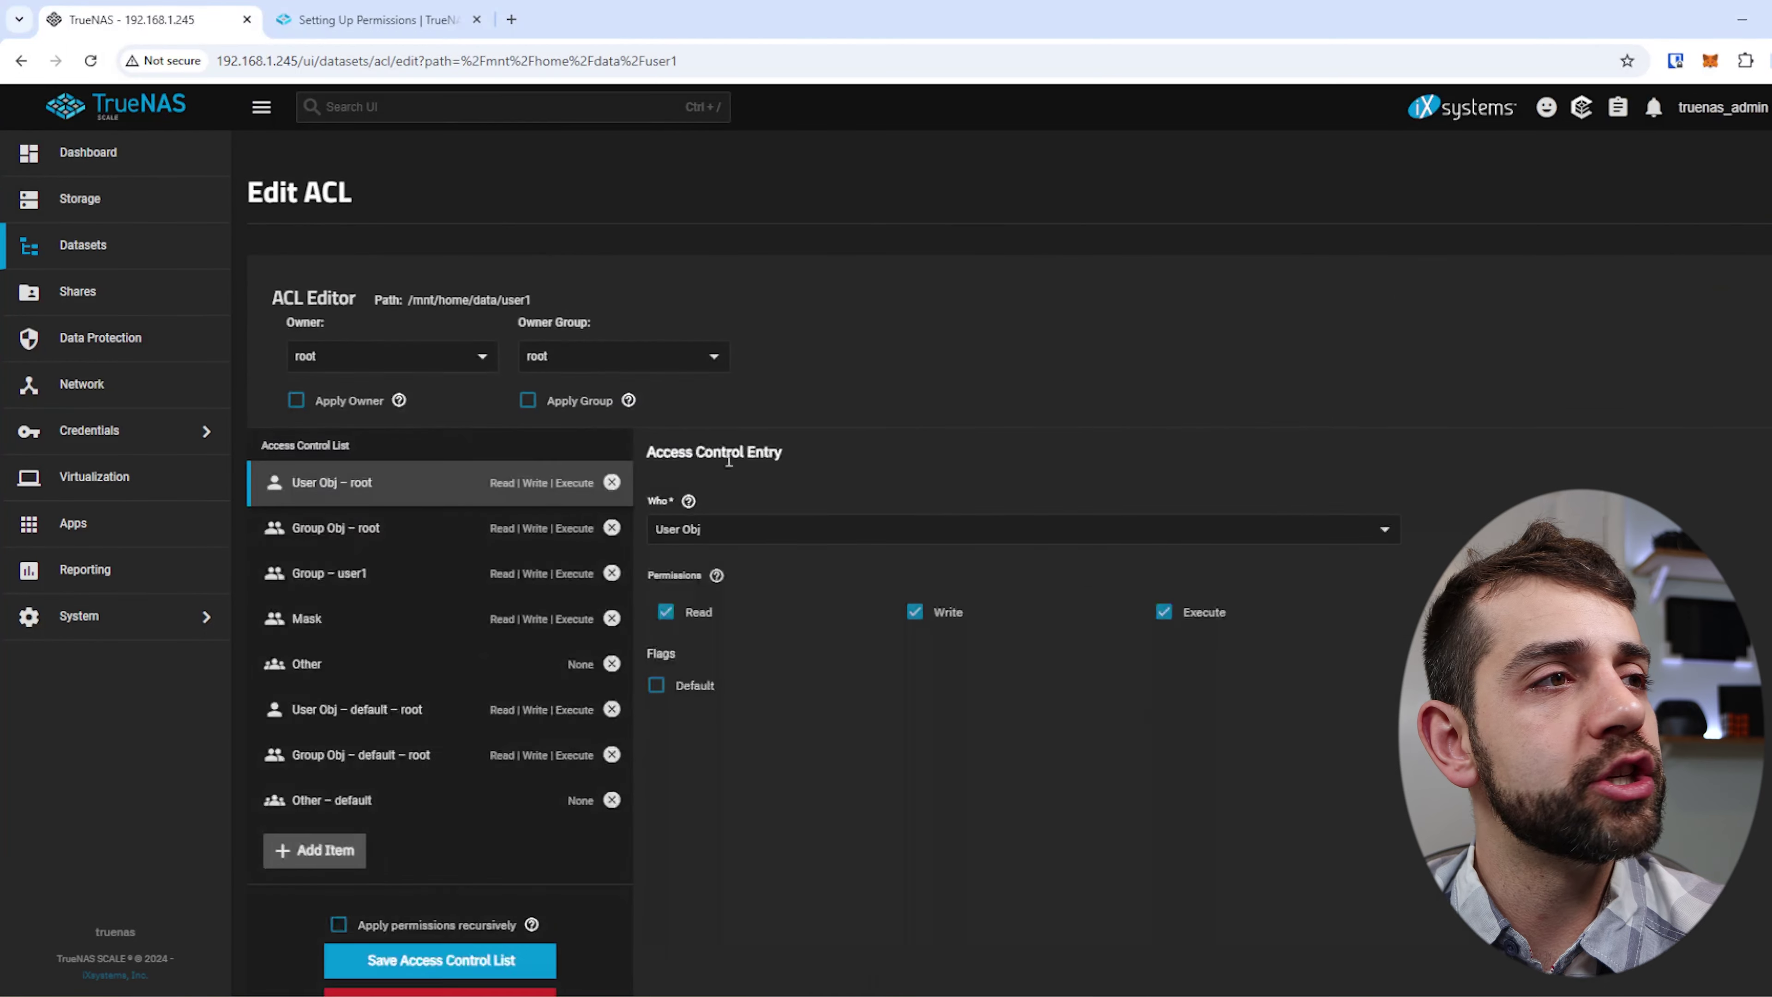
pyautogui.click(344, 628)
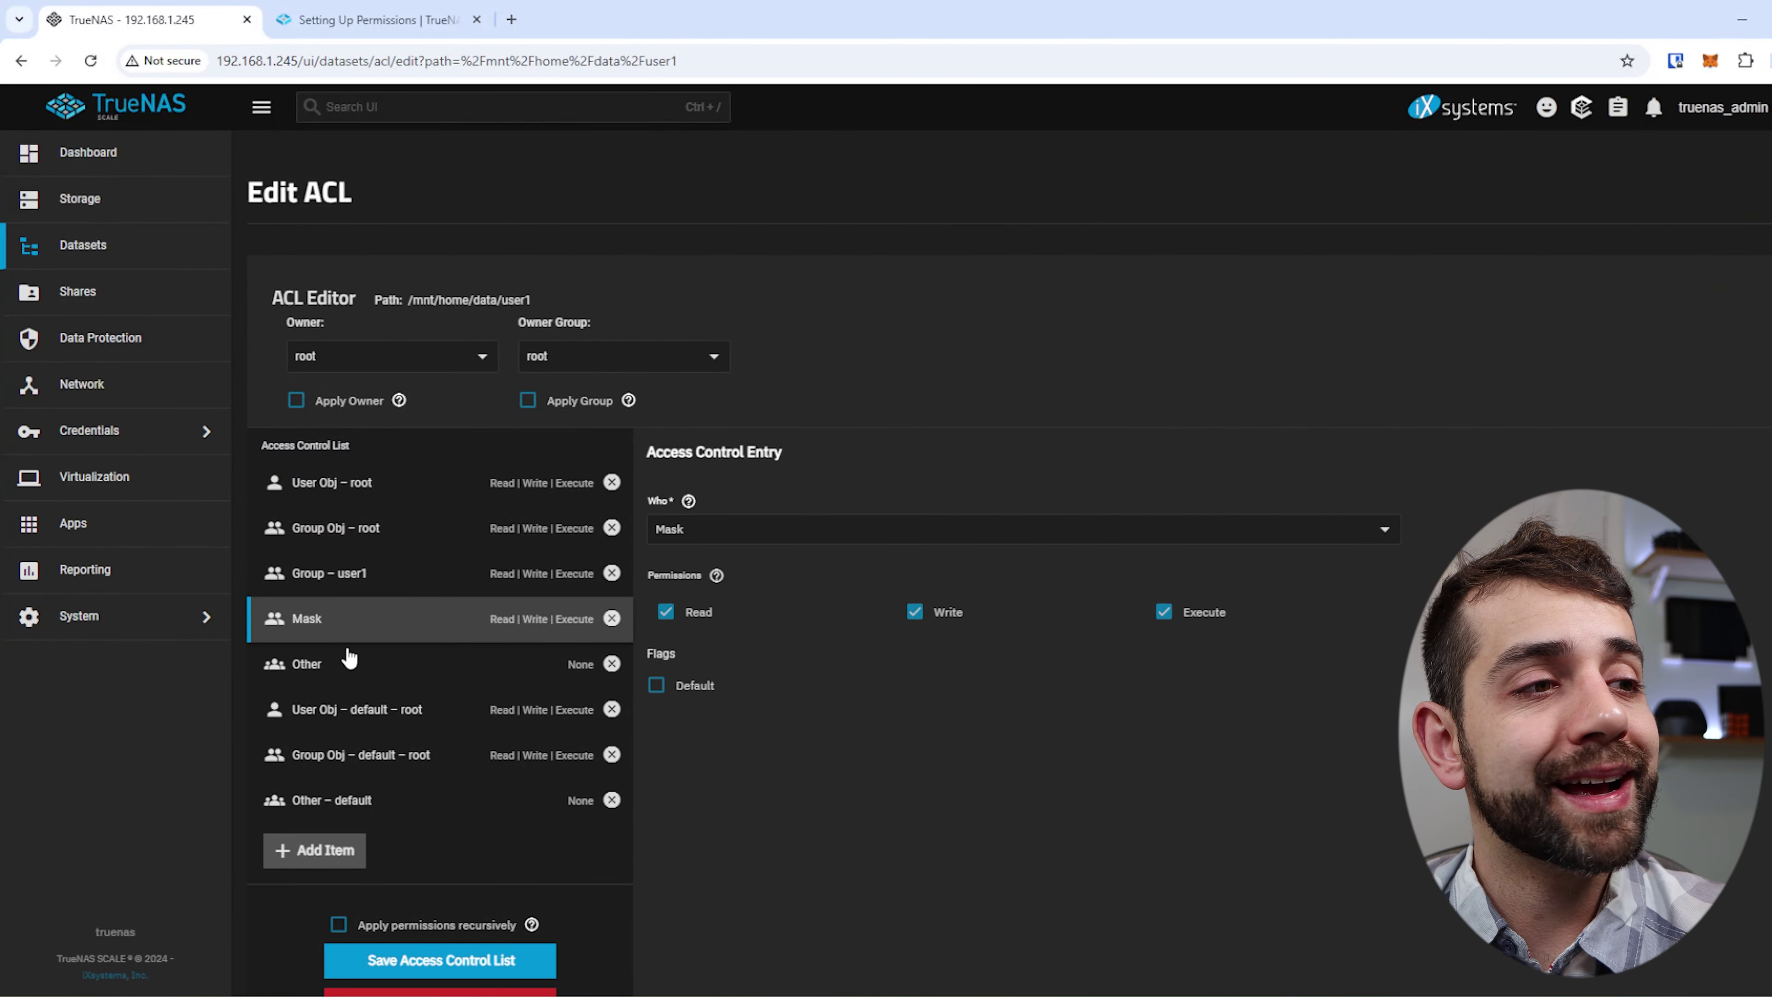
pyautogui.click(349, 661)
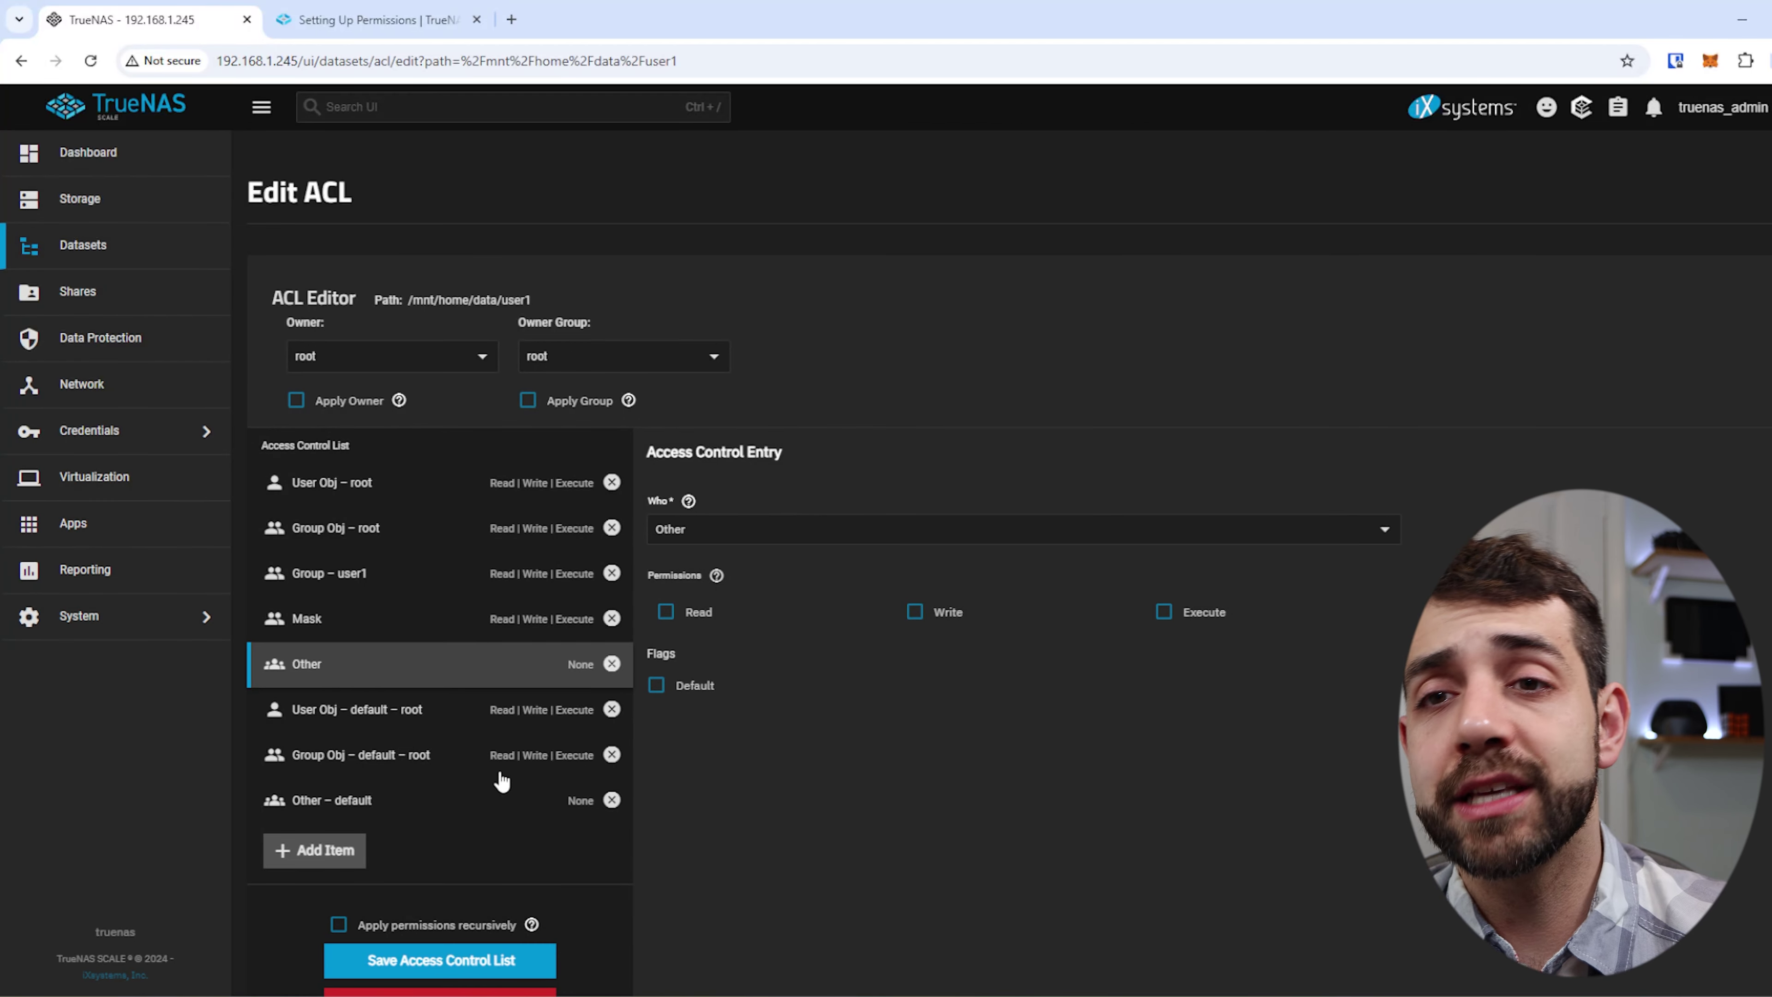
pyautogui.click(402, 719)
pyautogui.click(419, 753)
pyautogui.click(377, 578)
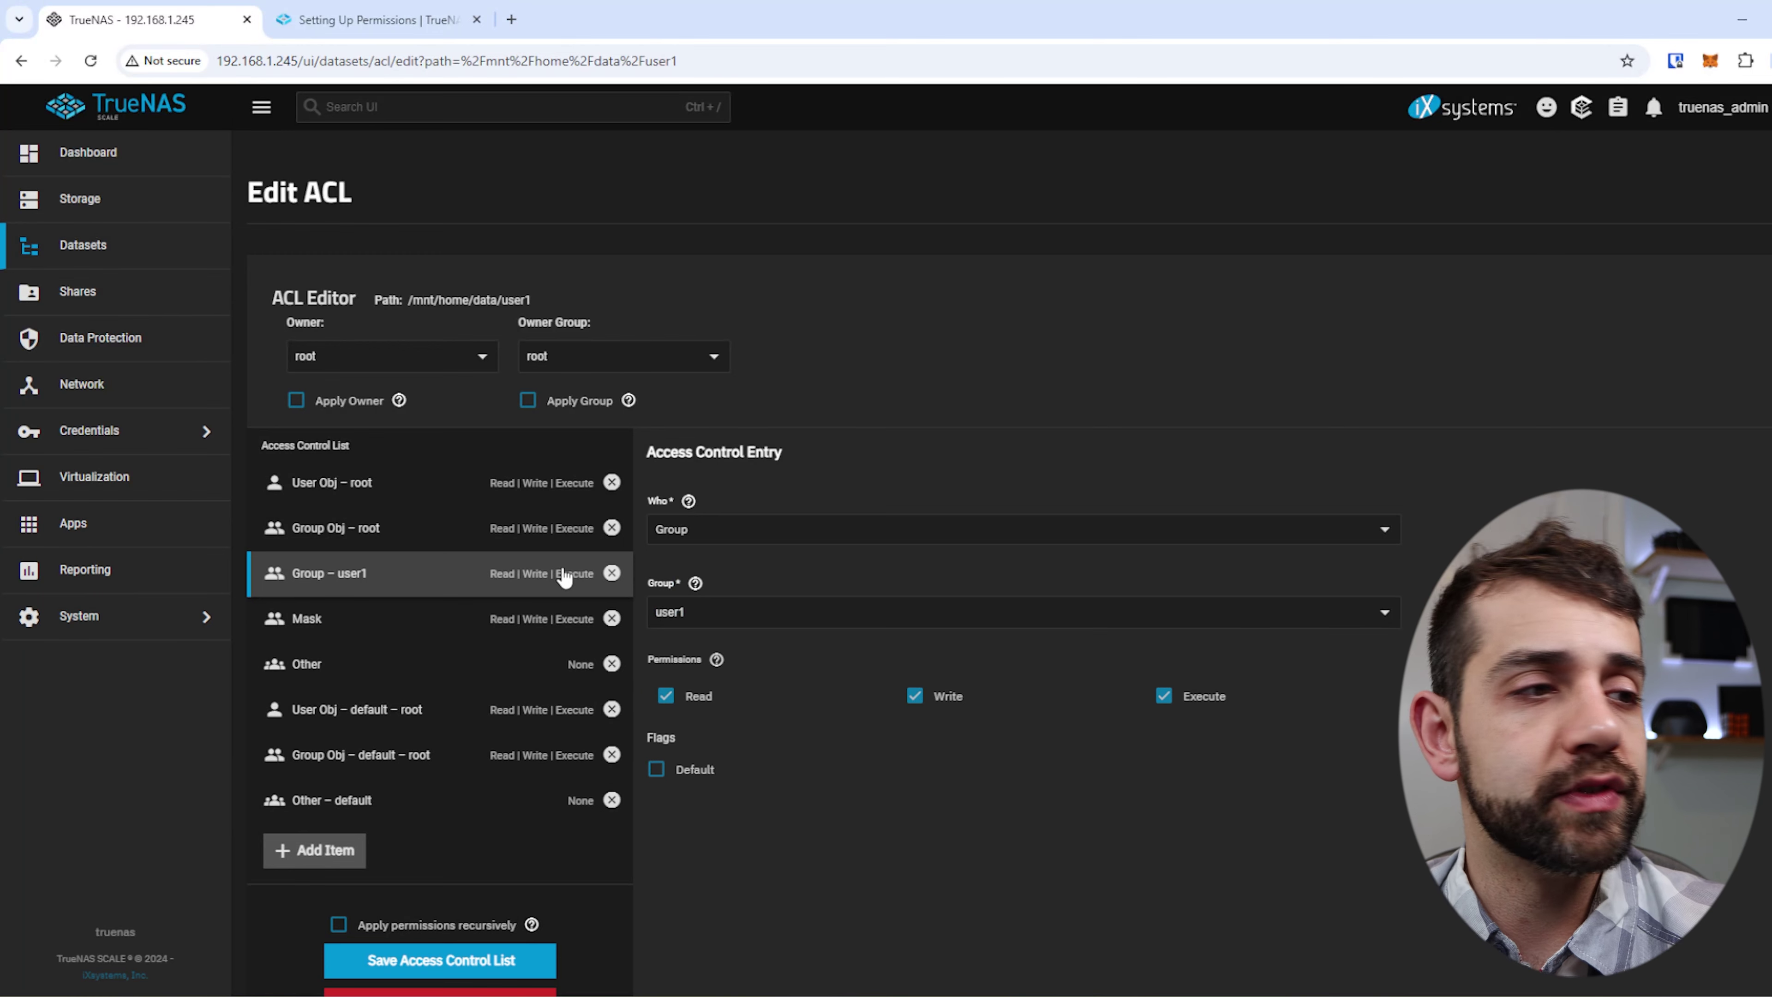
pyautogui.scroll(-2, 536, 935)
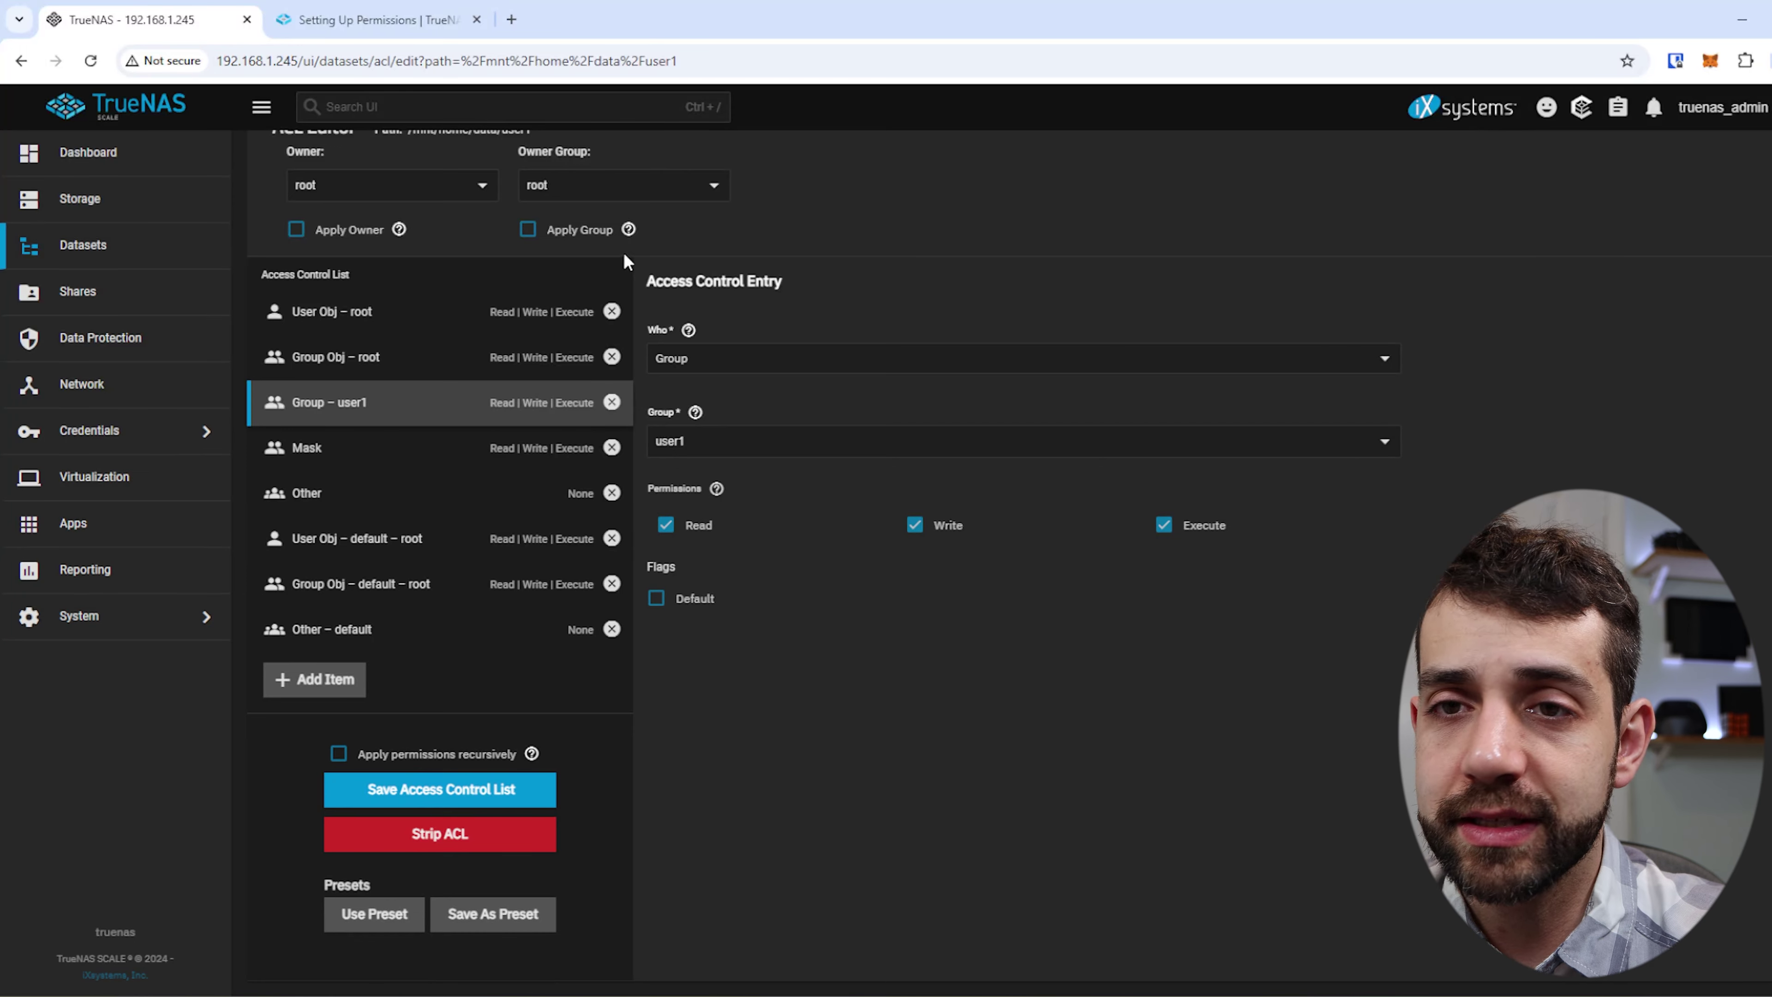
# Start saving the user1 ACL as a preset and enter the preset name 'test'.
pyautogui.click(480, 918)
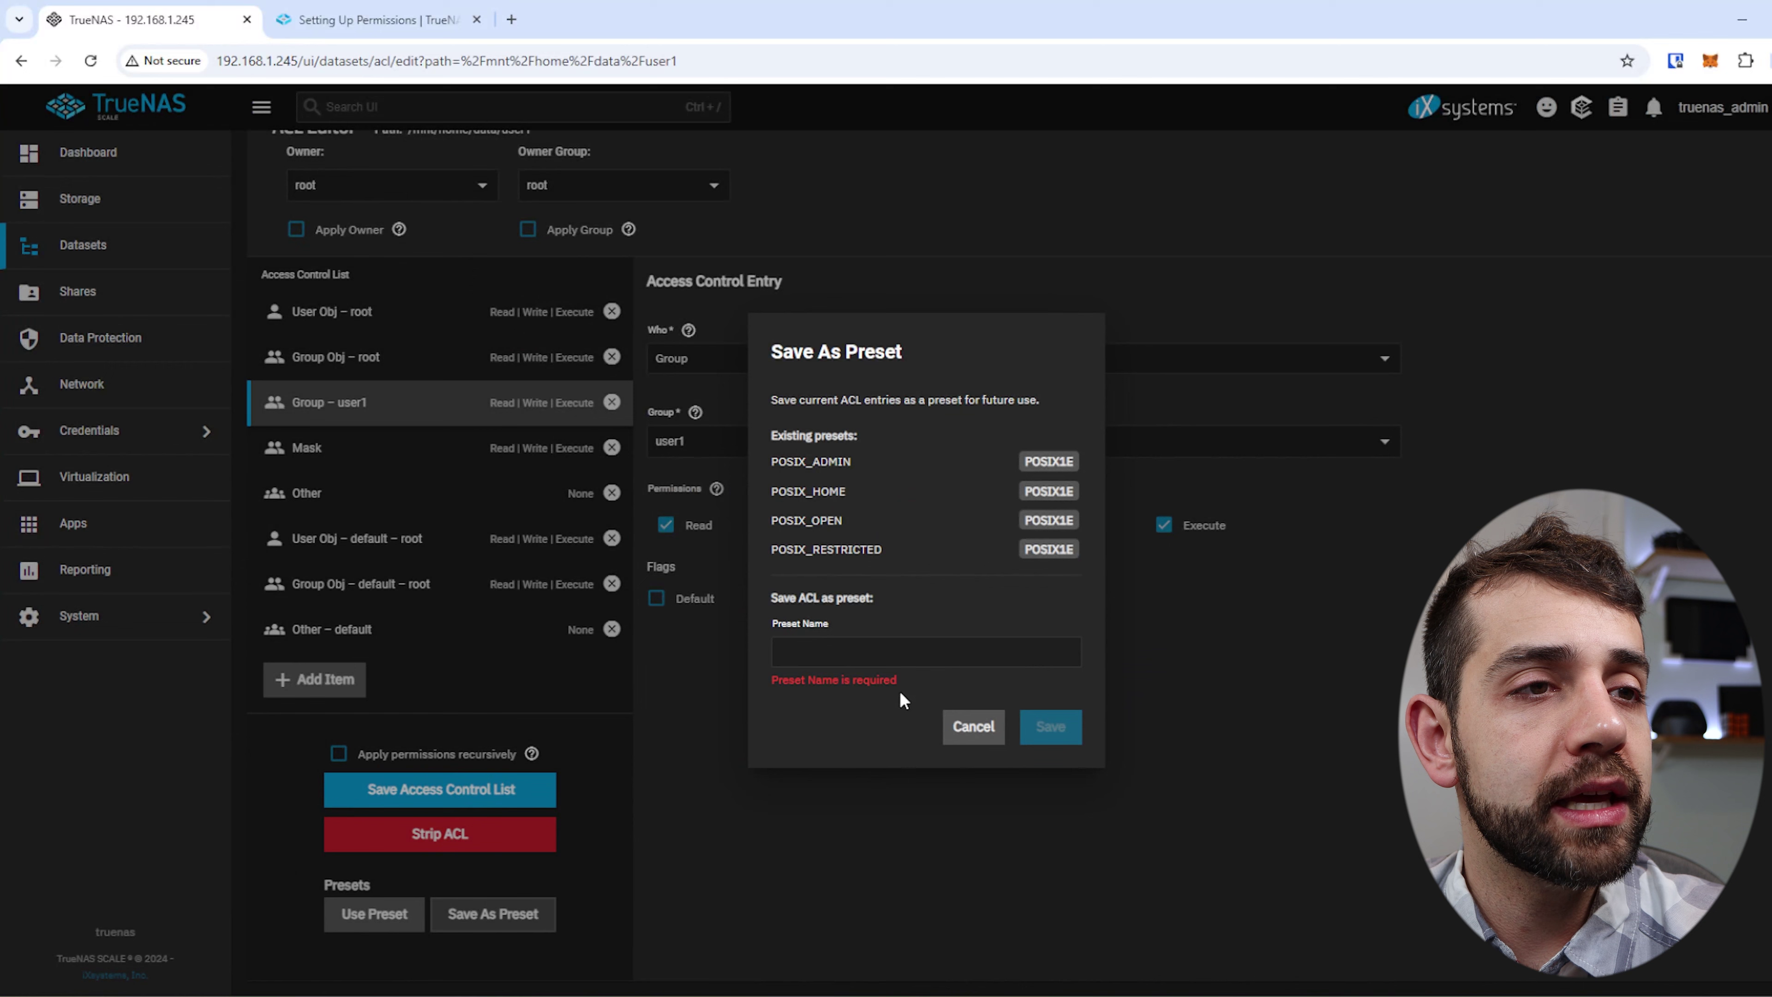
pyautogui.click(896, 656)
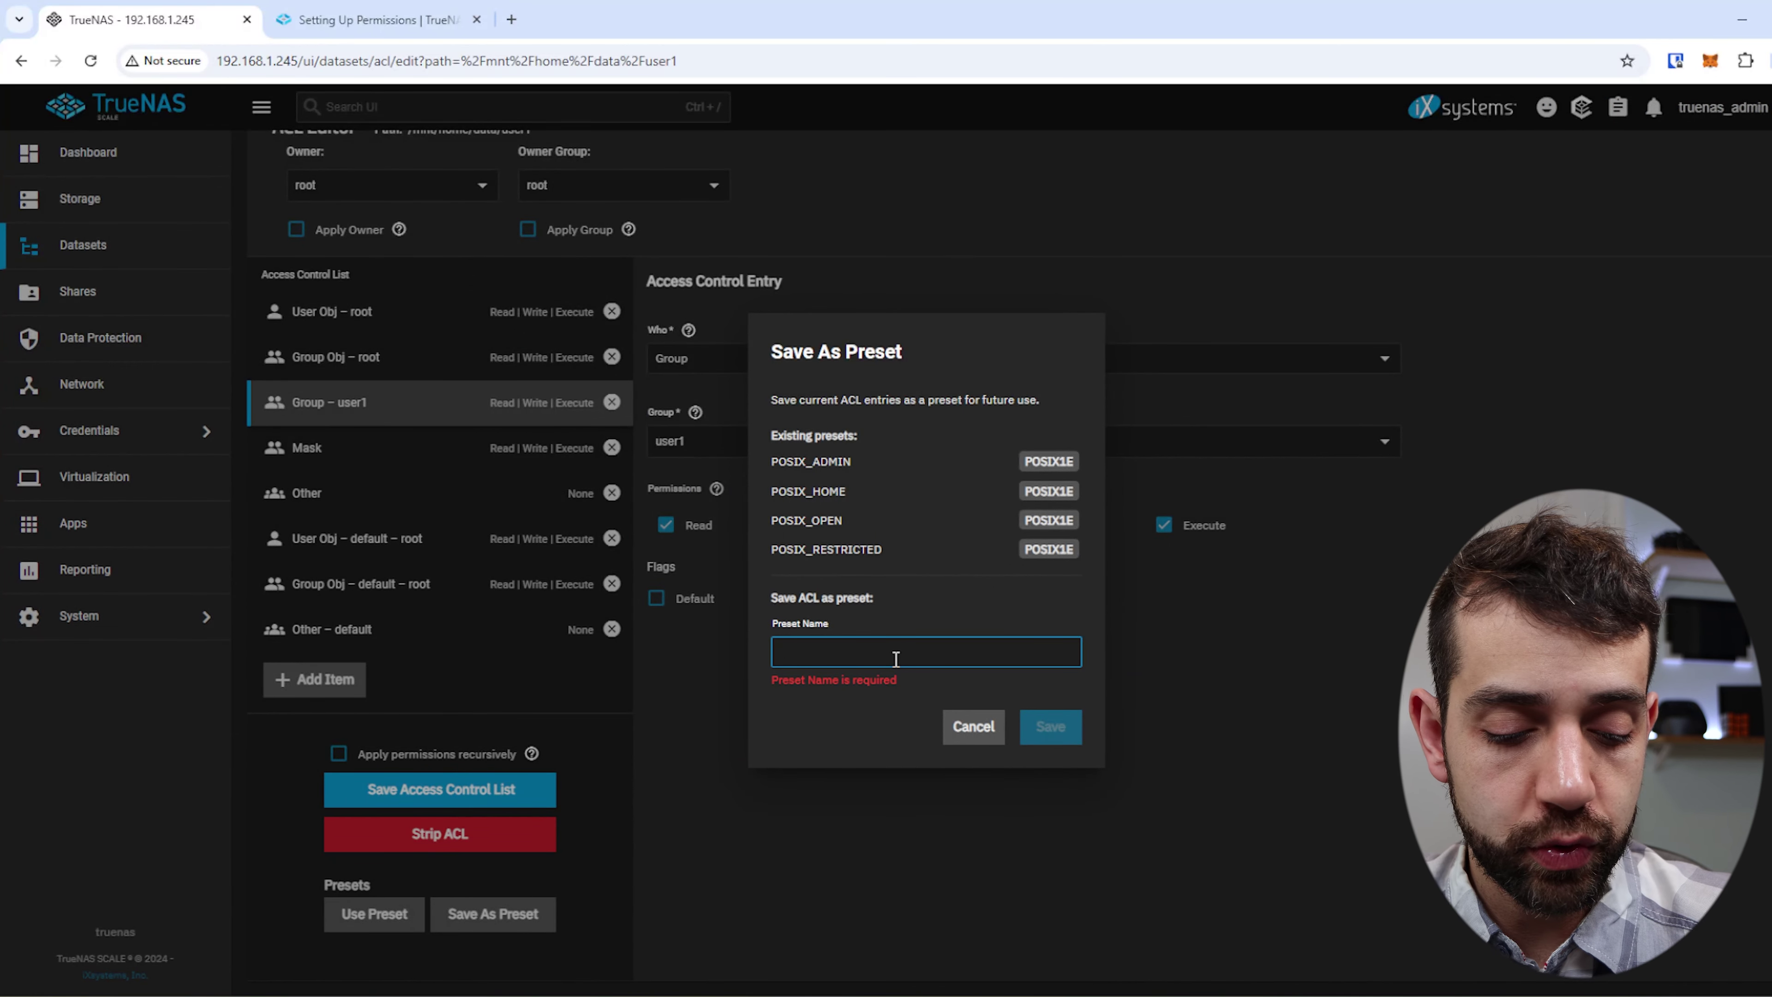
pyautogui.write('test')
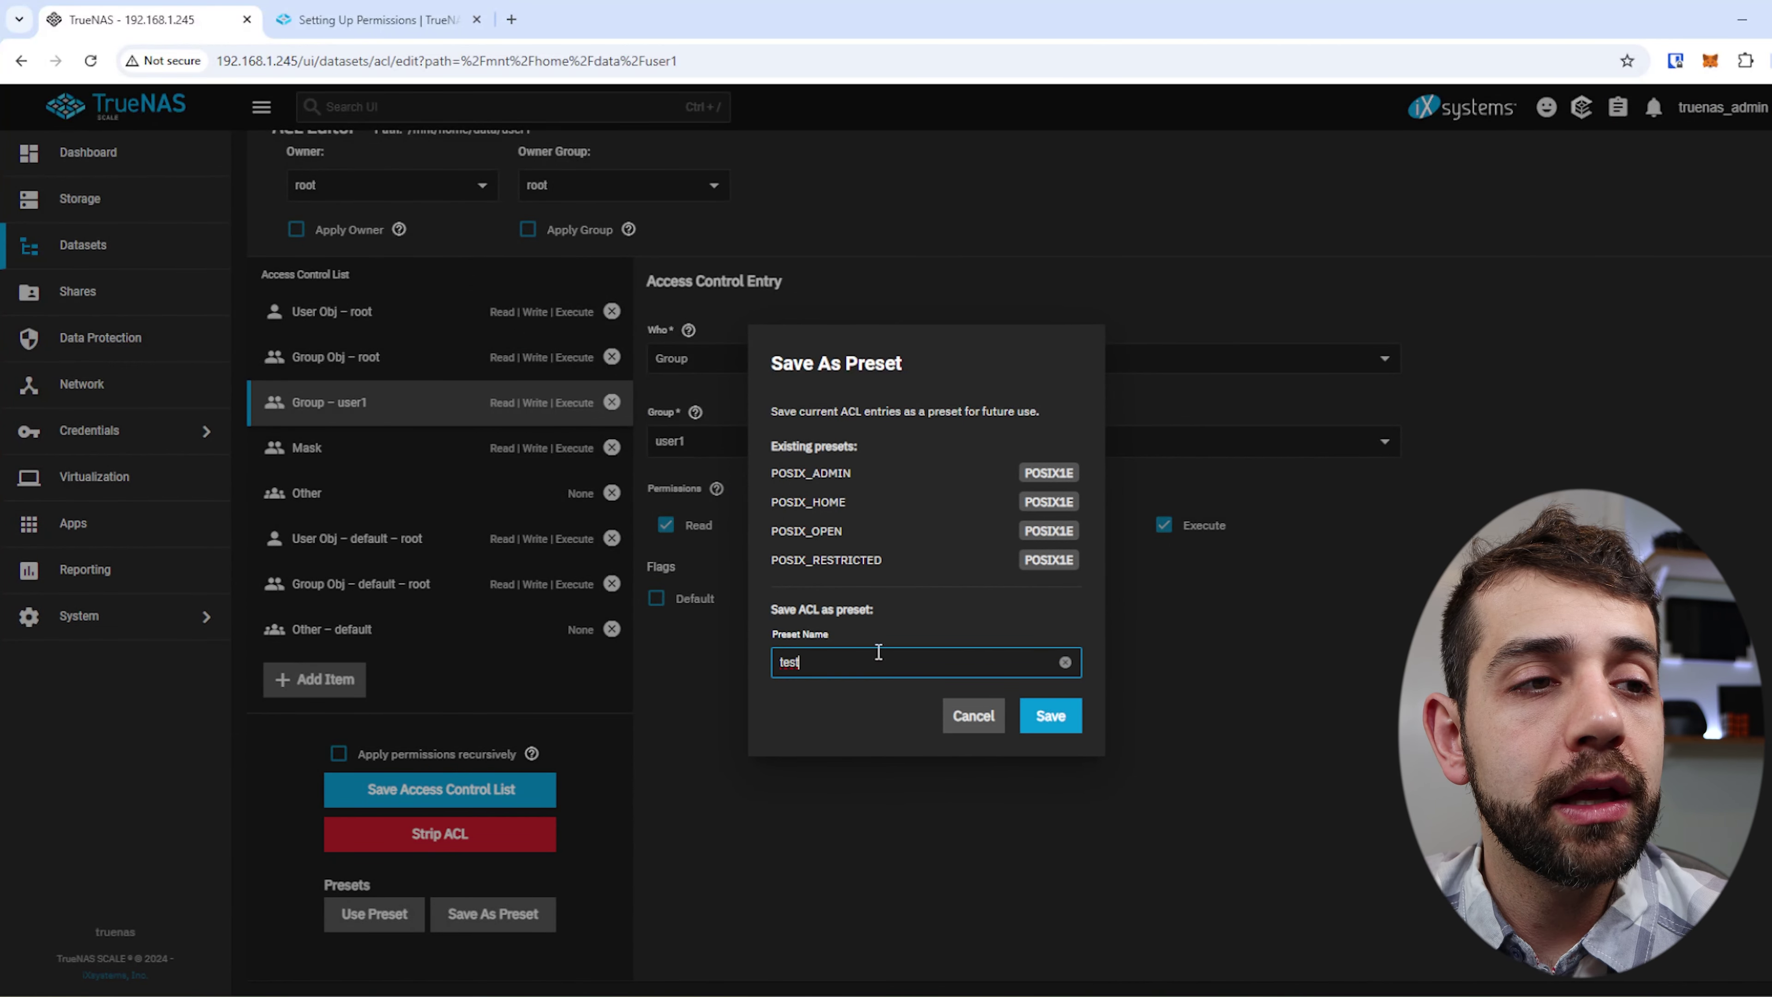